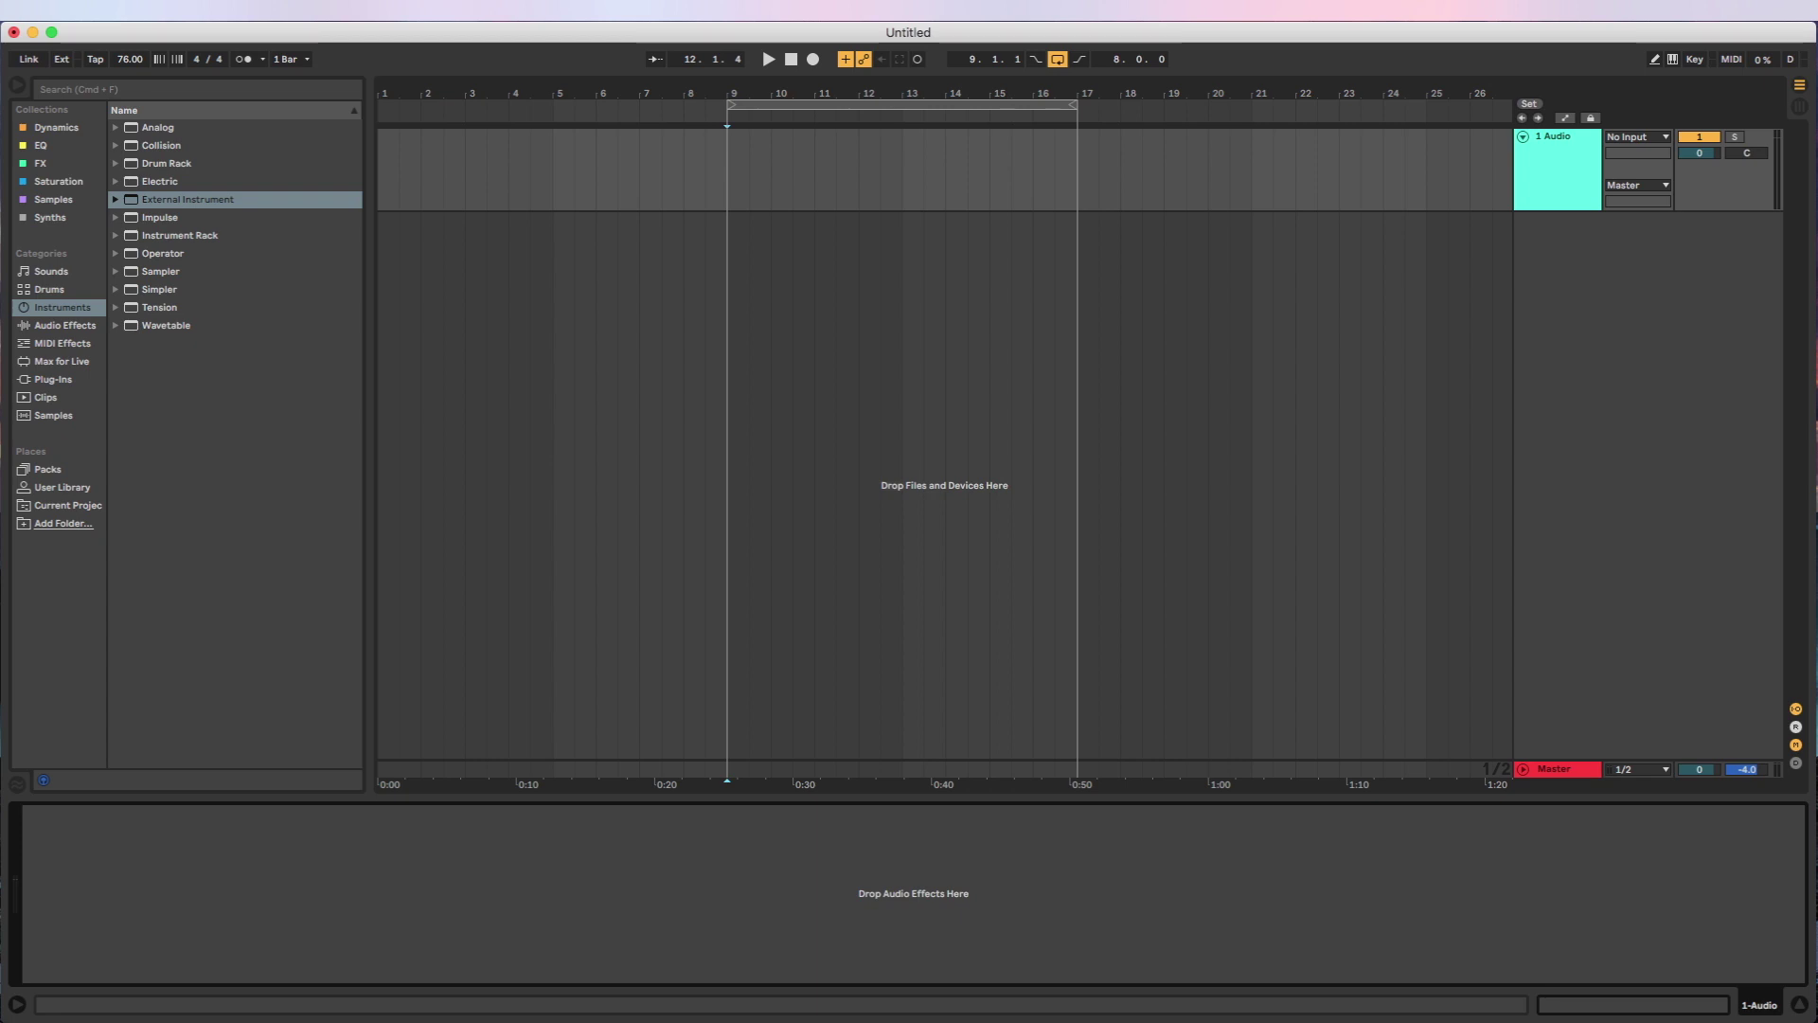
- Review the audio input configuration in Preferences, leaving stereo input 3/4 enabled
key("super+comma")
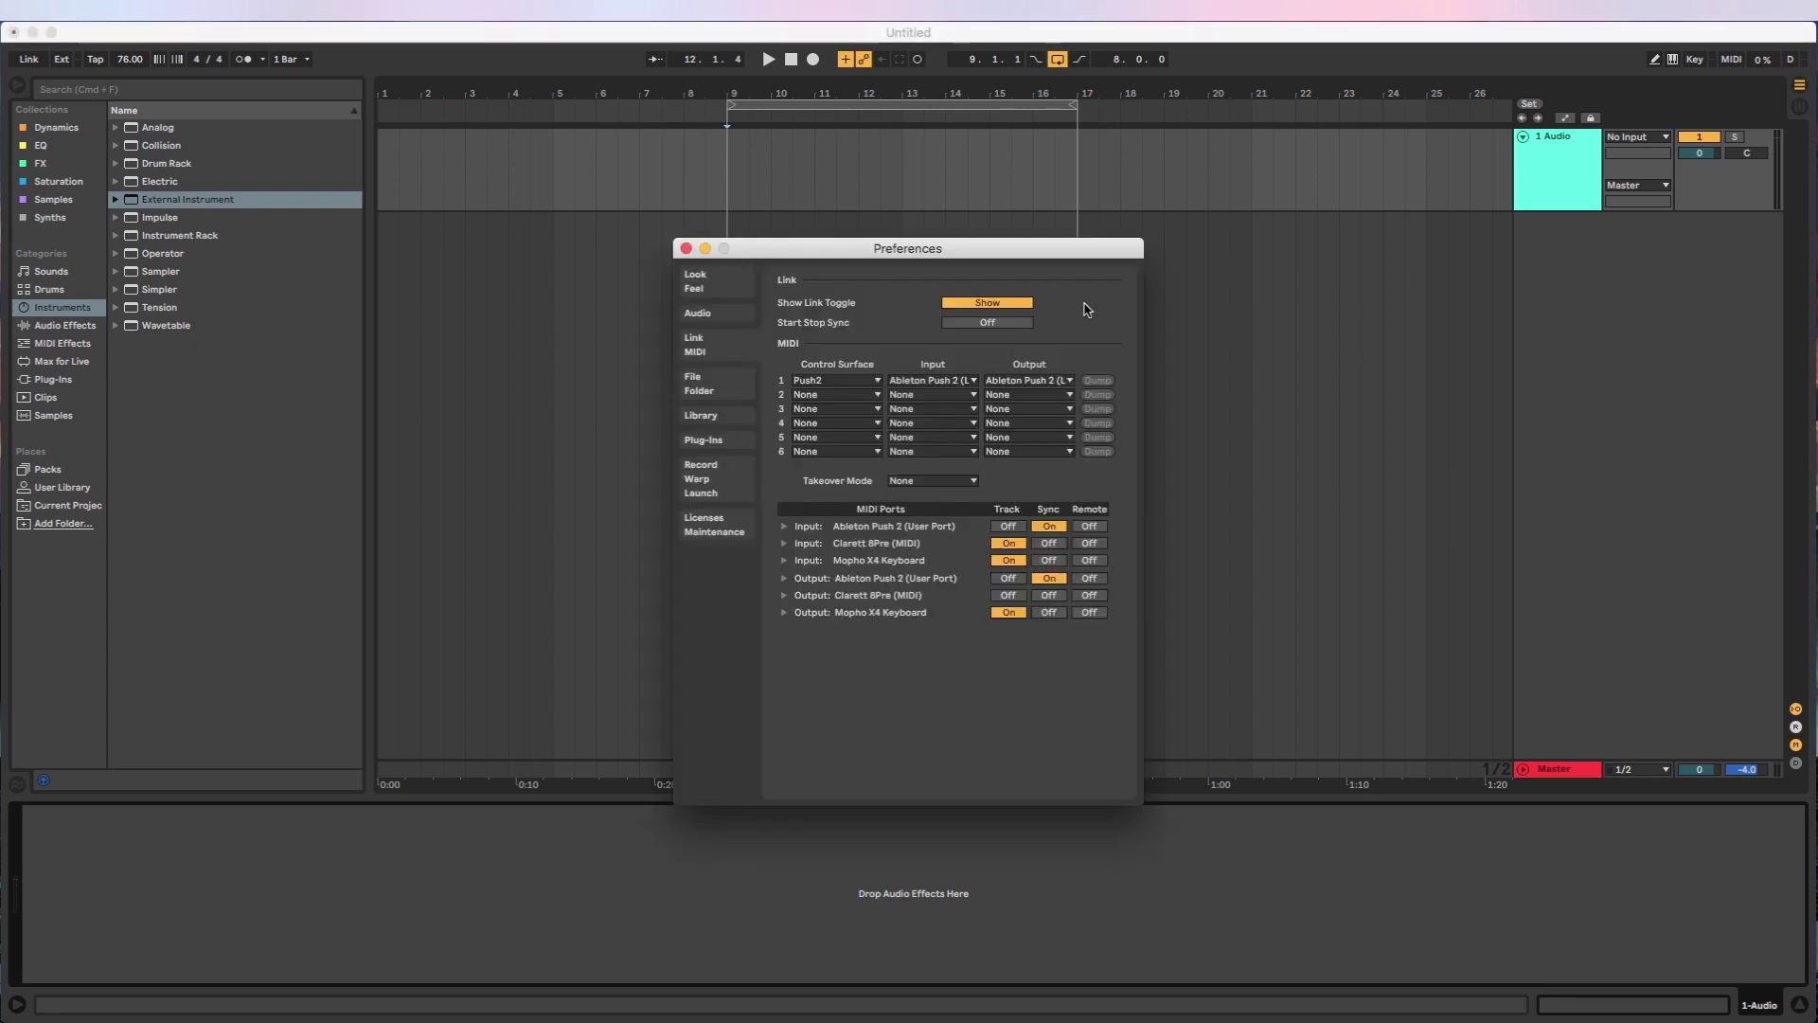
left_click(717, 319)
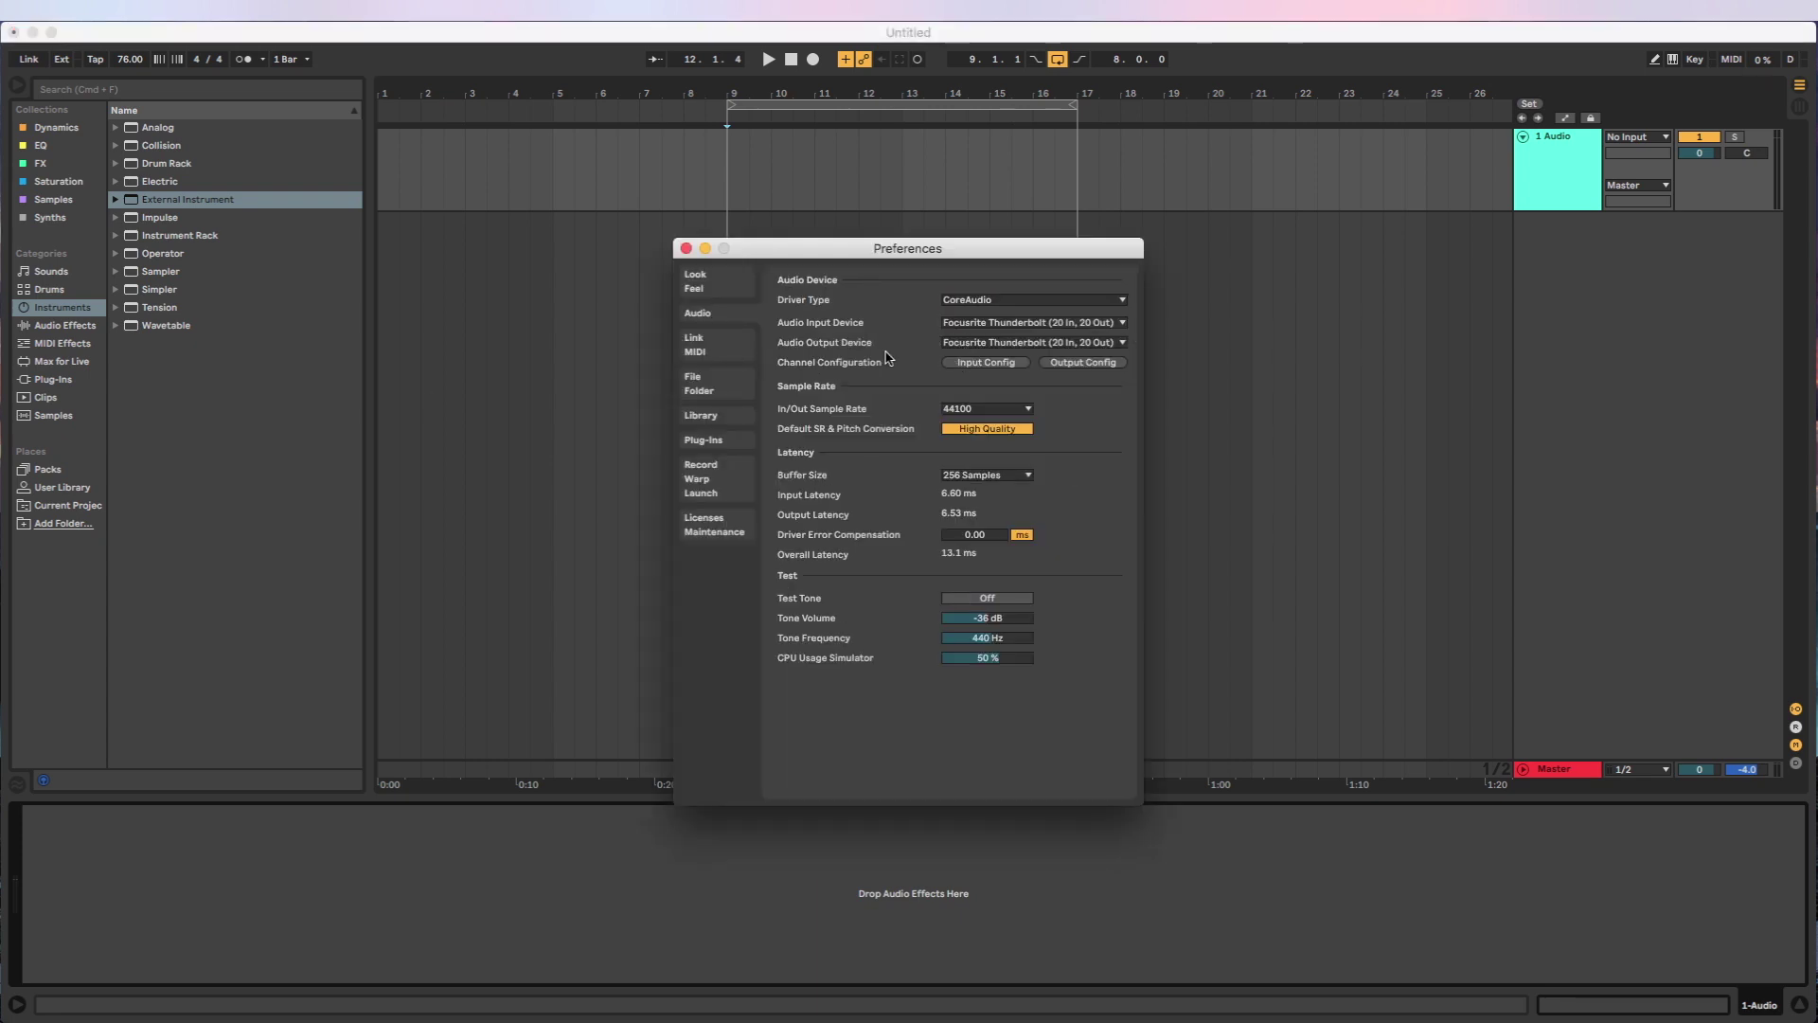
left_click(960, 364)
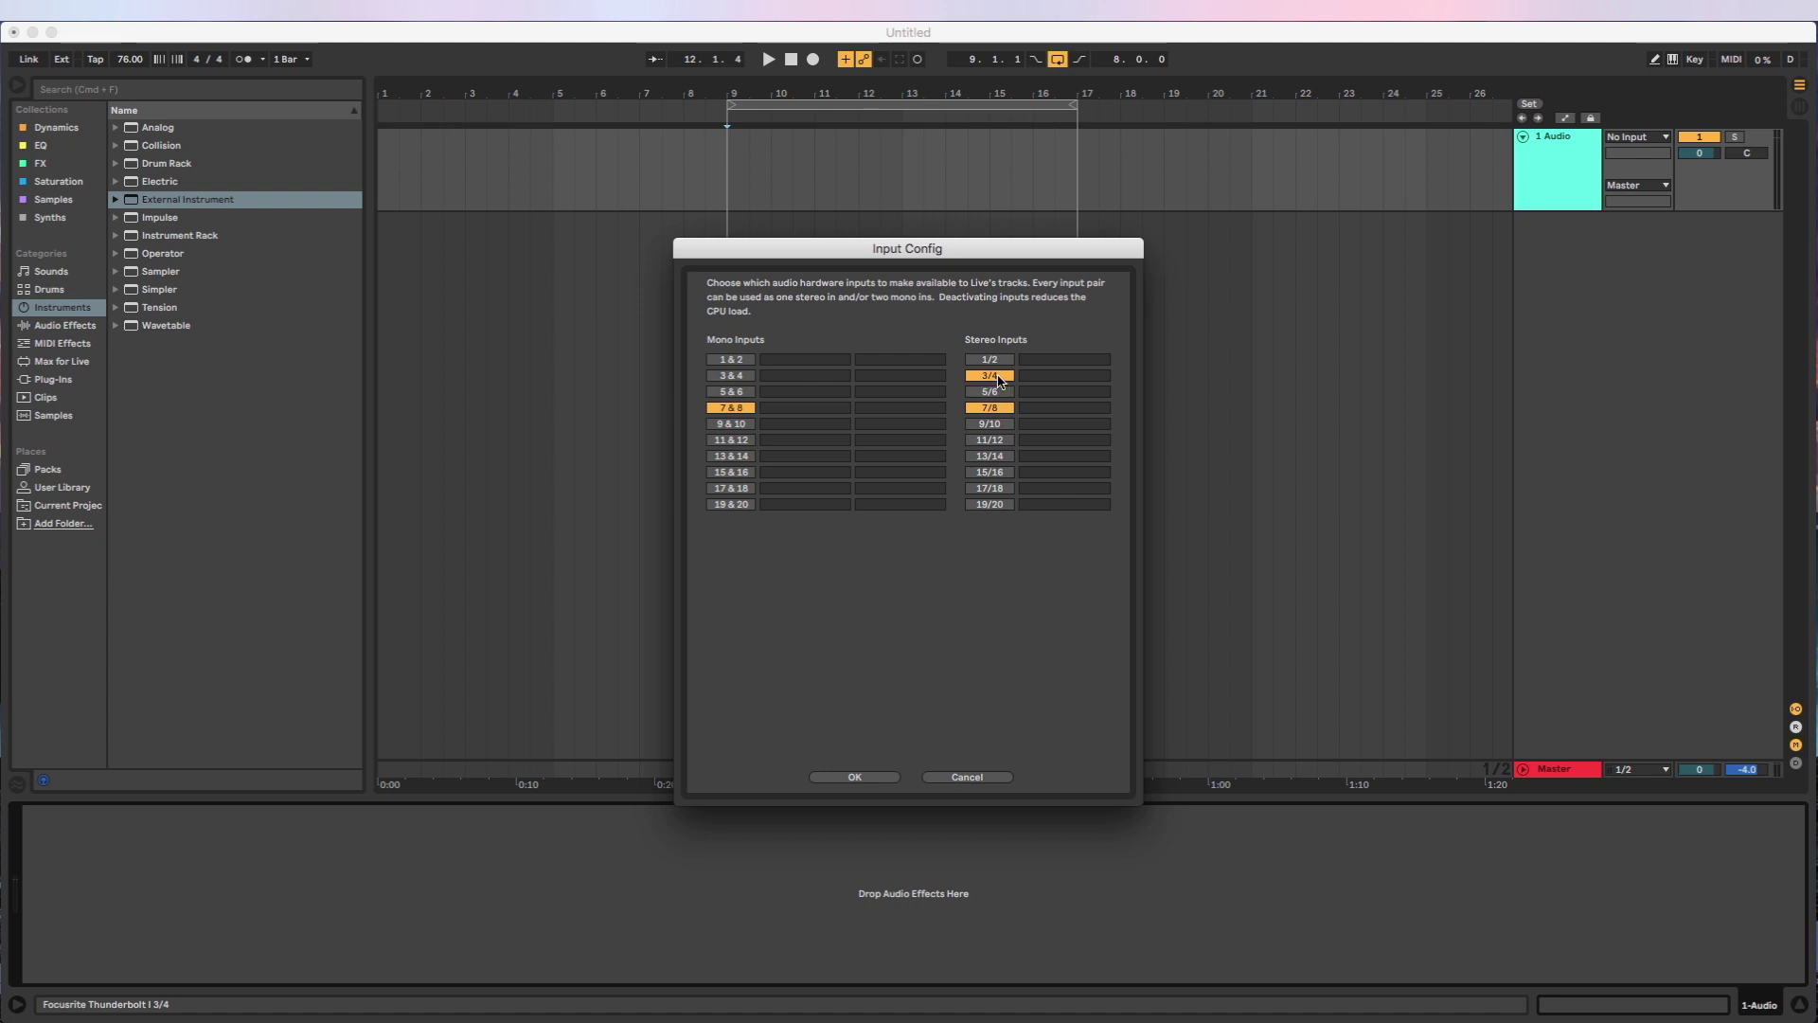
left_click(996, 381)
left_click(993, 380)
left_click(967, 777)
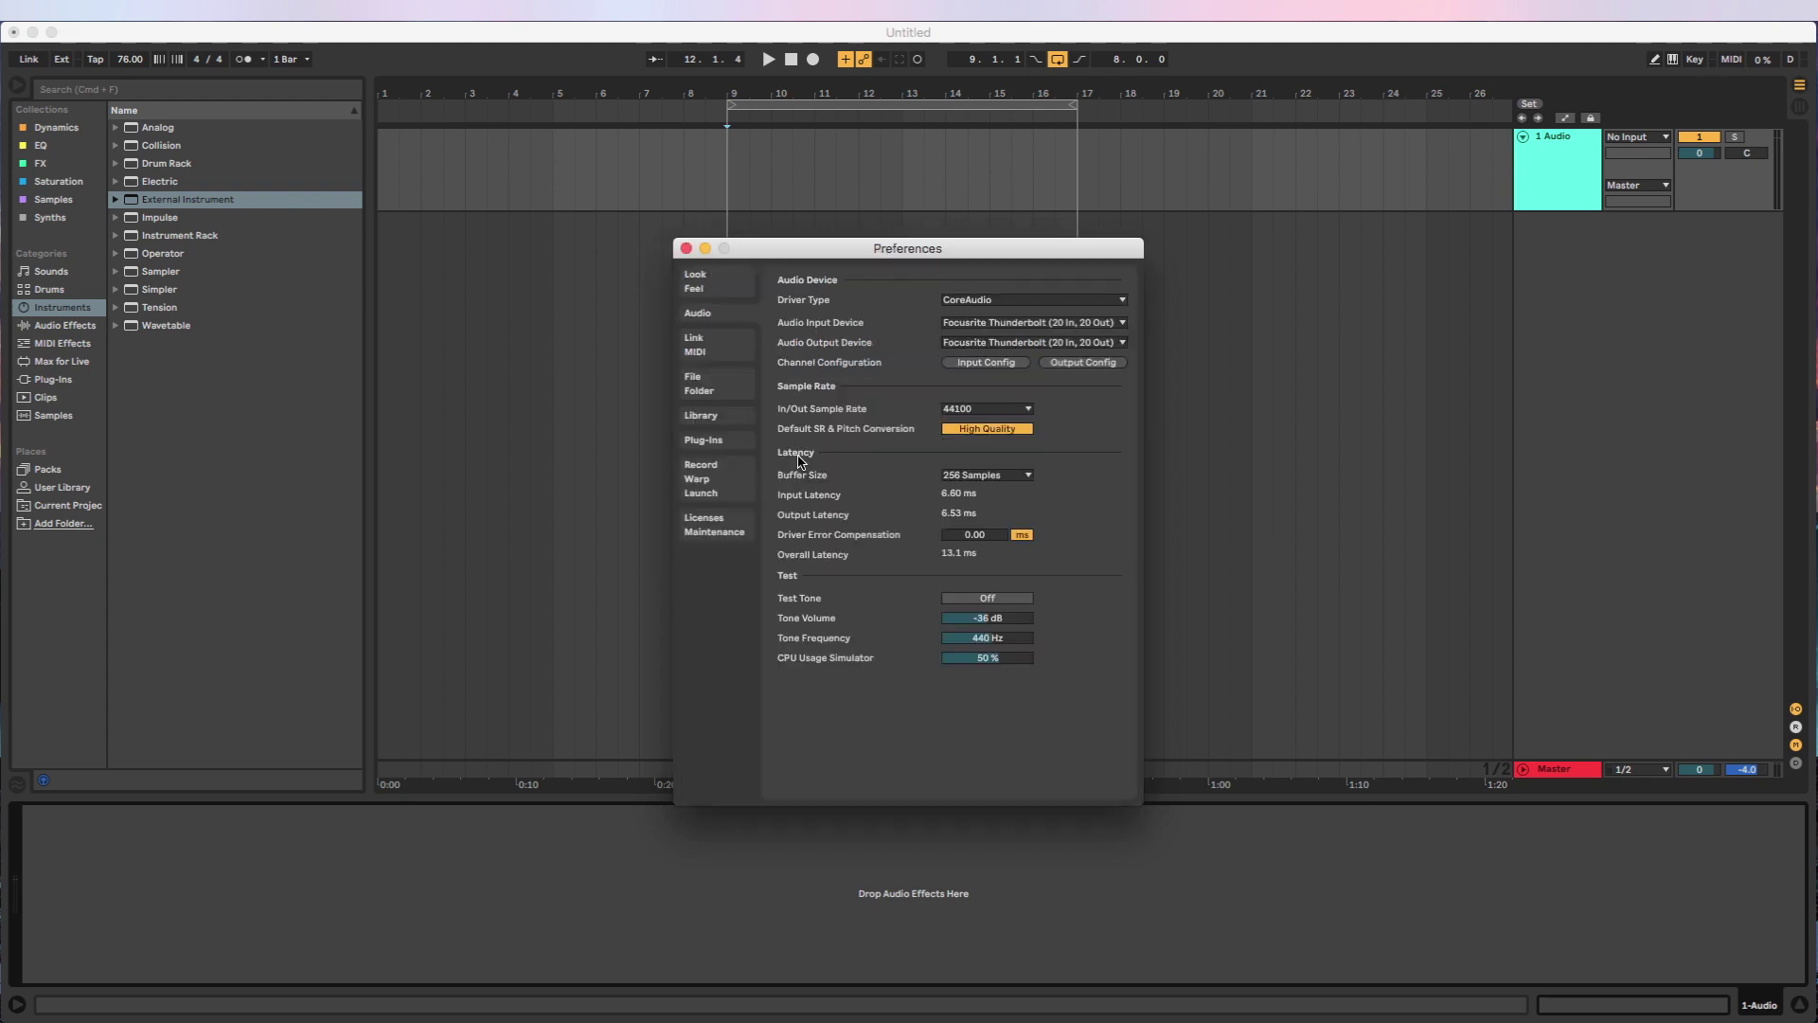
left_click(701, 347)
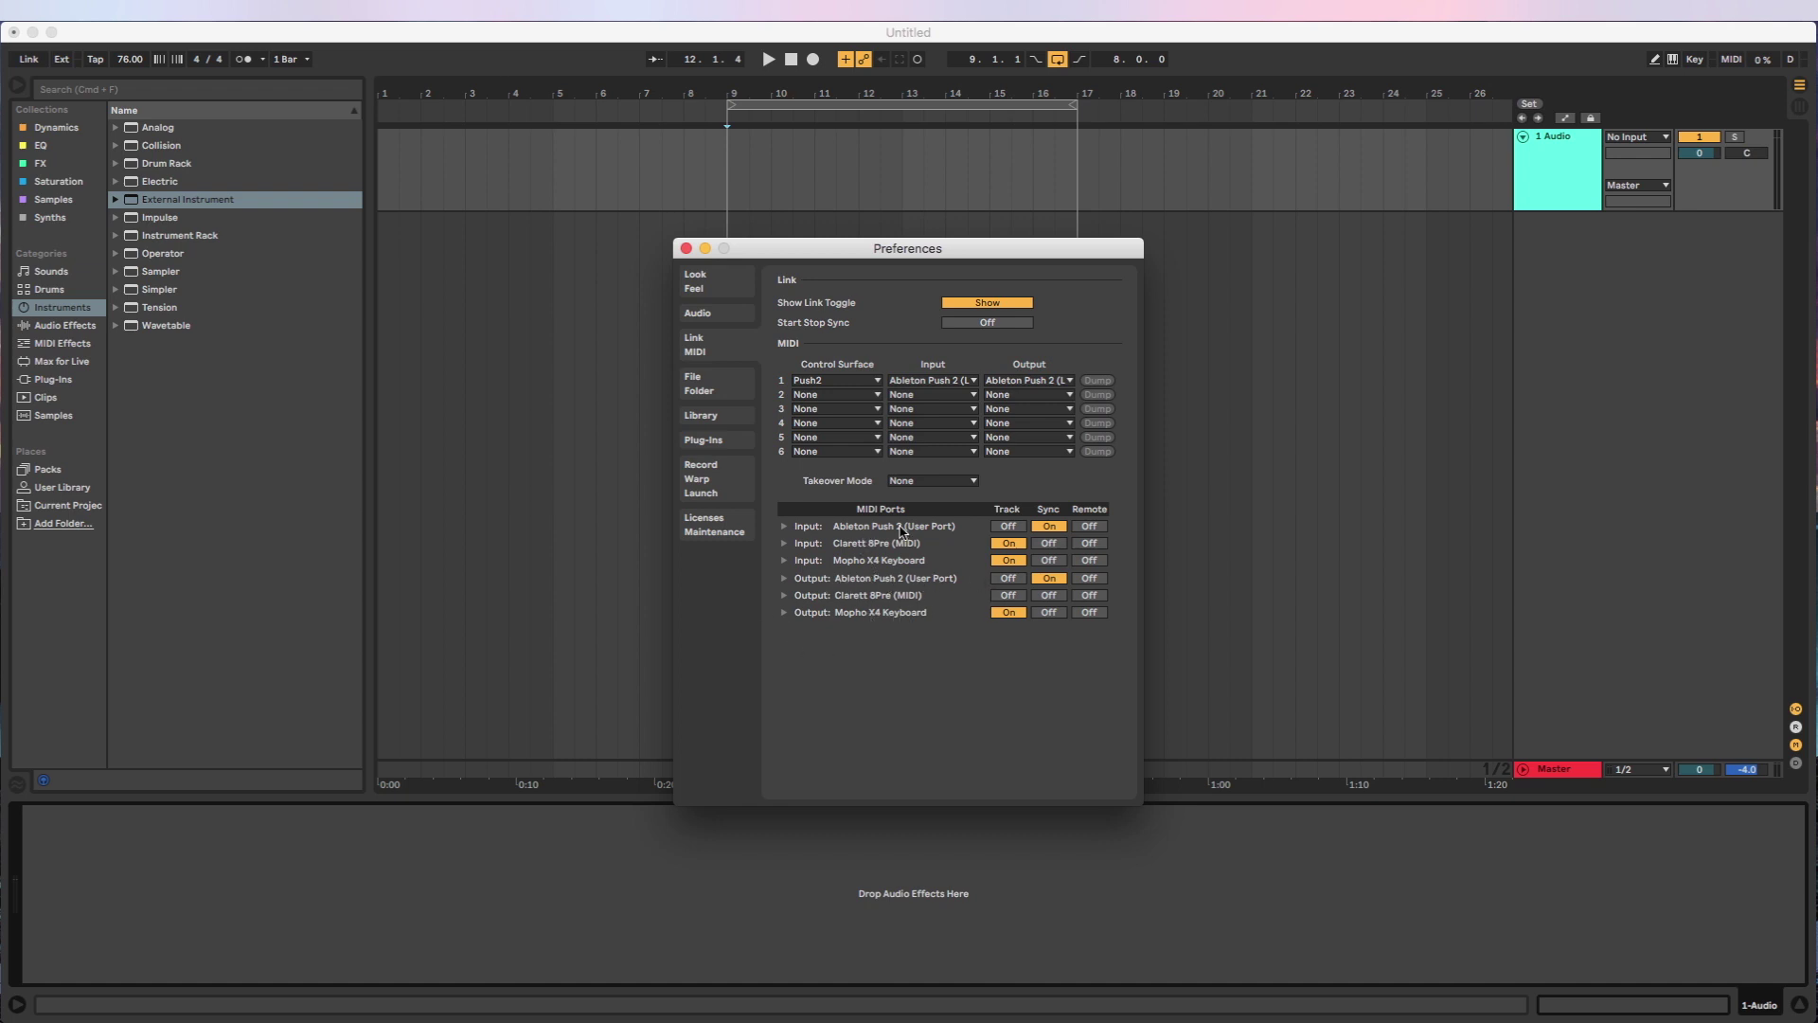
left_click(686, 248)
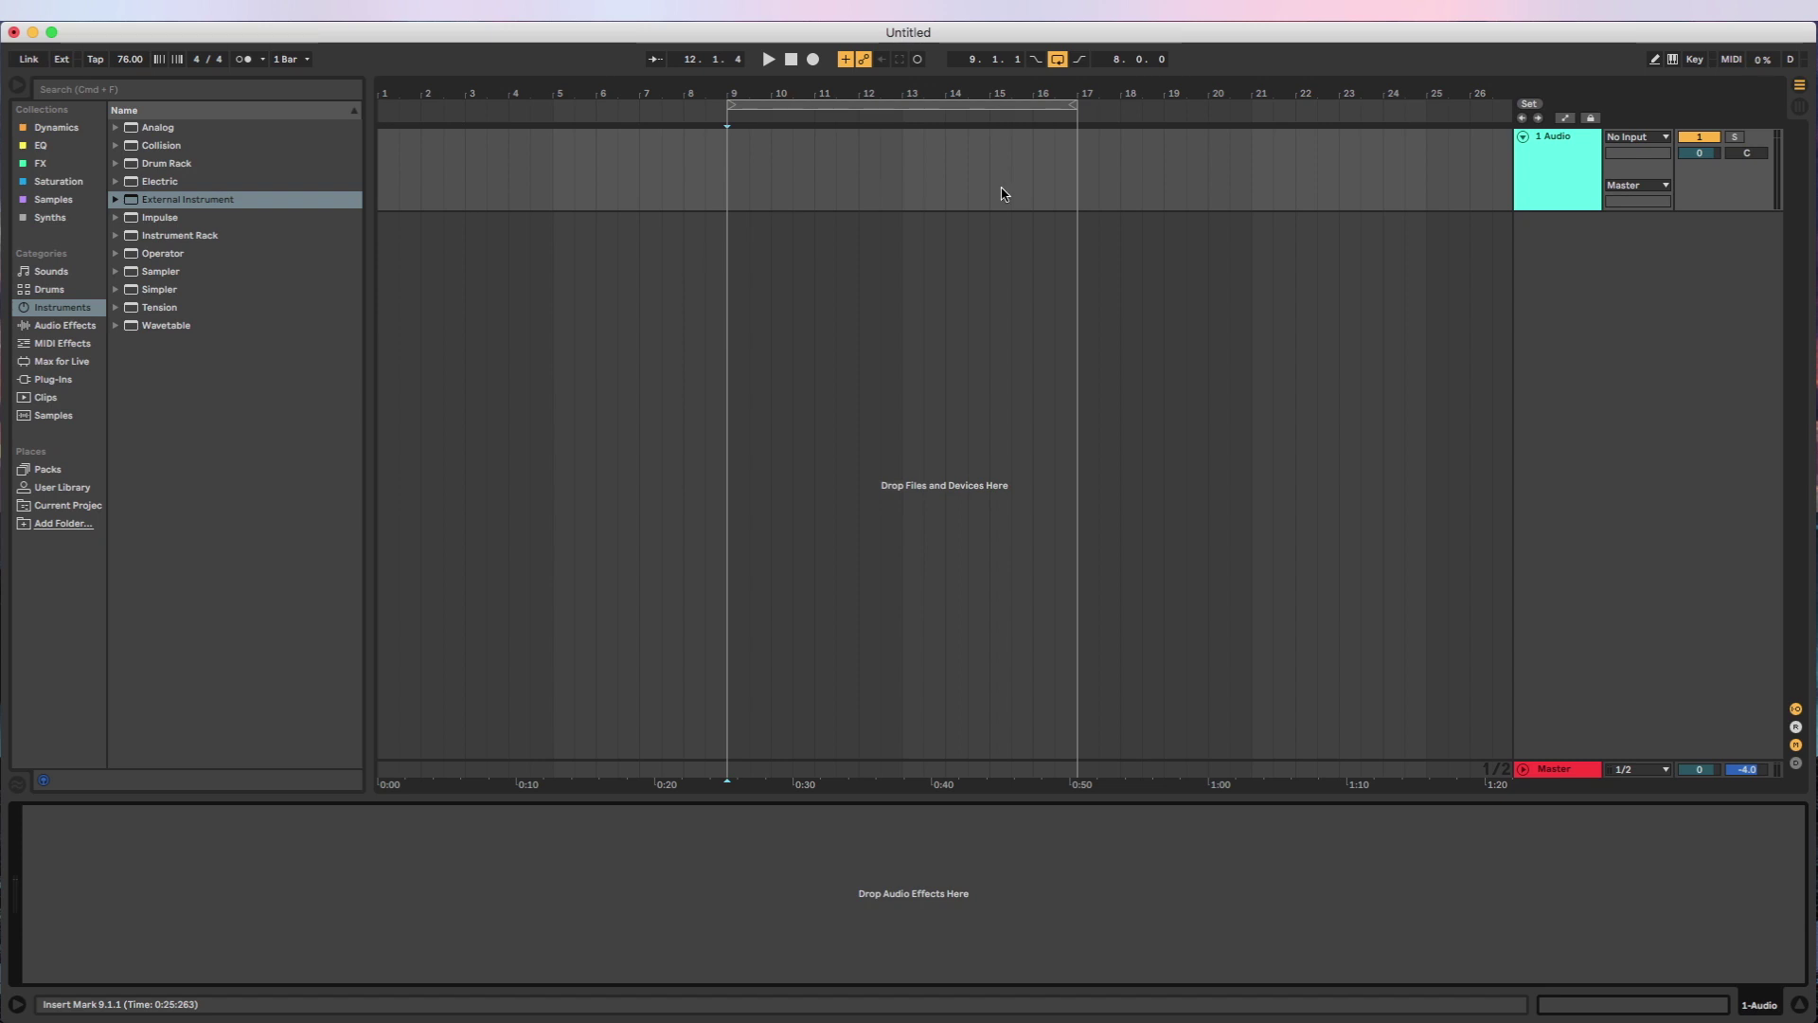
- Insert a new MIDI track, delete the 1 Audio track, and clear the MIDI track's effect devices
left_click(1576, 322)
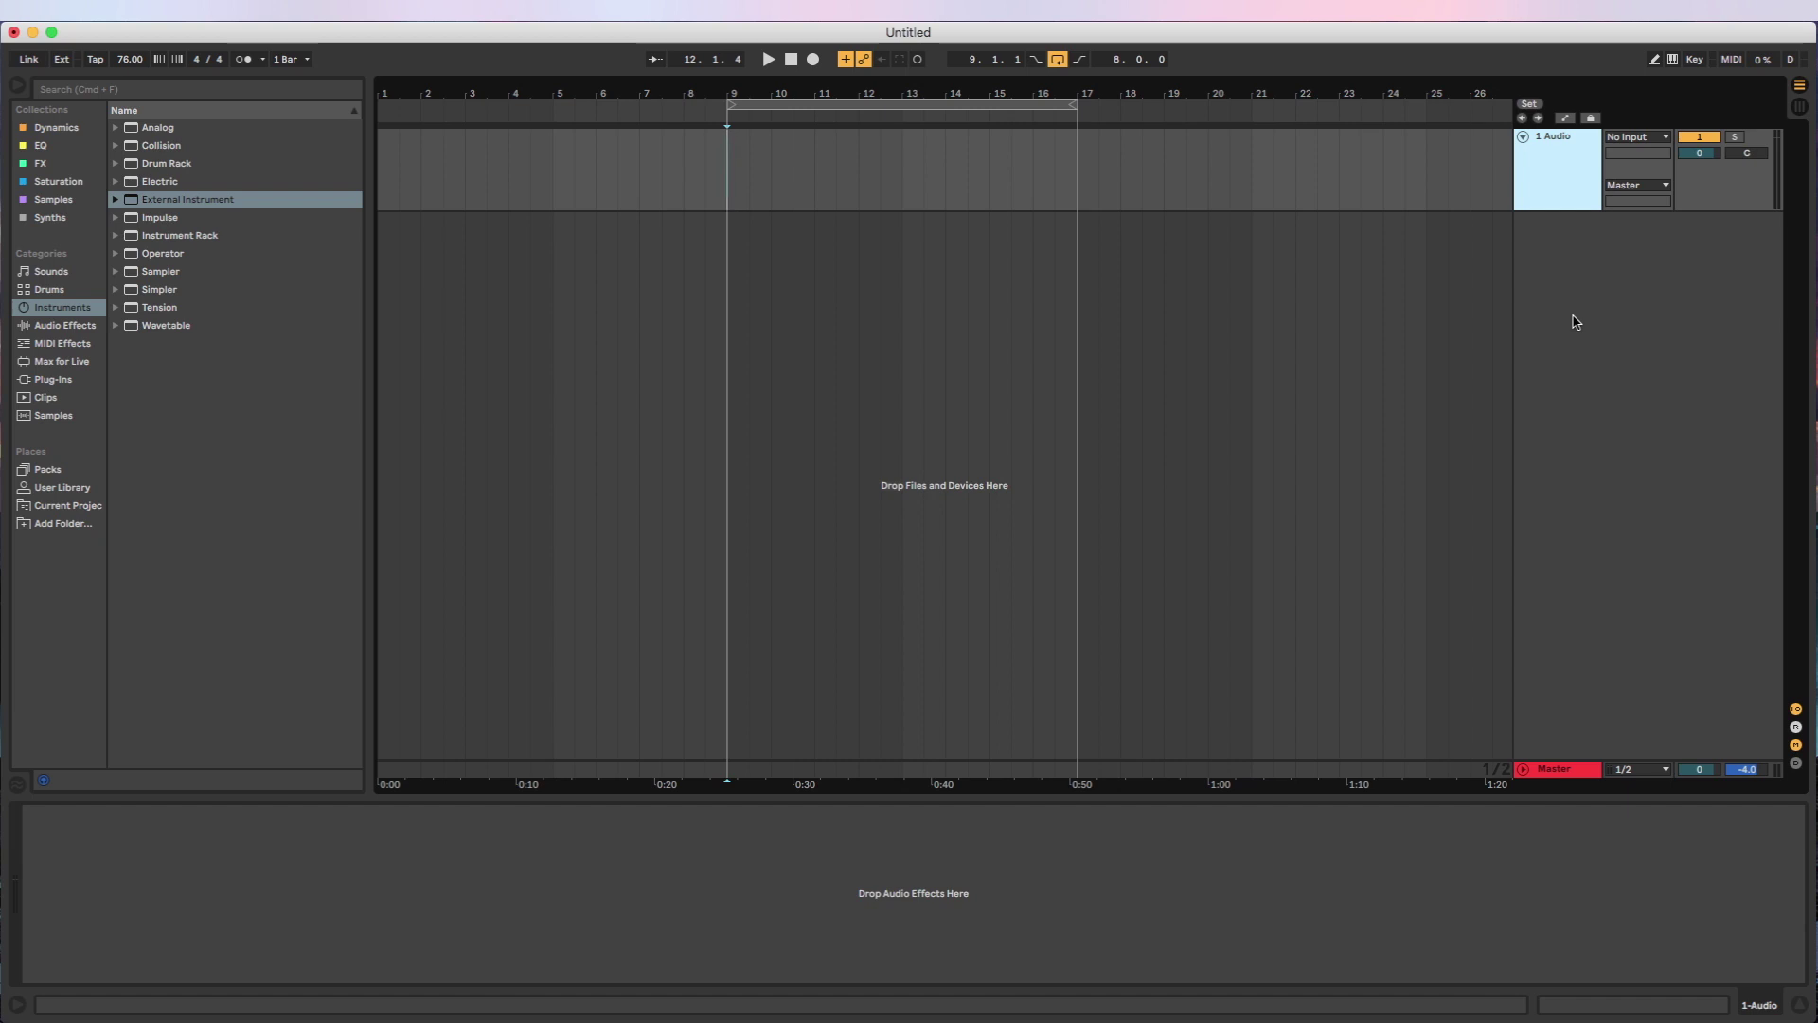
key("super+shift+t")
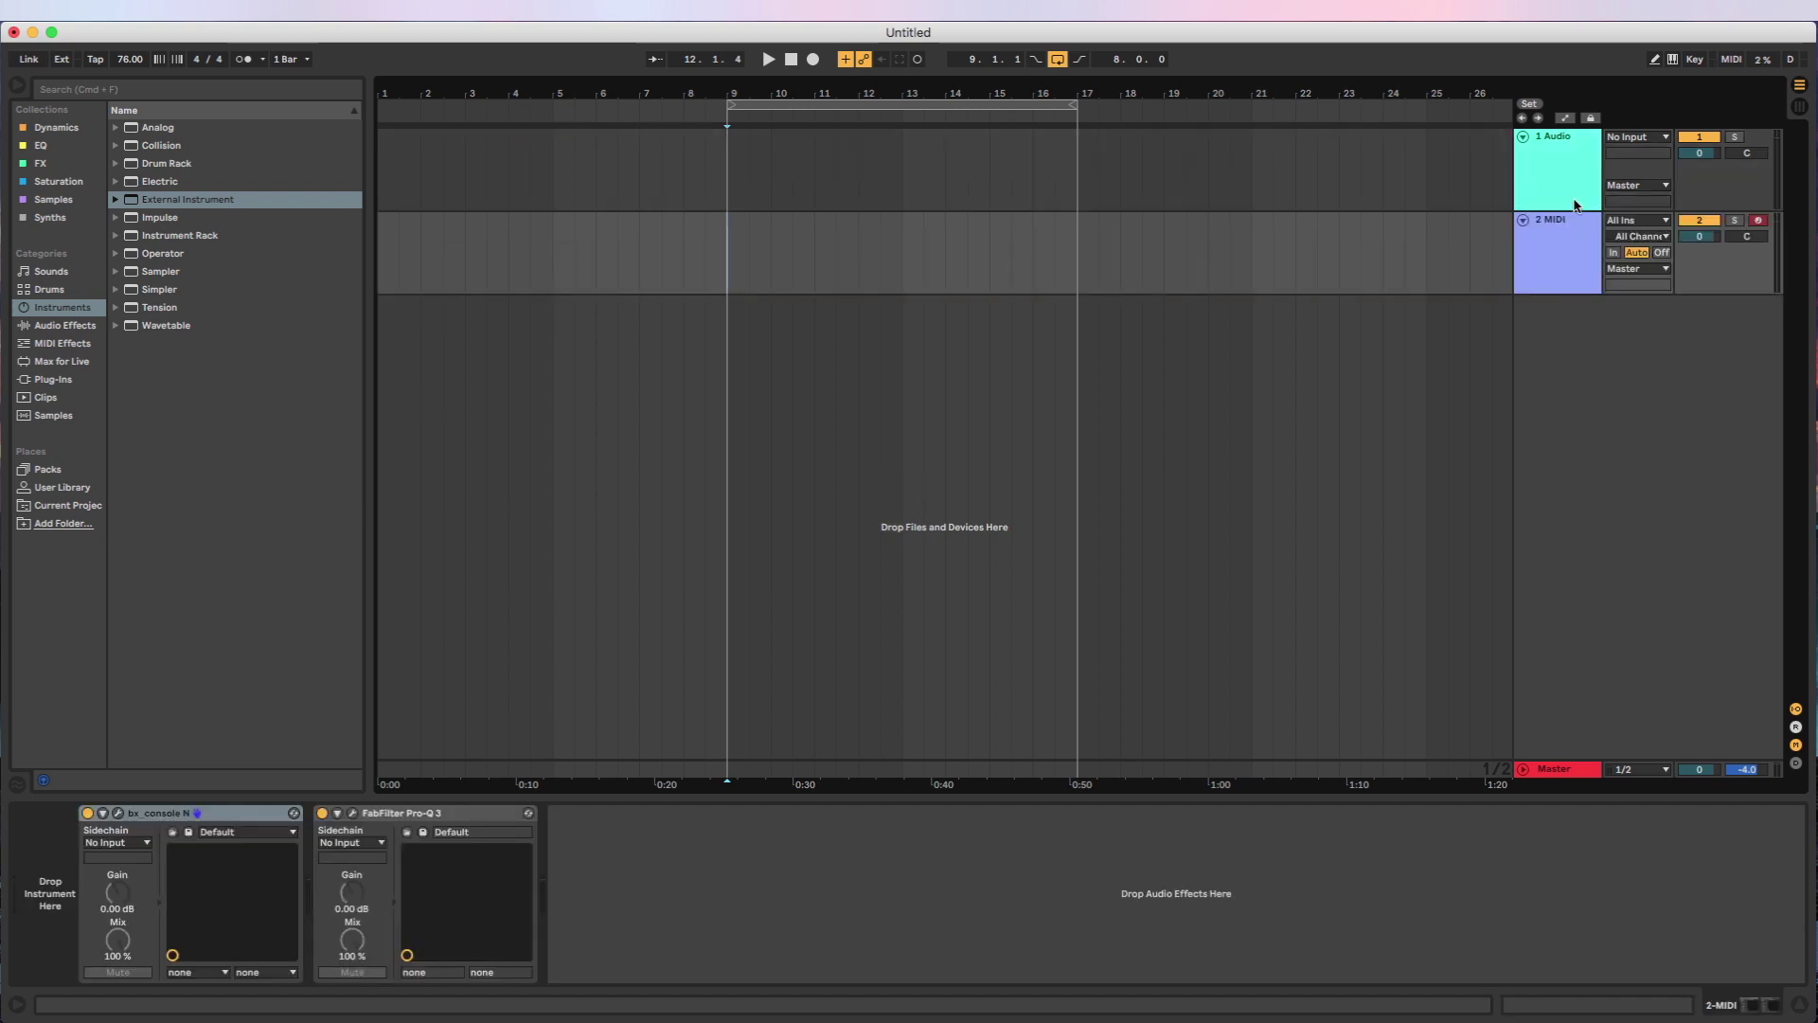
left_click(1570, 185)
key("Delete")
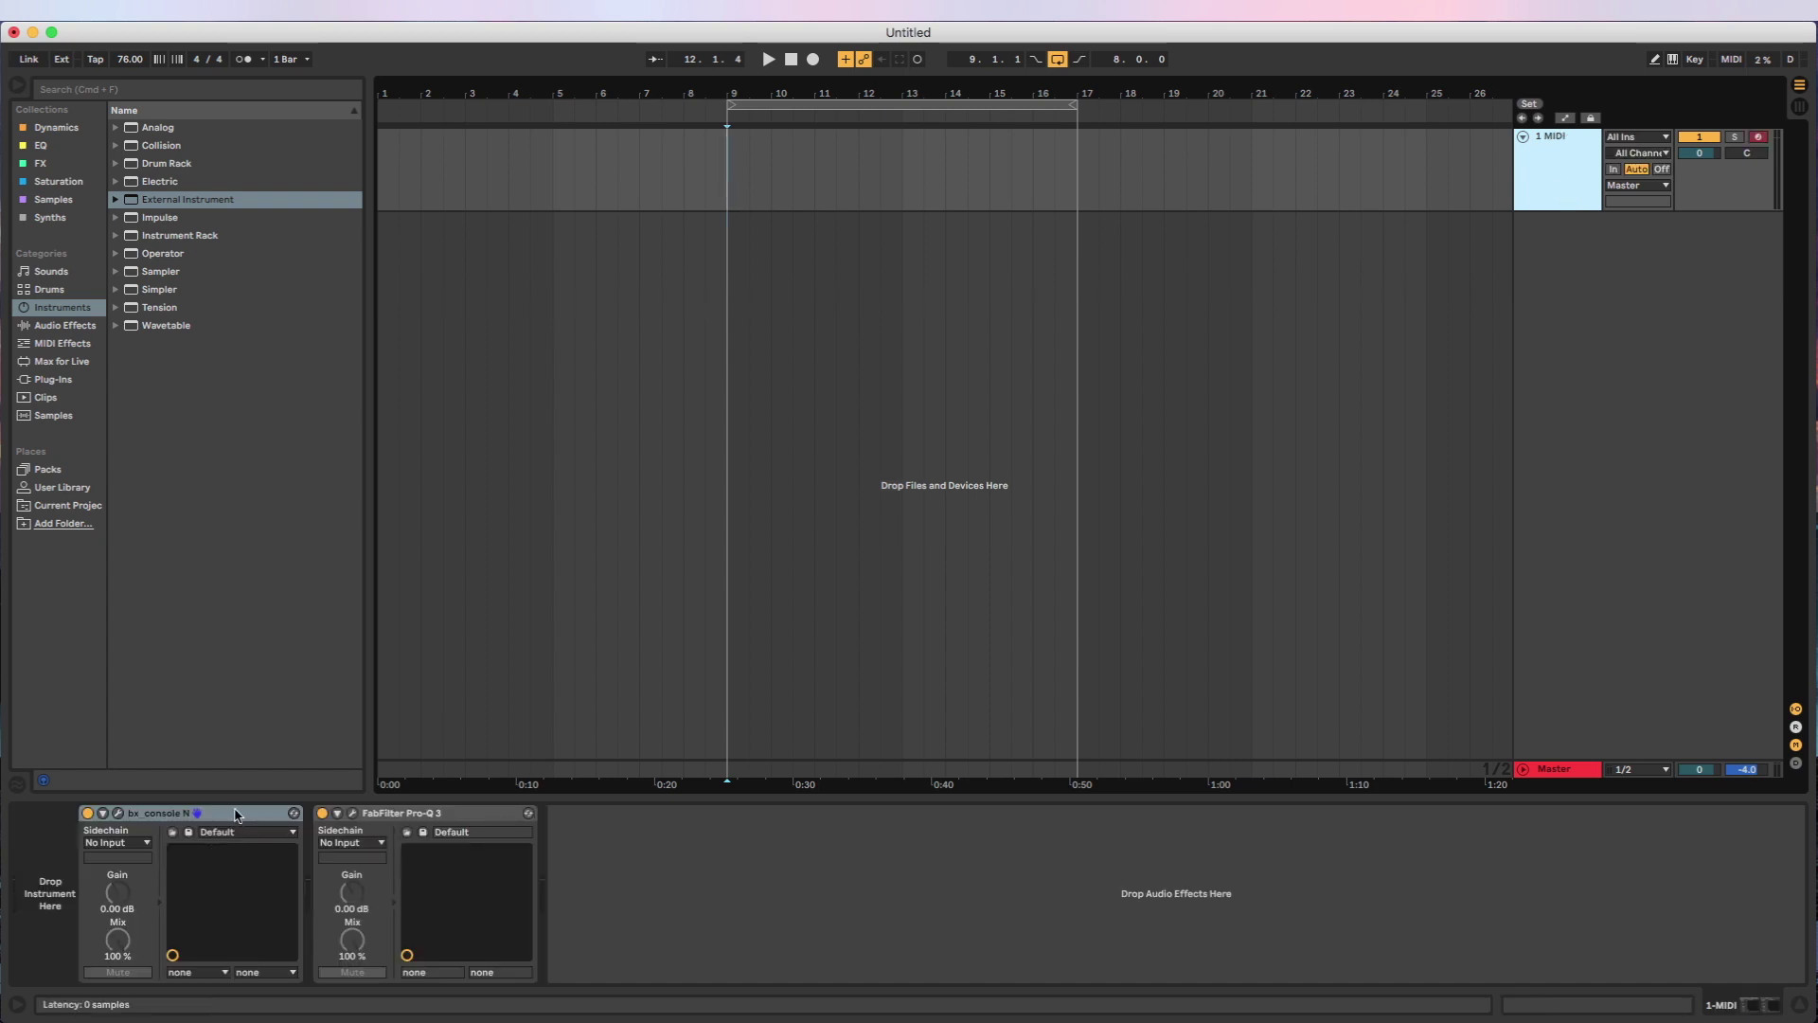
key("super+z")
key("super+z")
key("super+z")
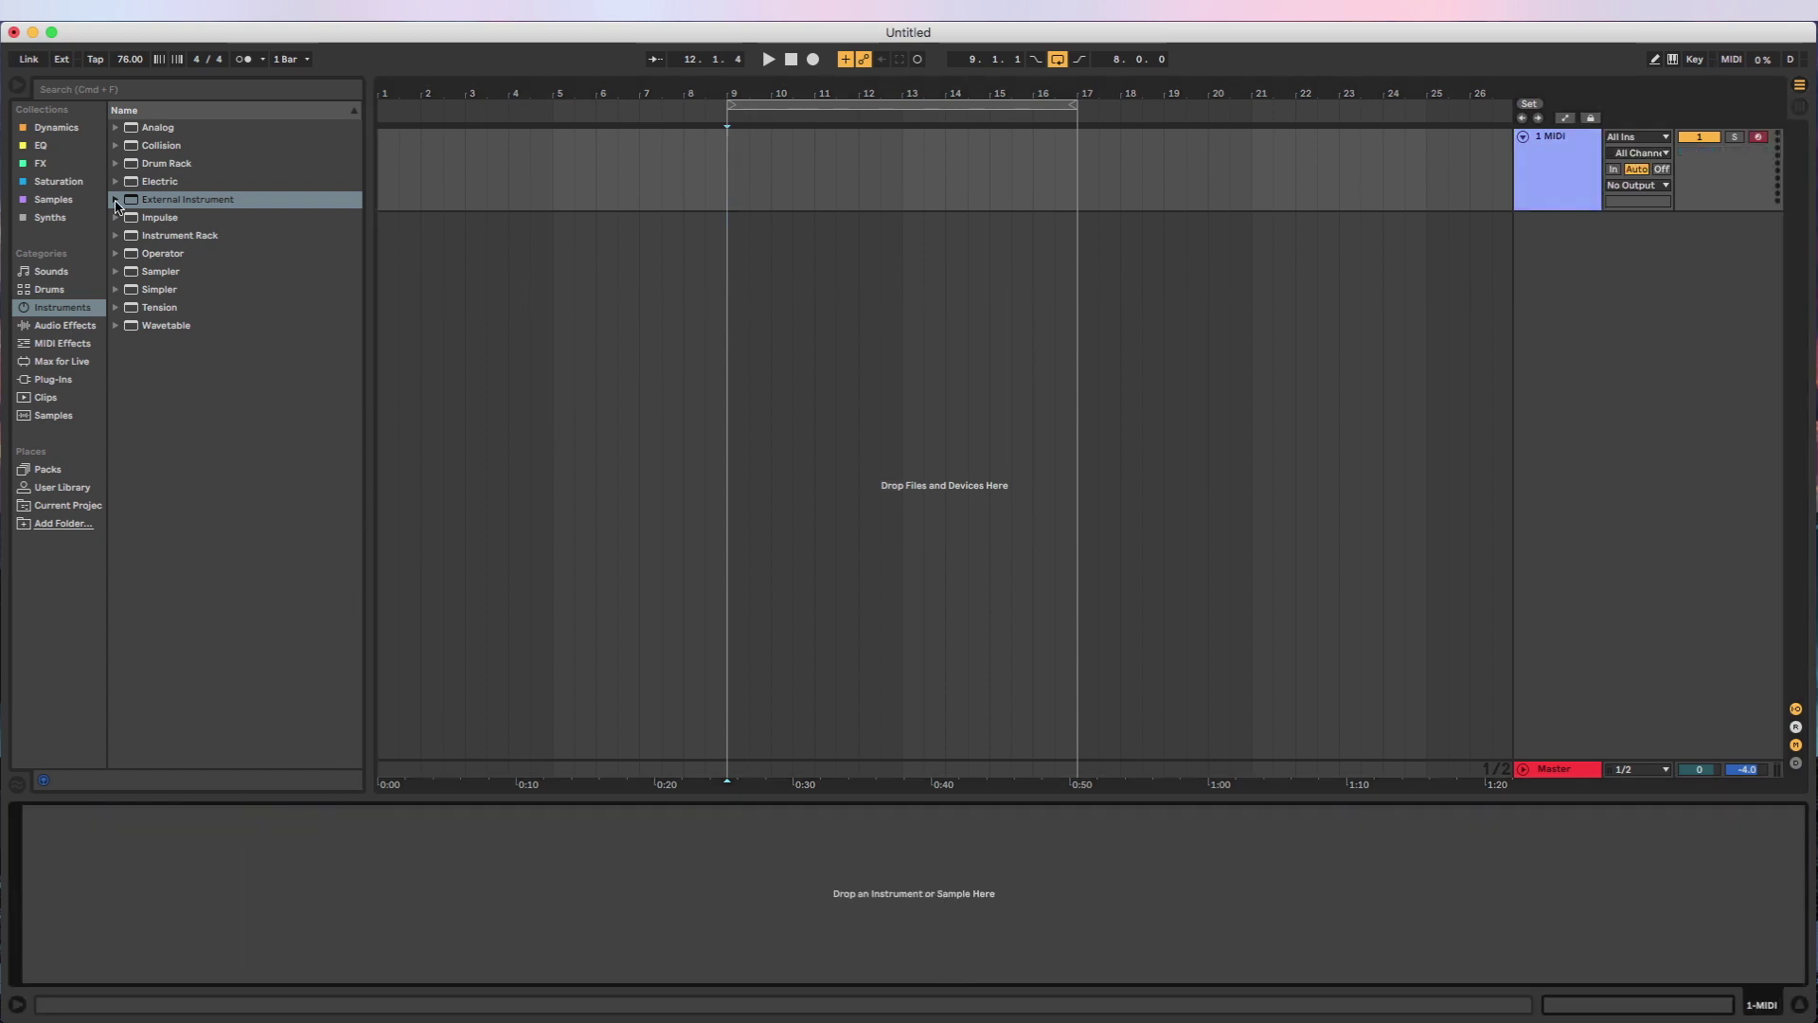
- Load External Instrument from the browser onto the MIDI track
left_click(48, 308)
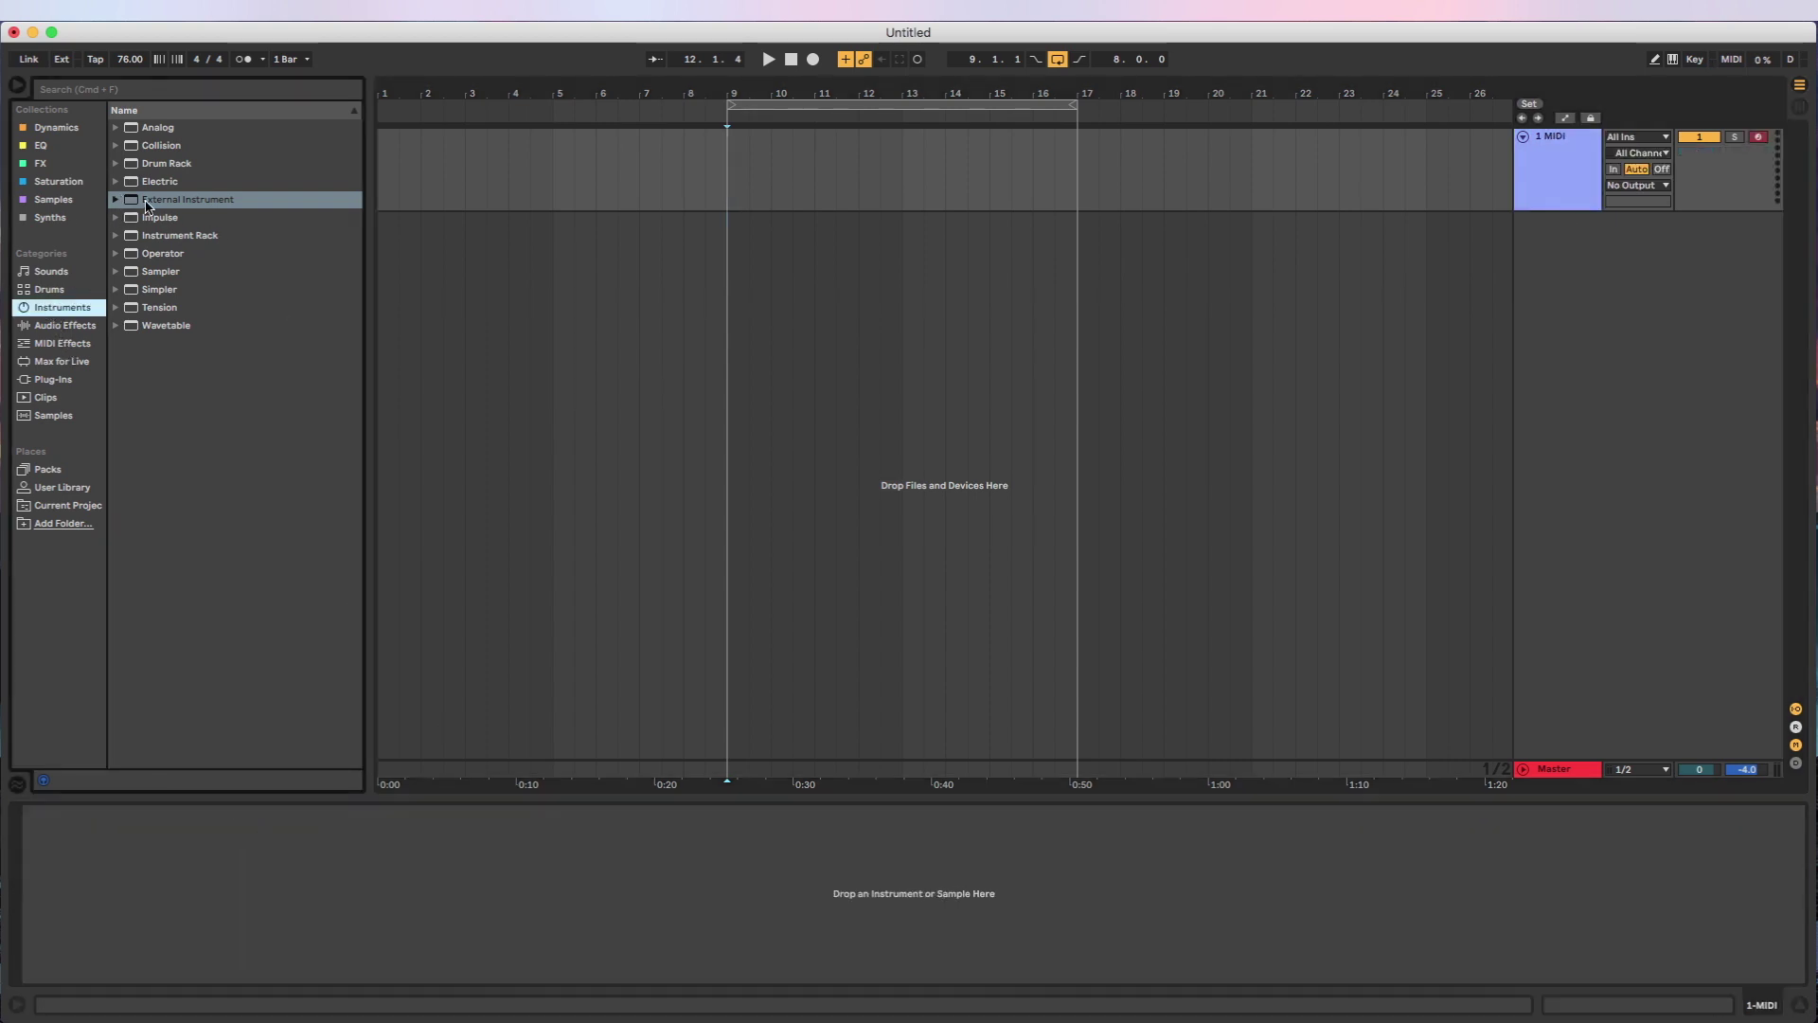
left_click(133, 202)
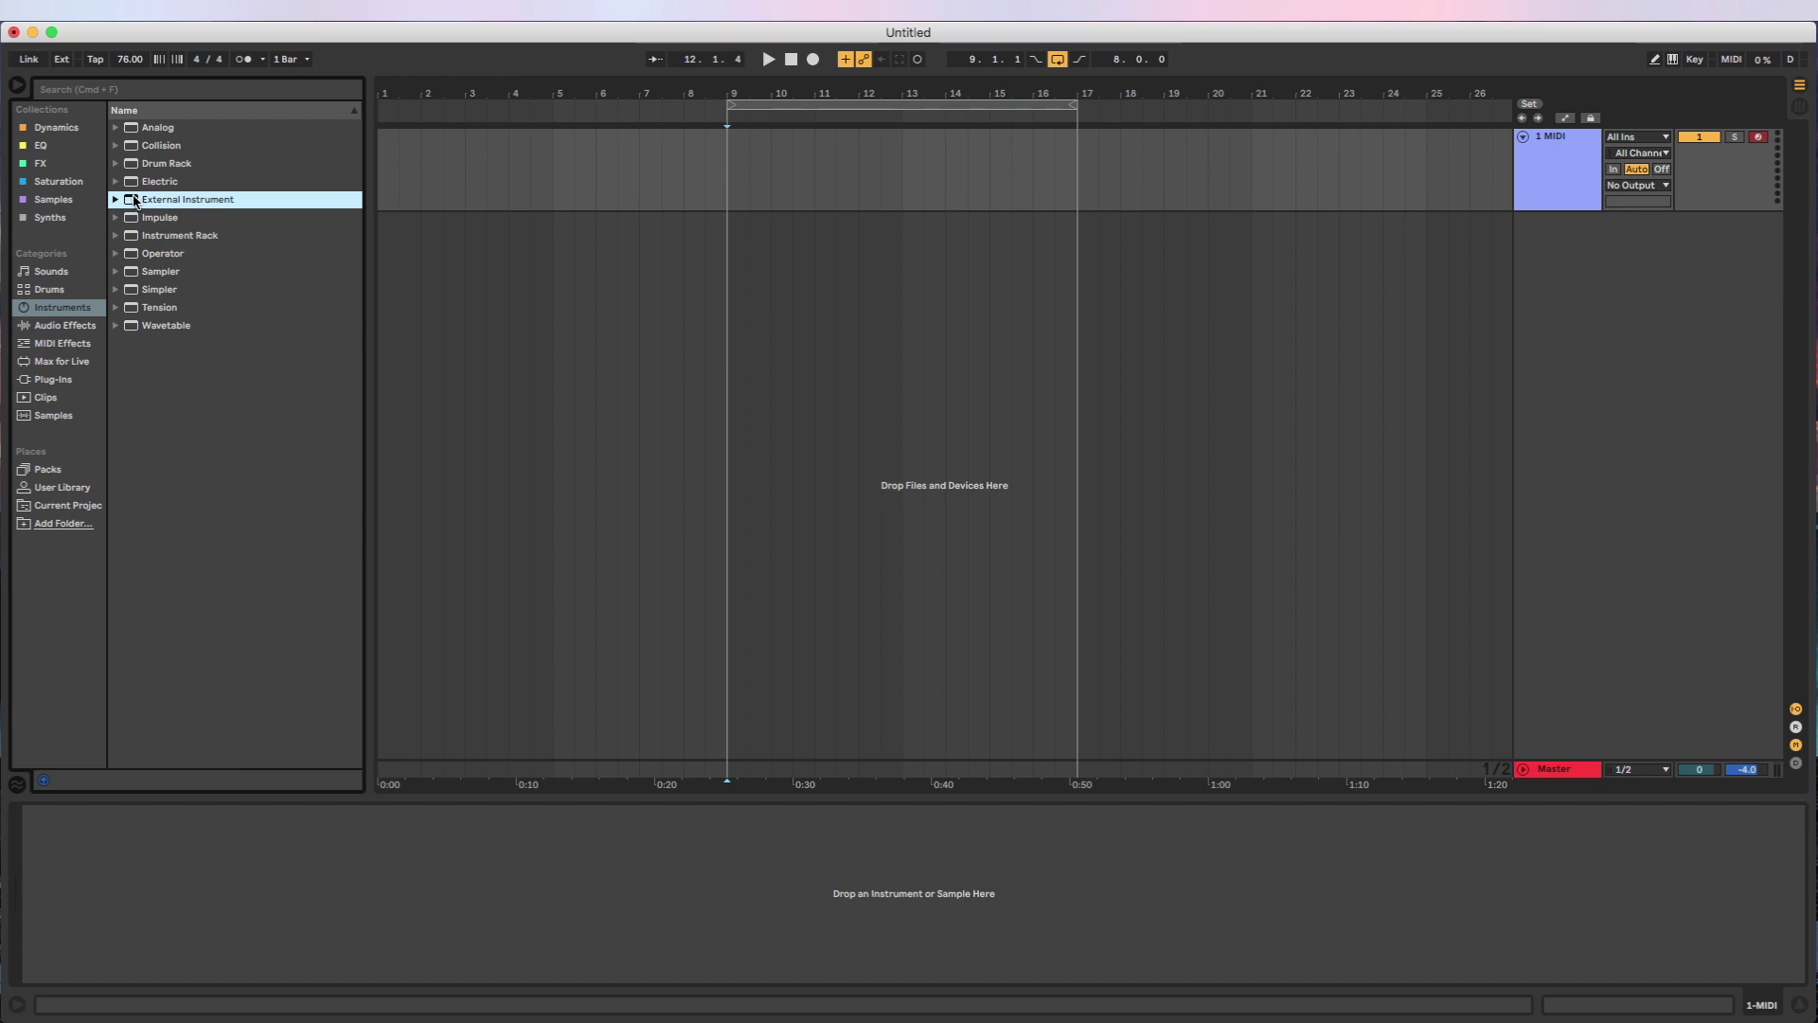
left_click_drag(138, 201, 798, 186)
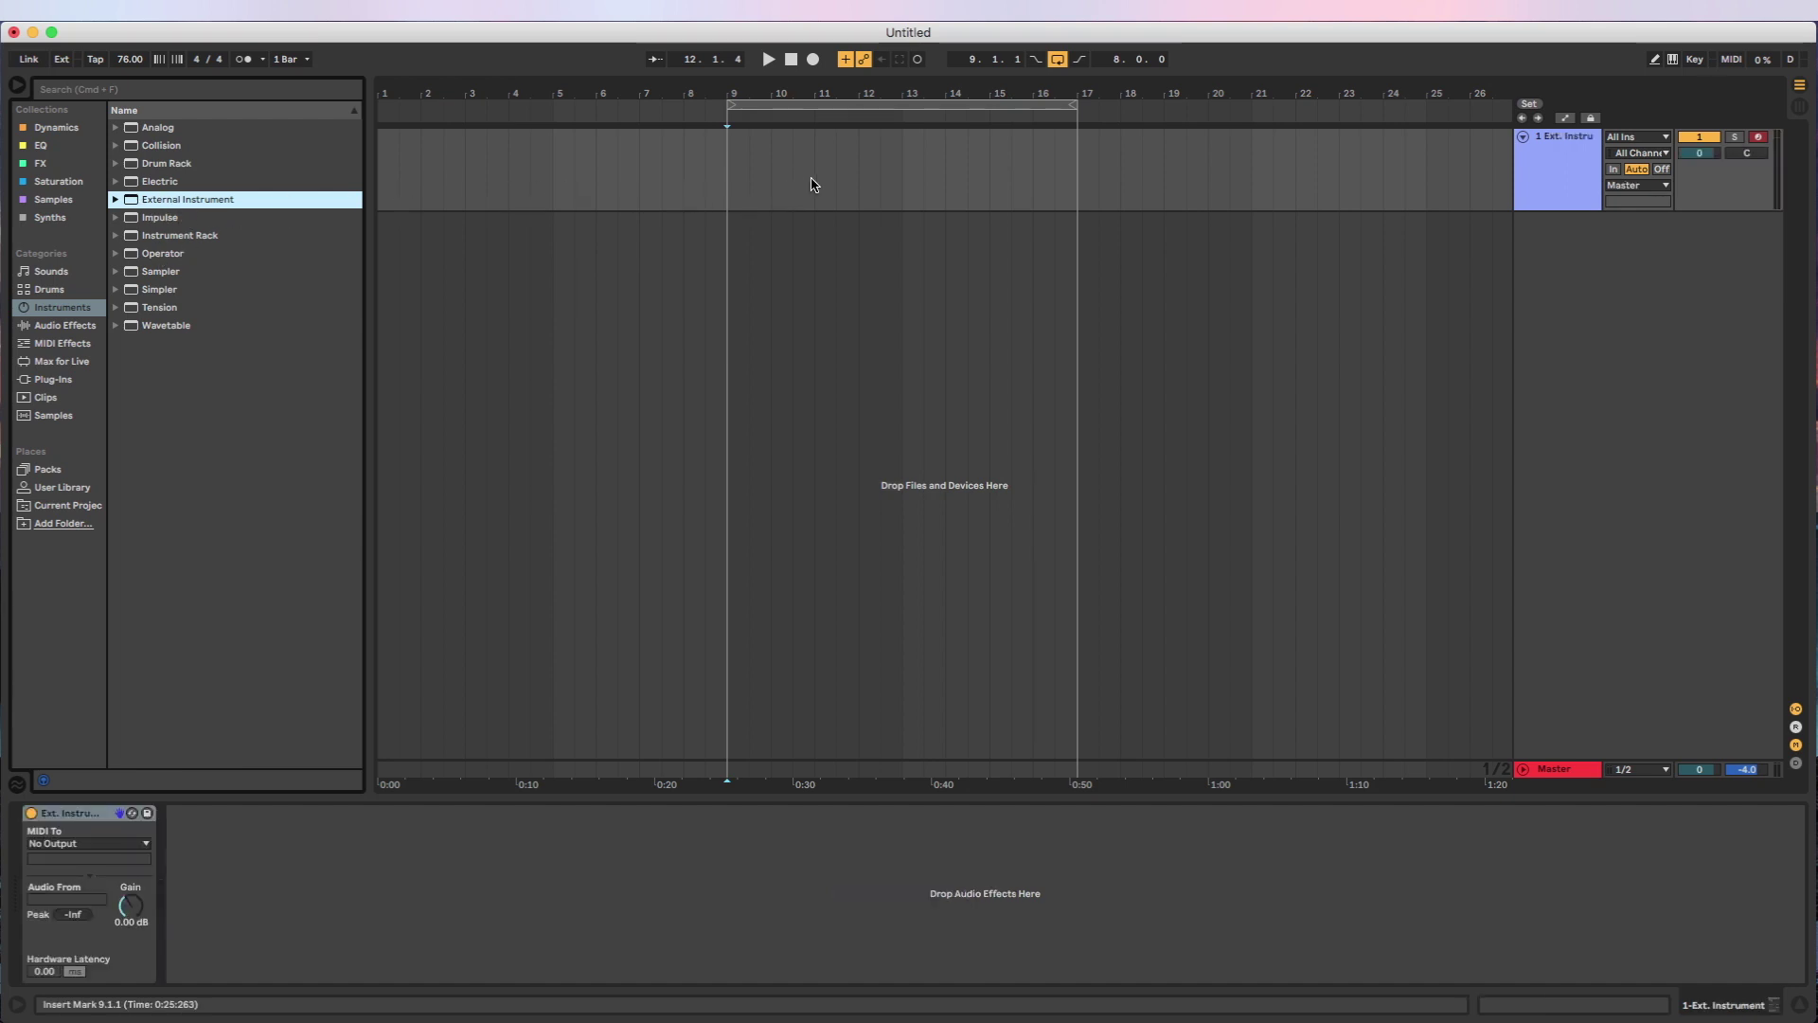
- Send the External Instrument's MIDI to the Mopho X4 Keyboard and take audio from input 3/4, then record with count-in
left_click(66, 843)
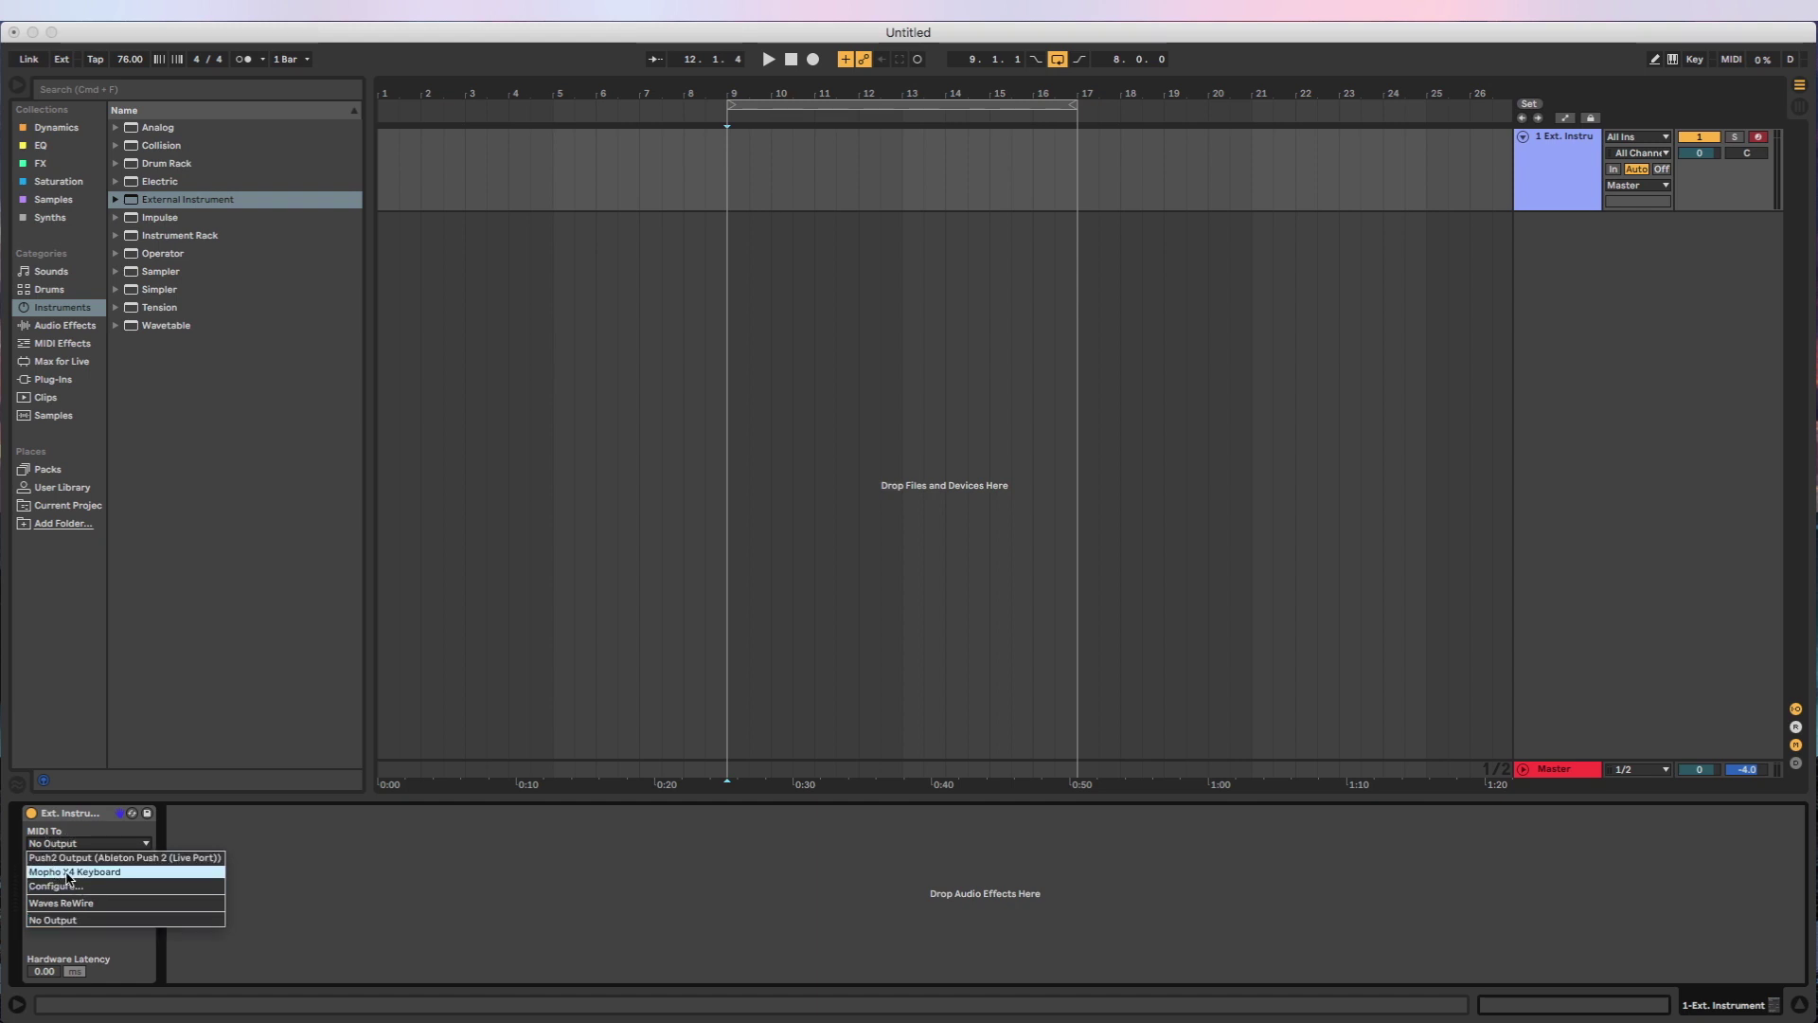
left_click(60, 872)
left_click(55, 899)
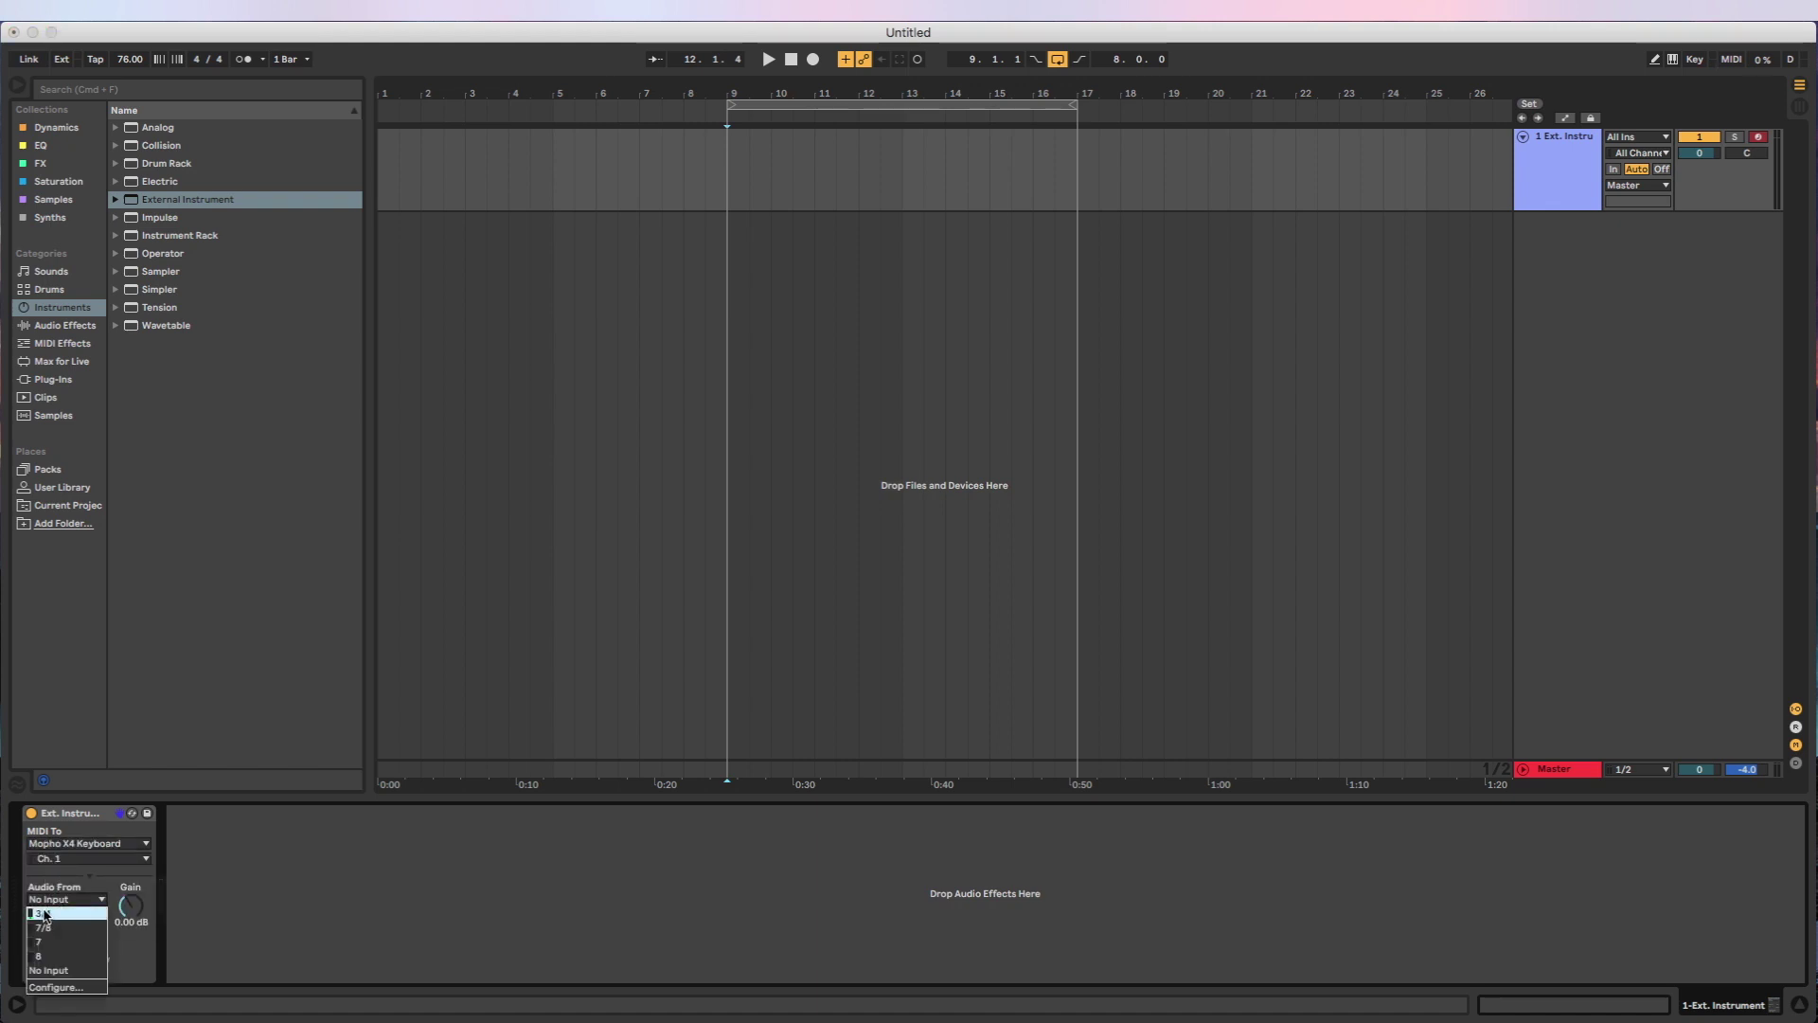
left_click(41, 914)
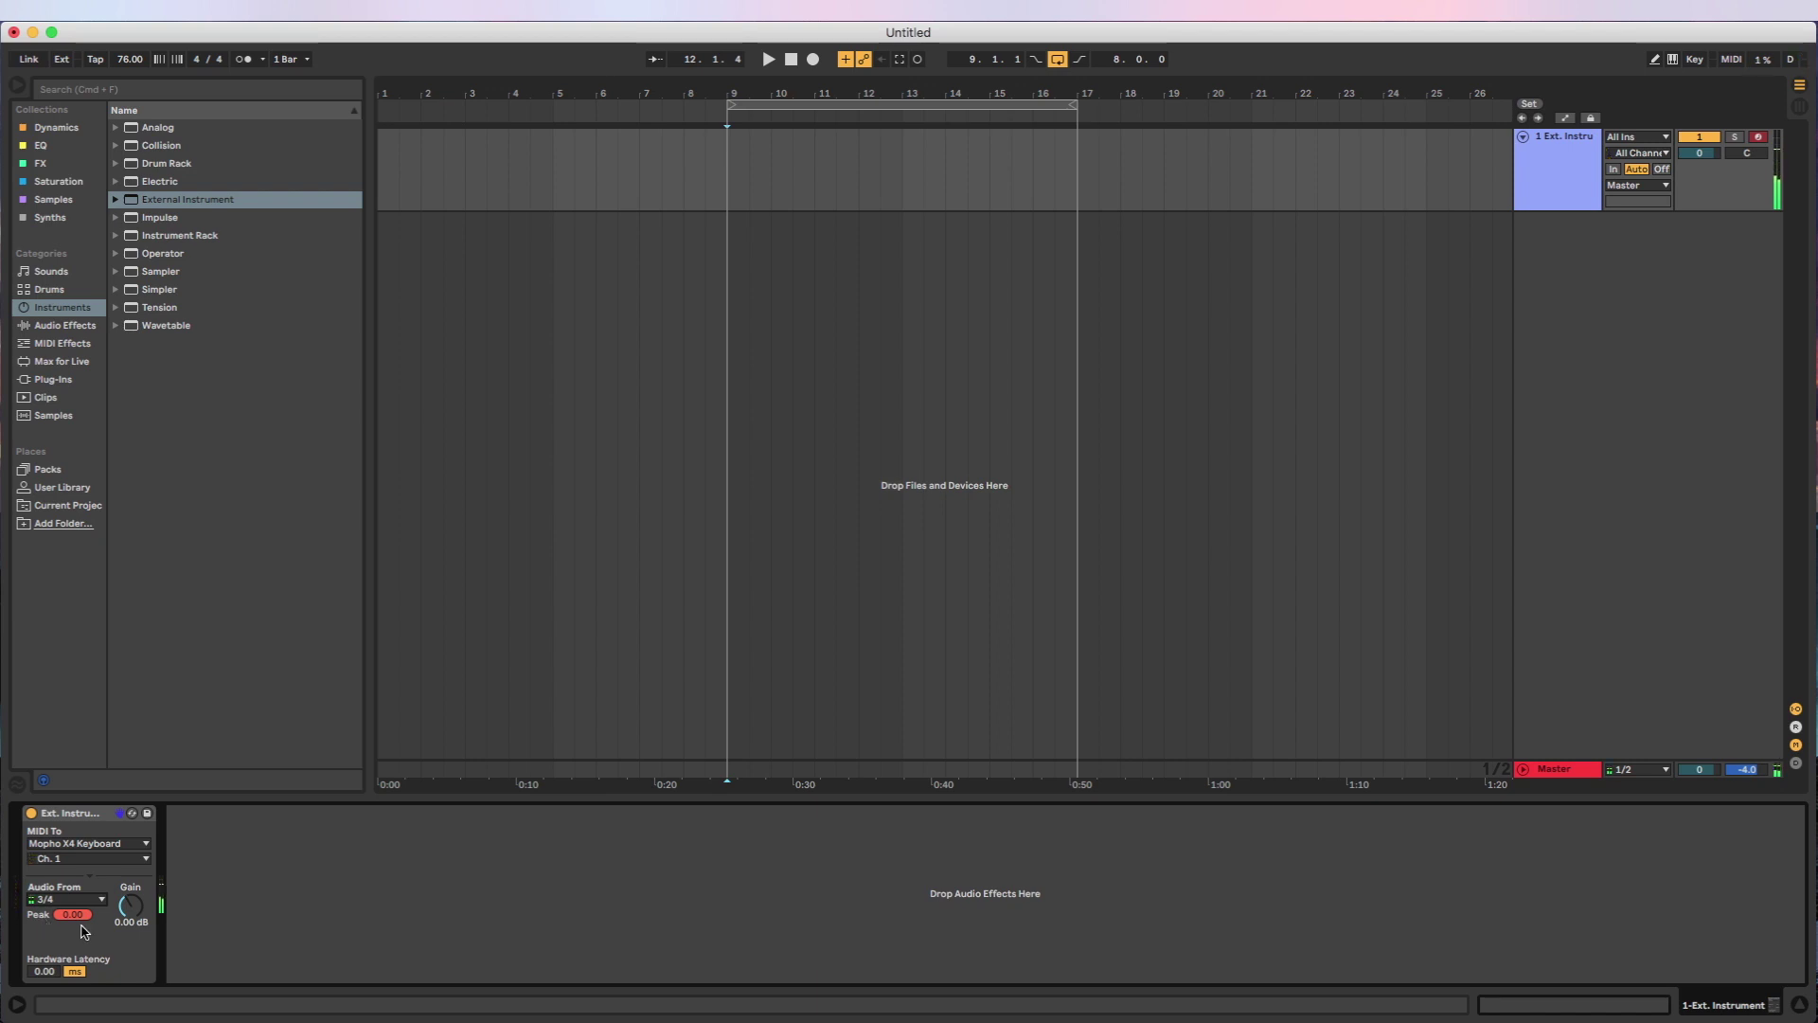
left_click(814, 59)
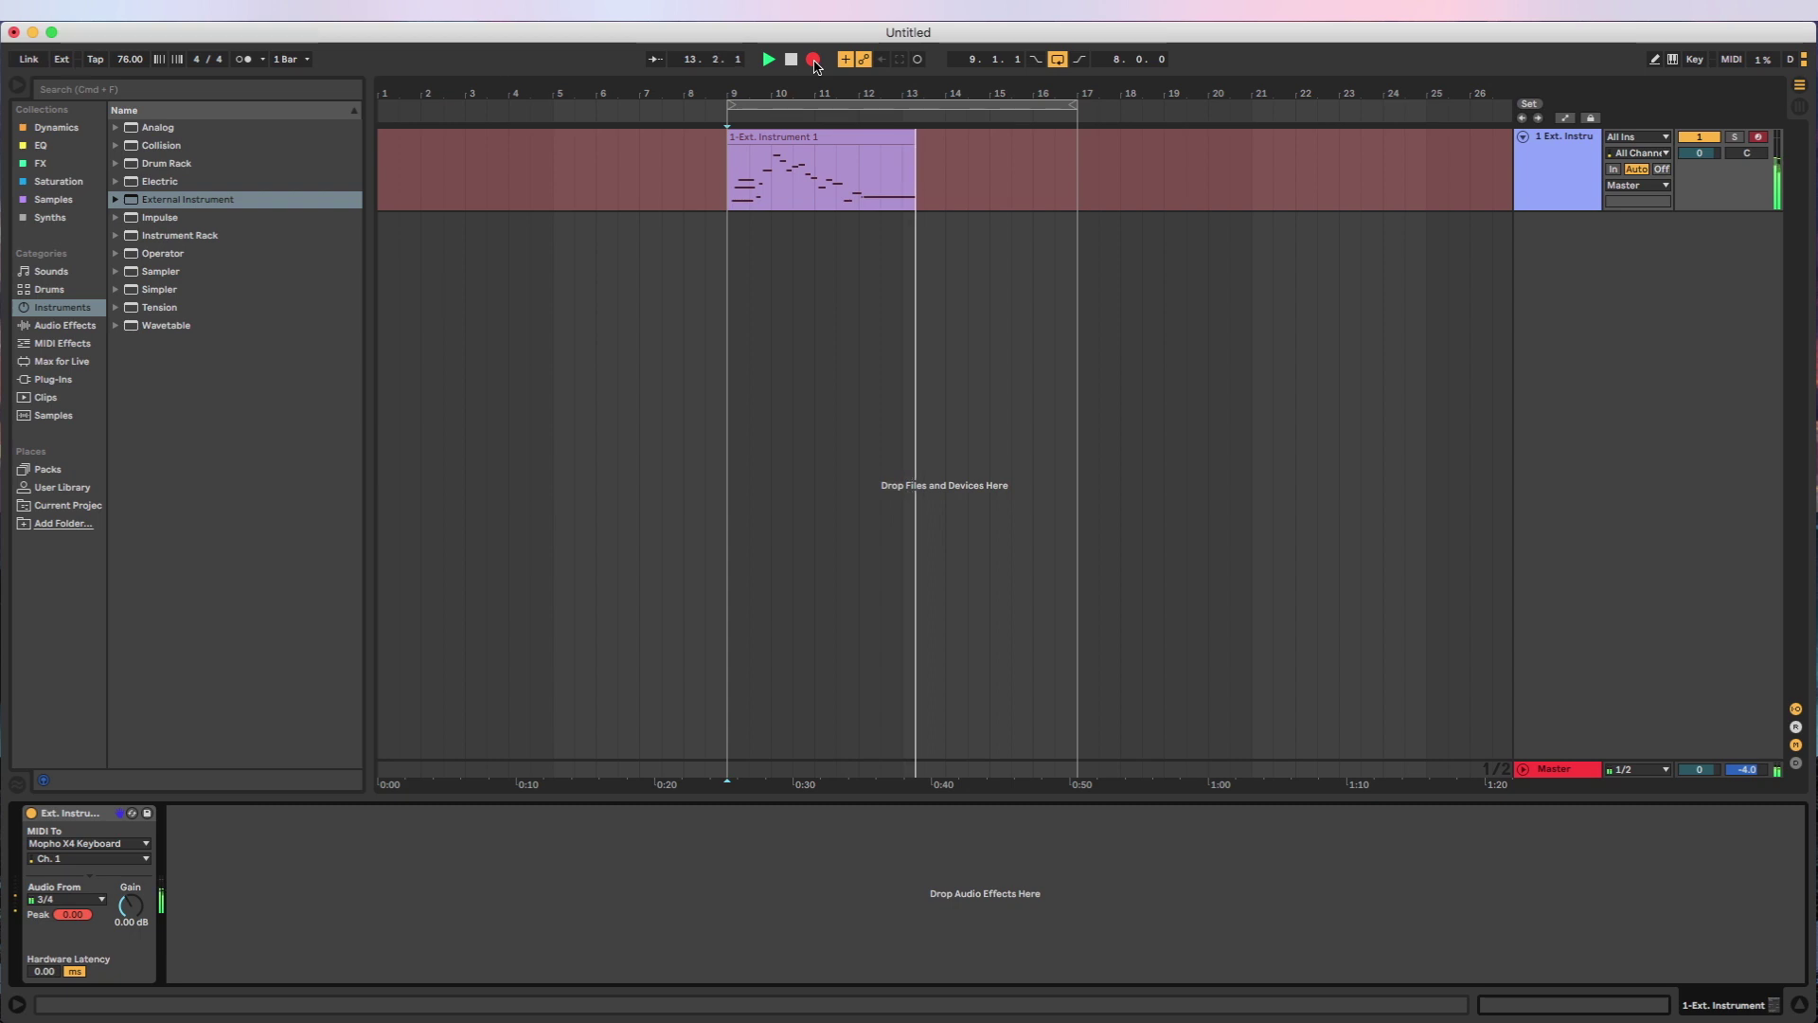
- Stop the take, audition the recorded clip from bar 9, and trim it to end at bar 13
key("space")
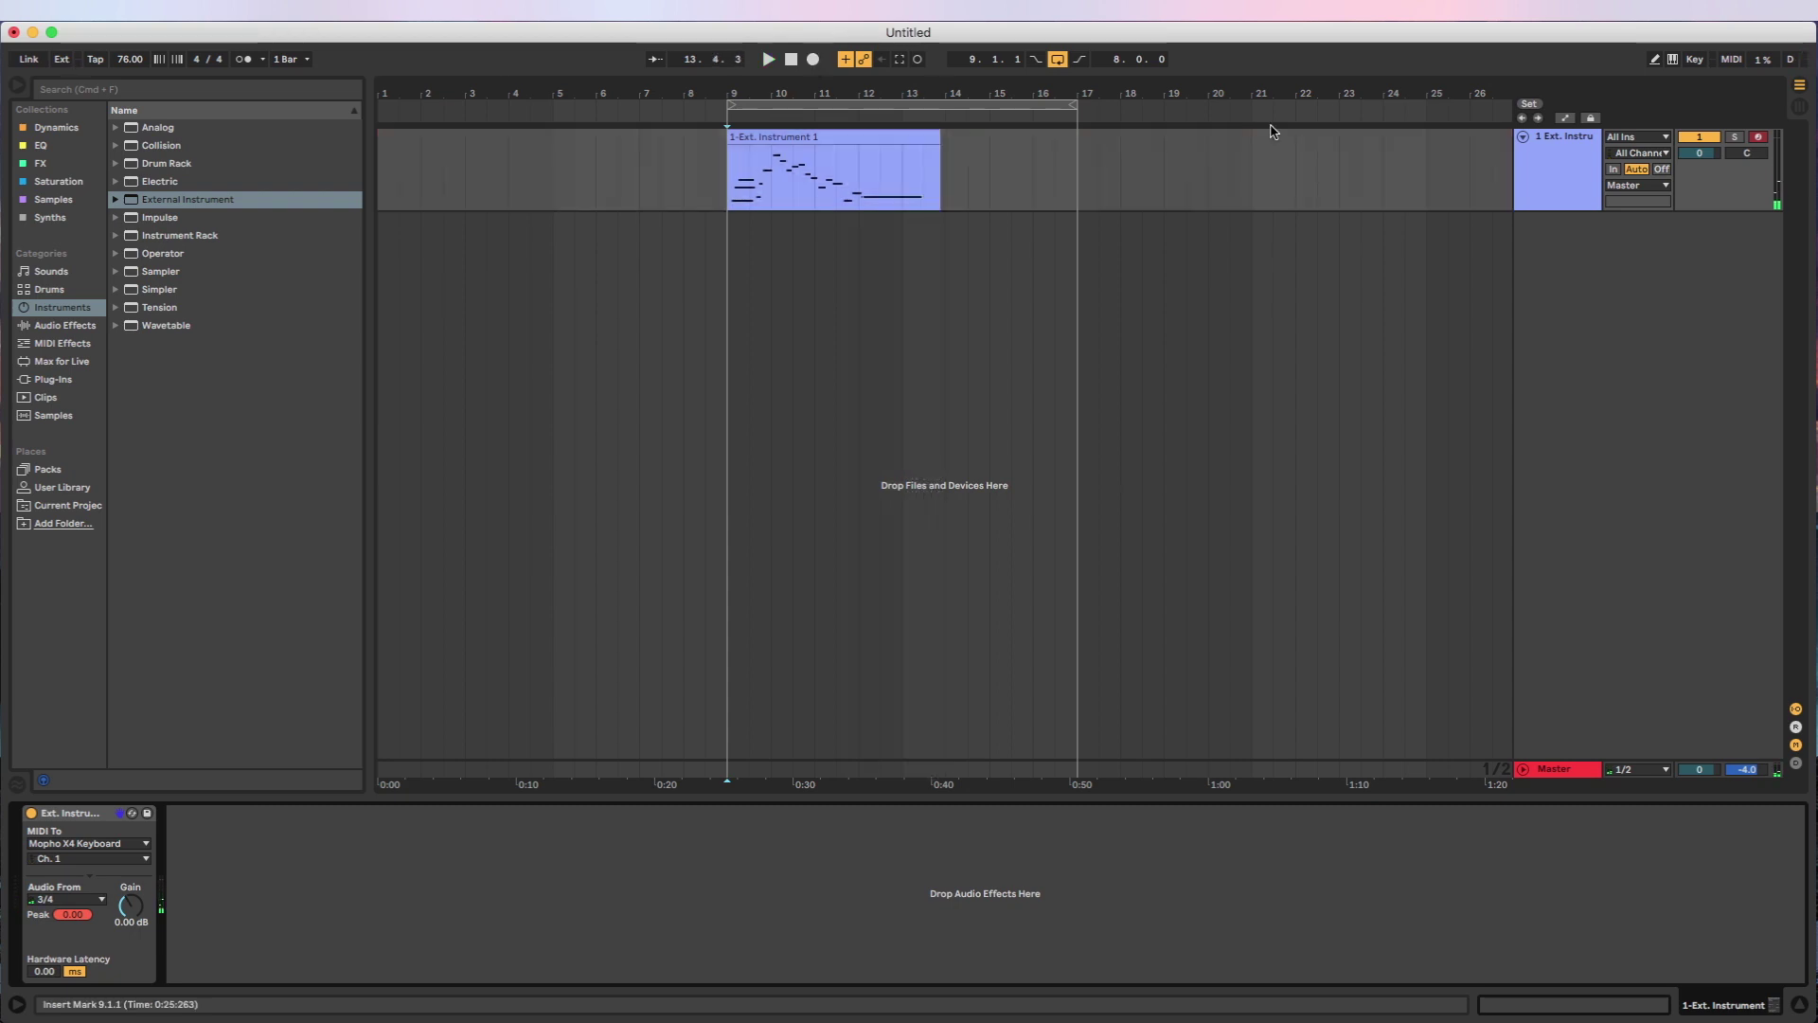
left_click(935, 163)
key("space")
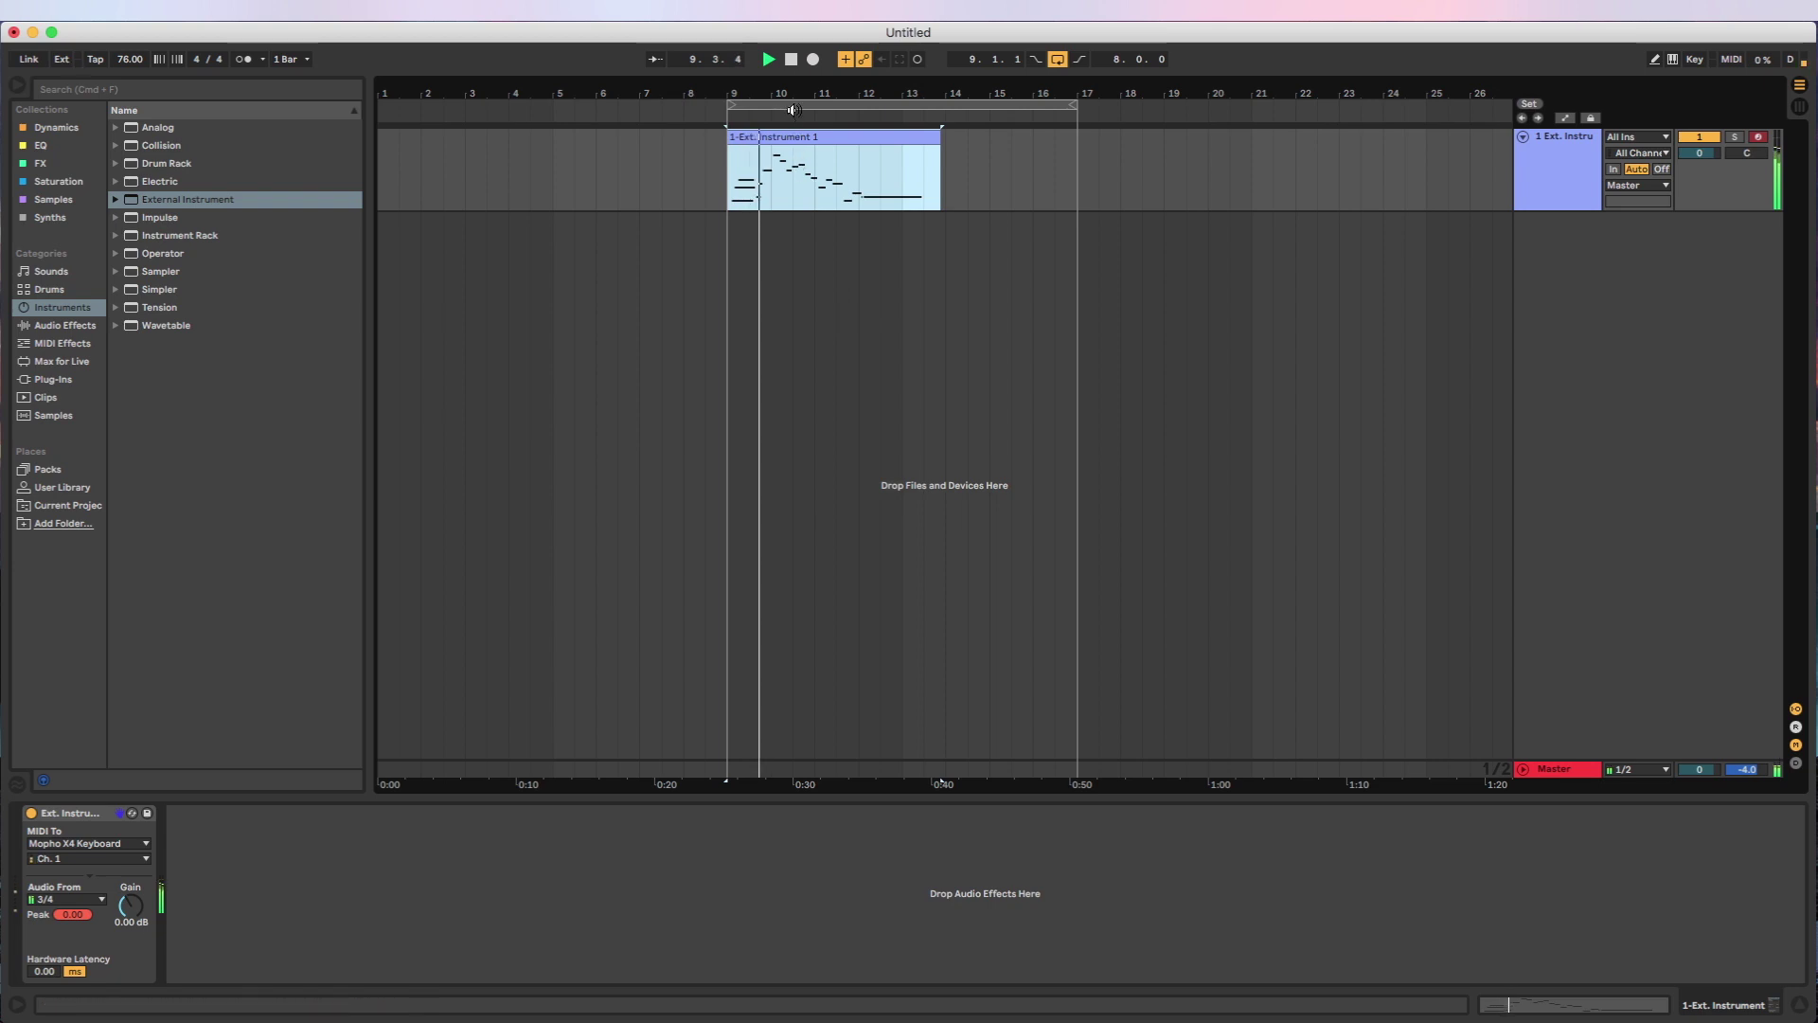
left_click(790, 61)
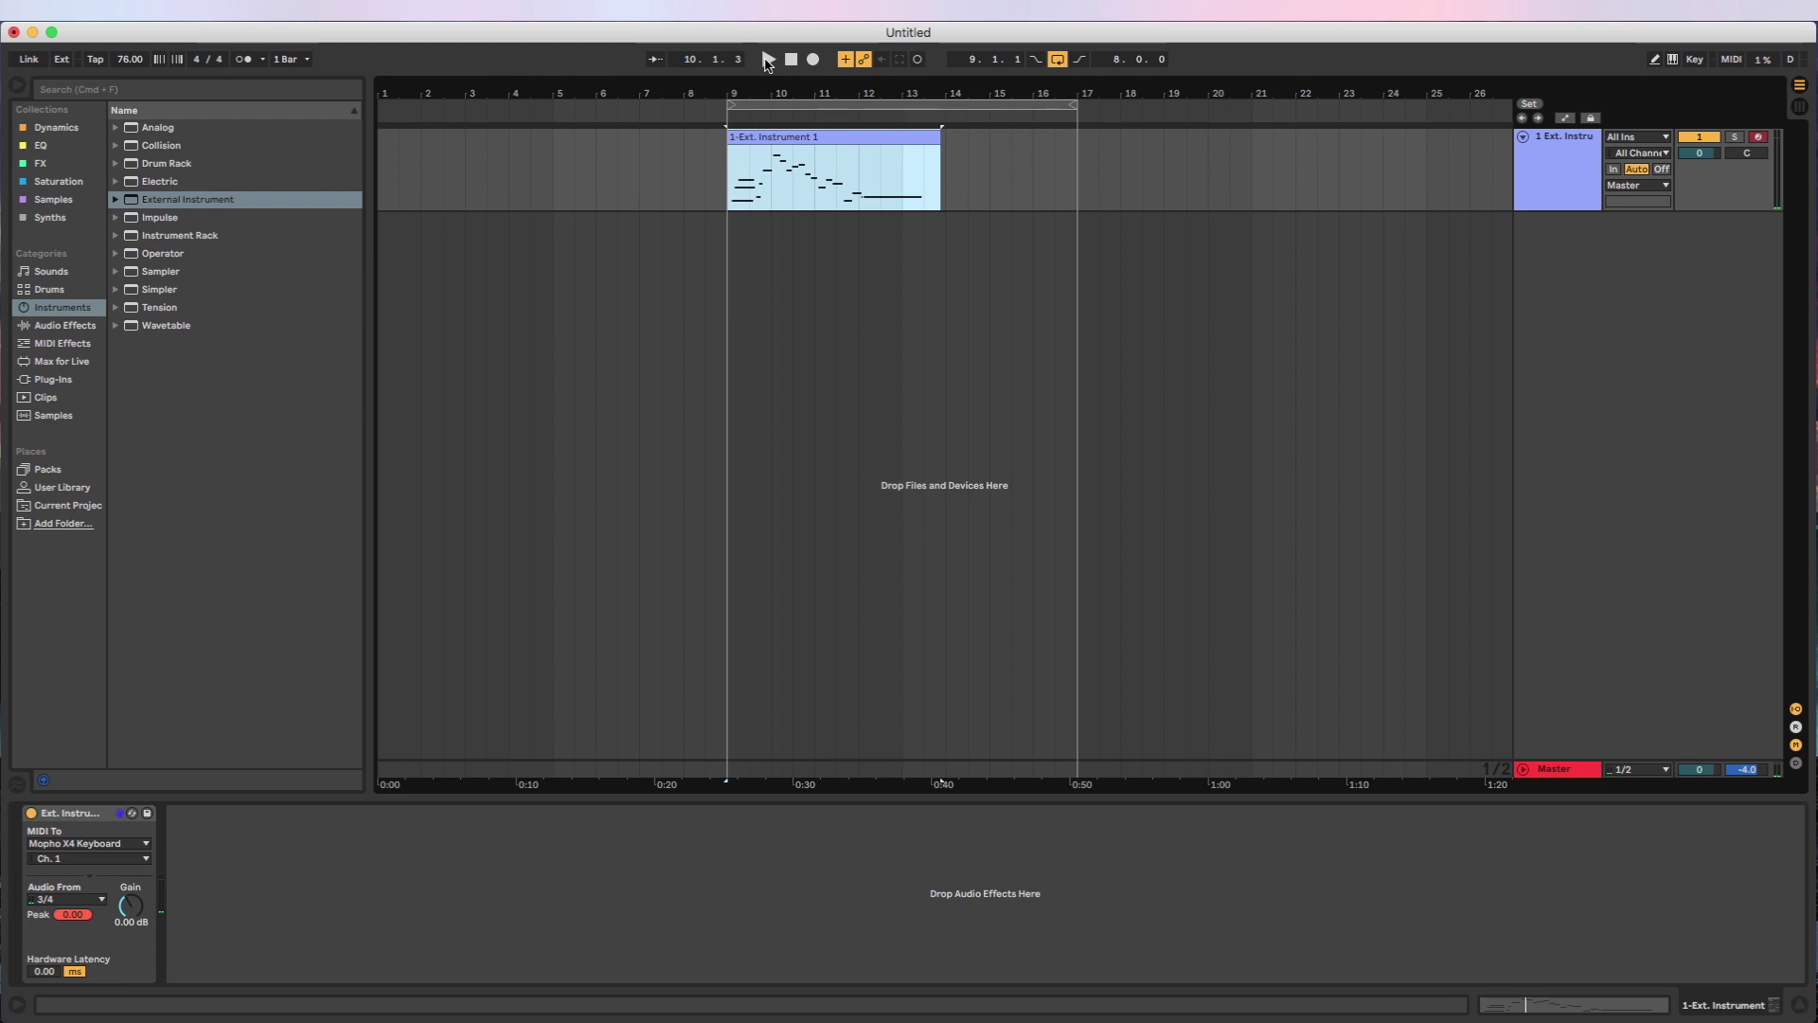
left_click(767, 61)
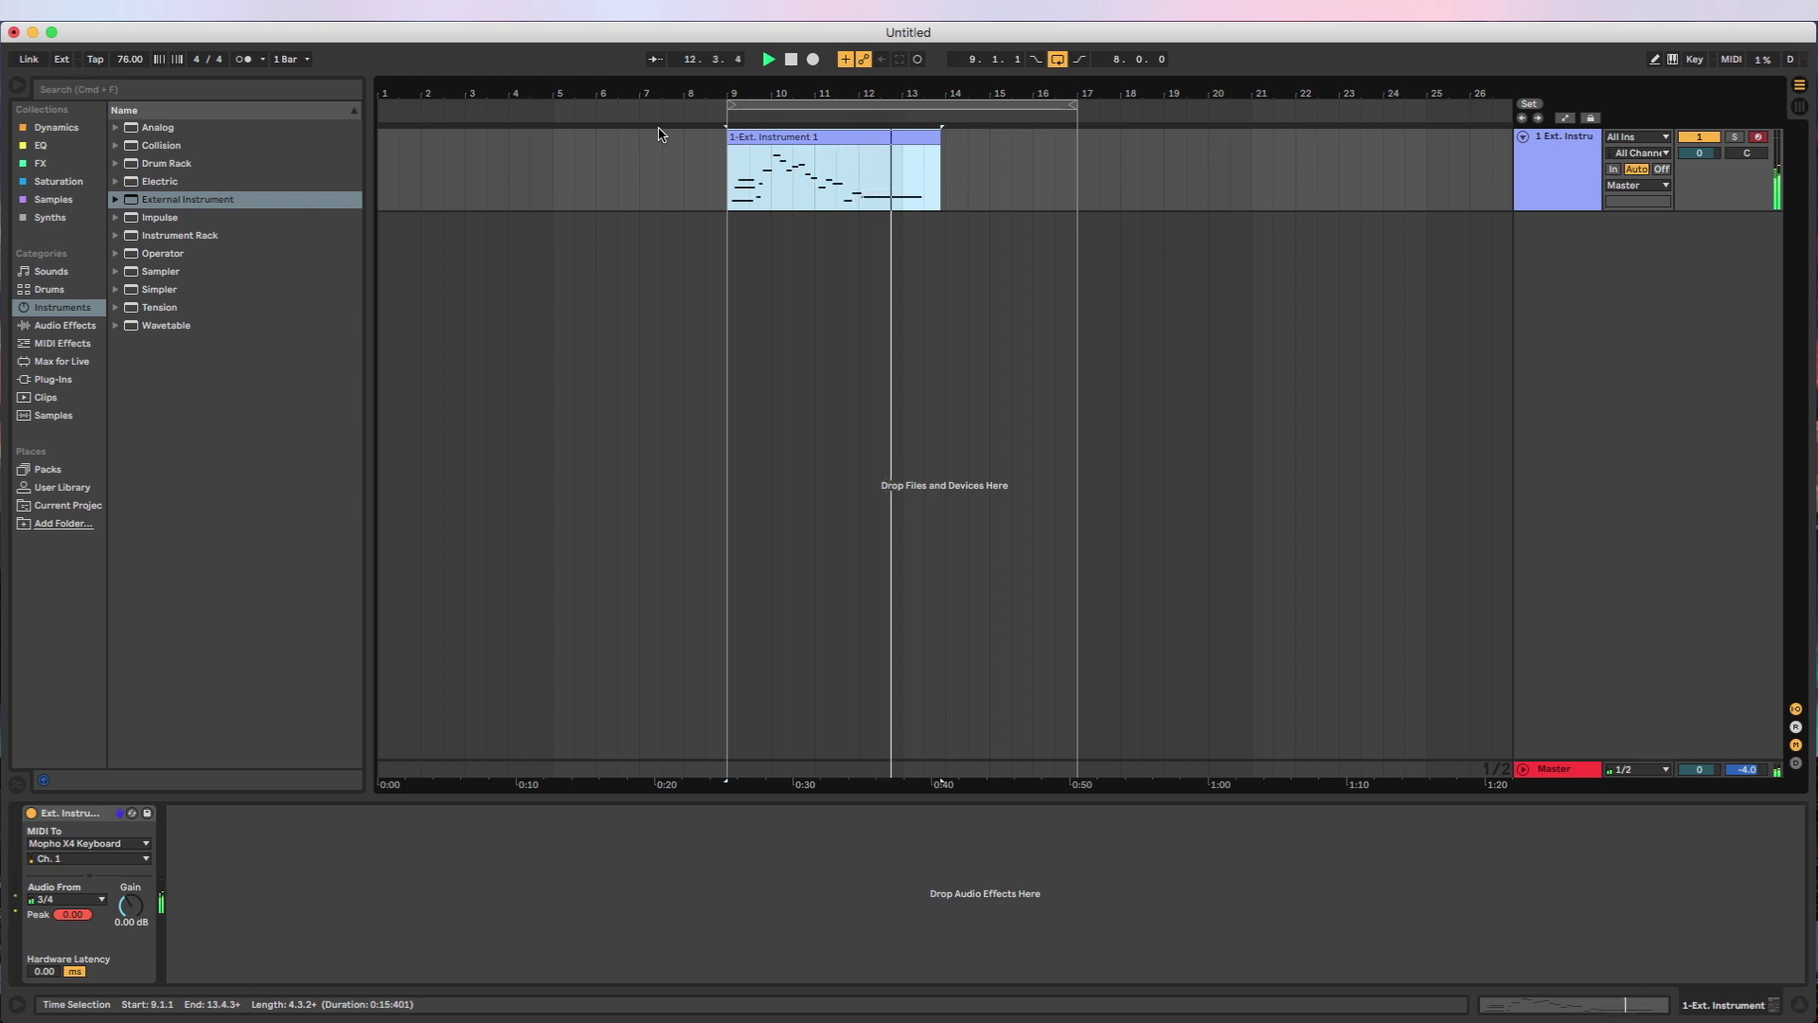
key("space")
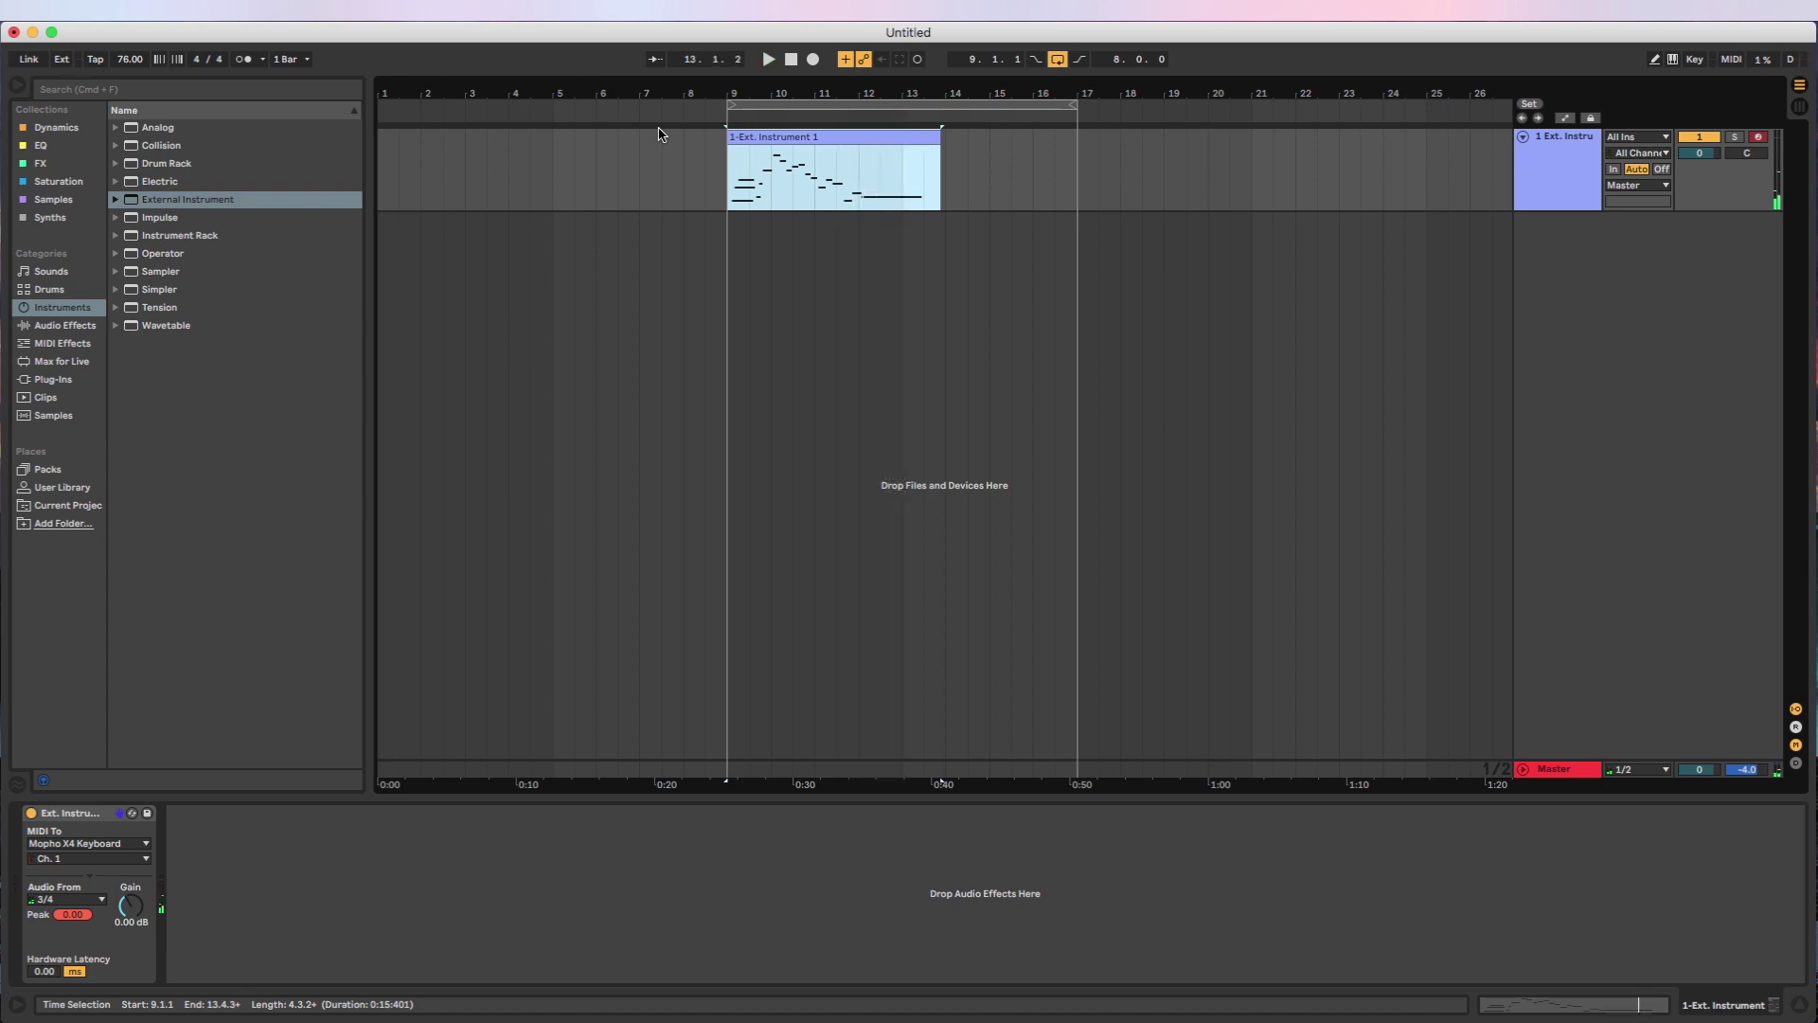
left_click(911, 177)
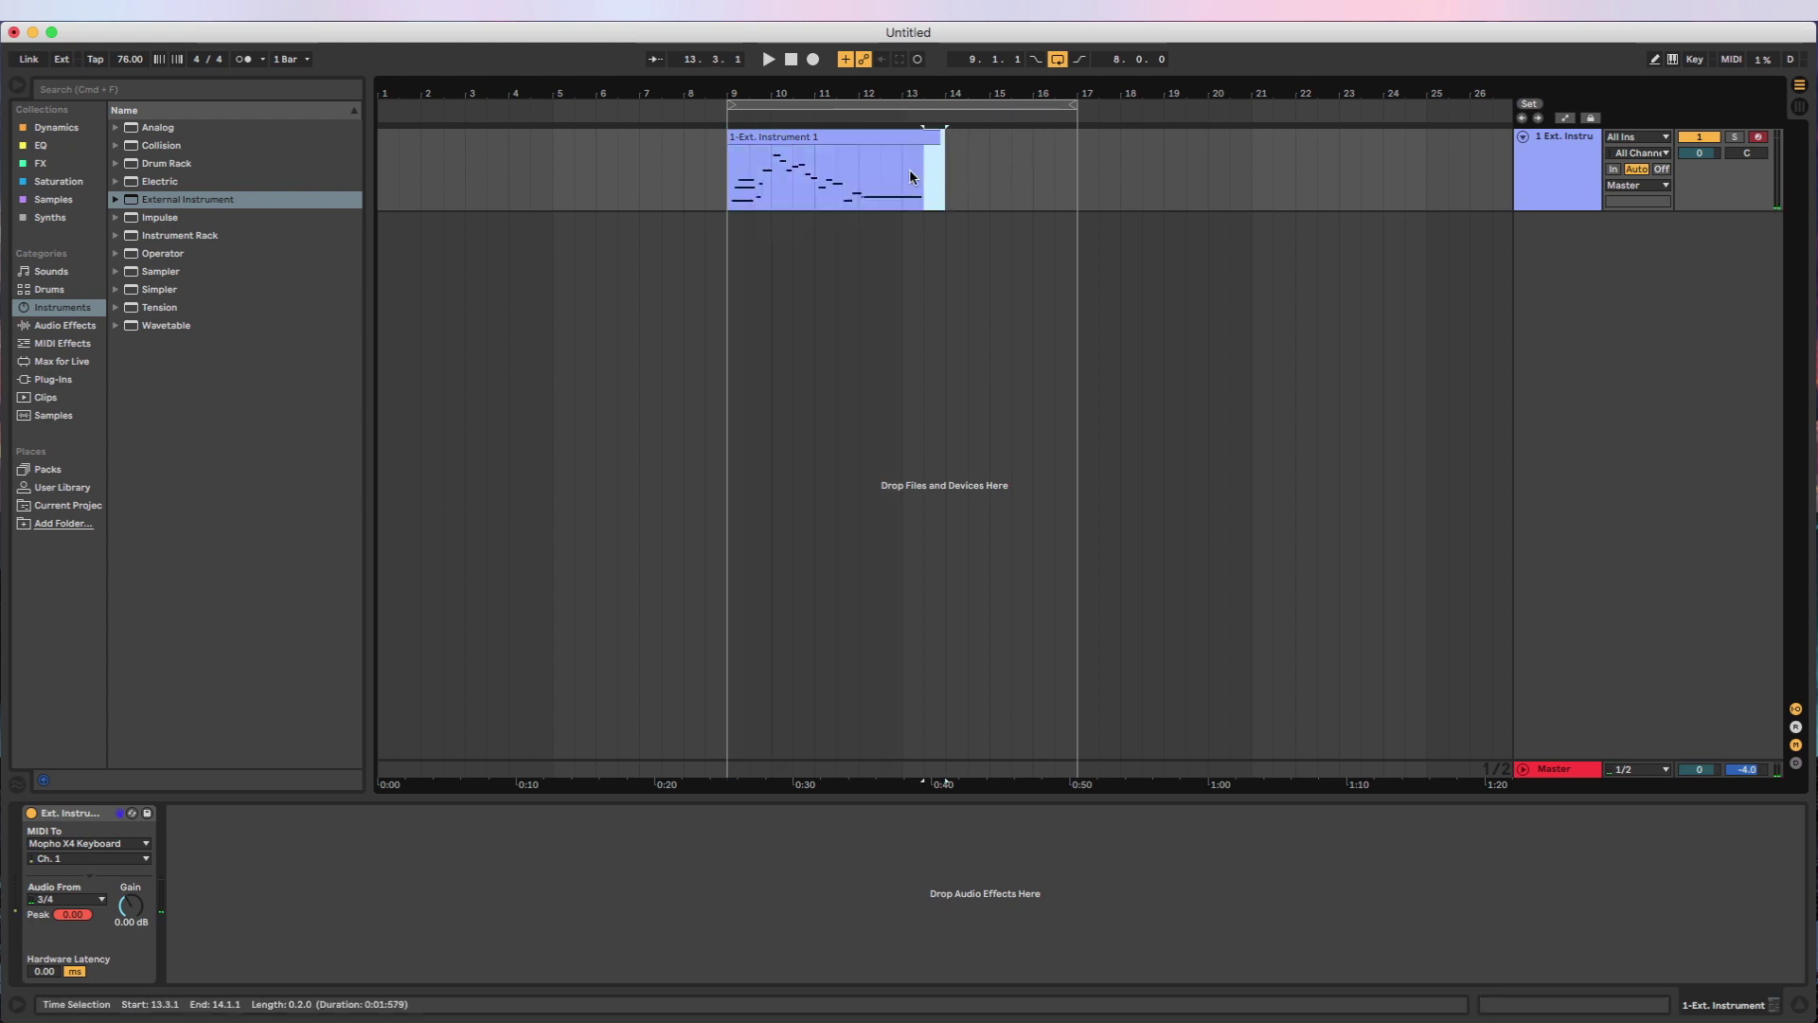
left_click_drag(944, 171, 901, 170)
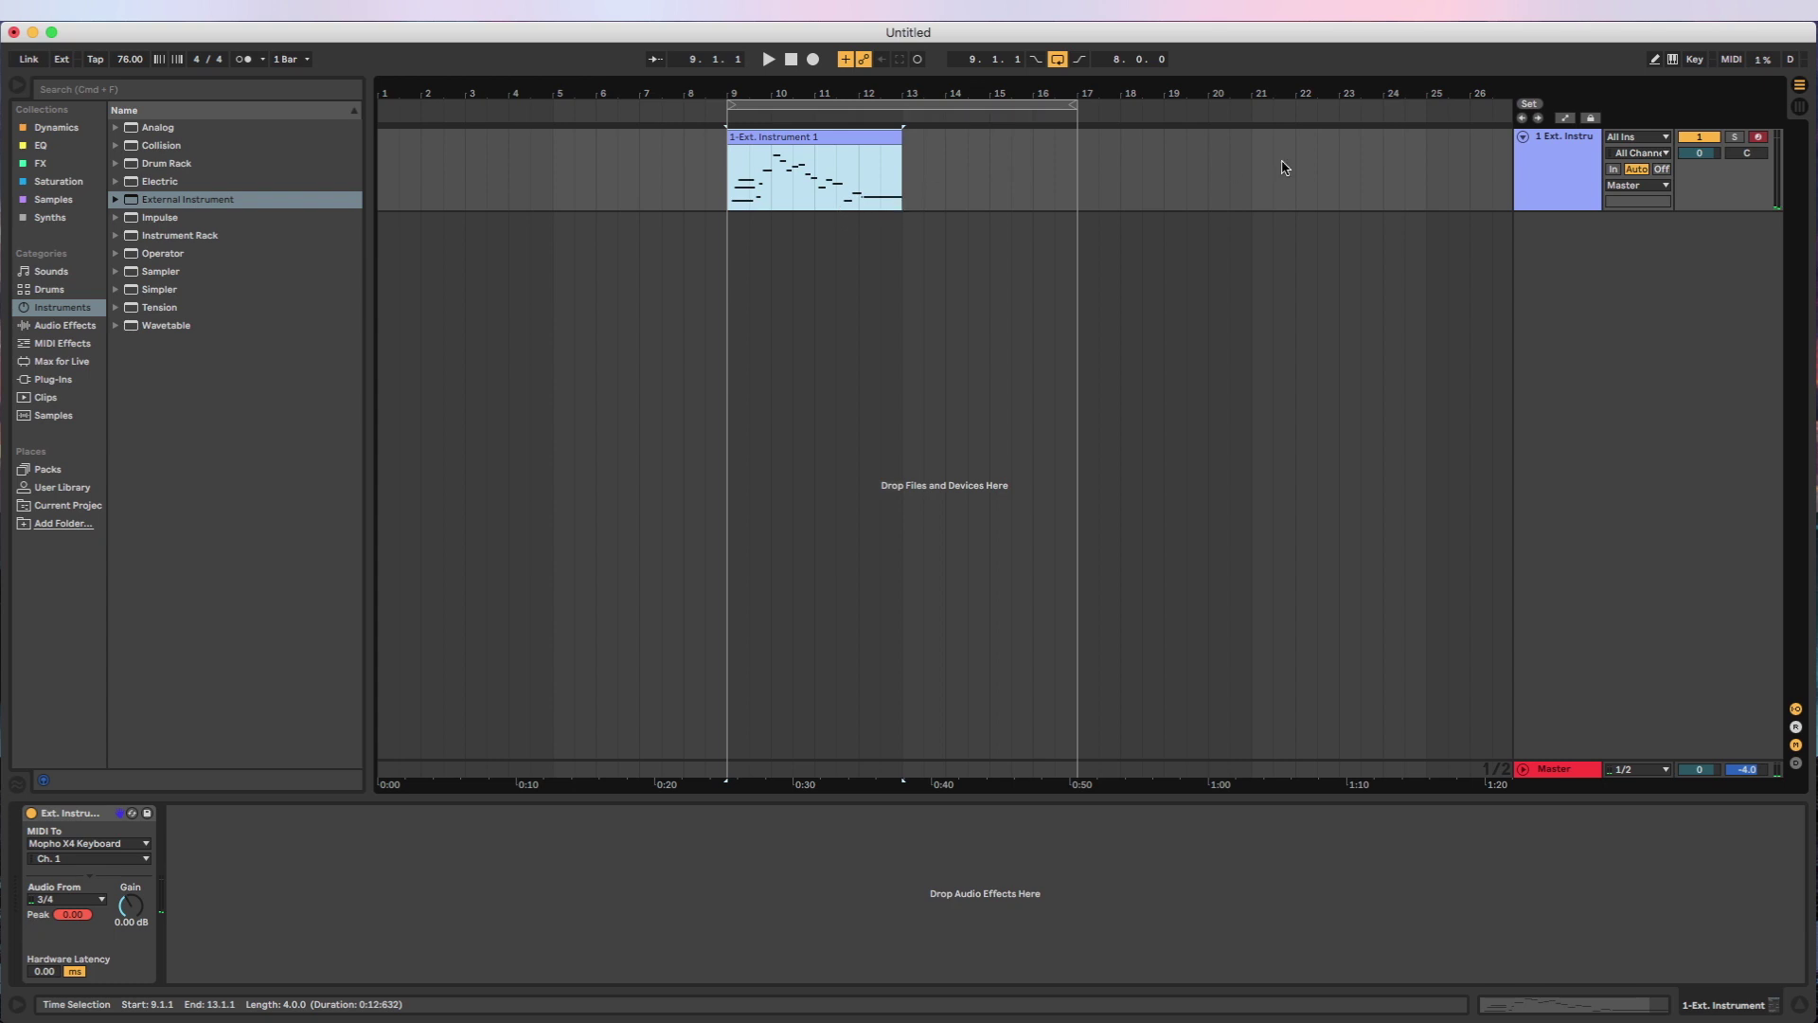
- Delete the first recorded MIDI clip and start recording a new take on the Ext. Instrument track
left_click(1758, 138)
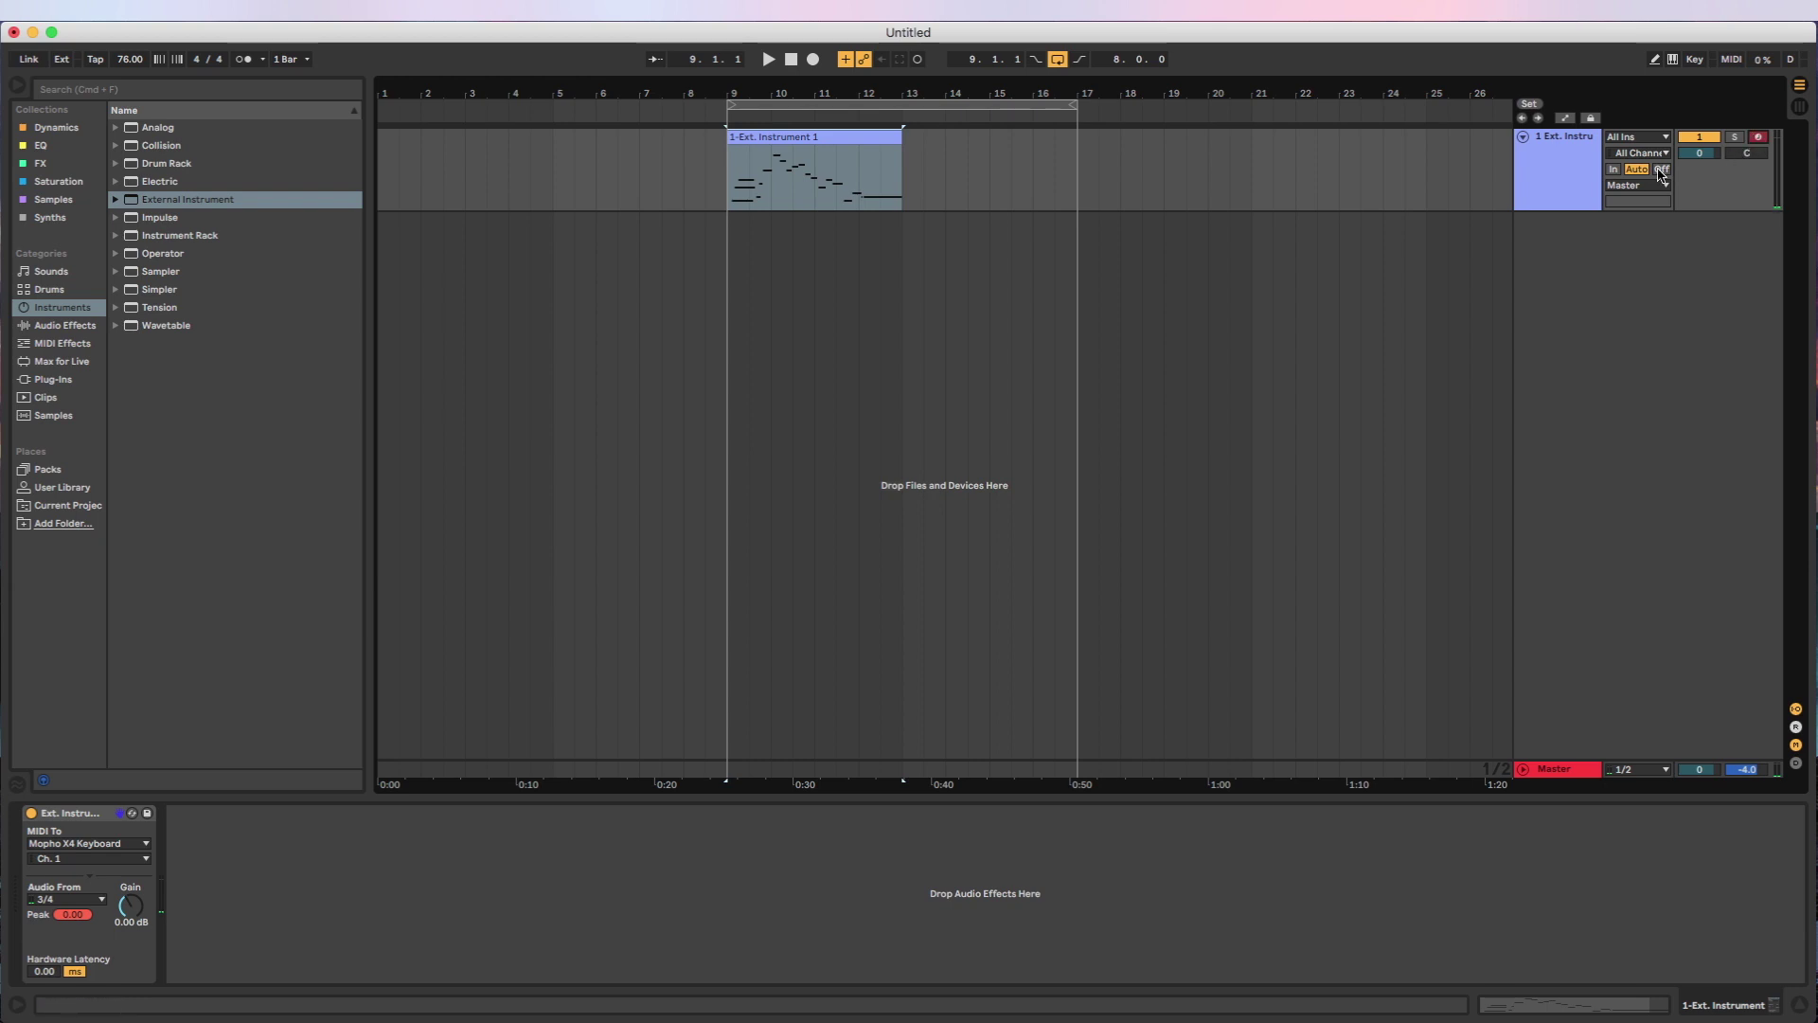
left_click(1555, 173)
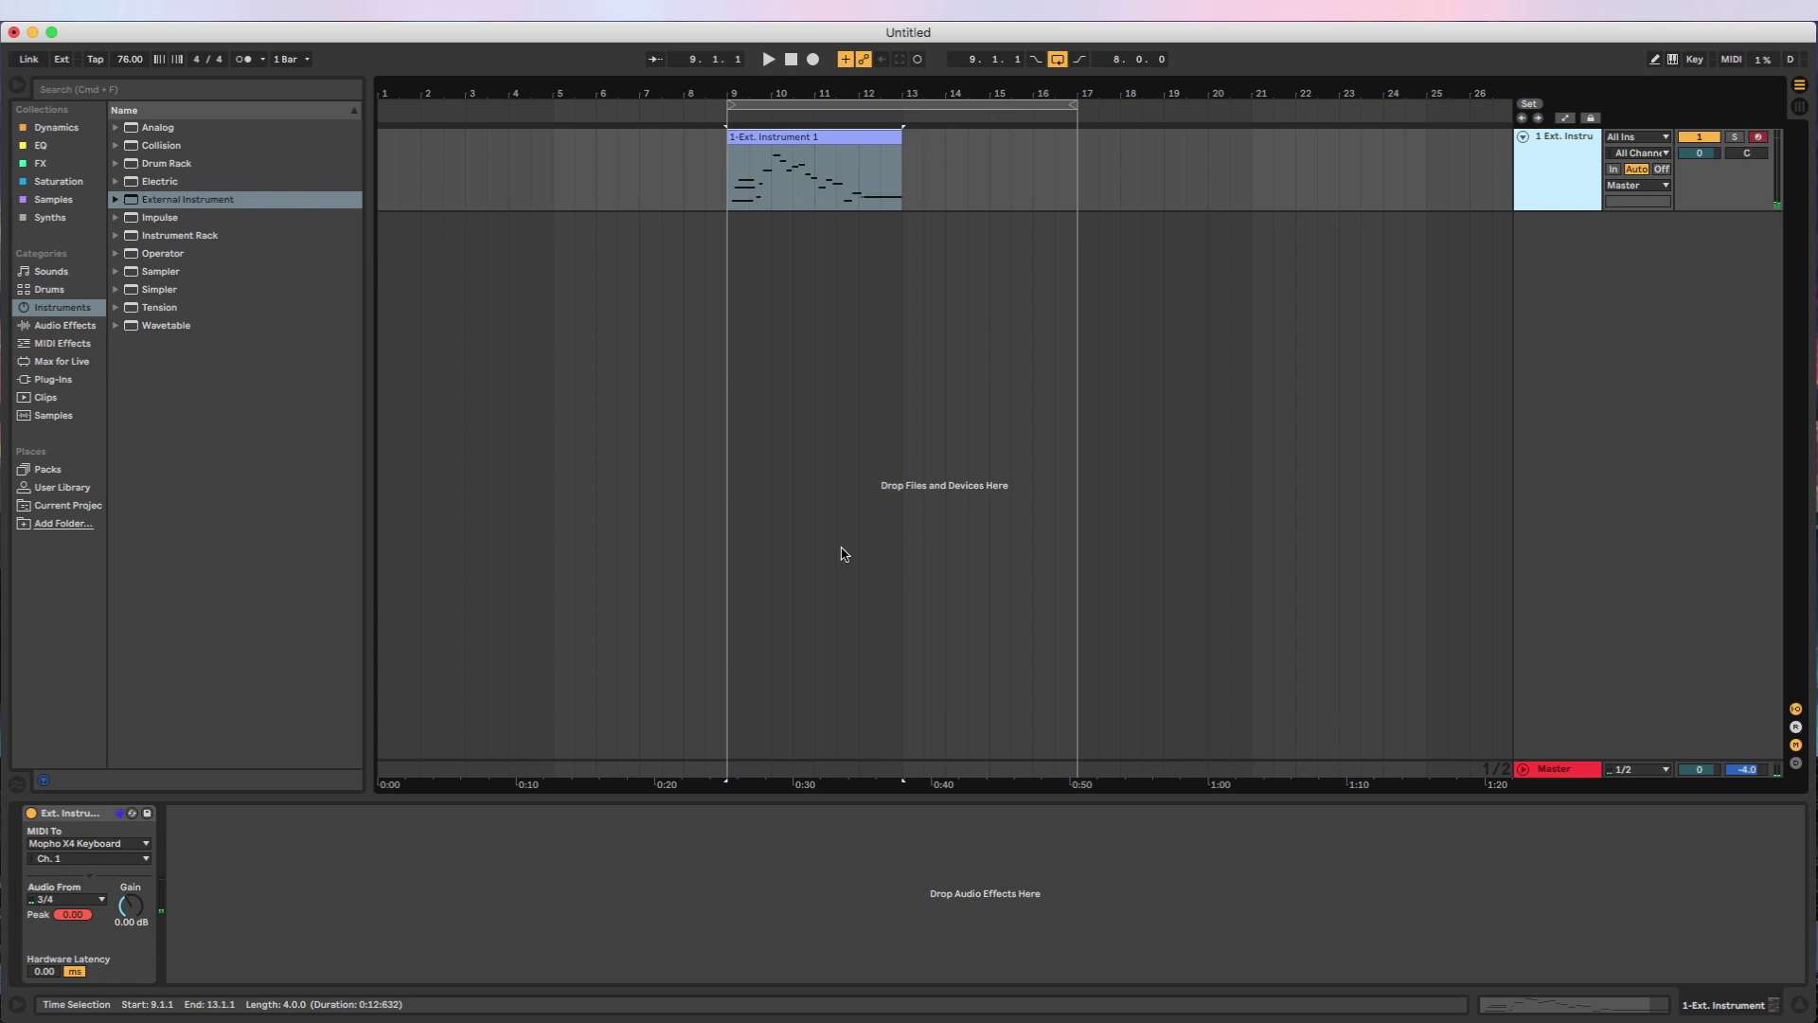
left_click(796, 140)
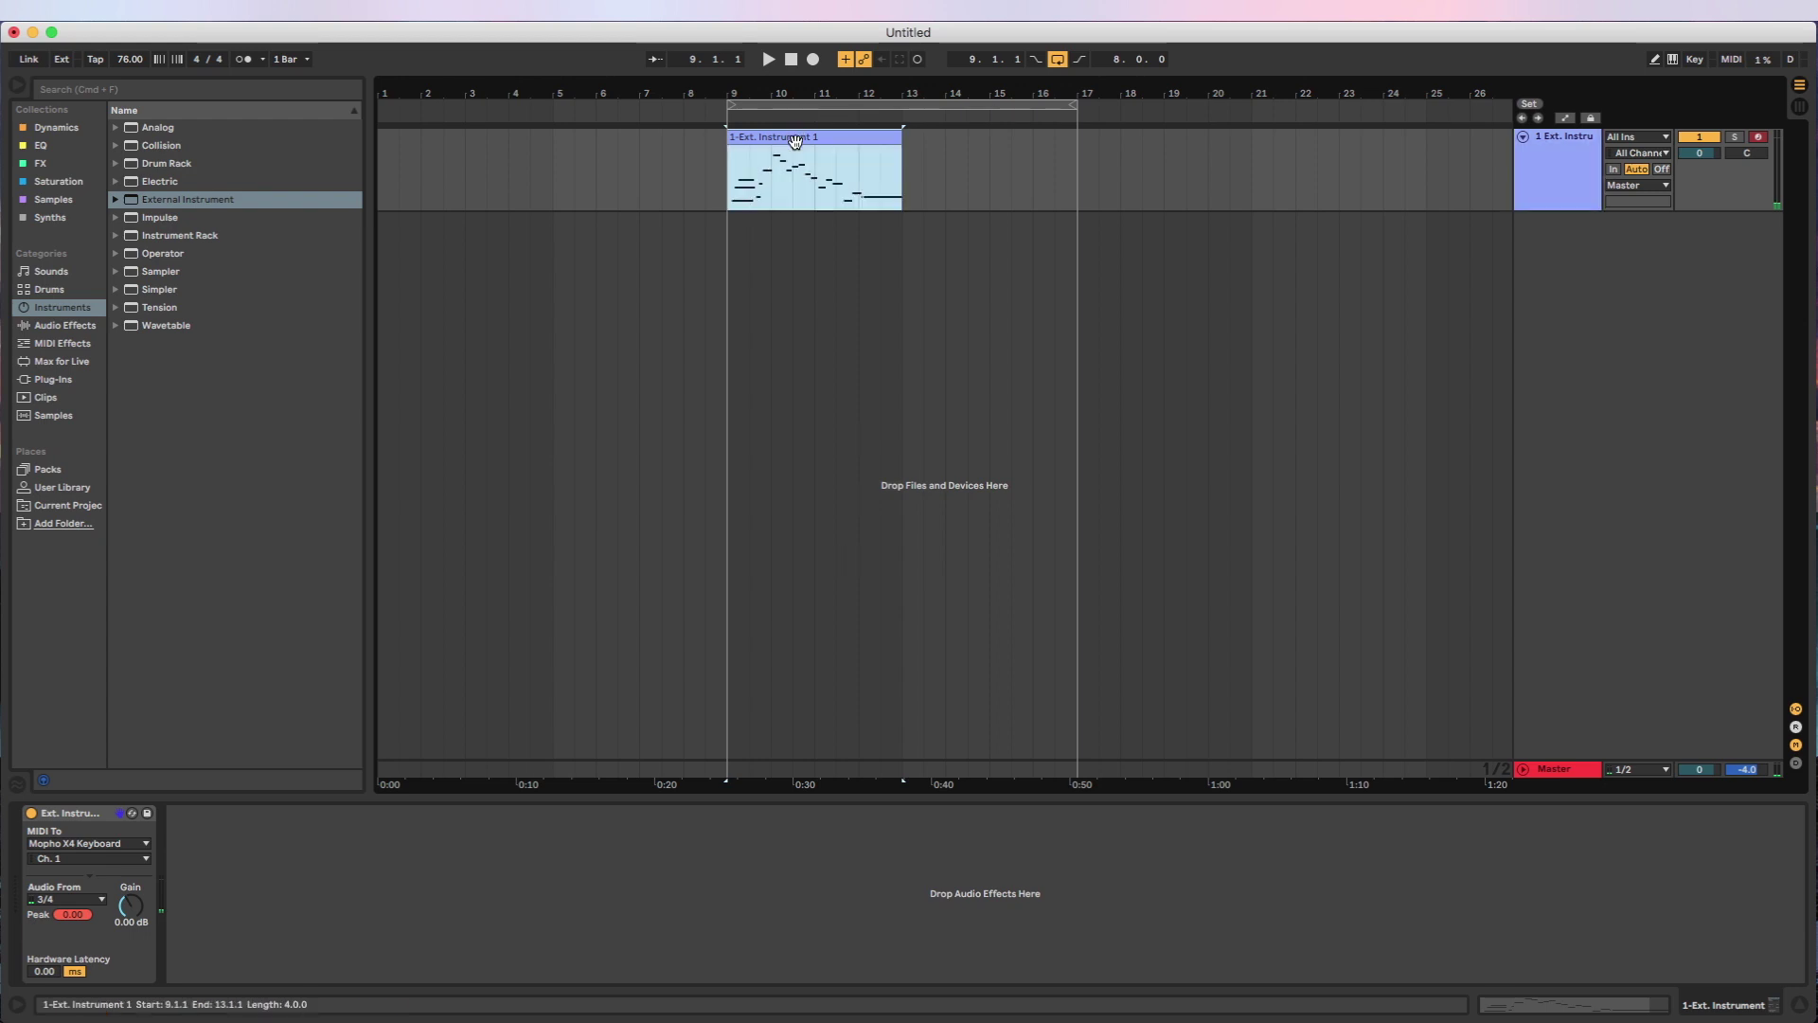
key("Delete")
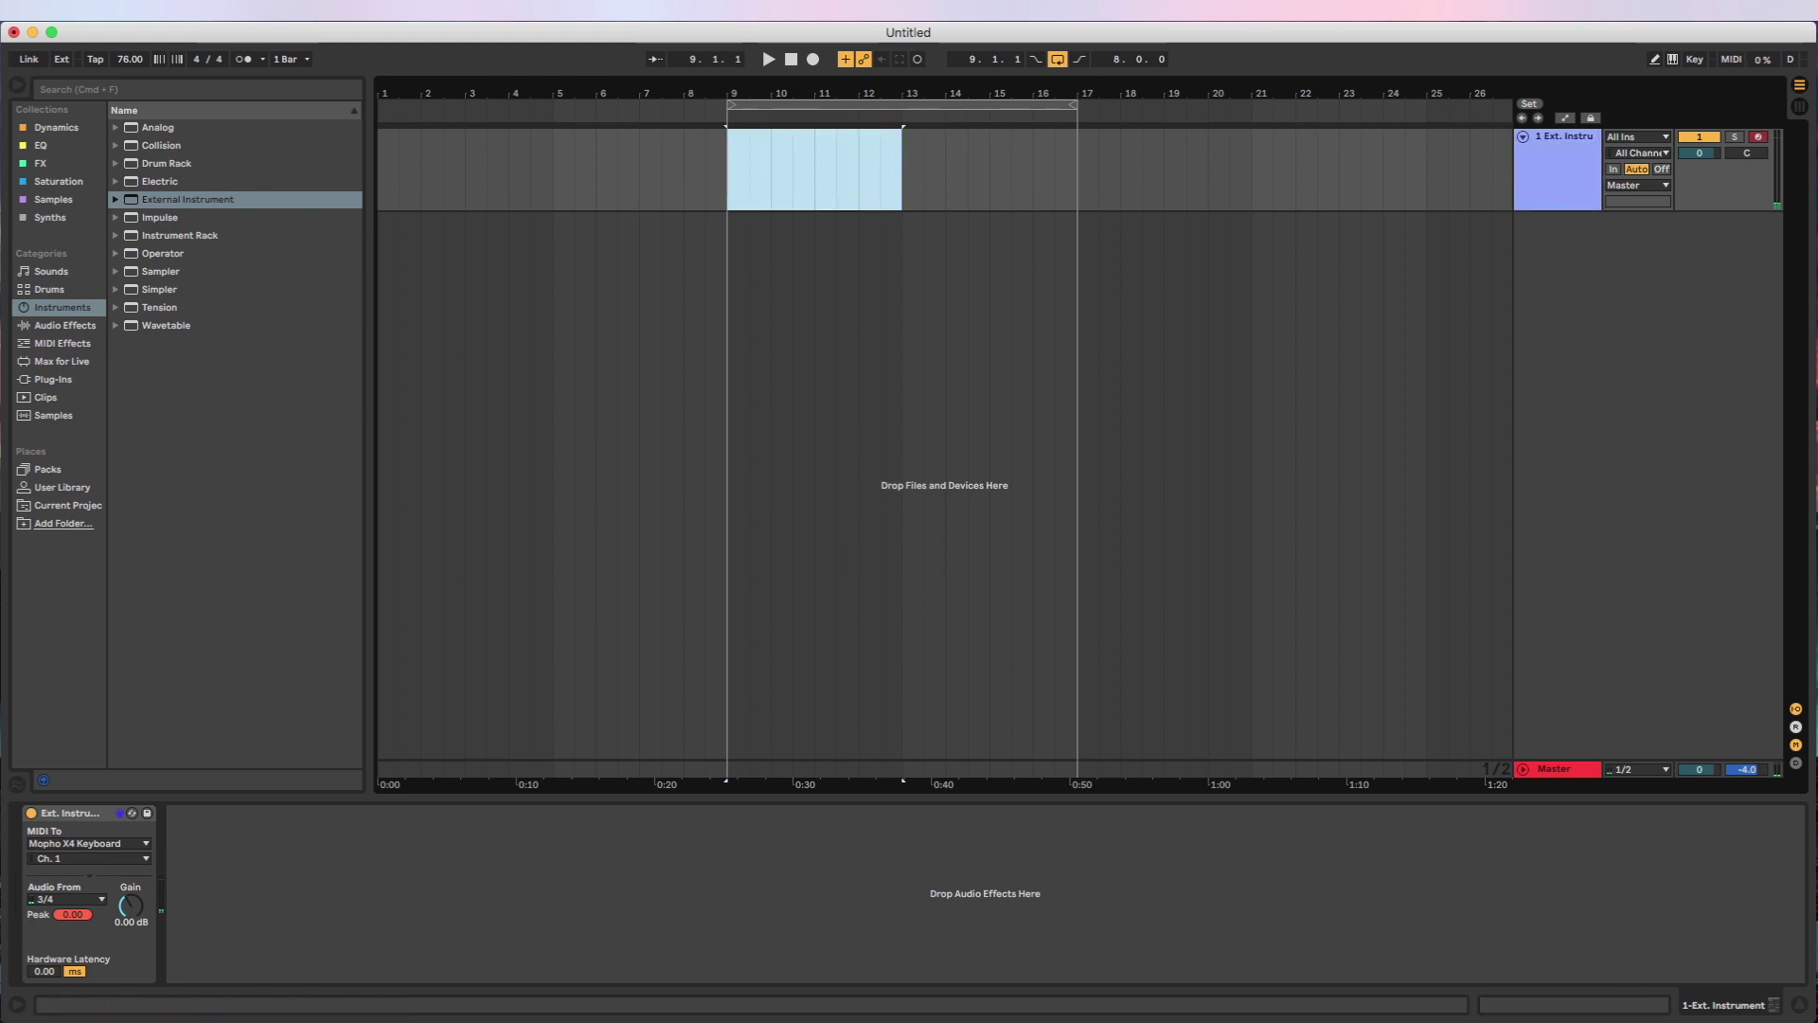
left_click(54, 817)
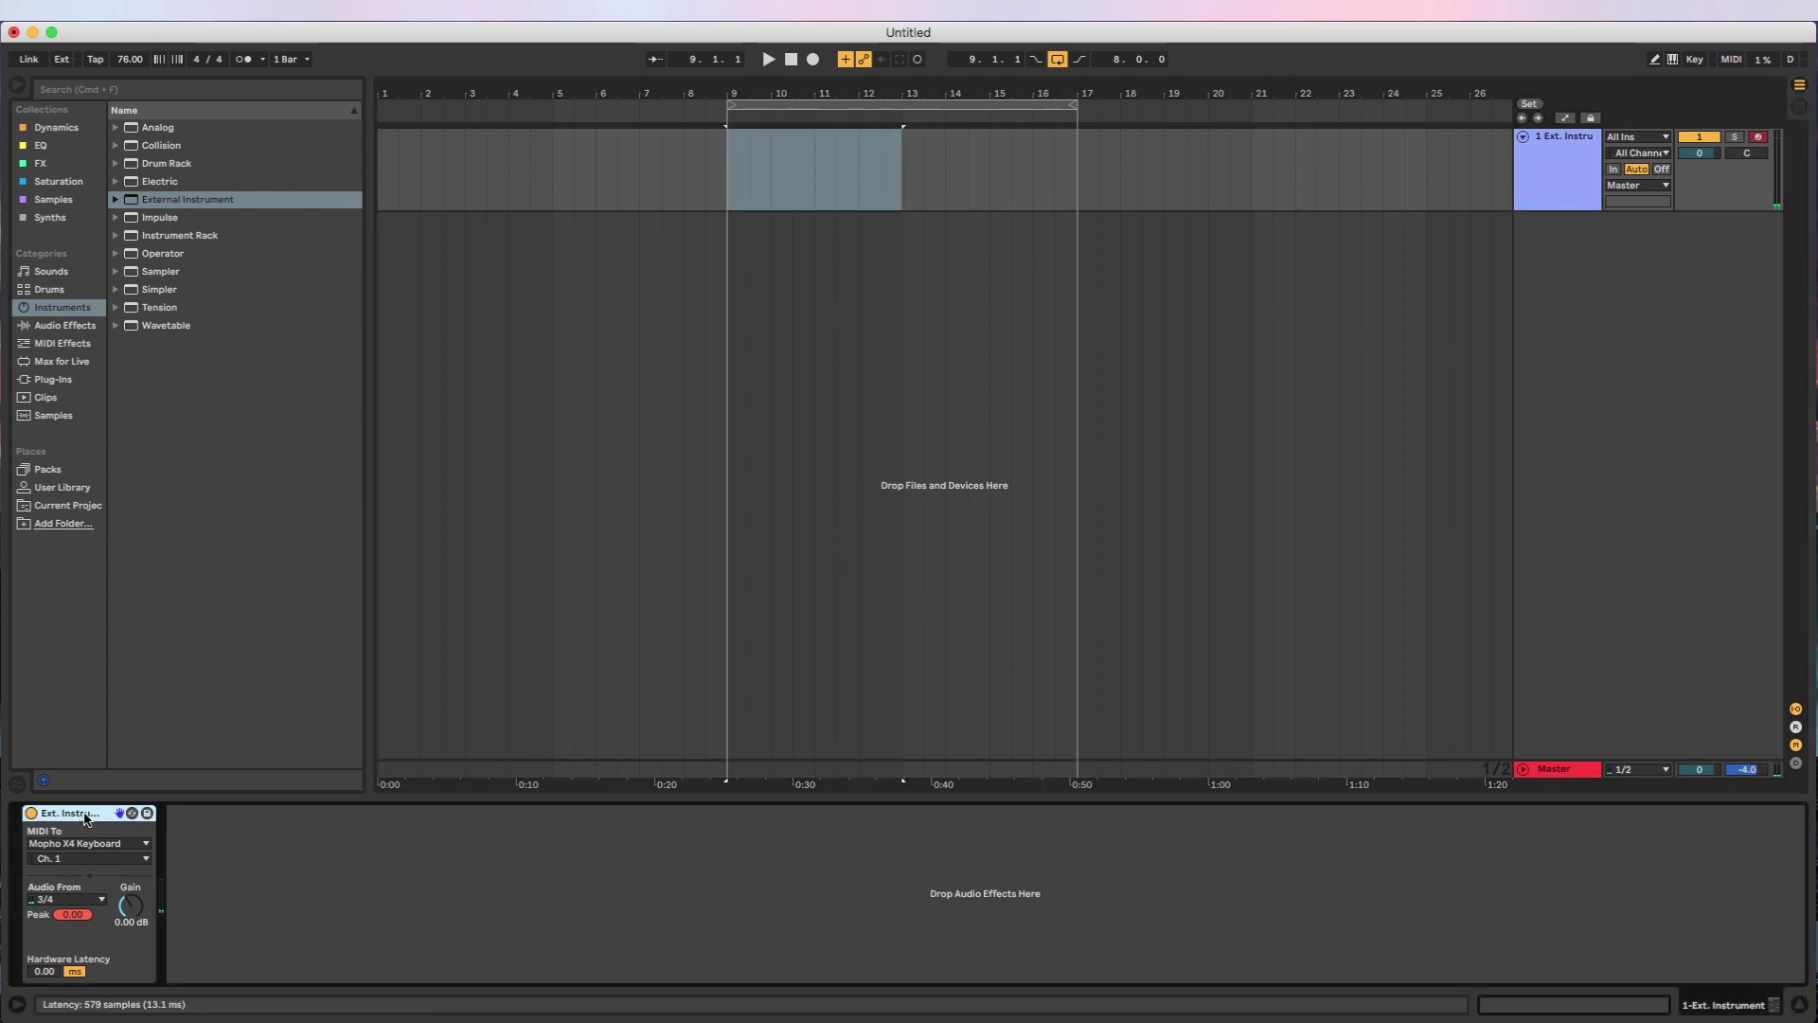
left_click(813, 60)
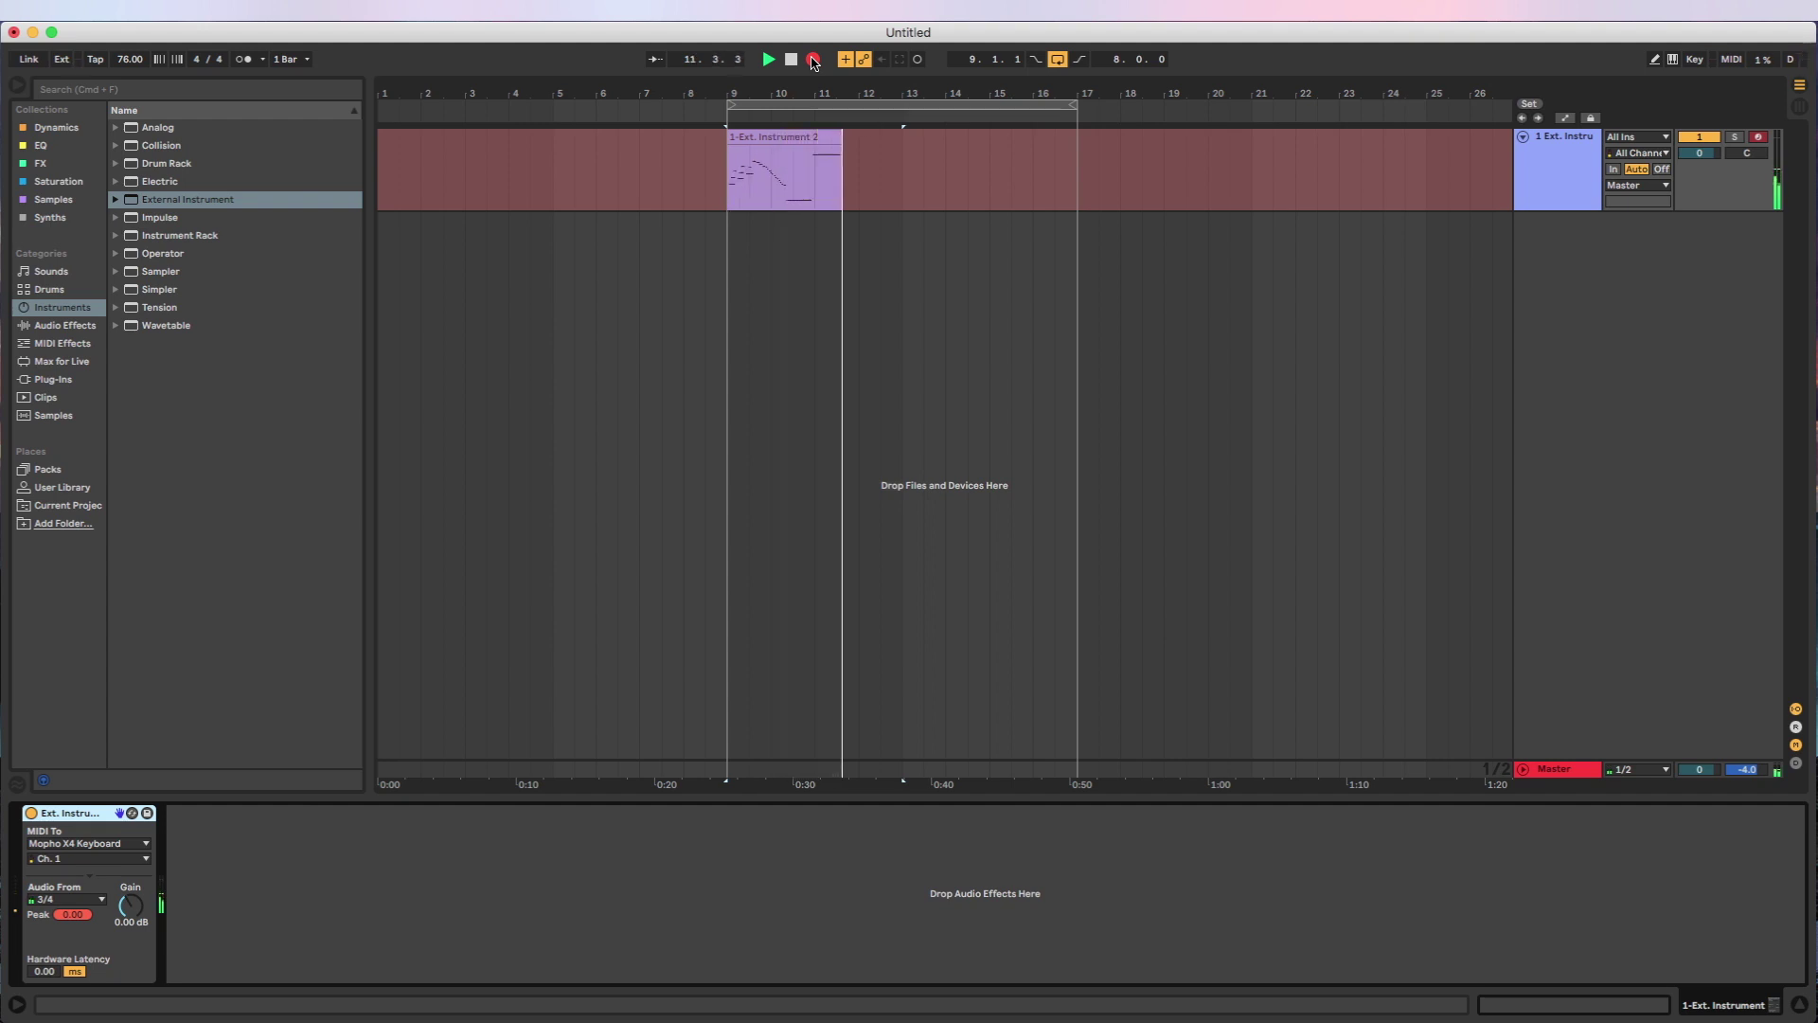
key("space")
double_click(853, 171)
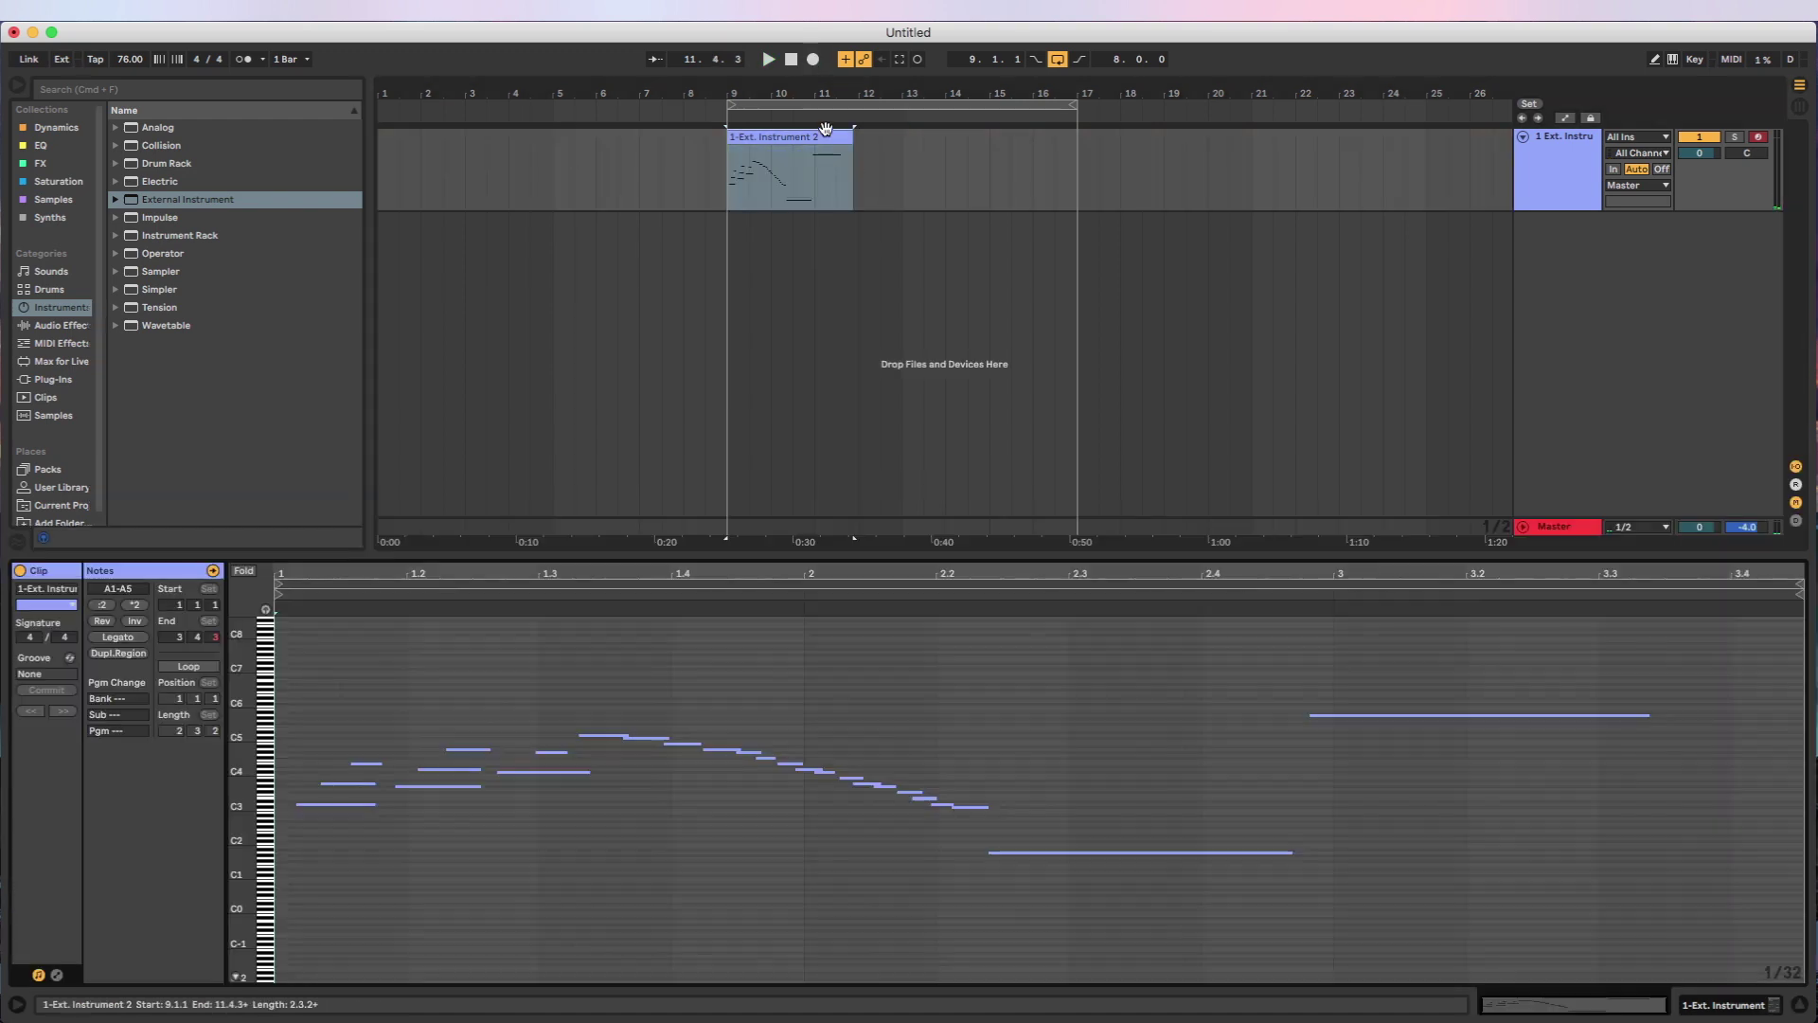
mouse_move(244, 731)
left_mouse_down()
mouse_move(284, 731)
mouse_move(245, 731)
left_mouse_up()
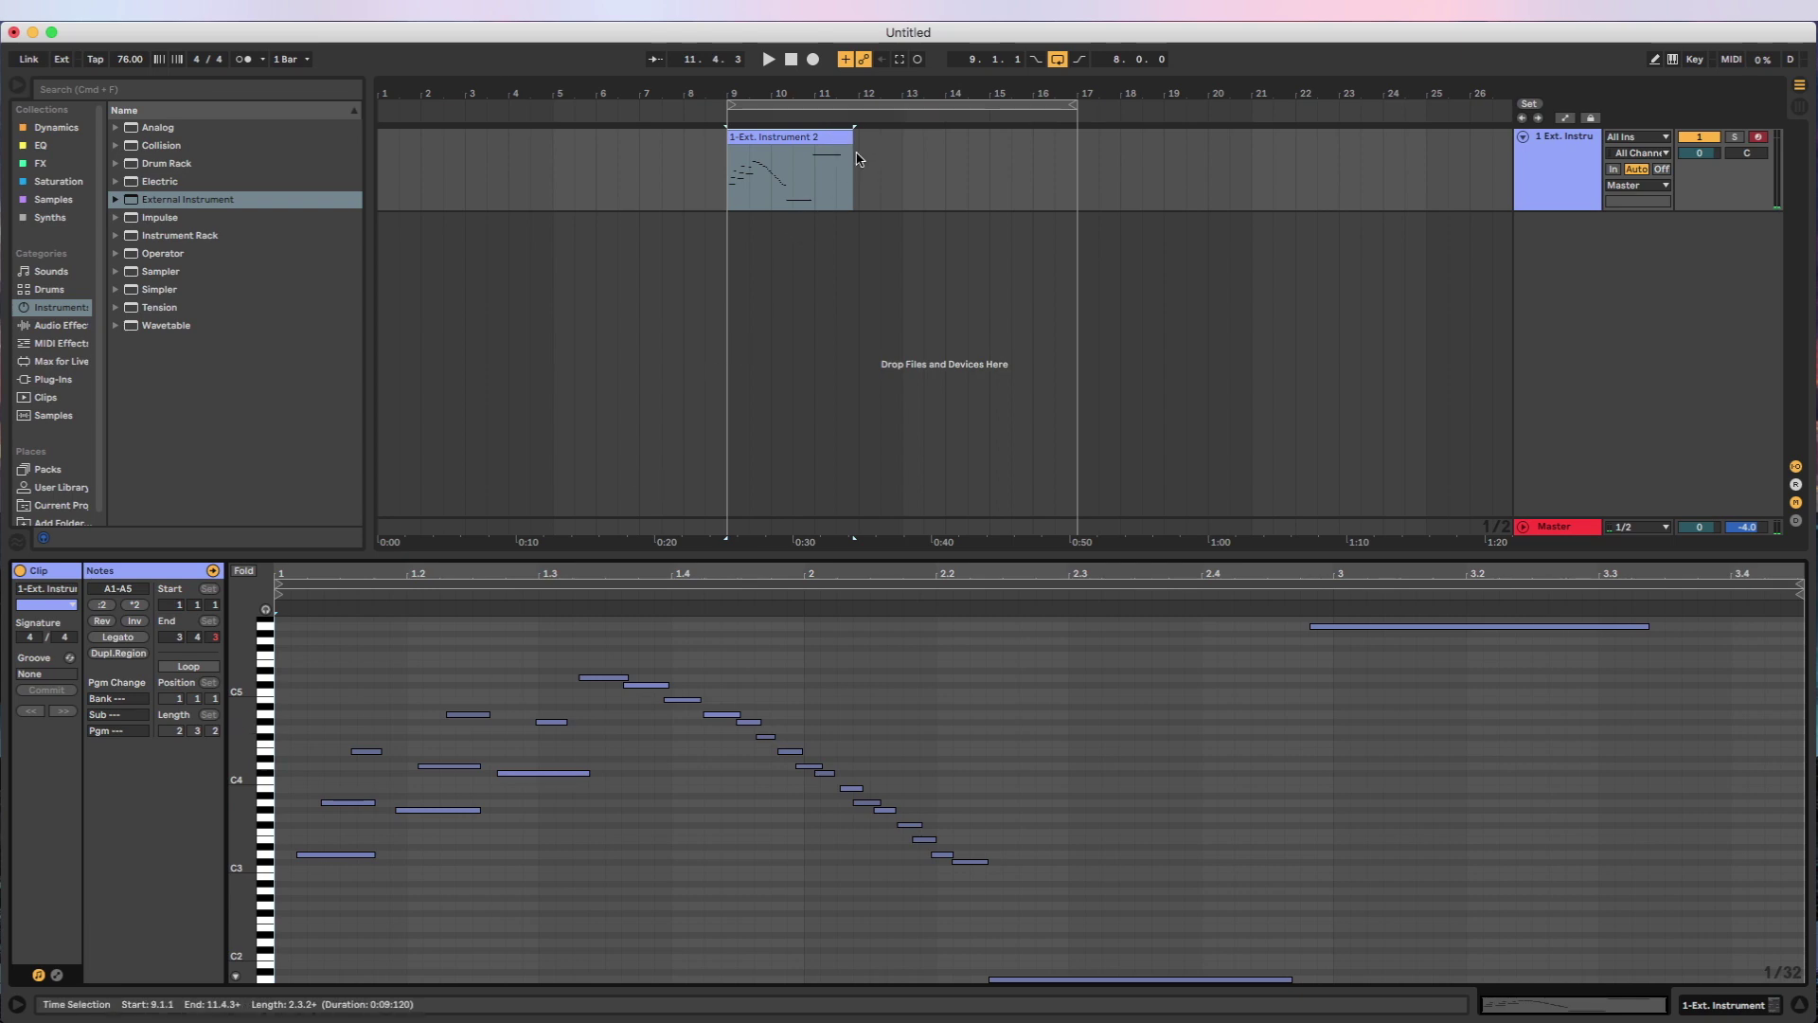
left_click(830, 137)
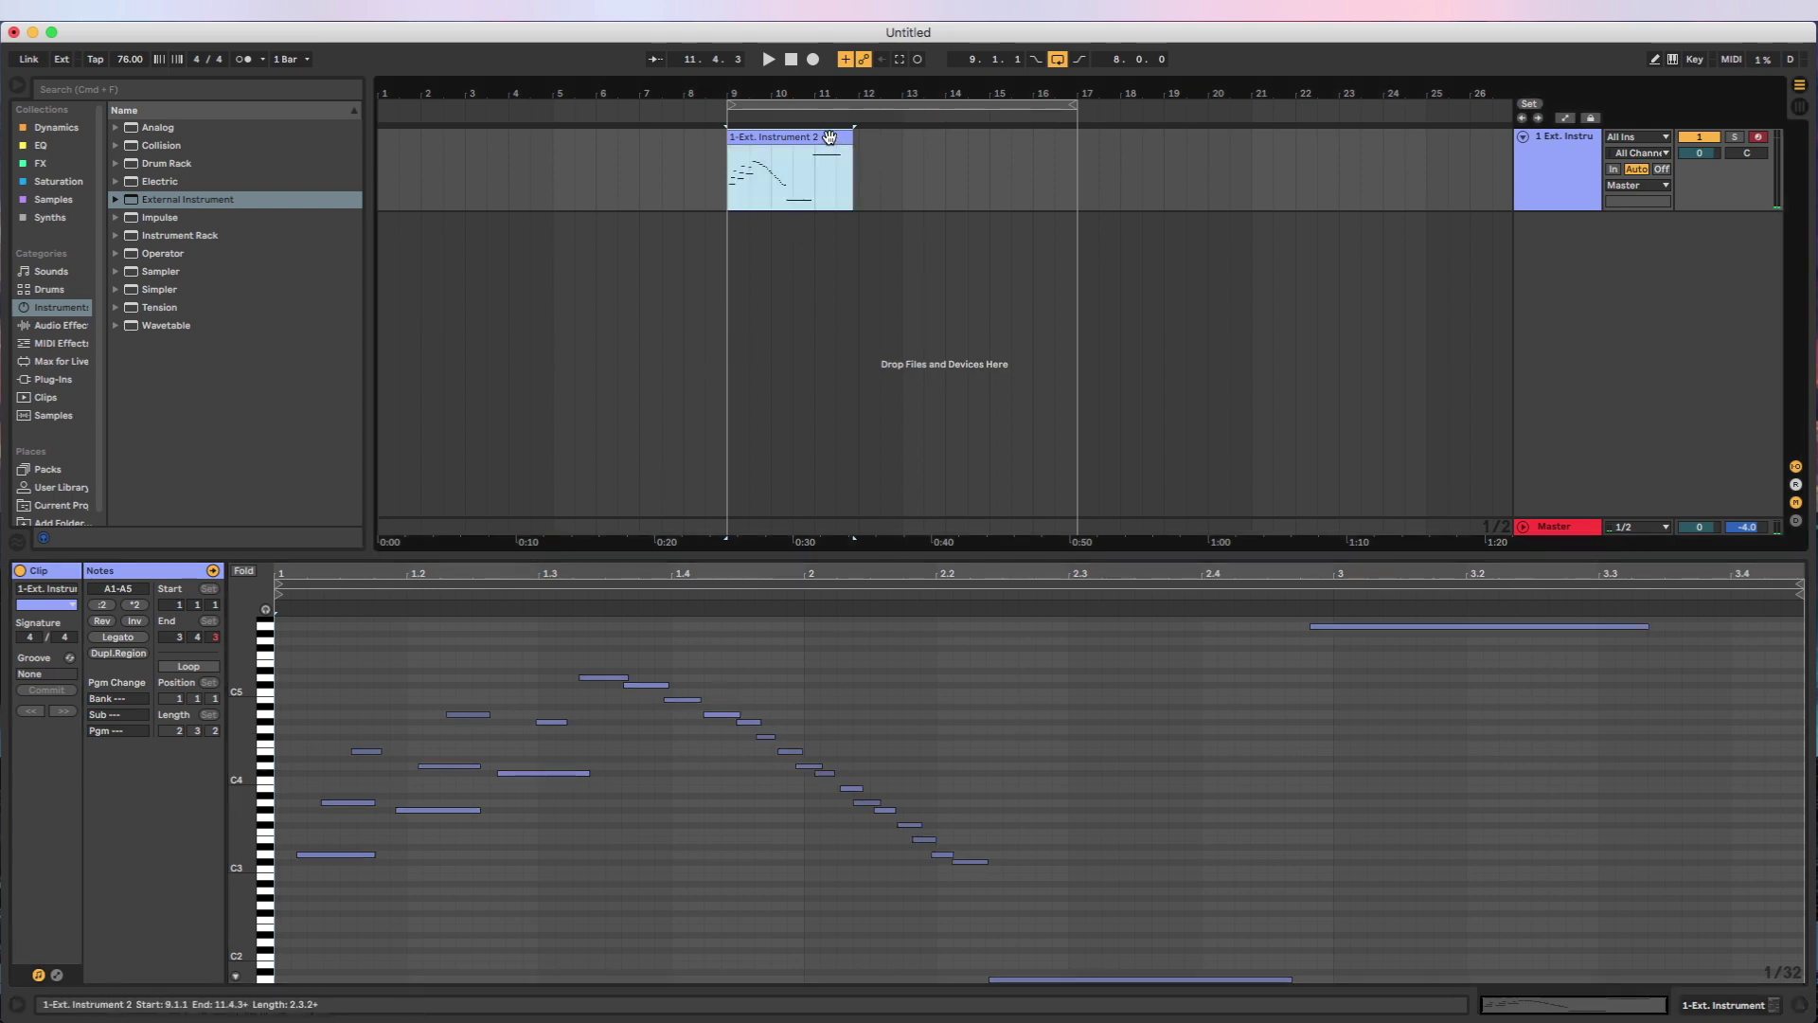
key("Delete")
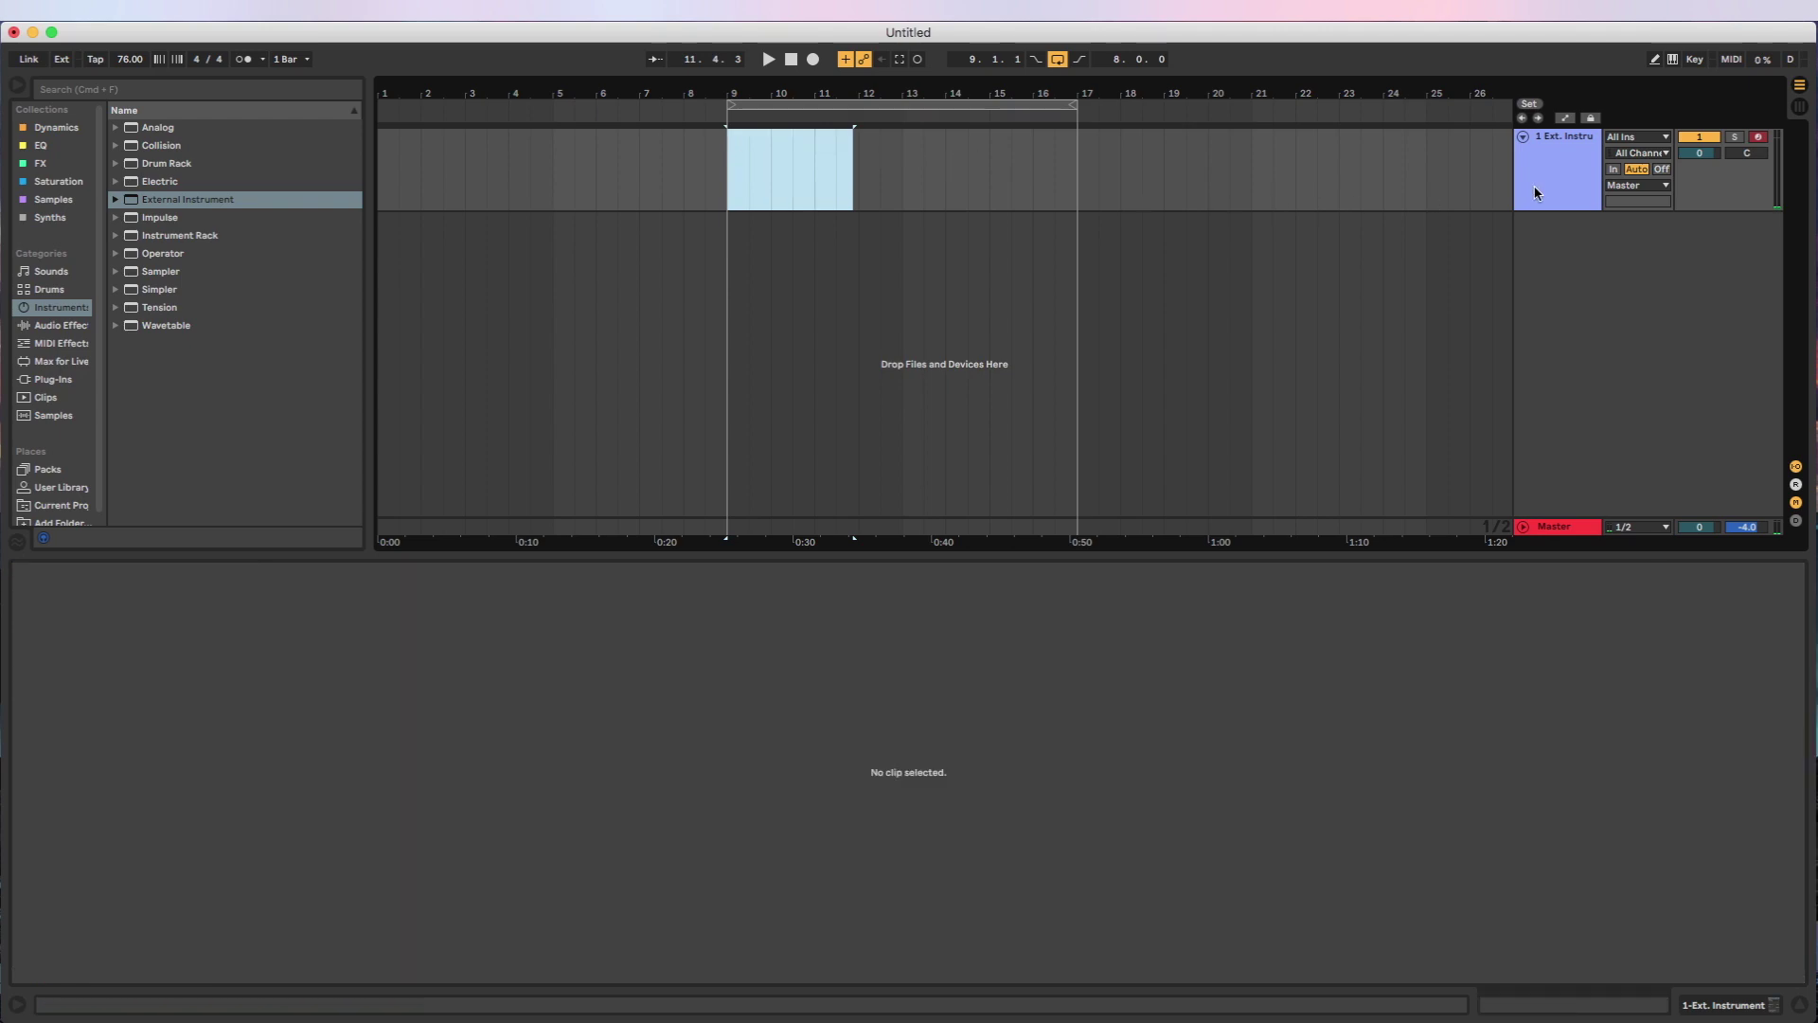
left_click(1558, 186)
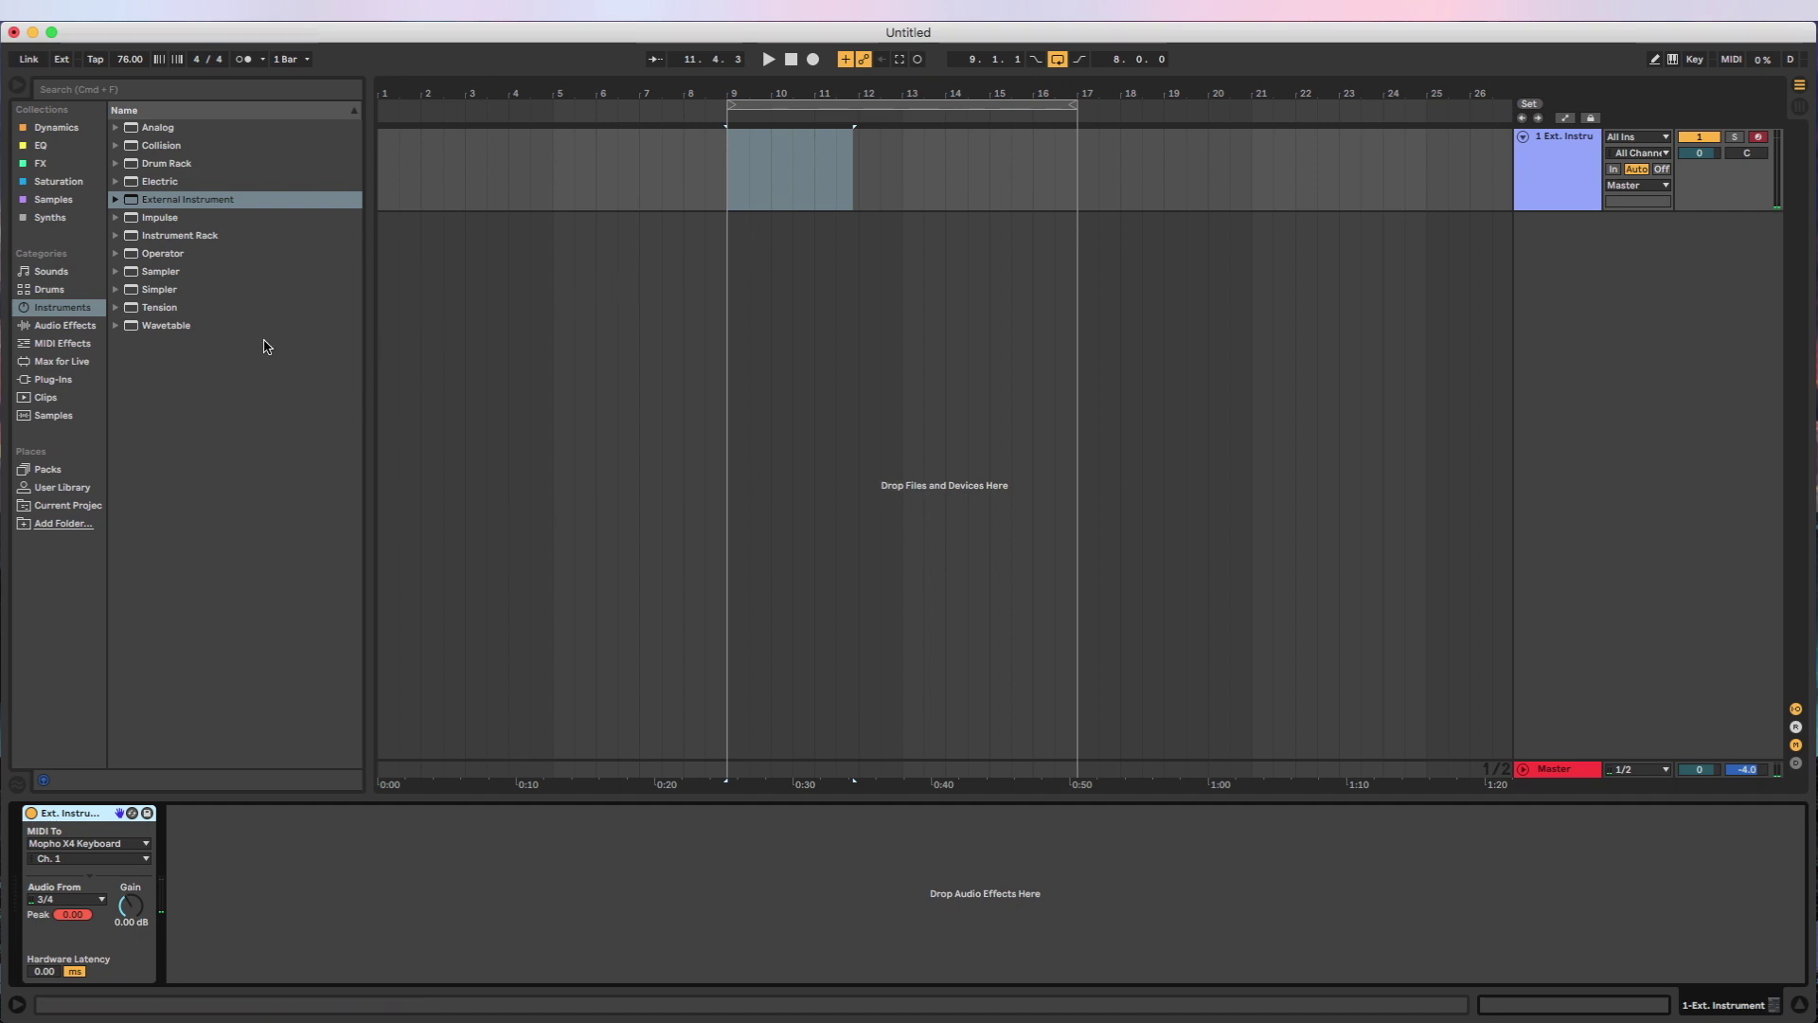
- Insert an Arpeggiator before the External Instrument and create an empty MIDI clip over bars 9–13
left_click(52, 346)
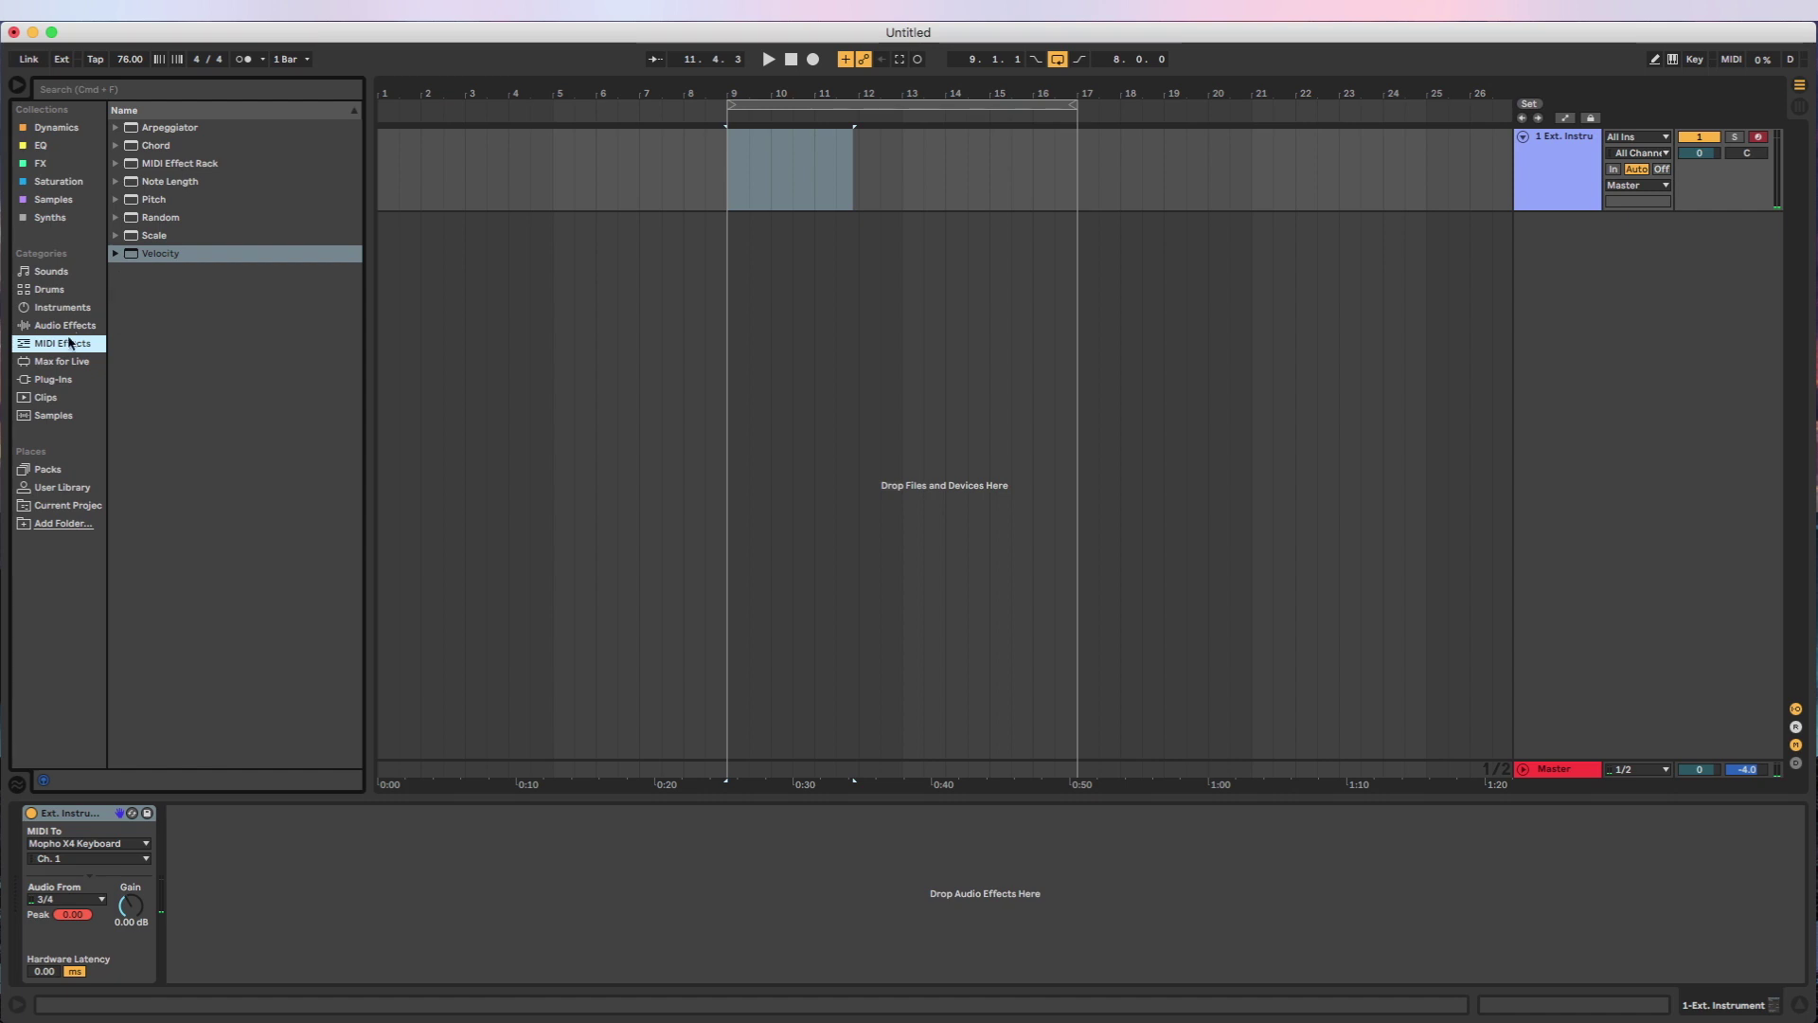
left_click_drag(146, 126, 210, 890)
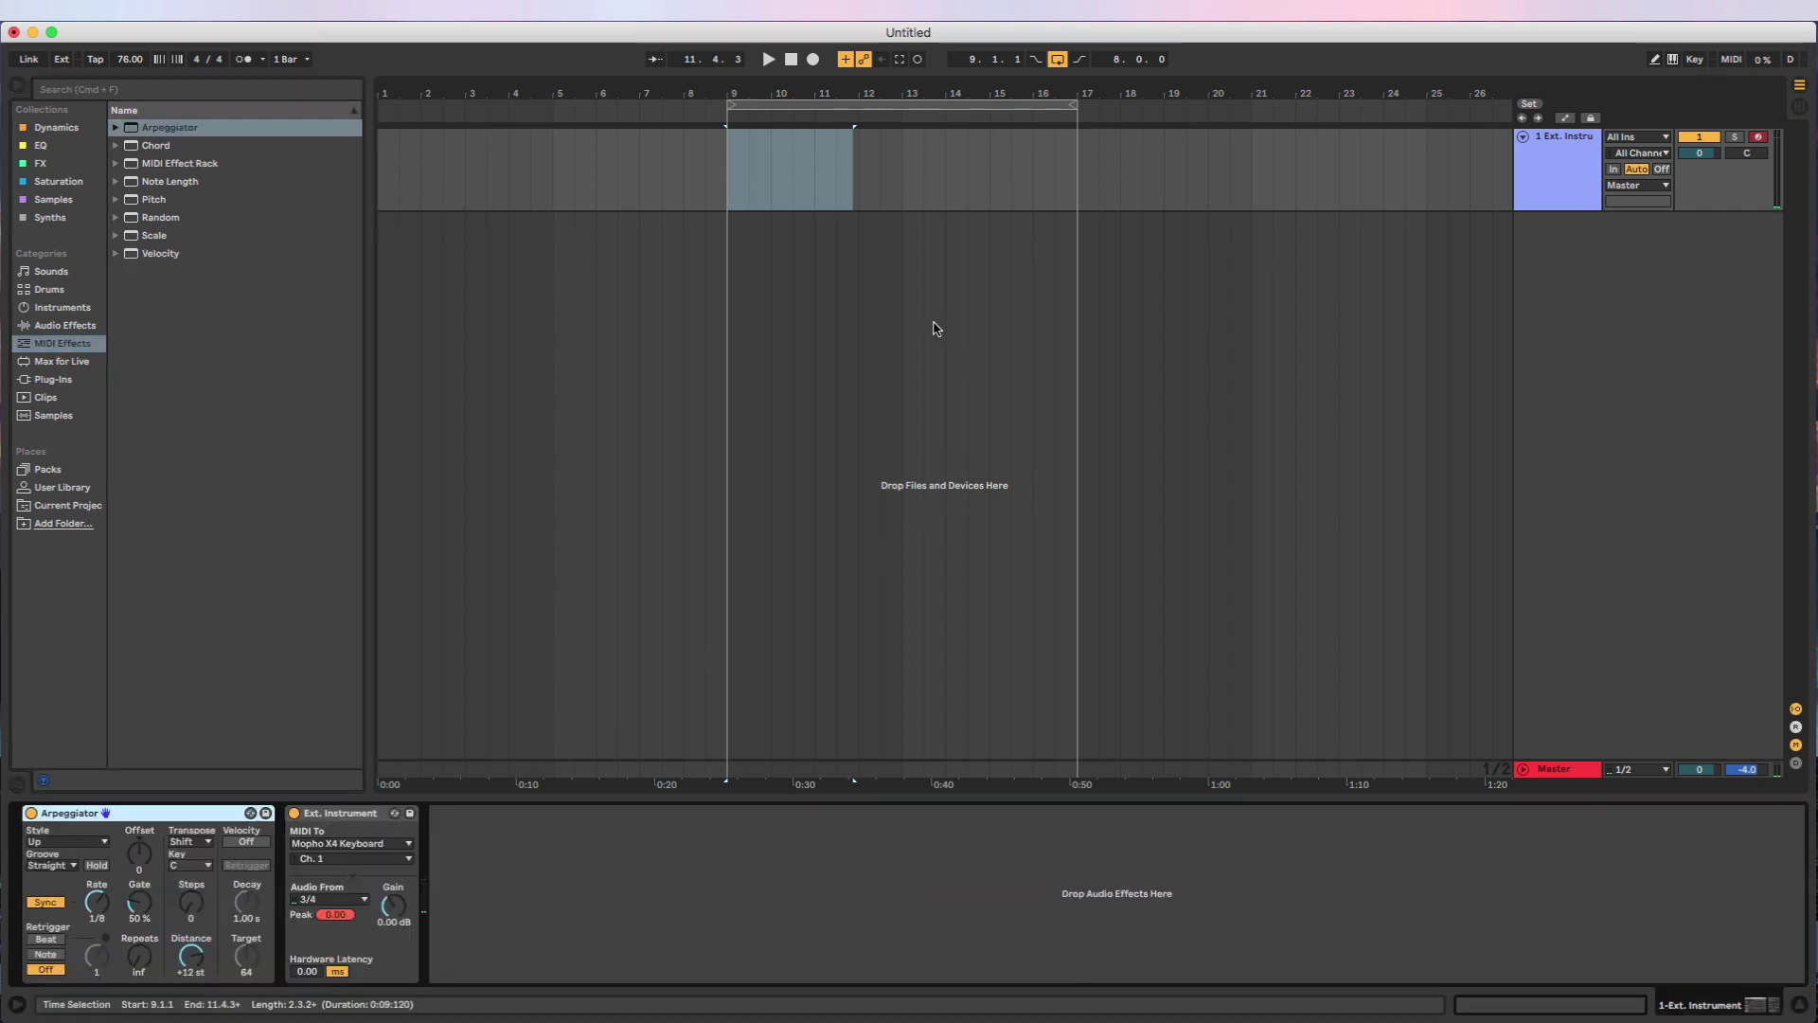
left_click_drag(743, 177, 902, 181)
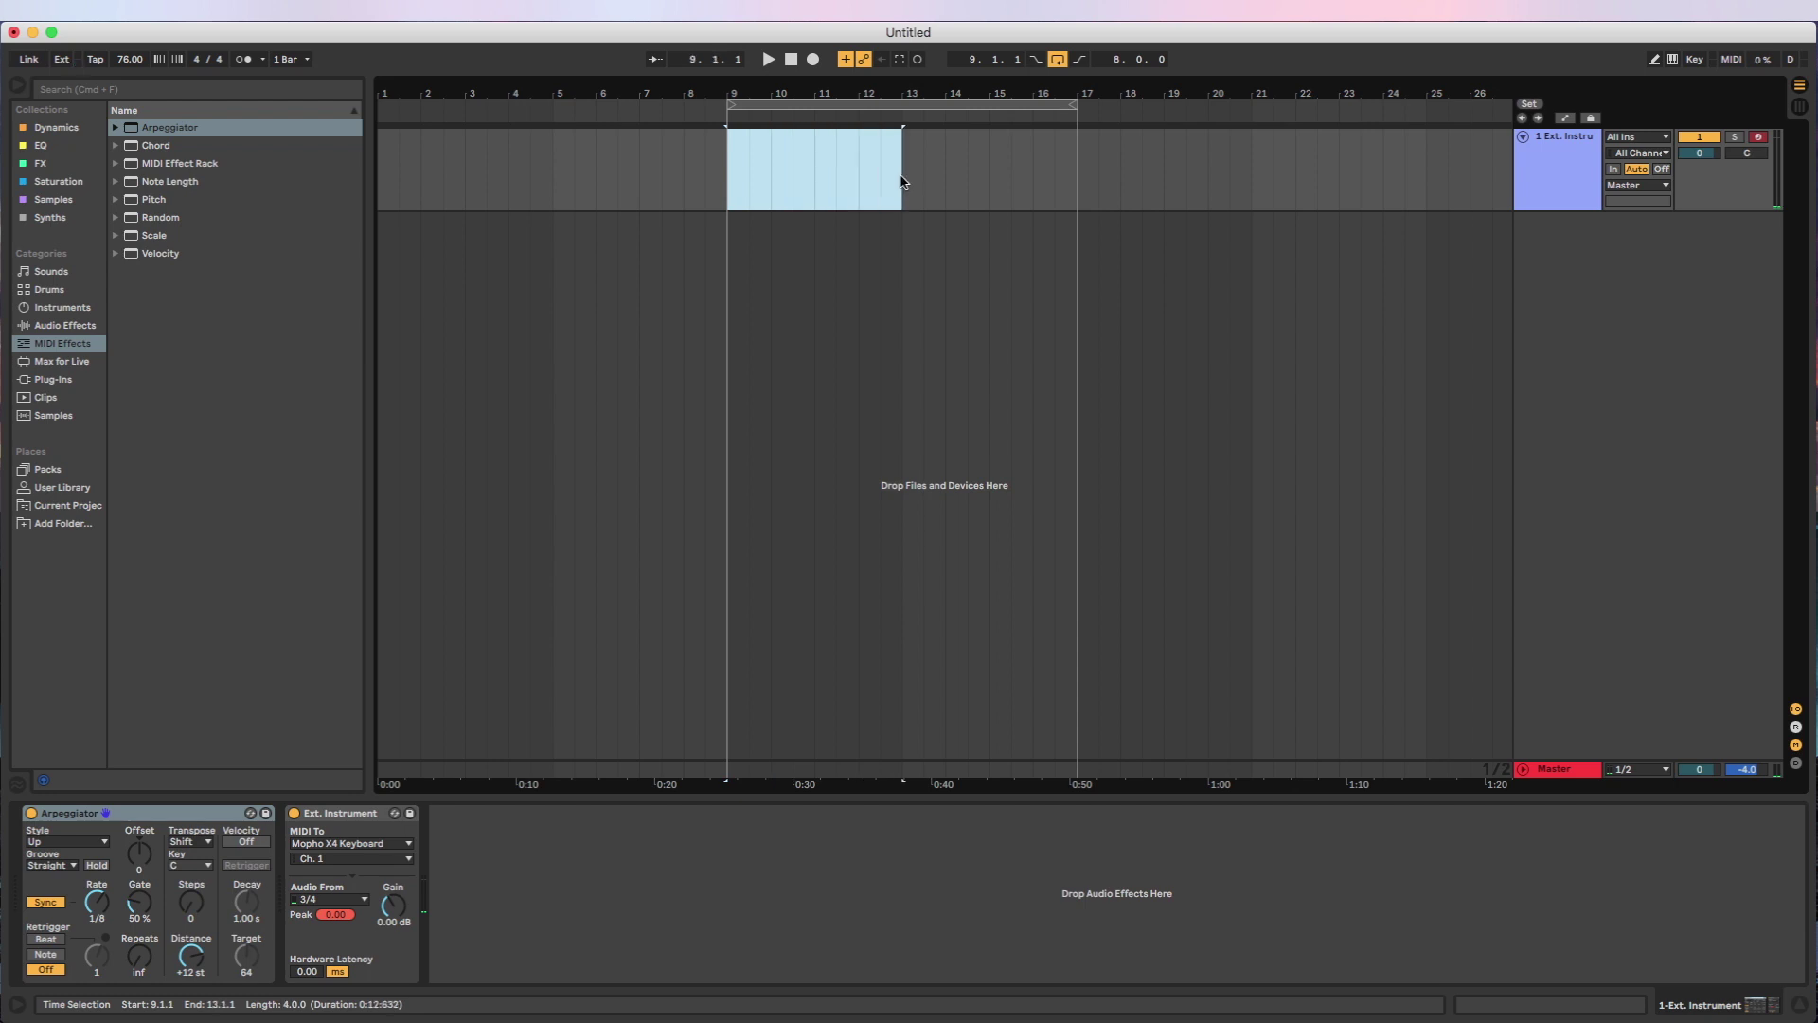
key("super+shift+m")
- Draw a four-bar chord progression: C4 G3 D3, A#3 F3 C3, D4 A3 E3, A#3 F3 C3
double_click(282, 663)
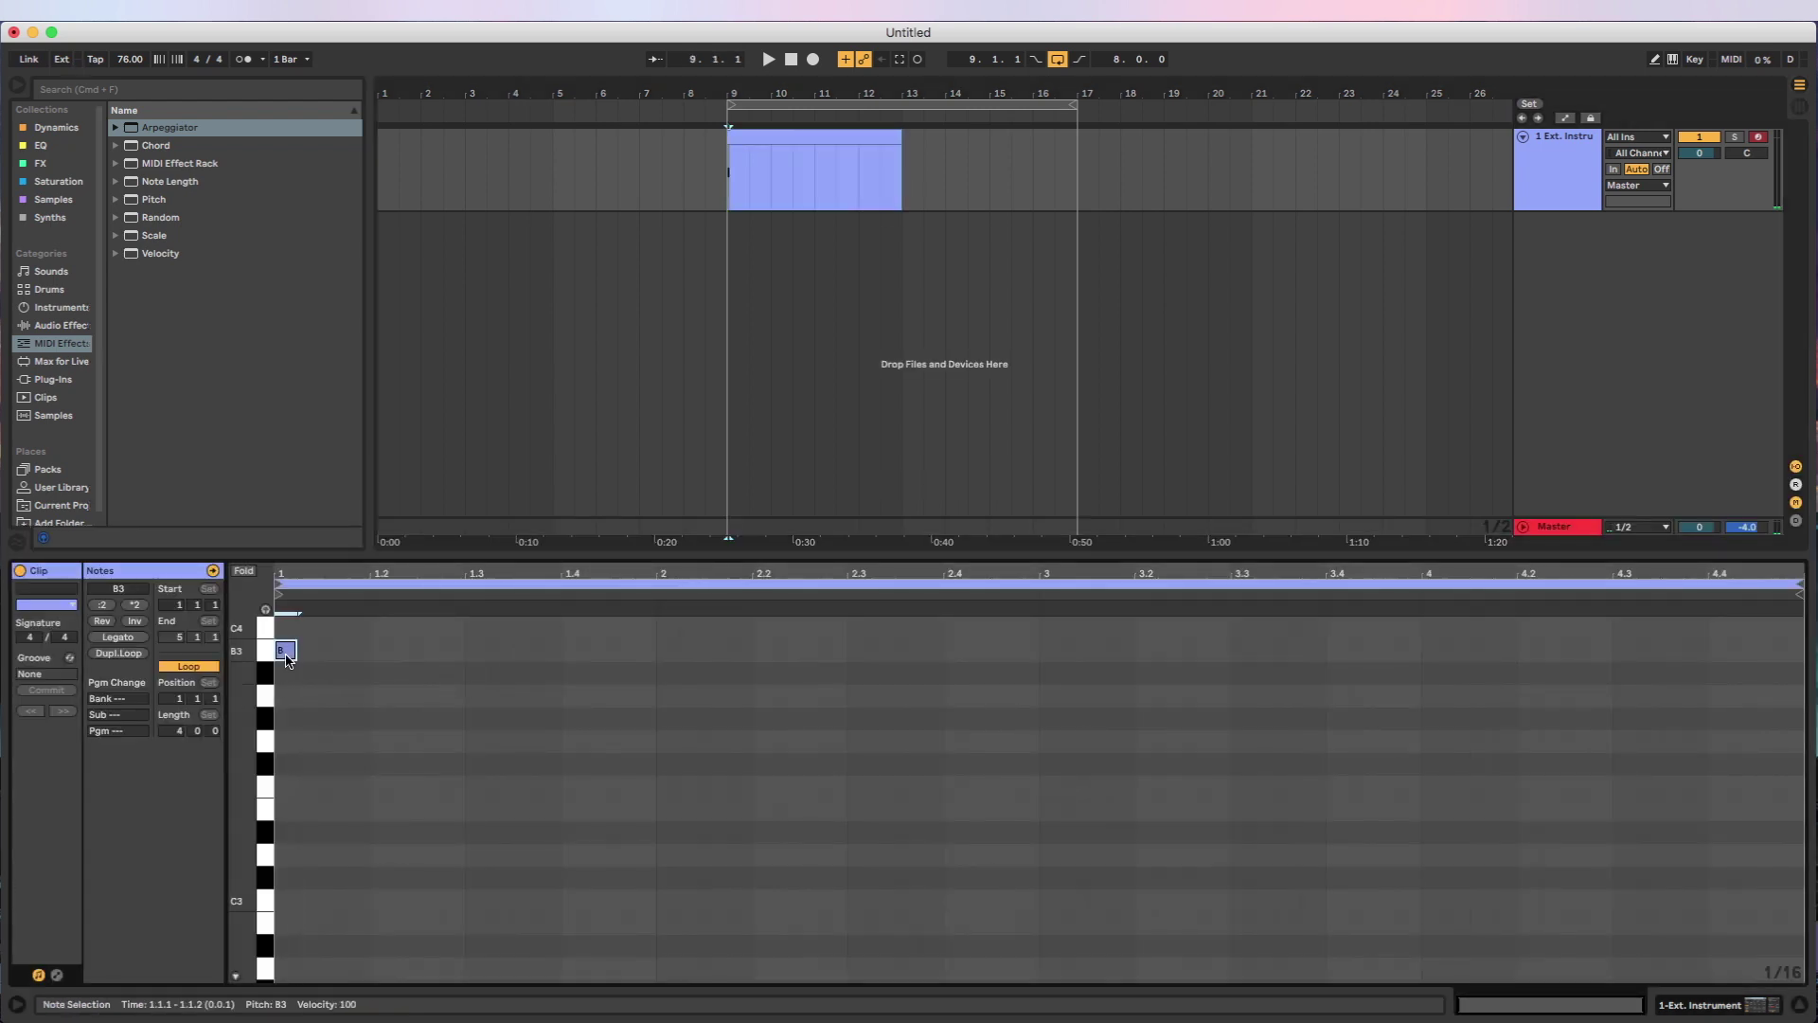
mouse_move(284, 654)
left_mouse_down()
mouse_move(284, 628)
mouse_move(656, 628)
mouse_move(629, 742)
mouse_move(606, 747)
mouse_move(596, 856)
left_mouse_up()
key("super+a")
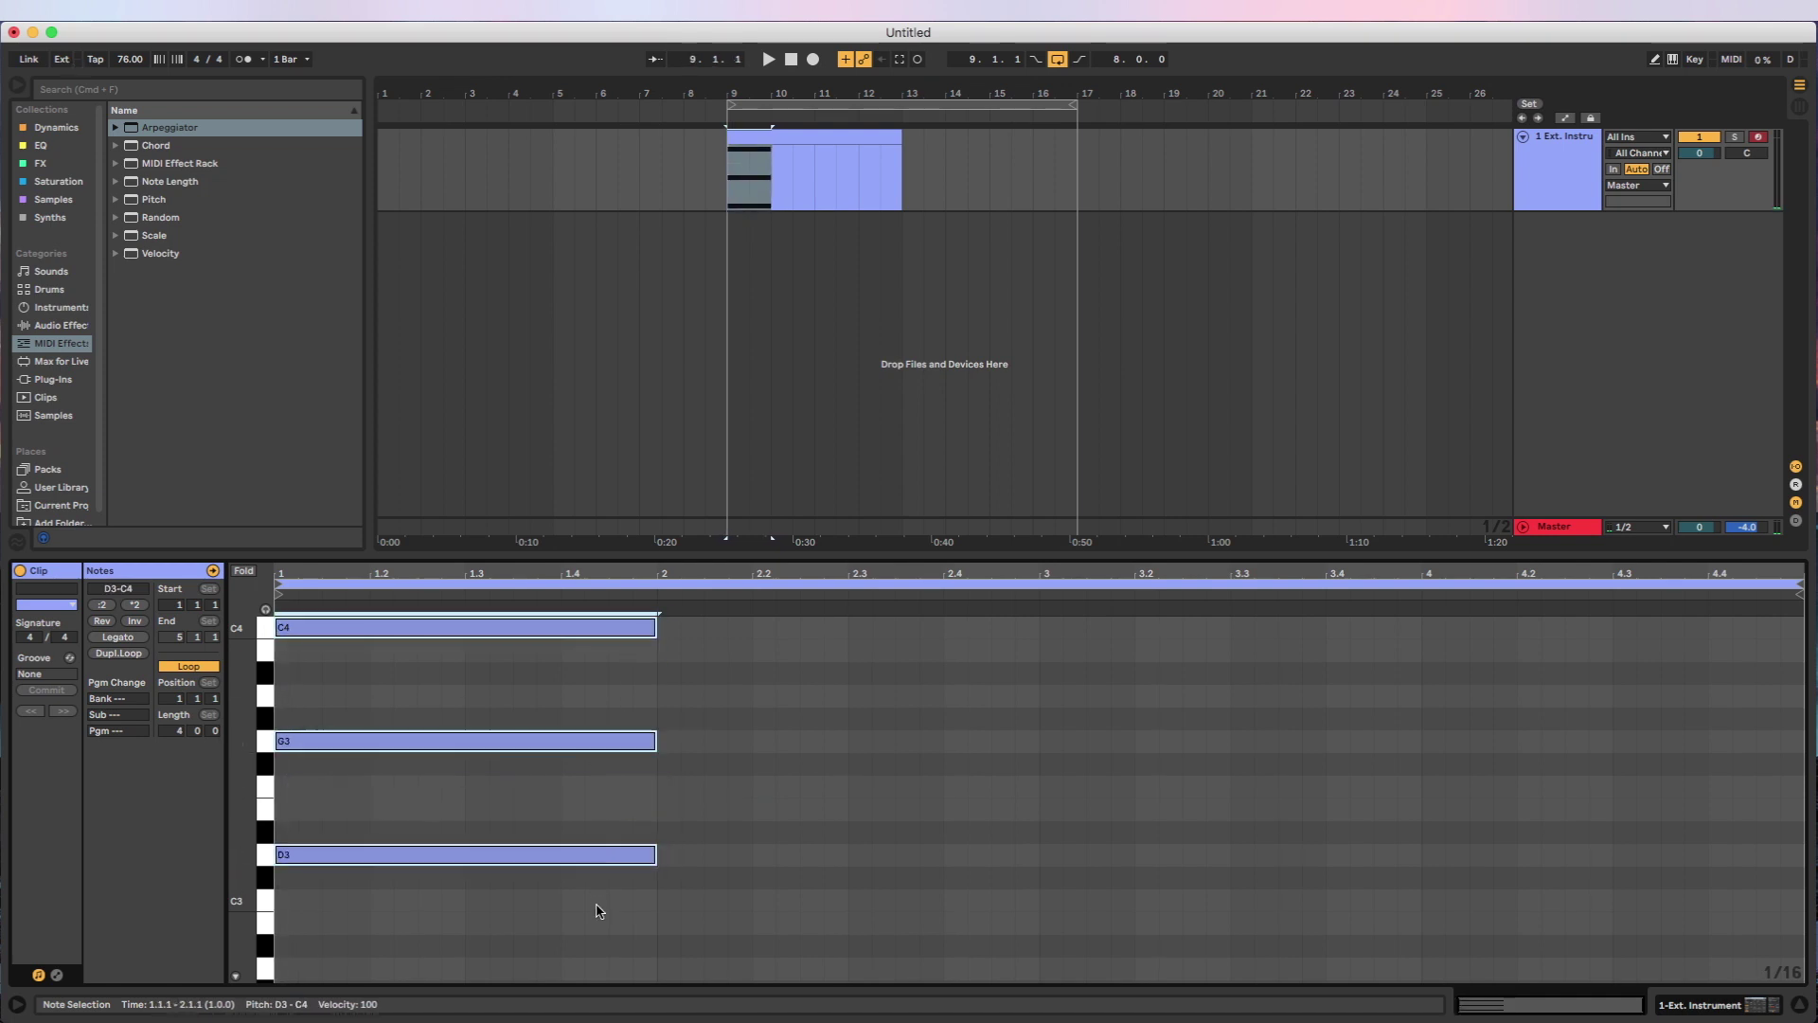
key("super+d")
key("Down")
key("Down")
key("super+d")
key("Down")
key("Up")
key("Up")
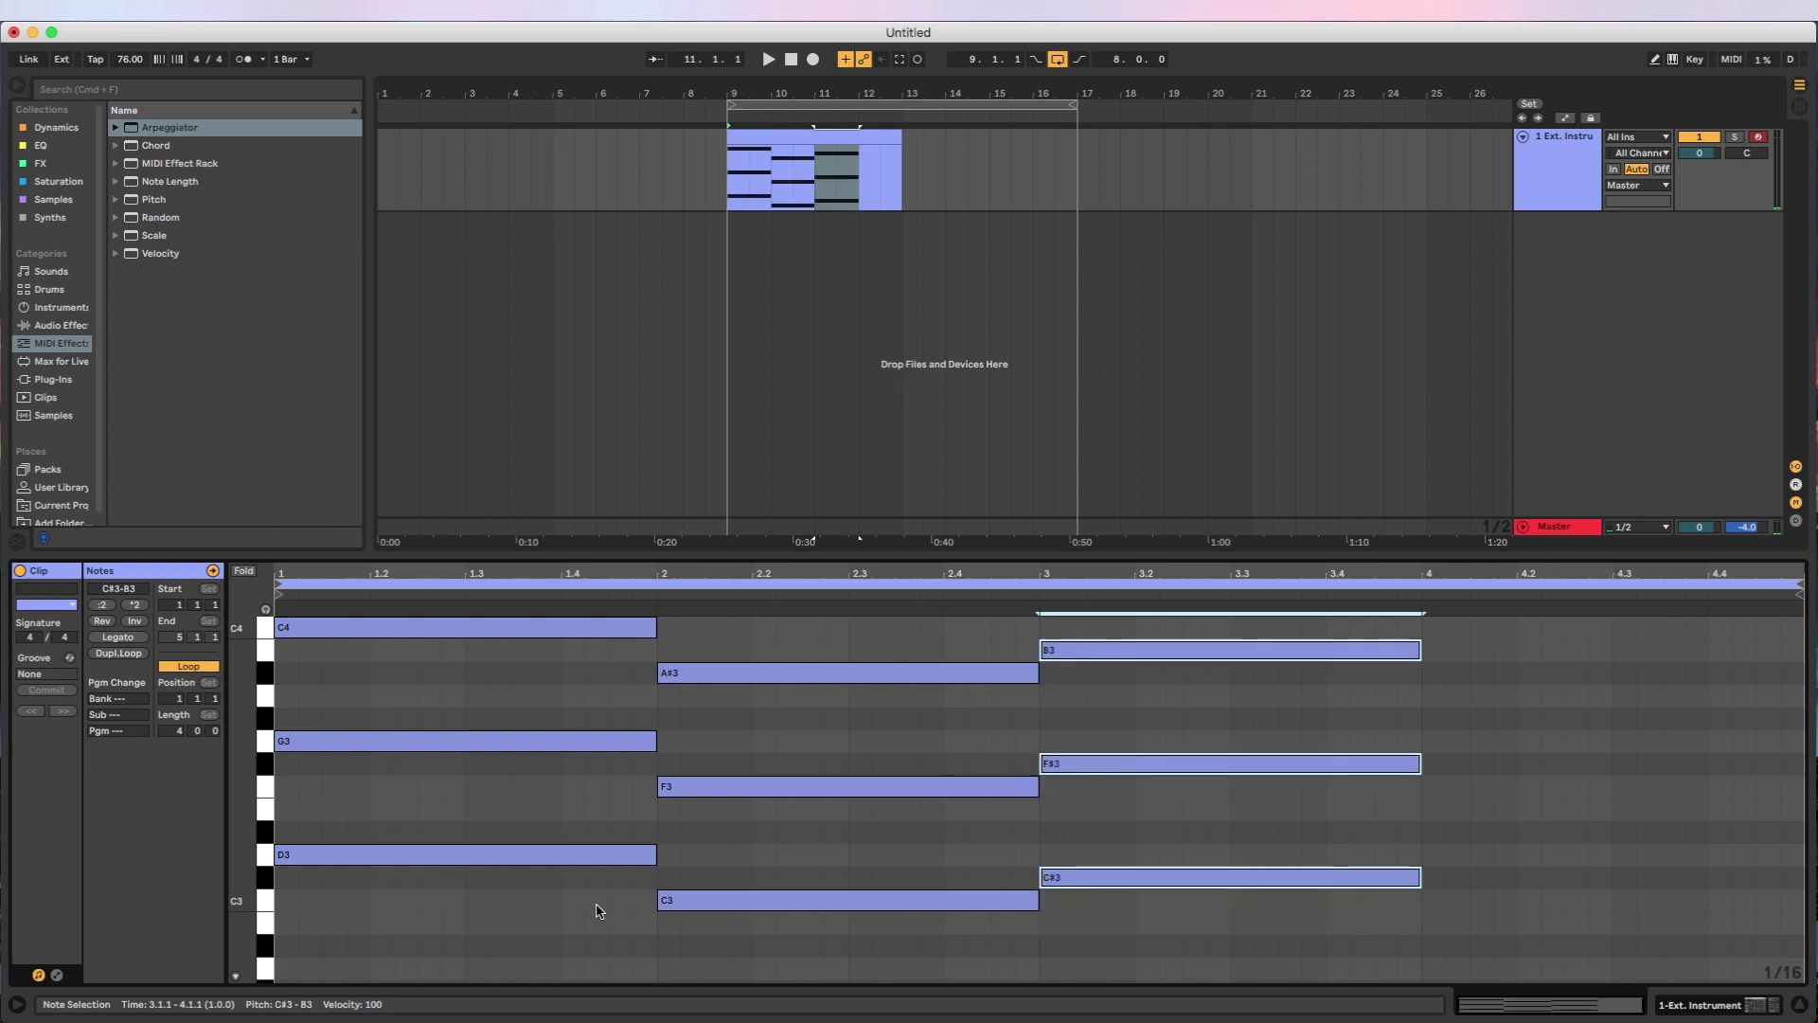
key("Up")
key("Up")
key("Up")
key("super+d")
key("Down")
key("Down")
key("Down")
key("Down")
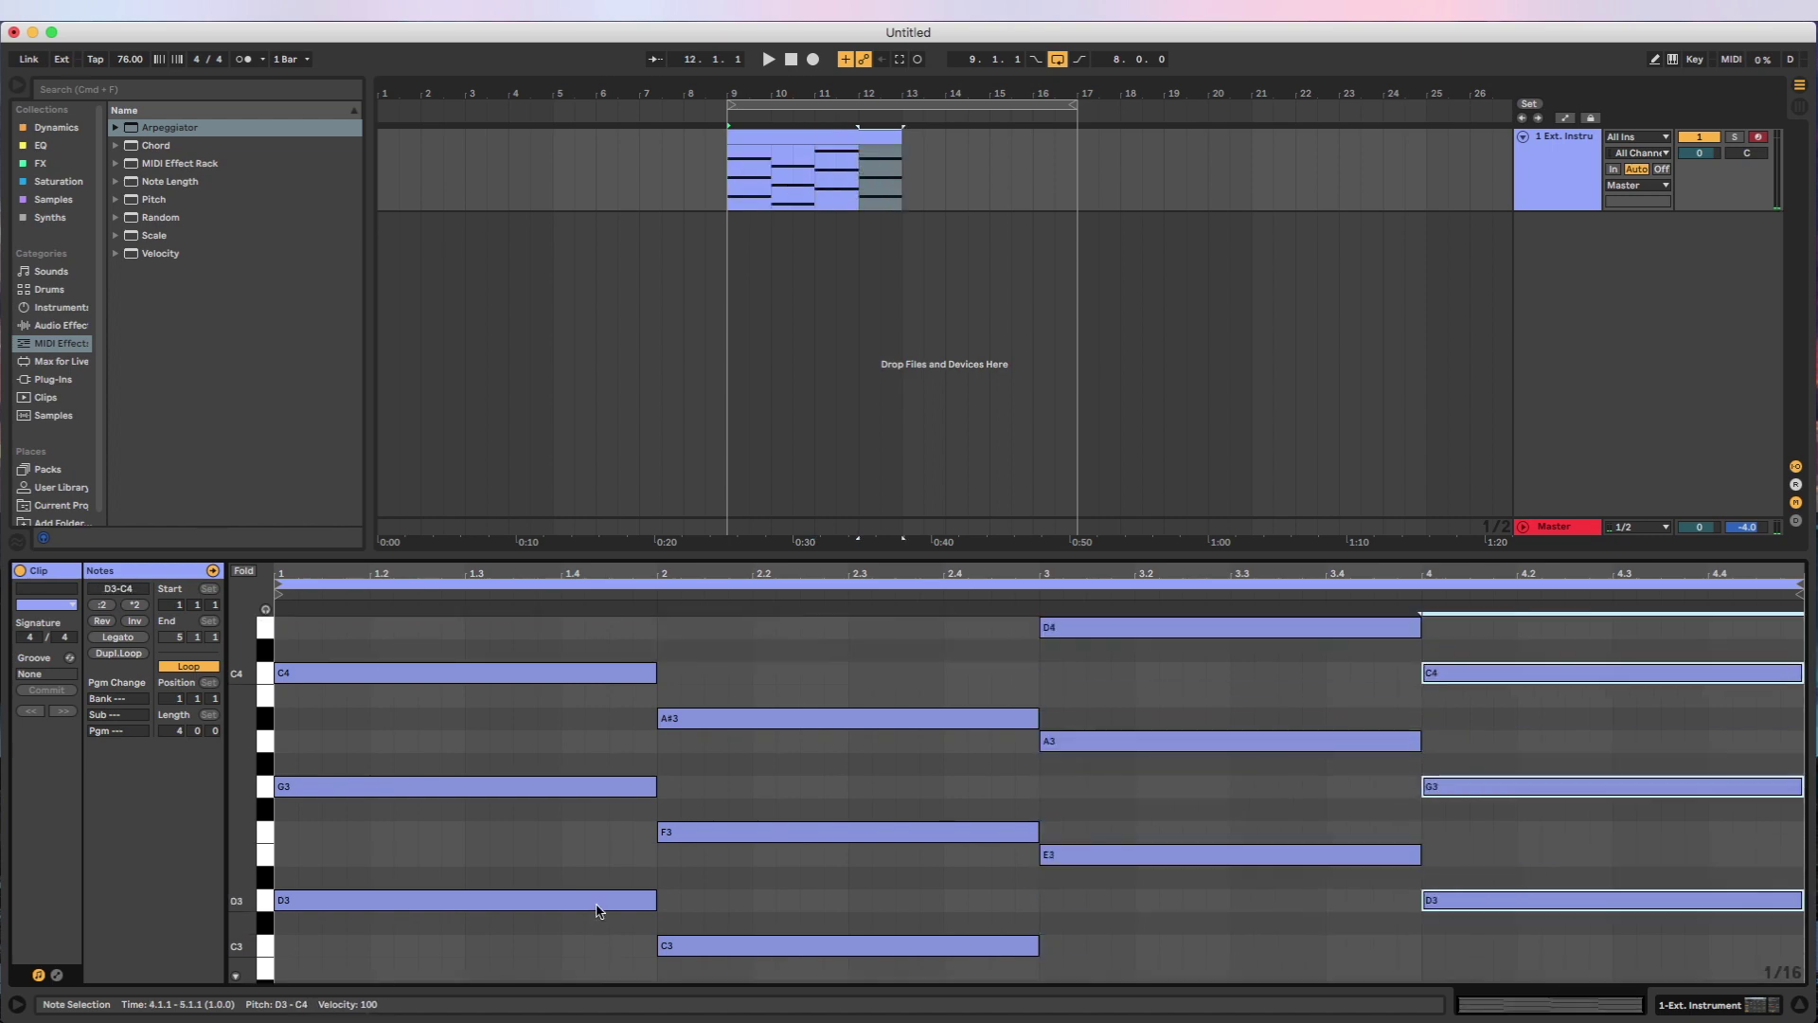
- Play the progression and extend the clip to end at bar 14
key("space")
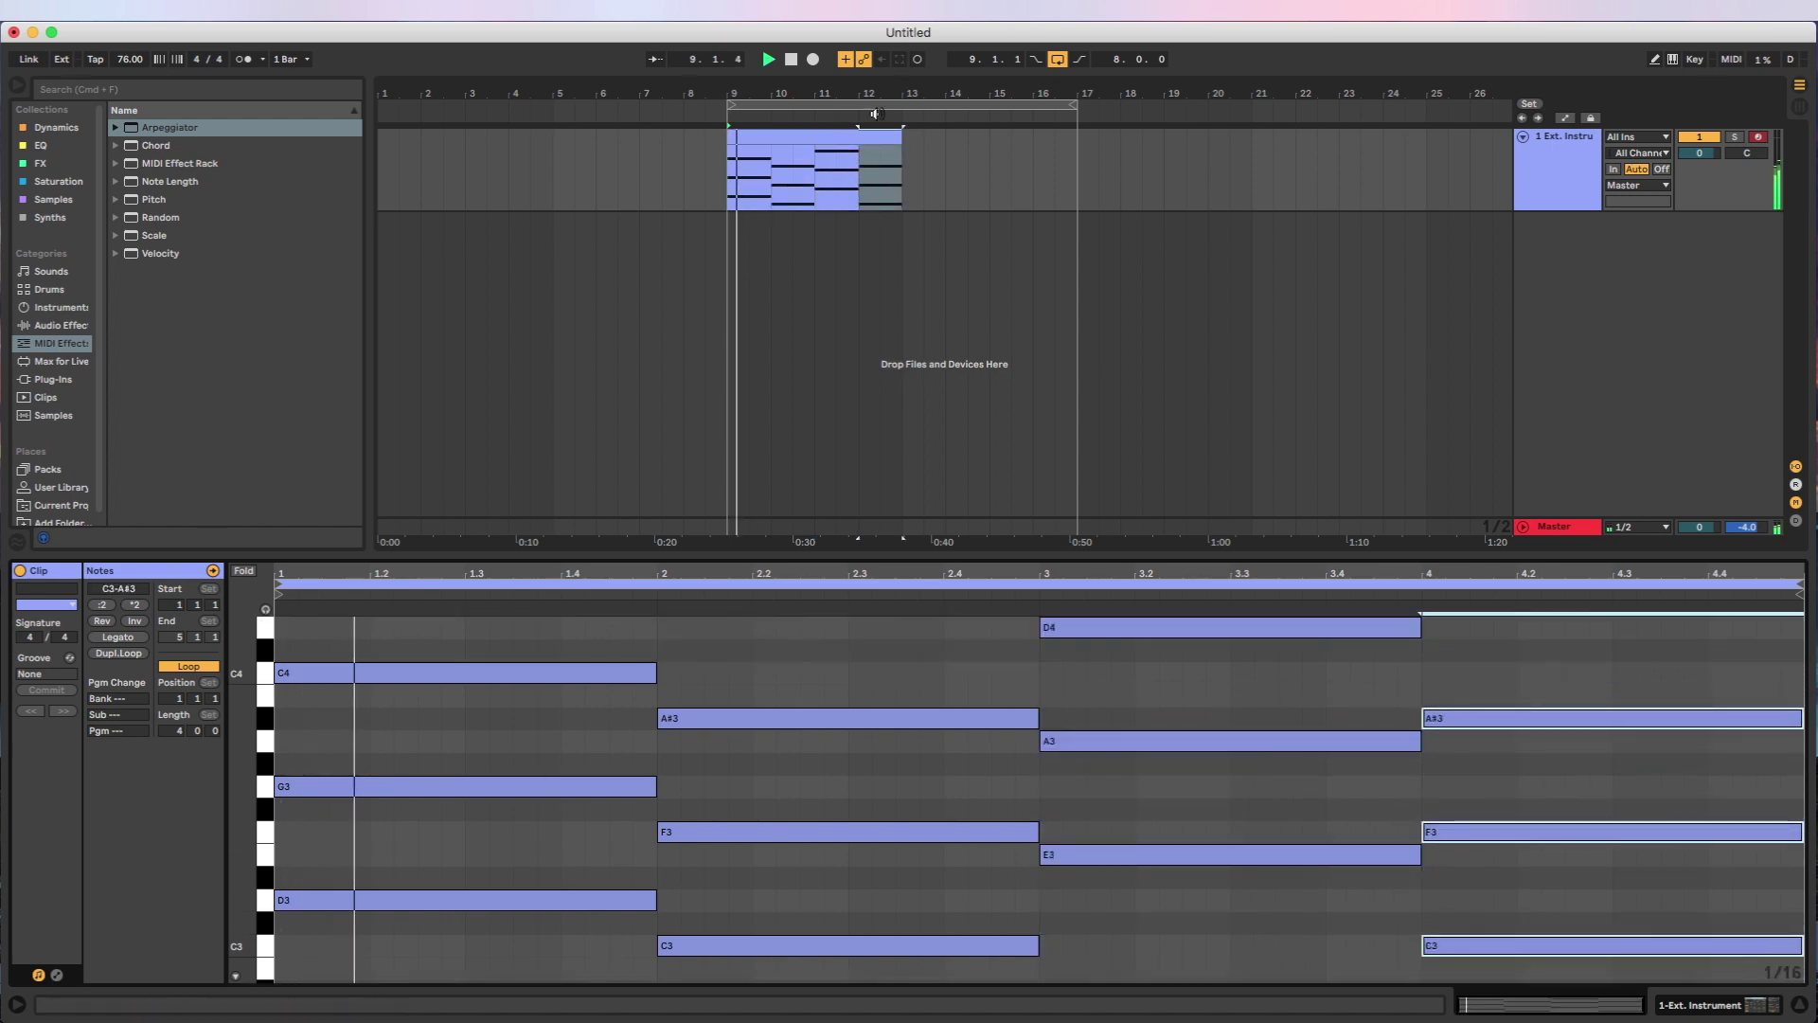
left_click_drag(902, 140, 1077, 141)
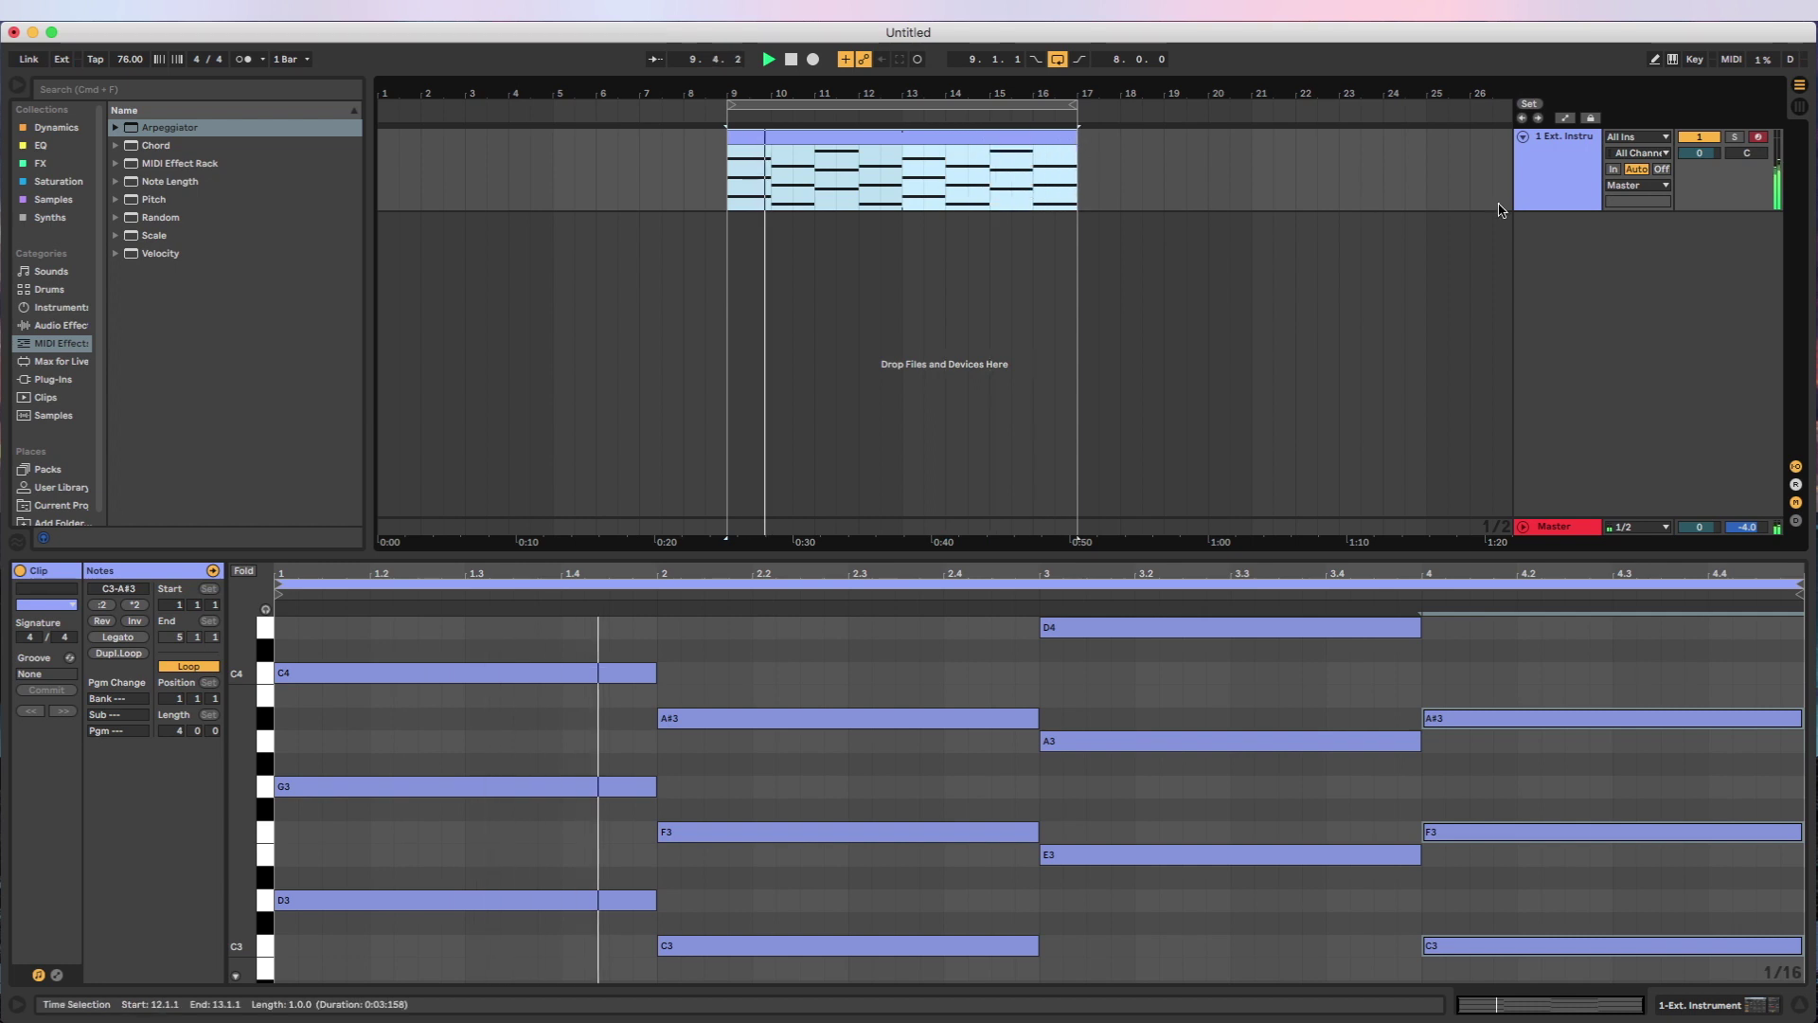
key("shift+Tab")
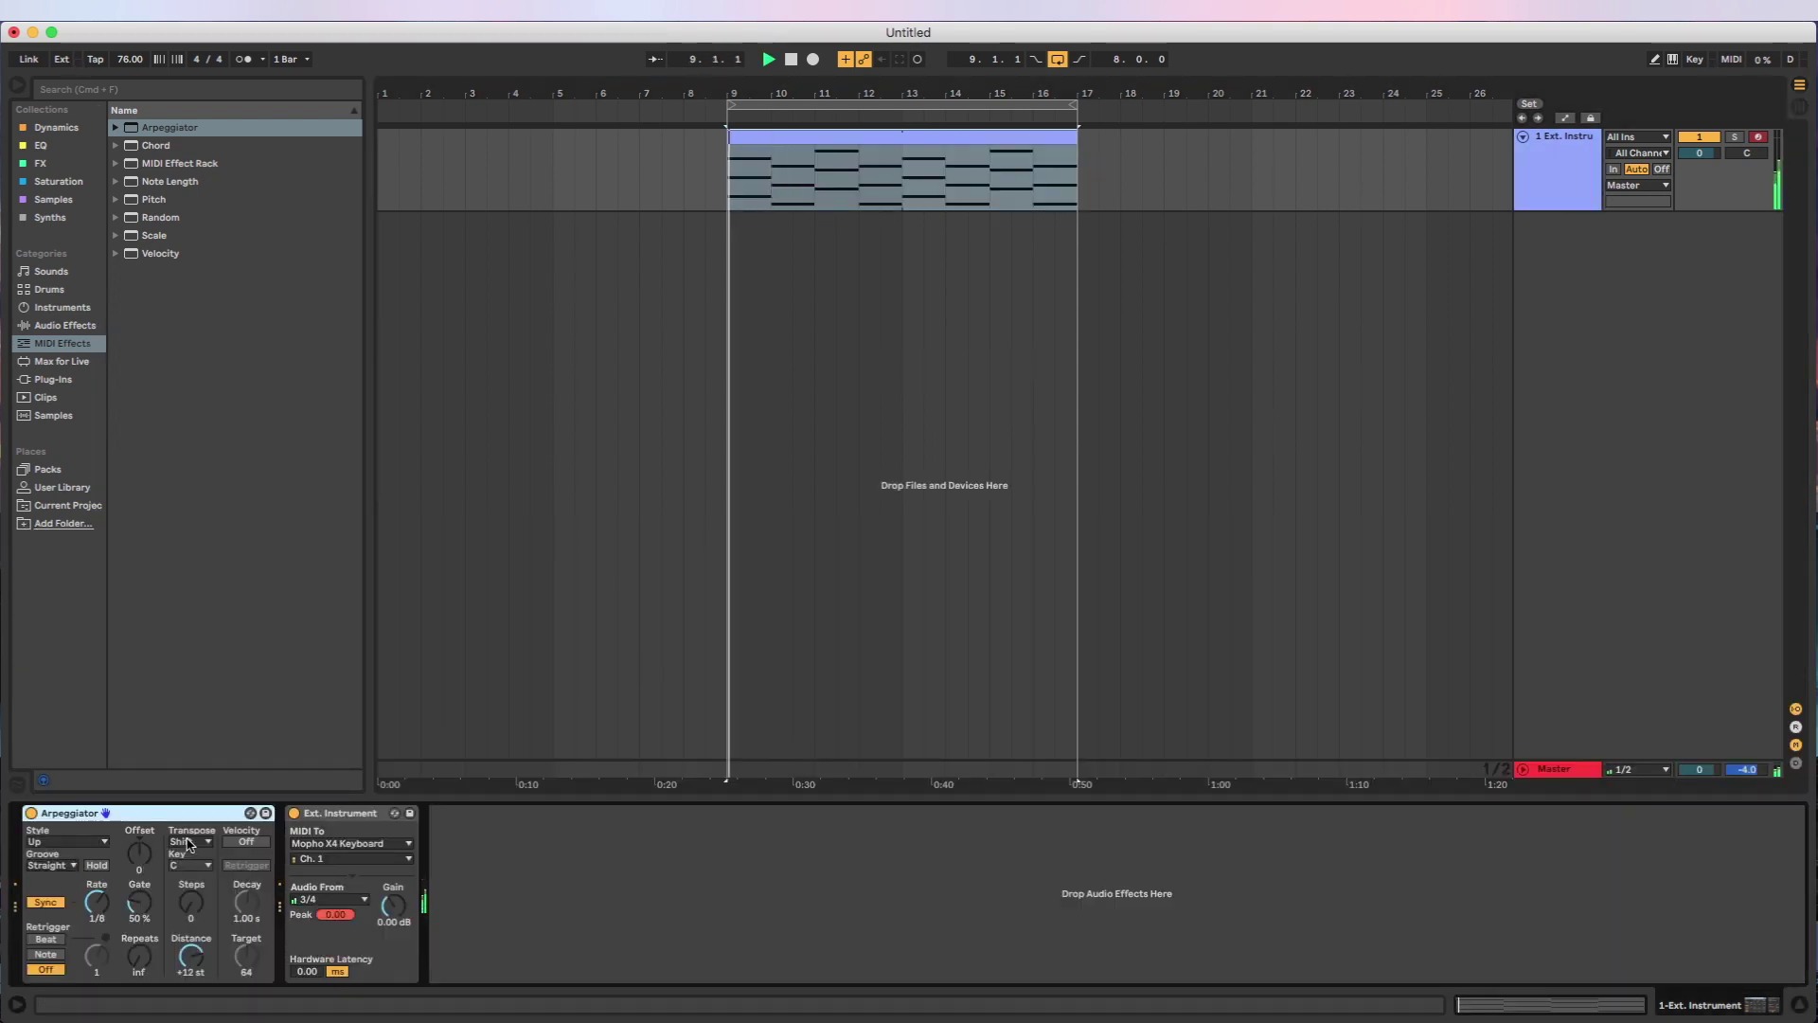
- Set the Arpeggiator to Down & Up at a 1/32 rate with more steps, and restart playback
left_click_drag(191, 899, 191, 871)
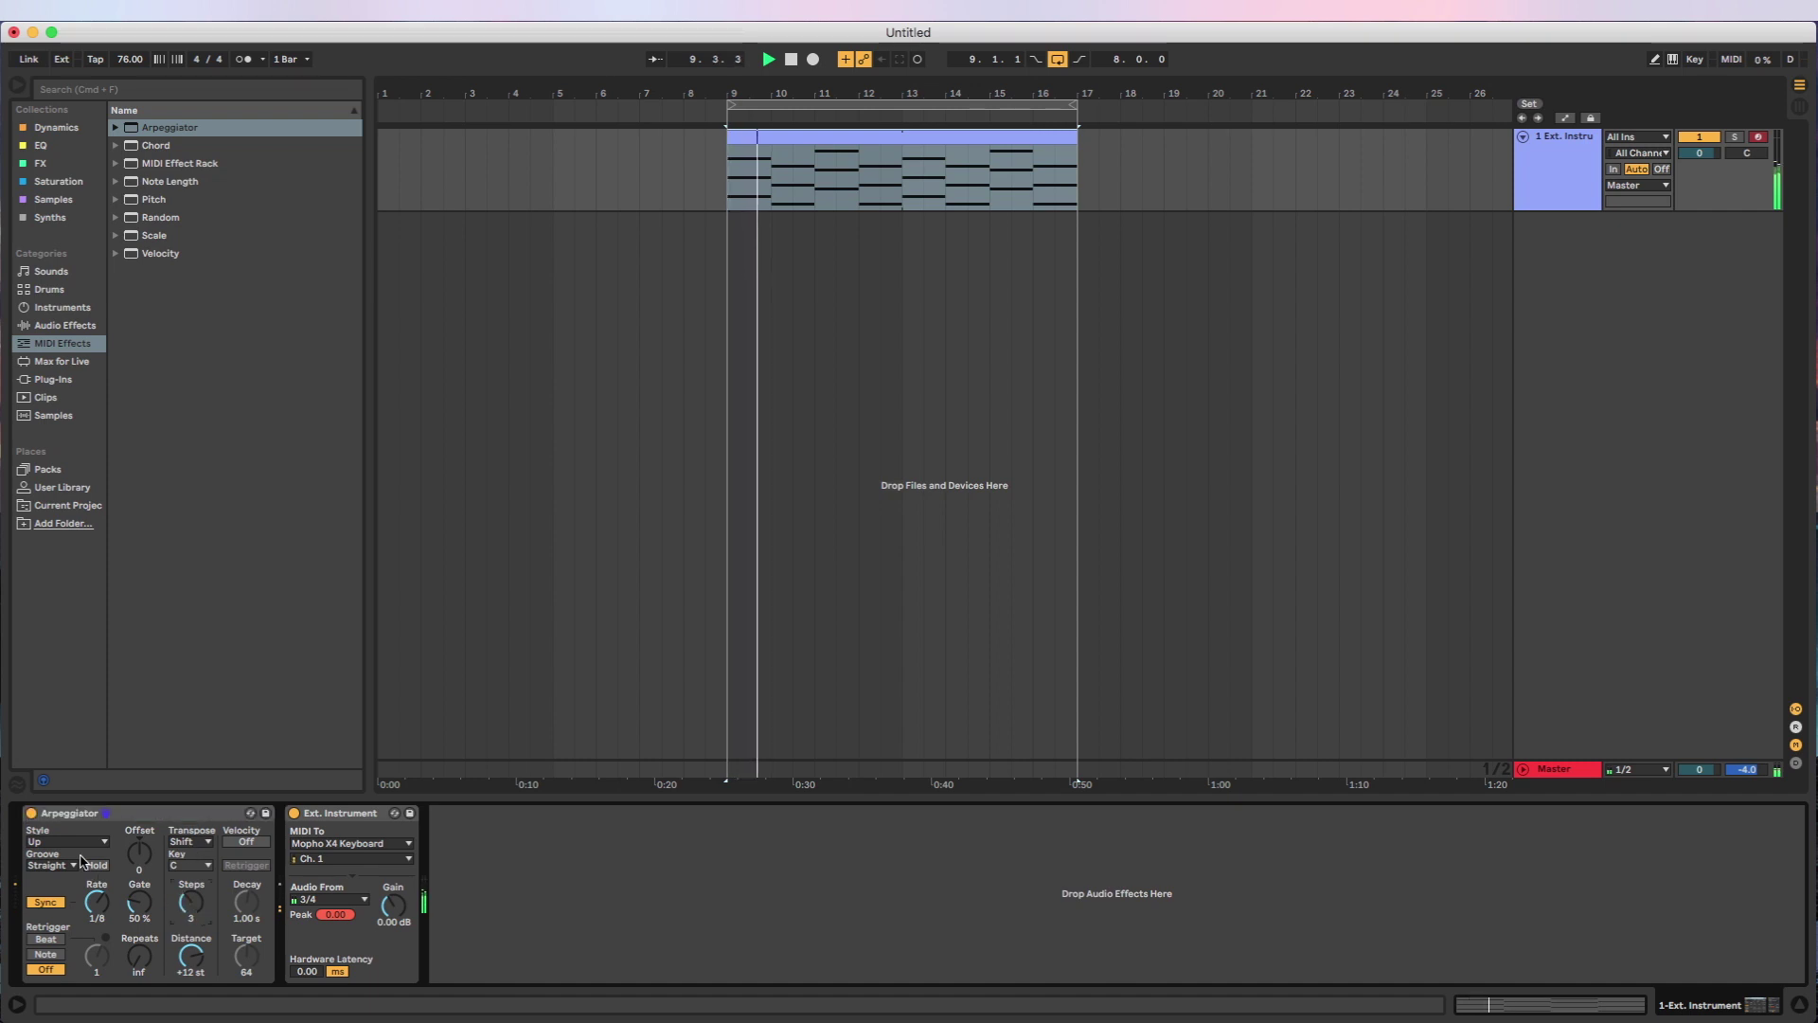
left_click(66, 841)
left_click(111, 918)
left_click_drag(111, 919, 140, 867)
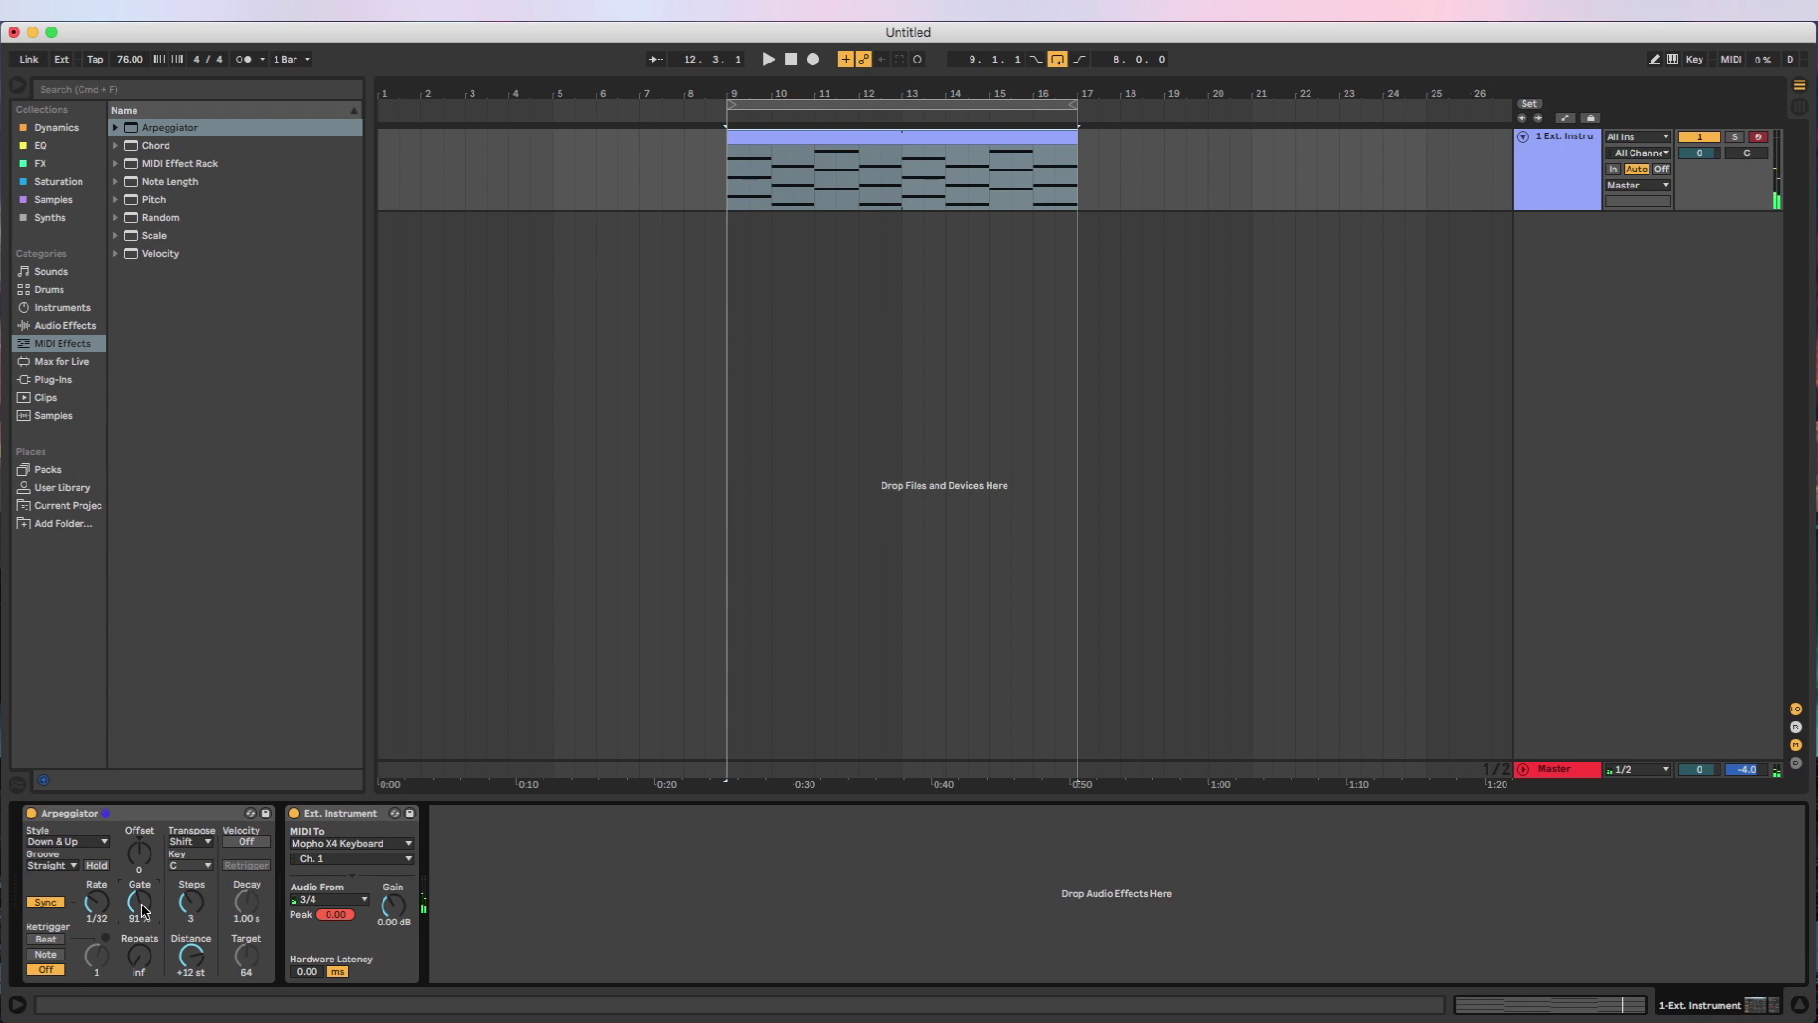
key("space")
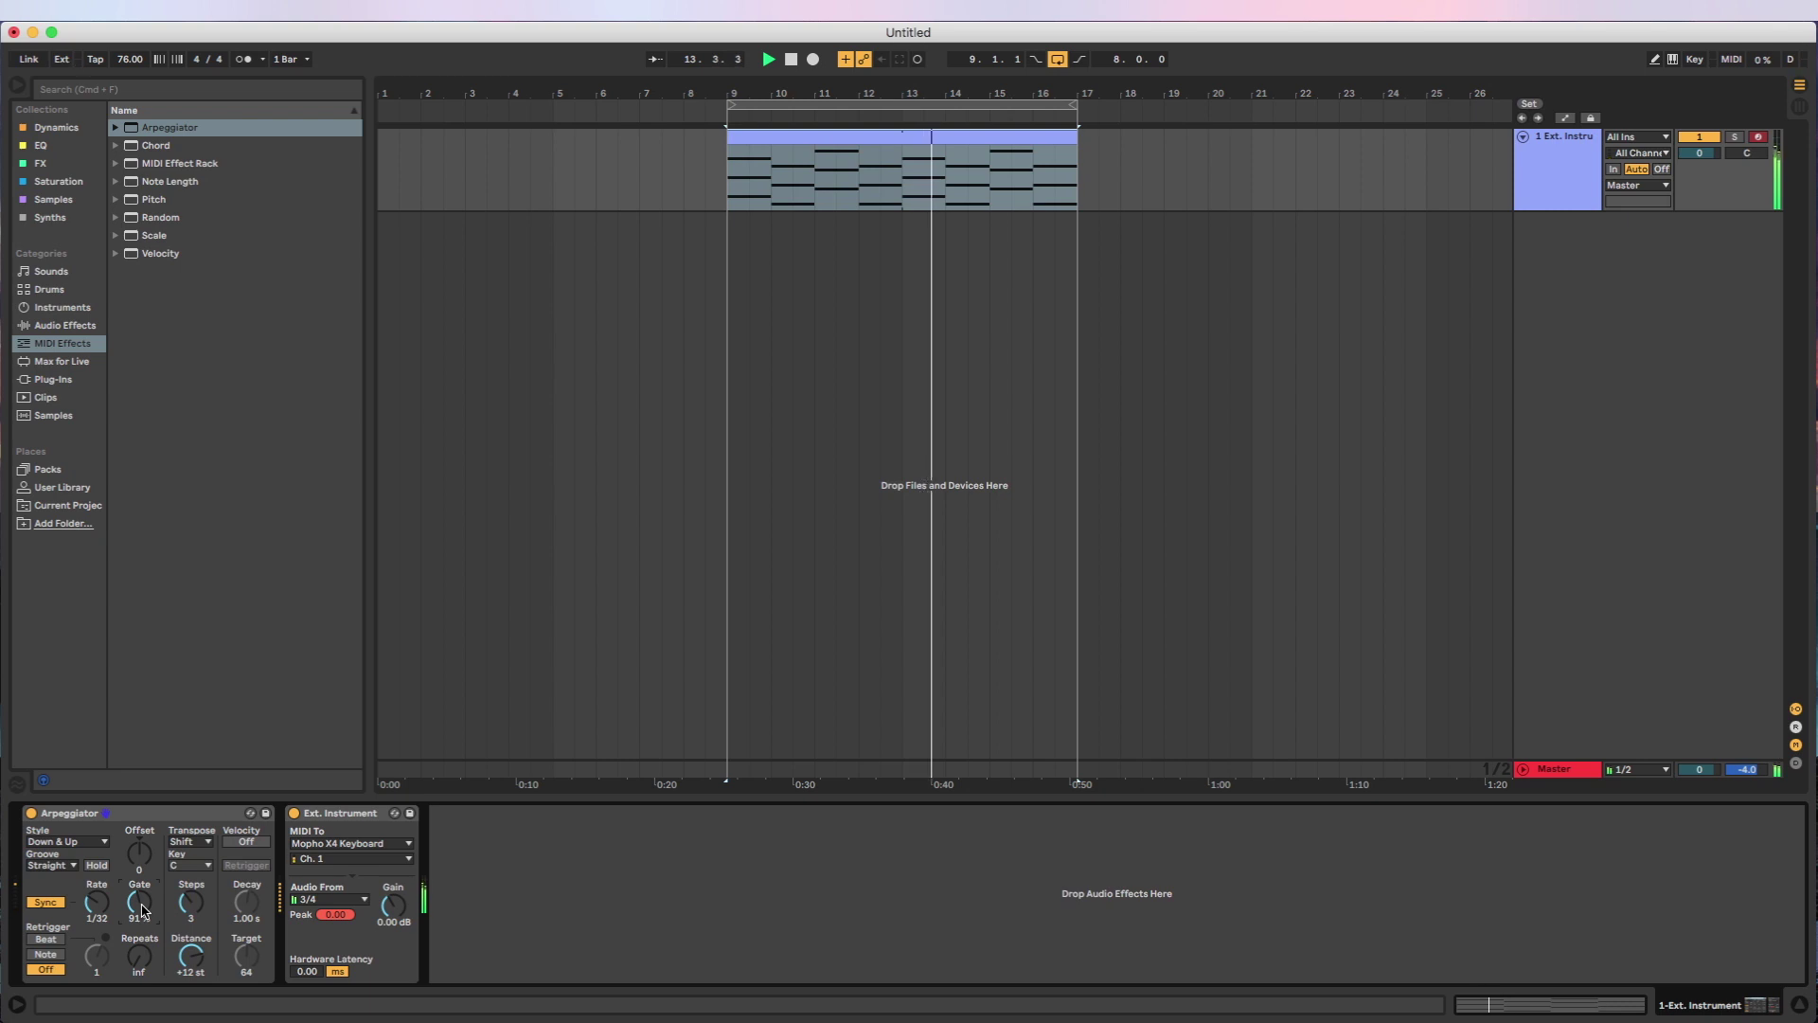
- Set 8 repeats and +5 st distance, and enable velocity with 74.1 ms decay
left_click_drag(140, 955, 91, 958)
left_click(45, 938)
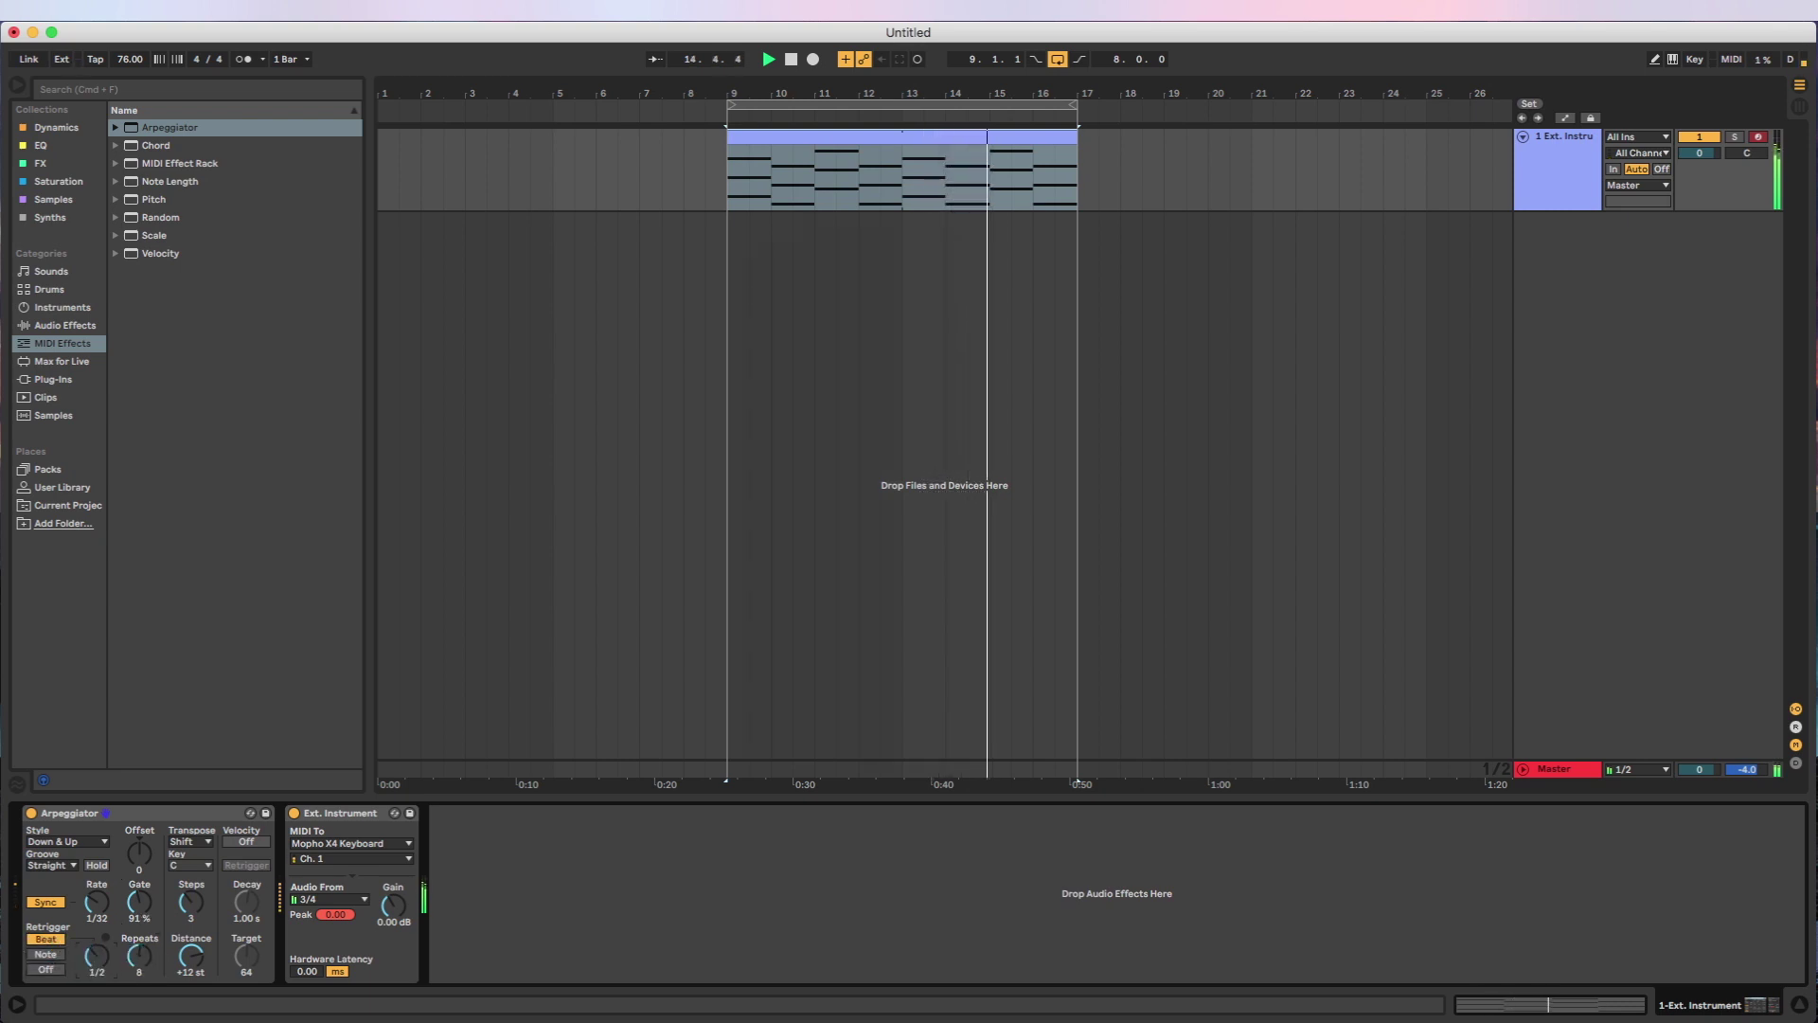
left_click_drag(190, 955, 190, 975)
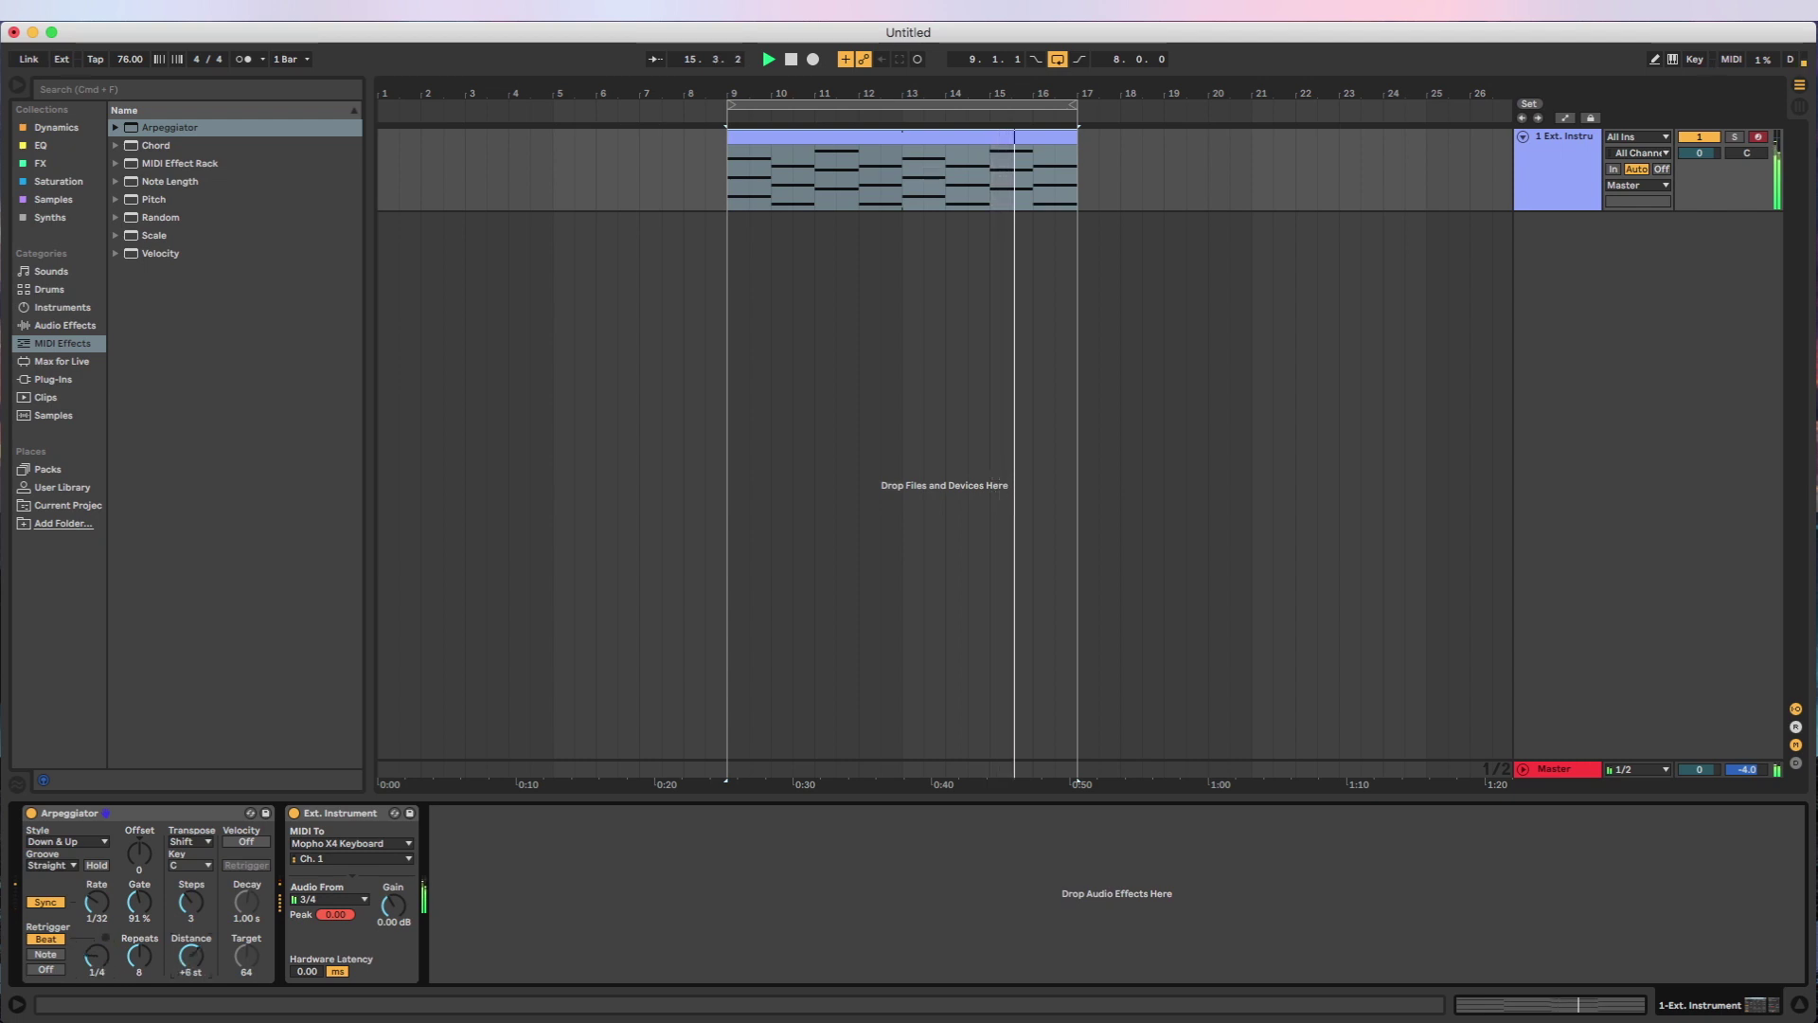
left_click(247, 841)
left_click_drag(246, 902, 244, 995)
left_click(45, 968)
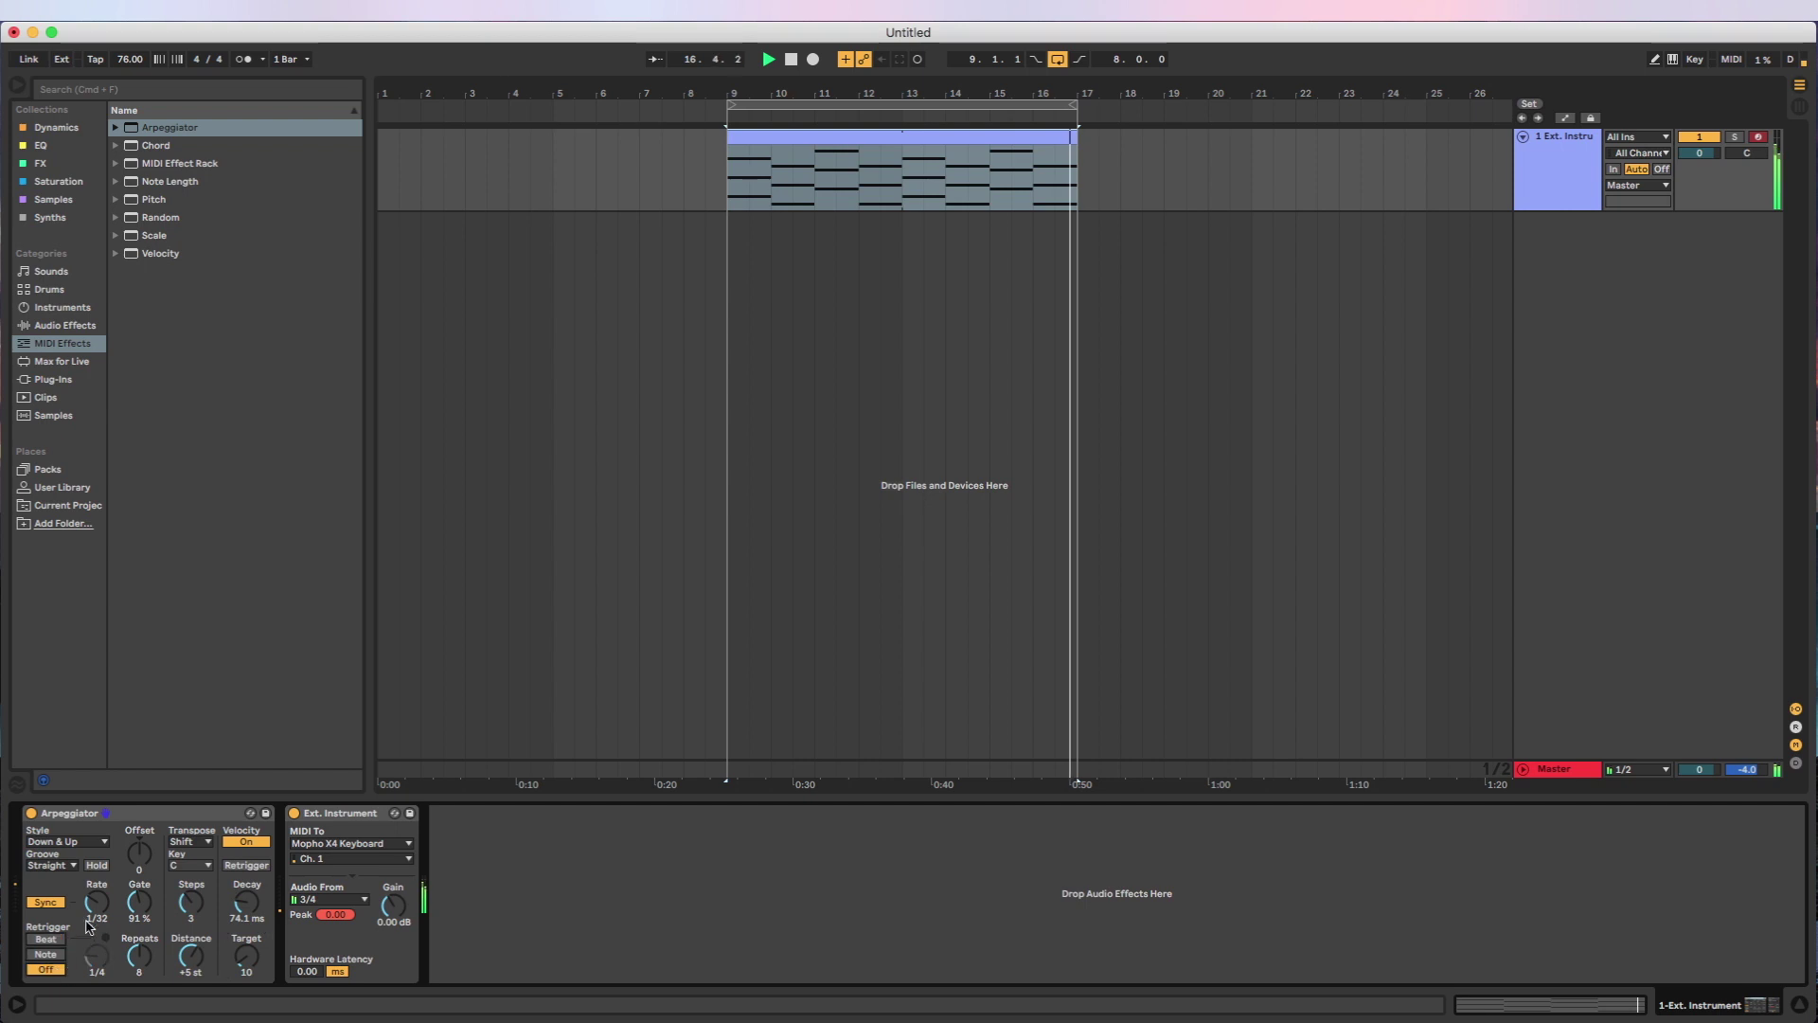
- Switch the Arpeggiator style to Thumb Up, trying a Swing 8 groove and a shorter gate
left_click_drag(140, 852, 139, 843)
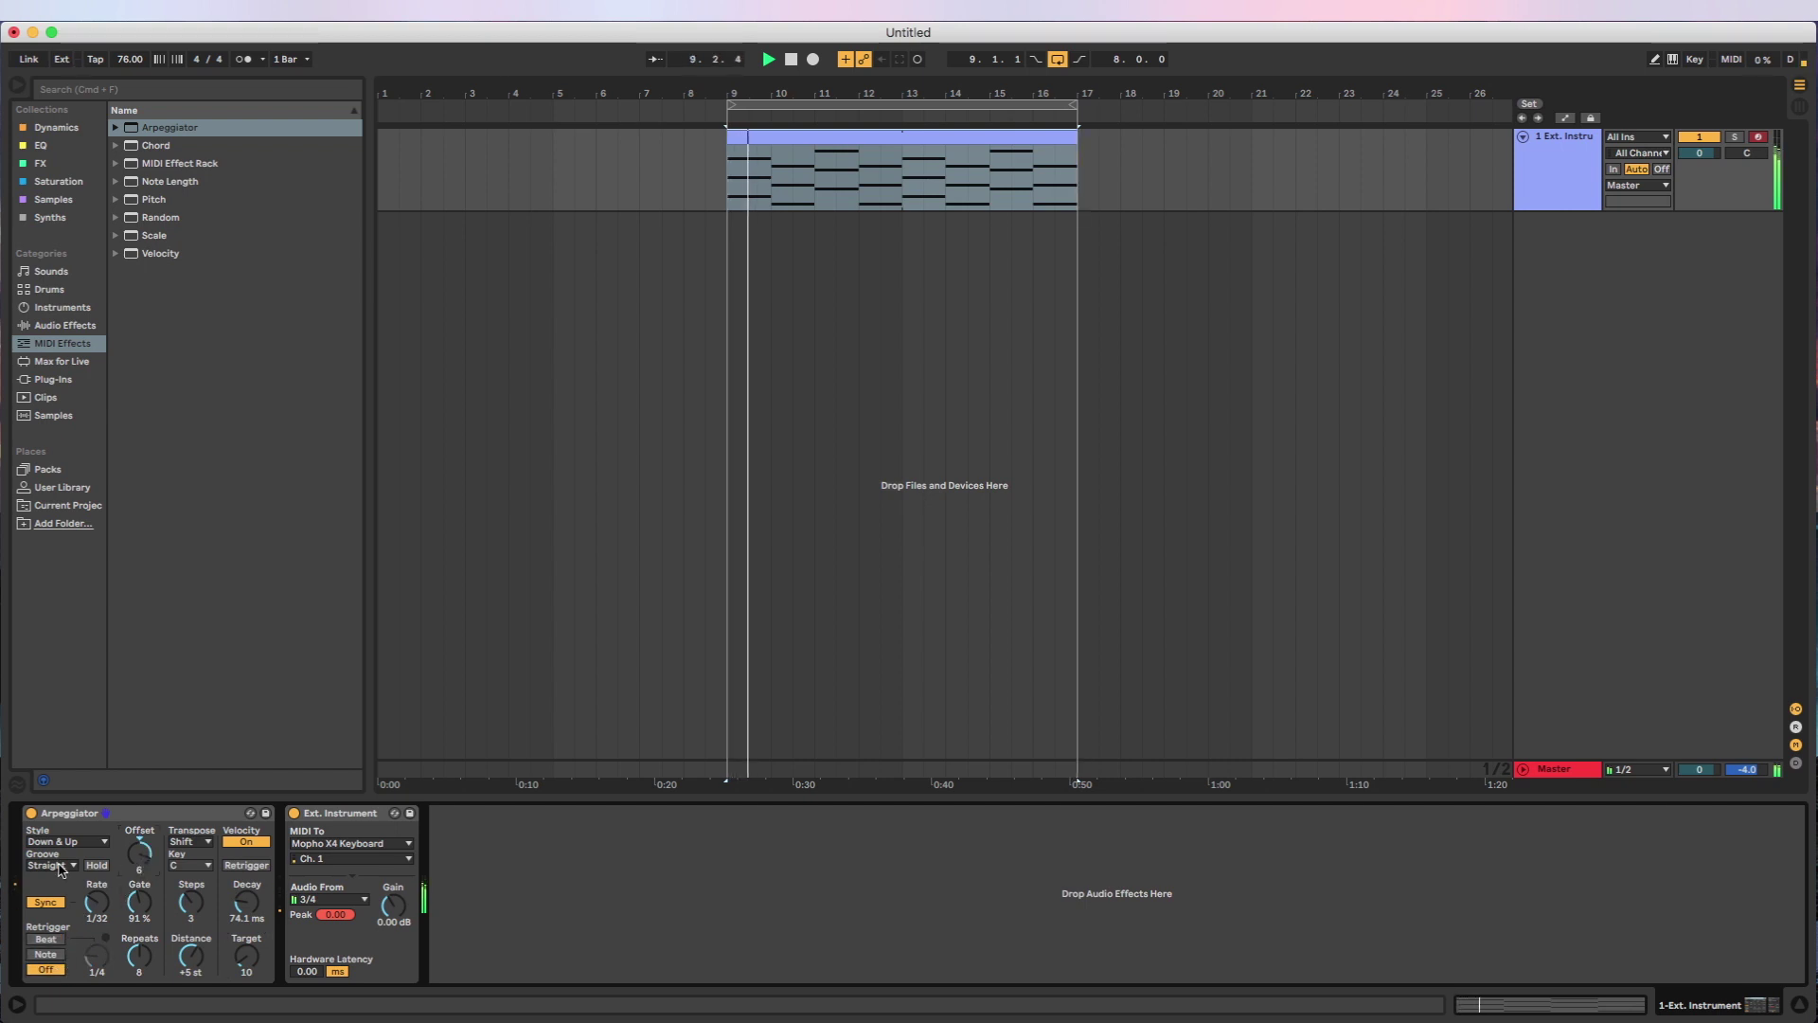
left_click(61, 865)
left_click(62, 919)
left_click(66, 840)
left_click(56, 993)
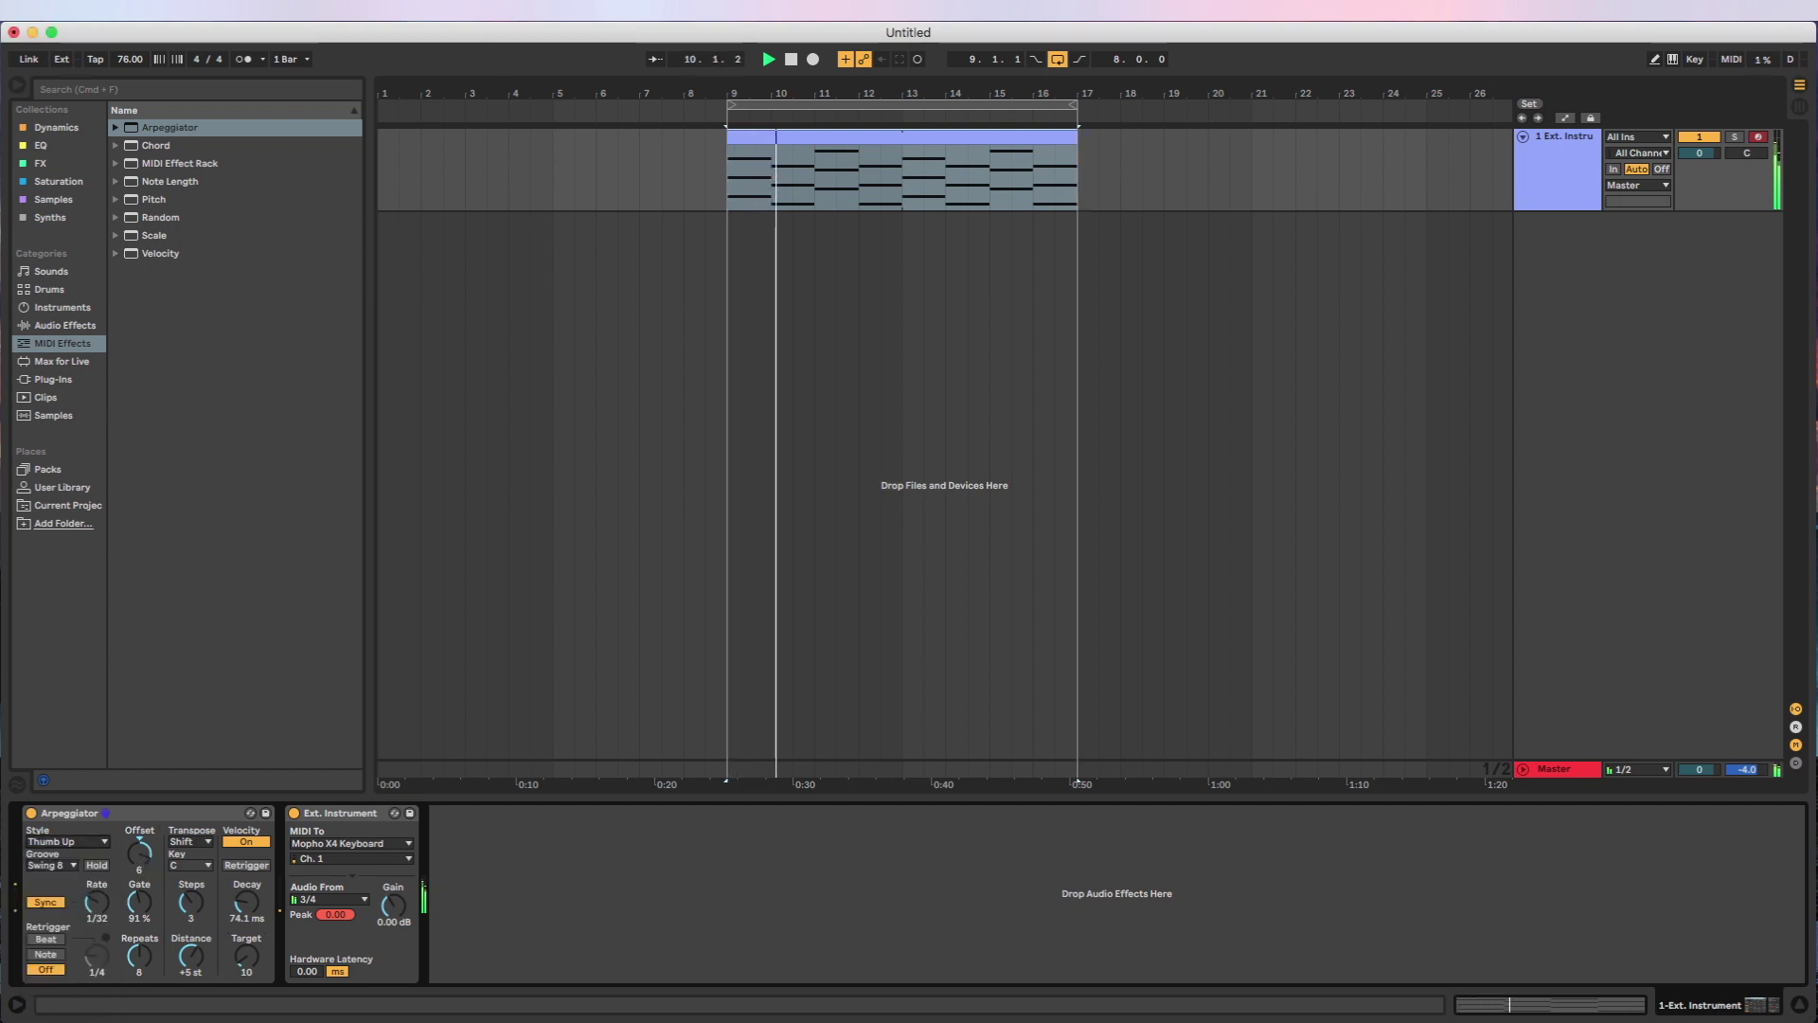
left_click_drag(139, 901, 139, 961)
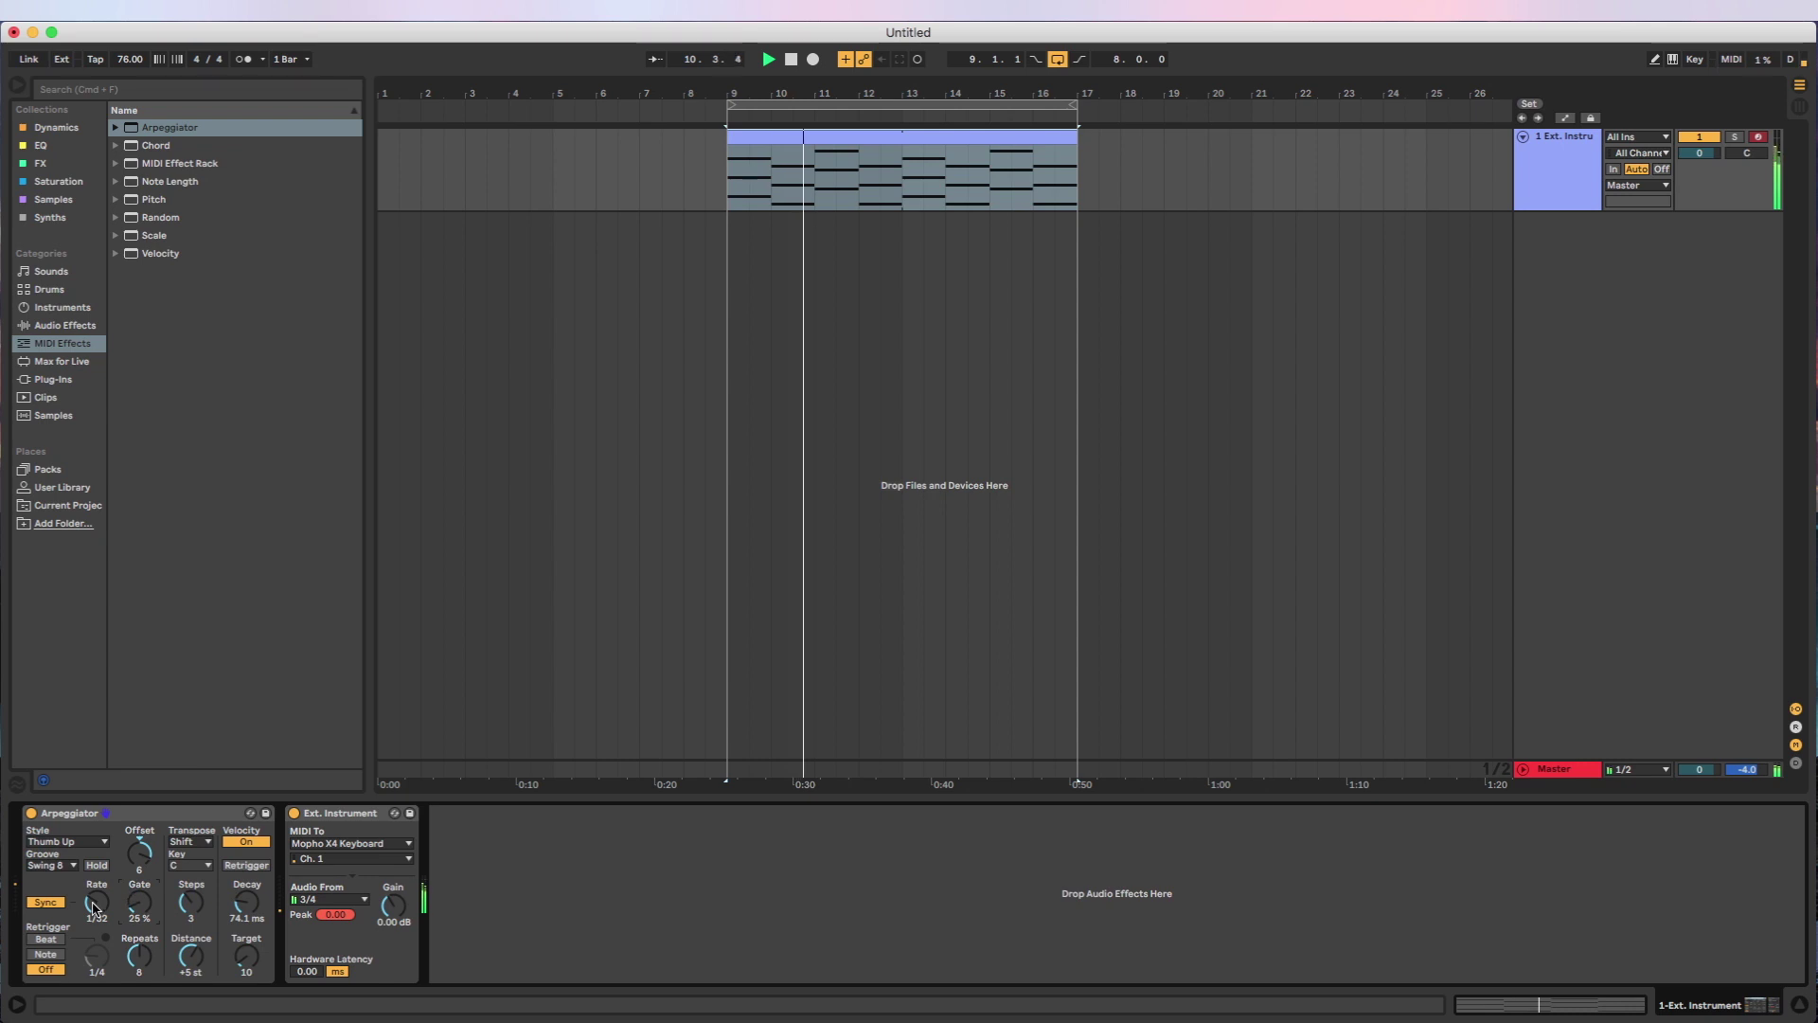
- Return the groove to Straight, set offset -6 and adjust the rate, then select the Arpeggiator
left_click(57, 864)
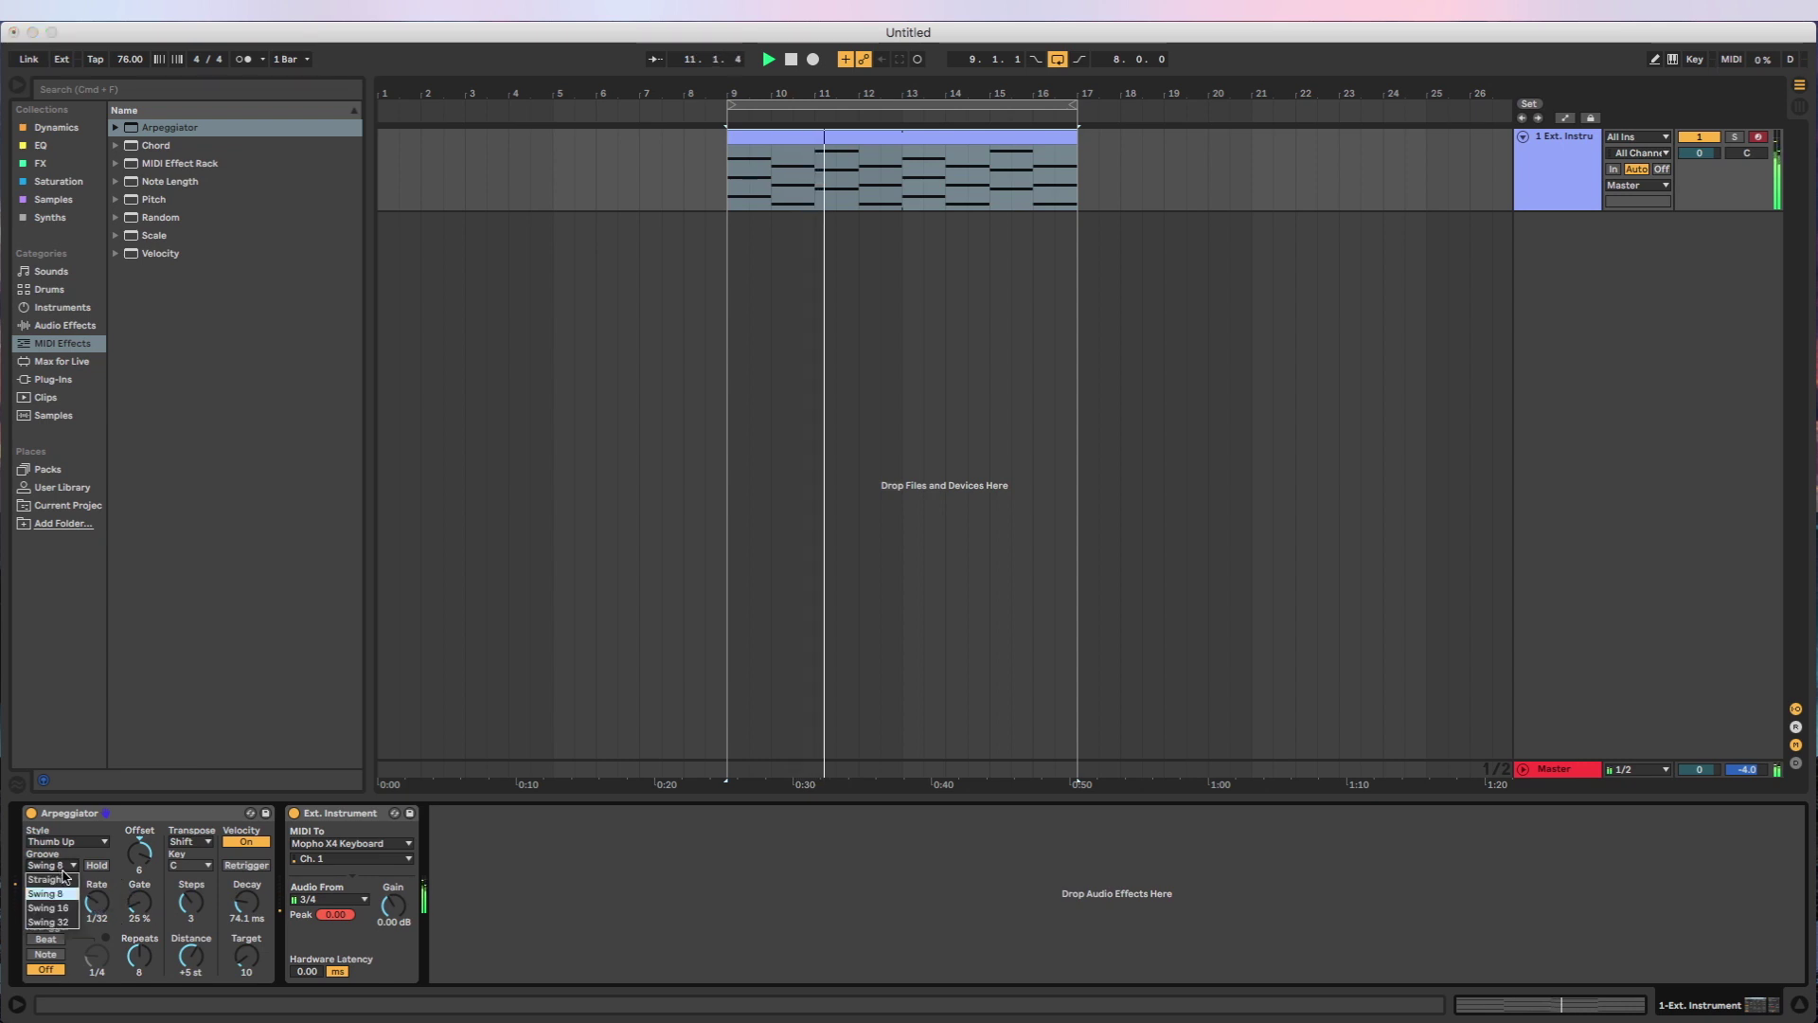
left_click(56, 926)
left_click_drag(97, 902, 96, 923)
left_click(57, 865)
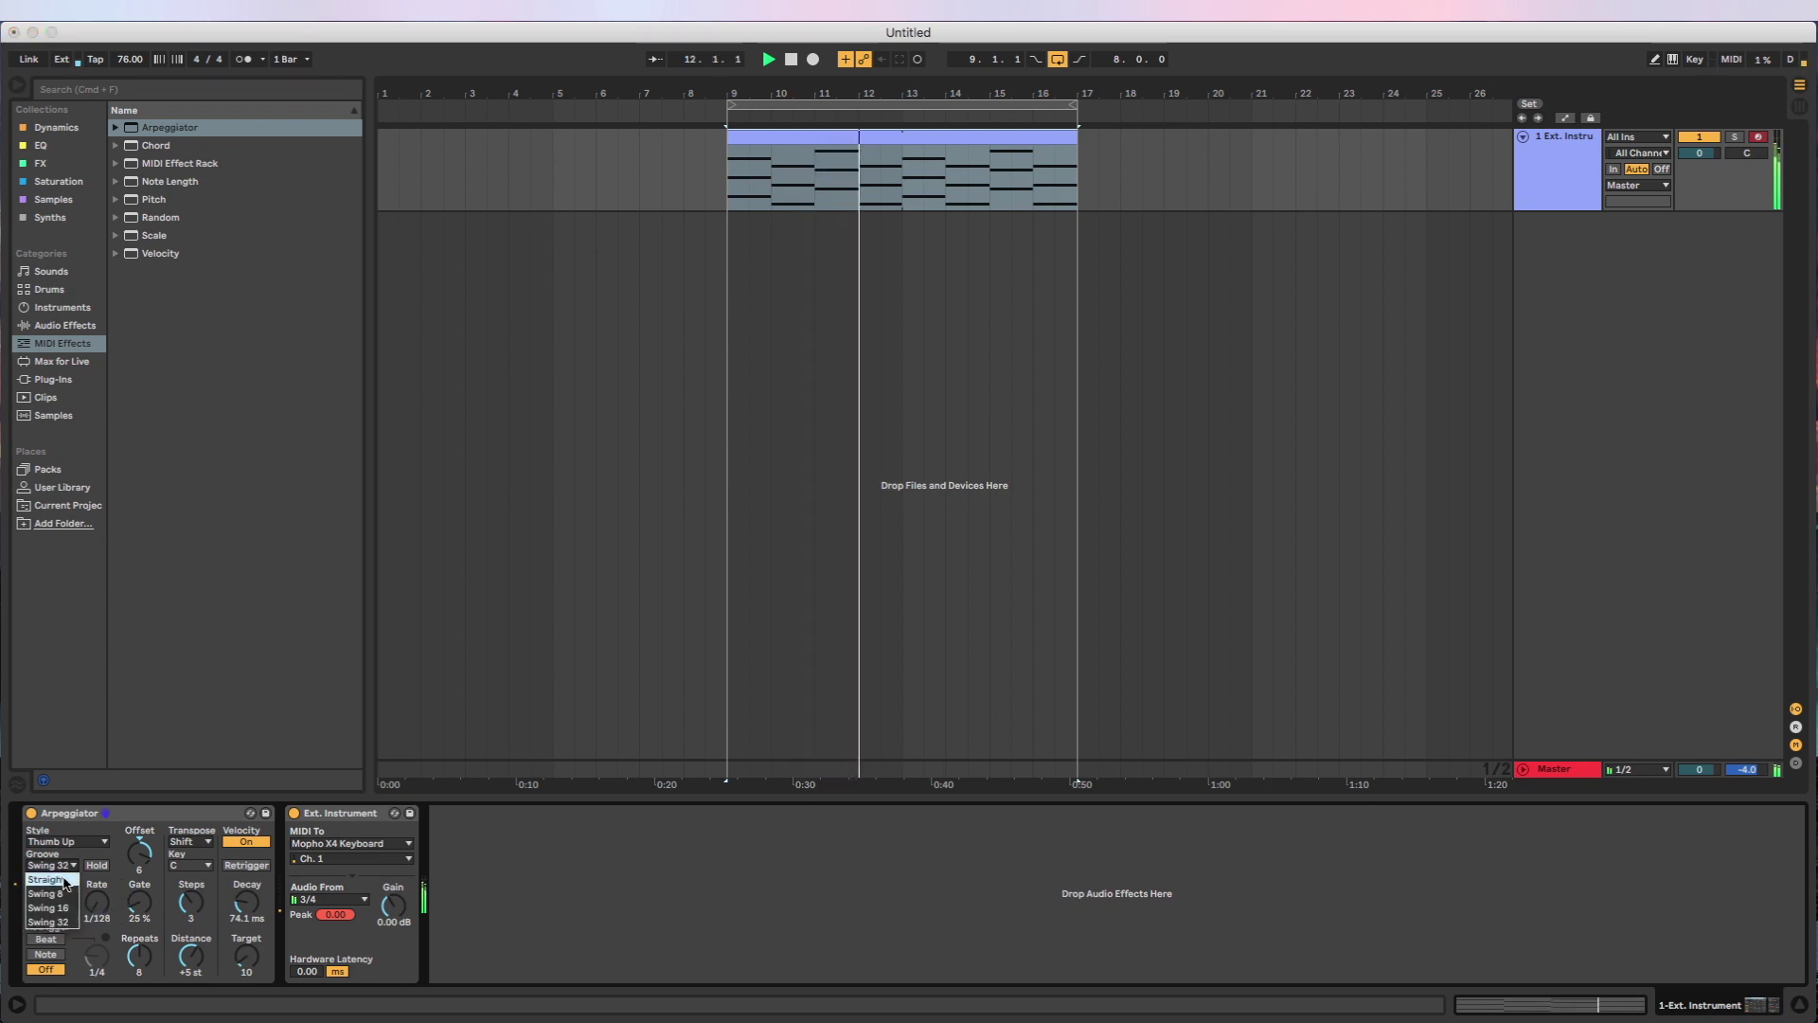
left_click(48, 878)
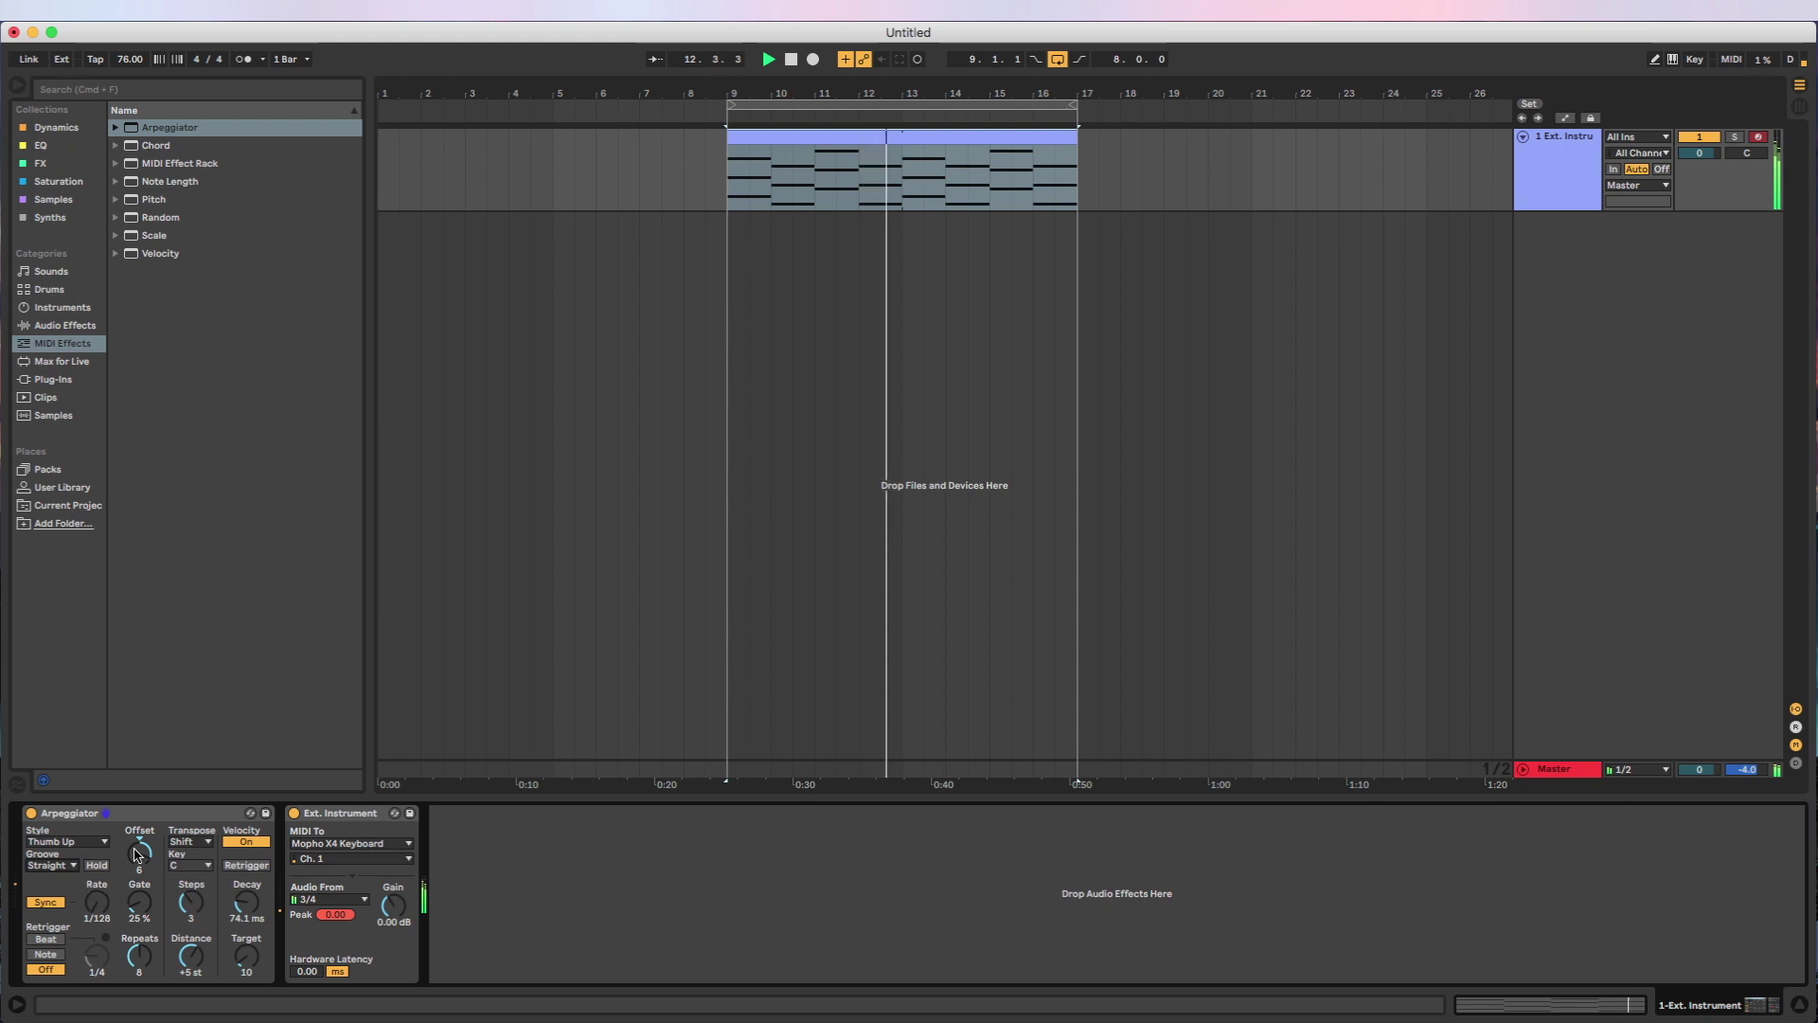
left_click_drag(139, 852, 210, 866)
left_click_drag(96, 901, 97, 857)
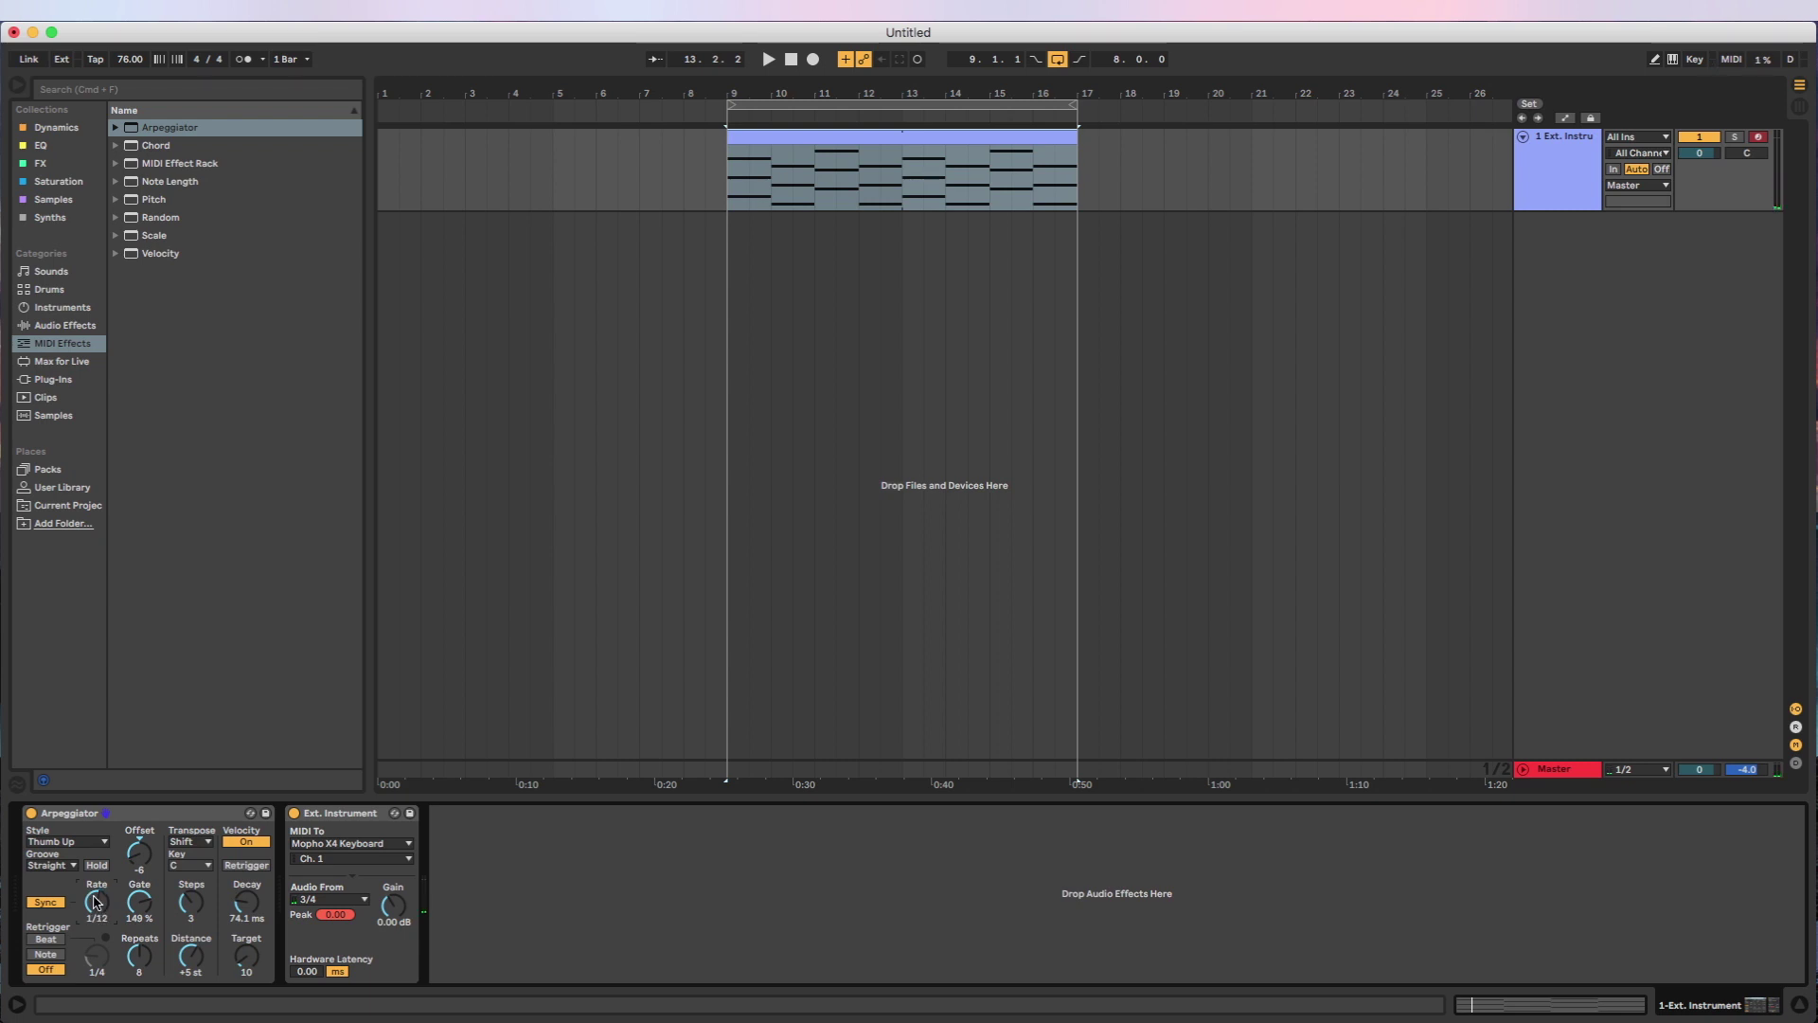
left_click(124, 818)
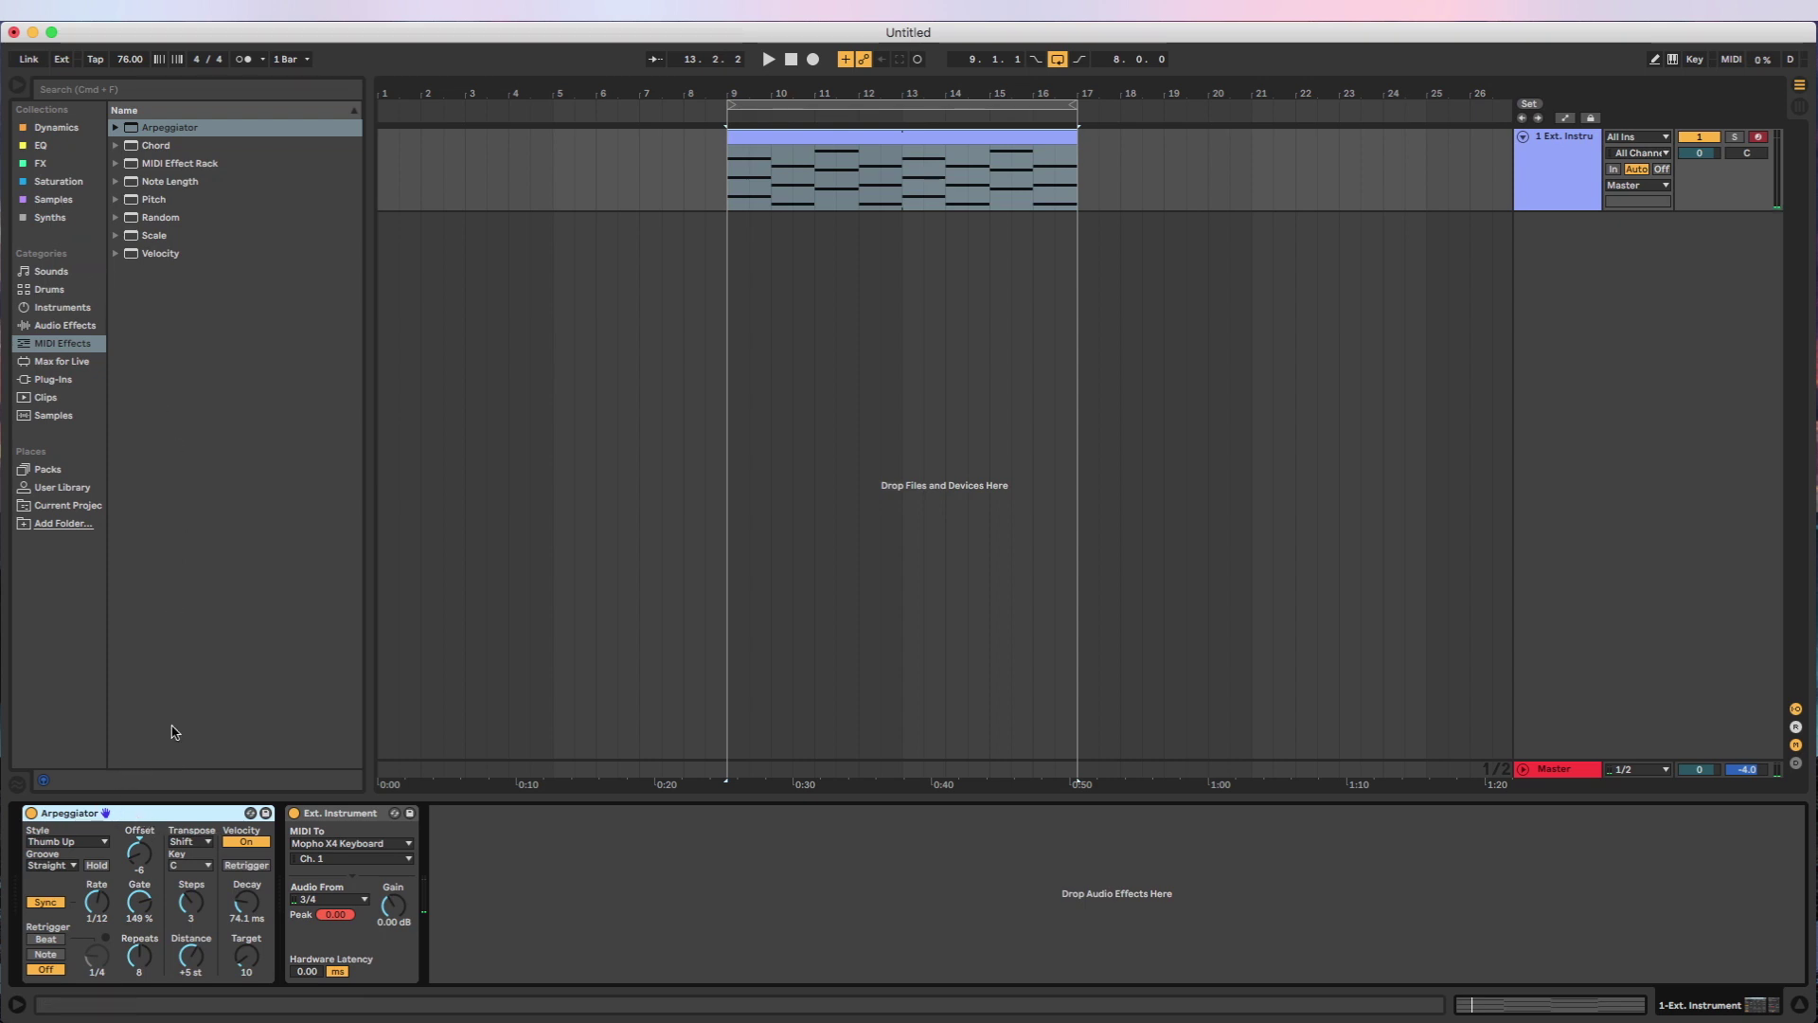
- Delete the Arpeggiator and undo a trial load of Cthulhu, leaving only External Instrument
key("Delete")
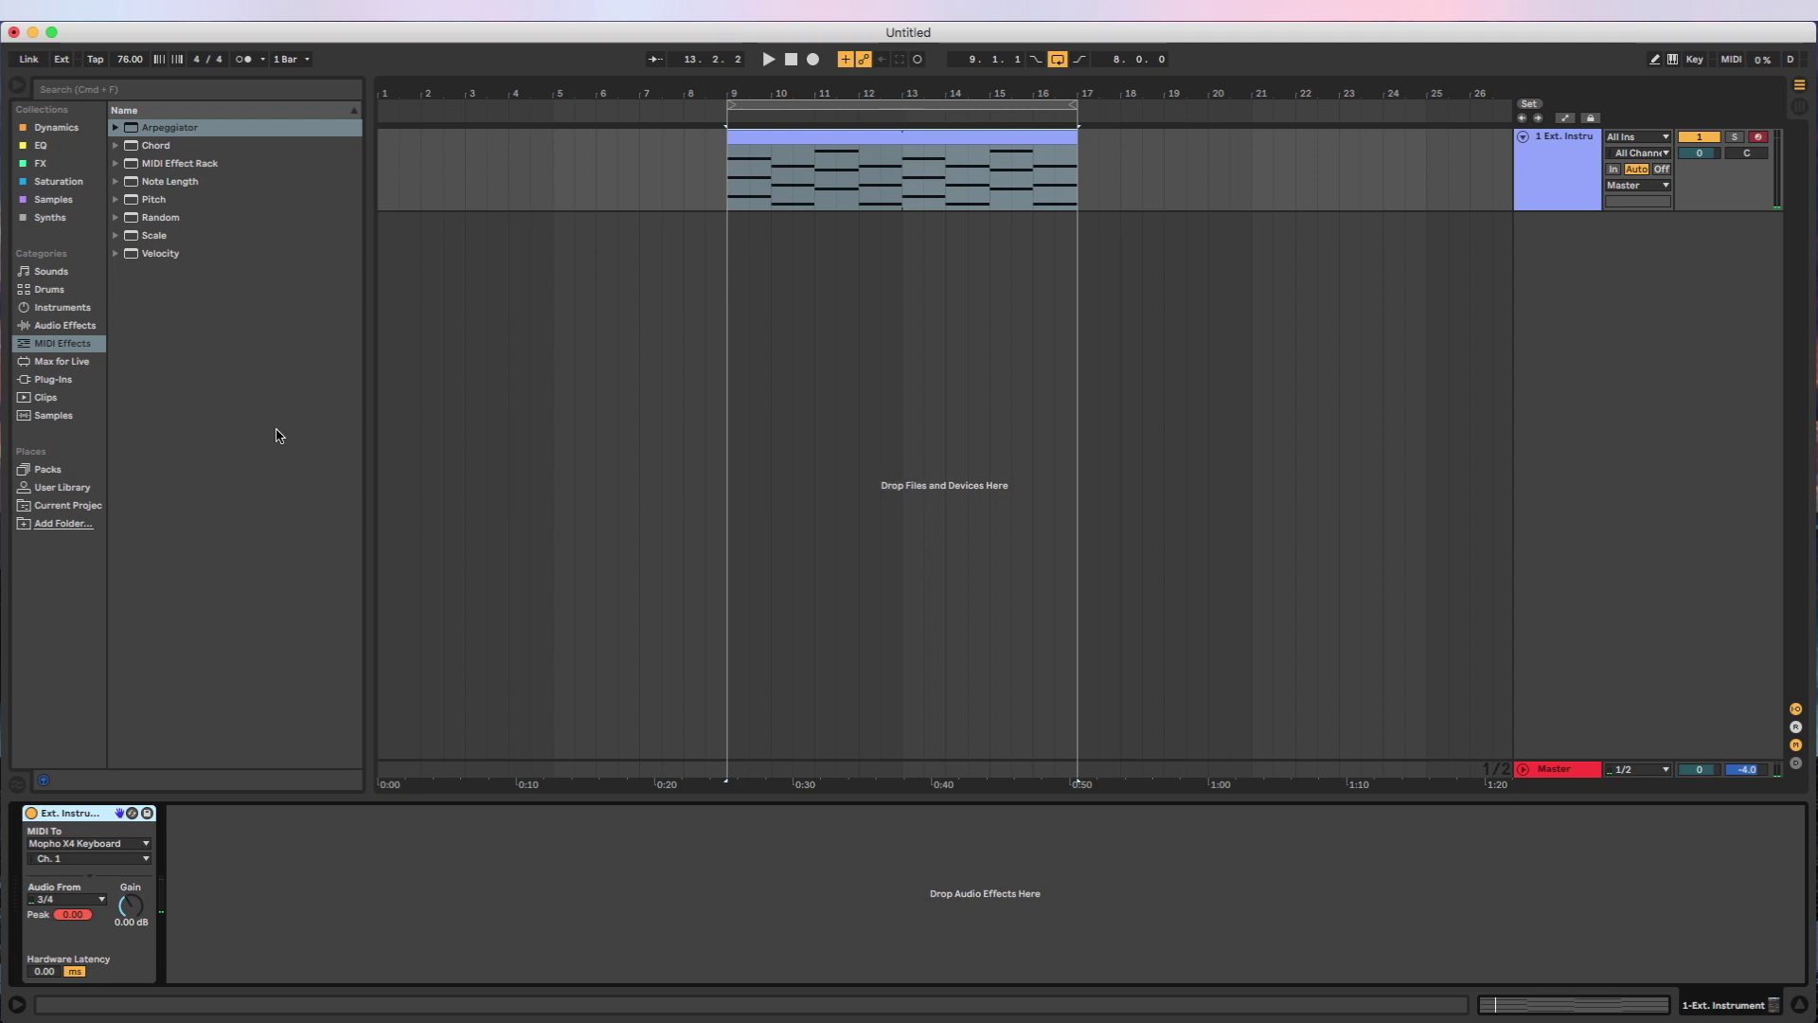
left_click(52, 217)
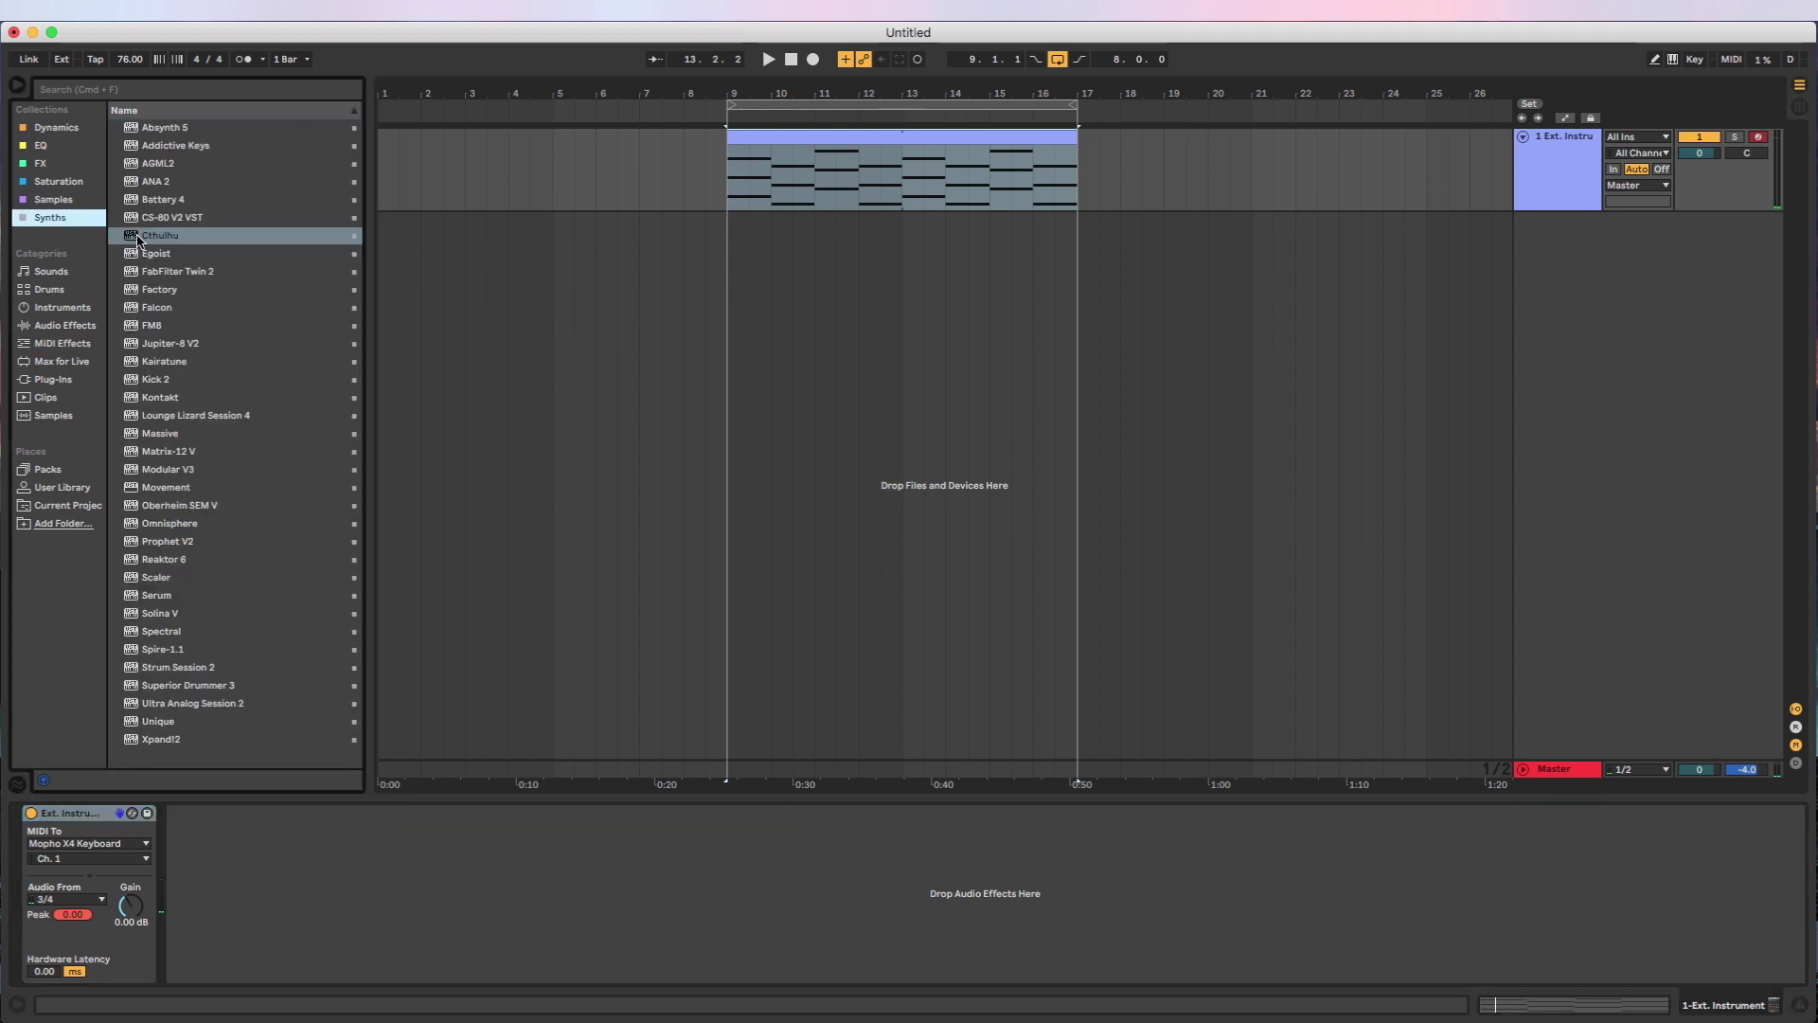
left_click(138, 238)
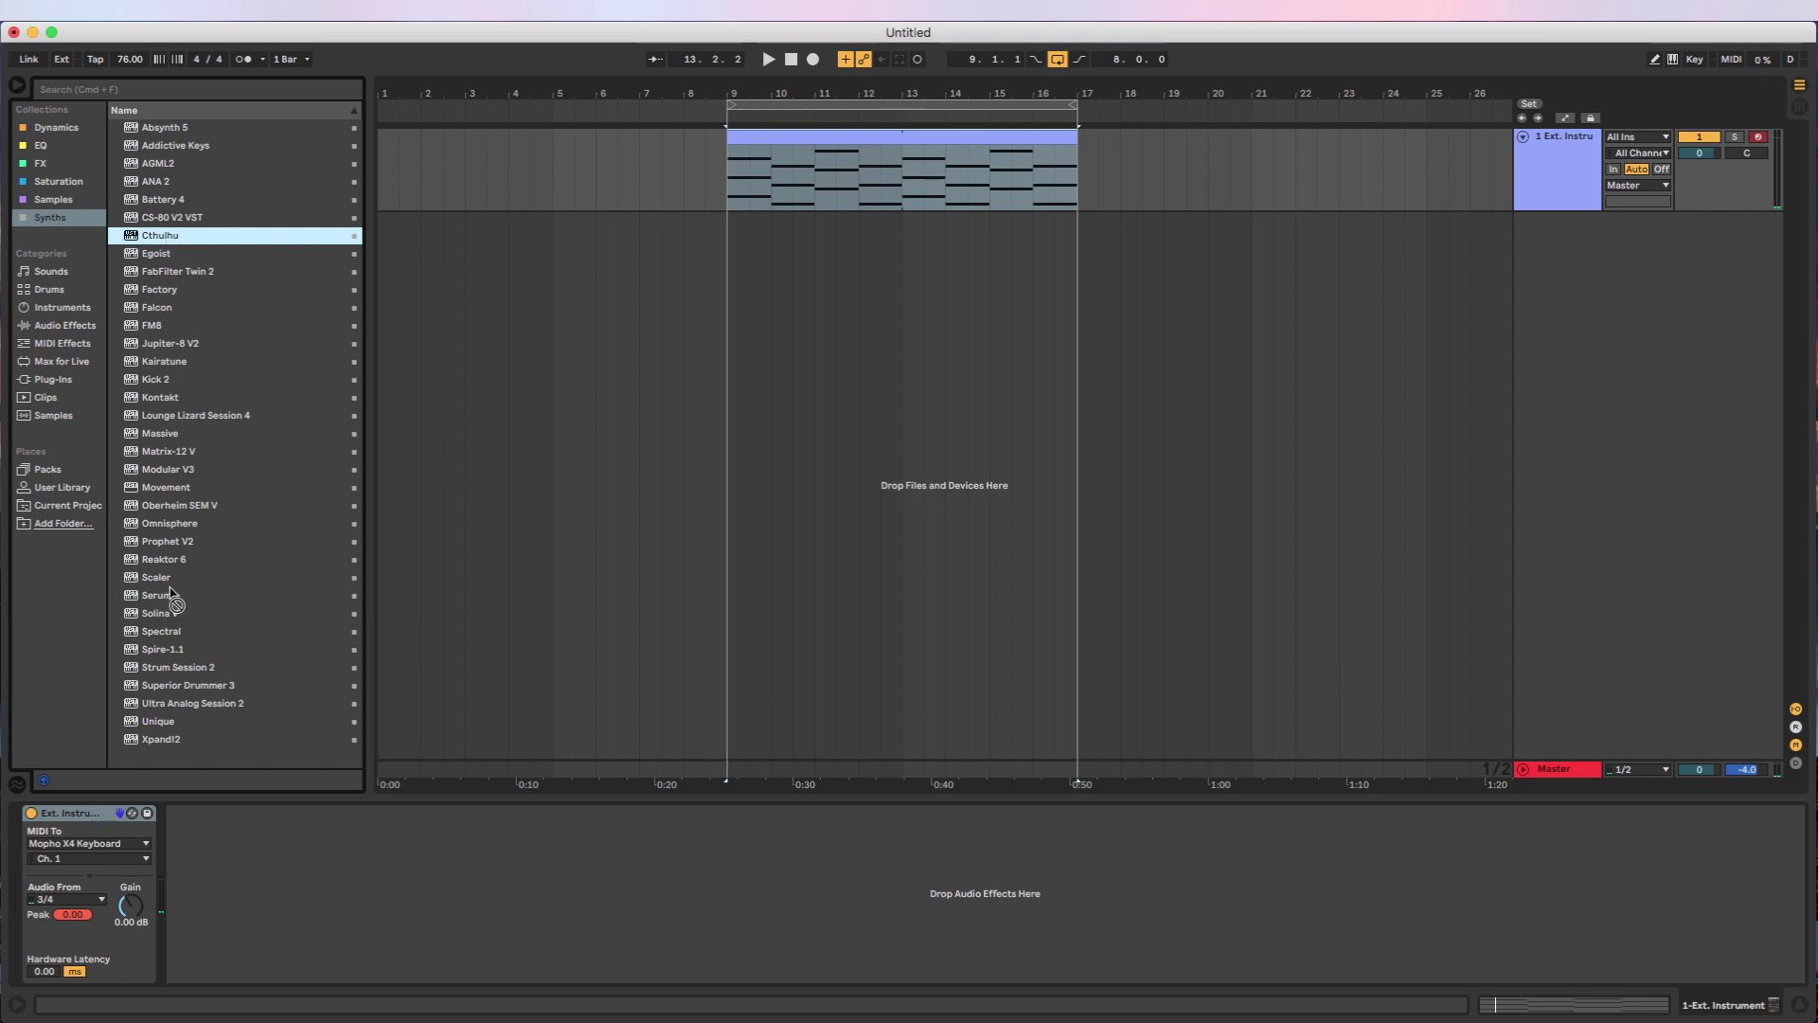
left_click_drag(172, 595, 780, 200)
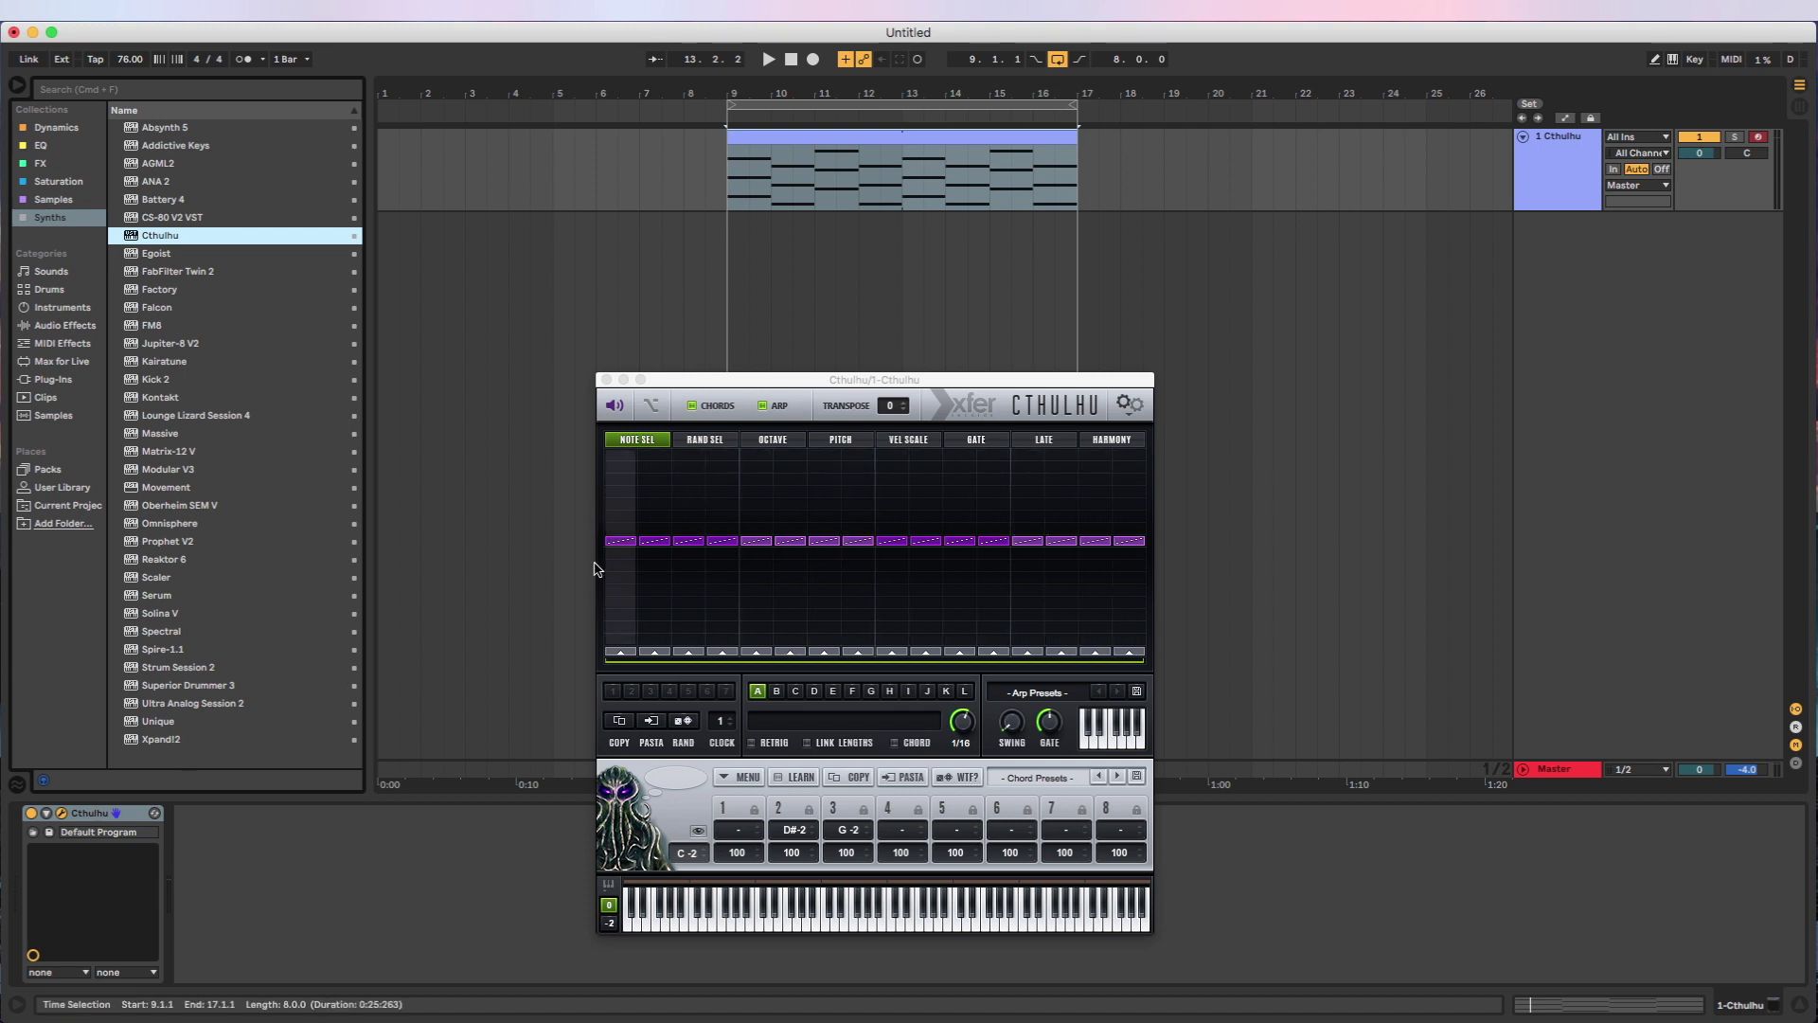
key("super+z")
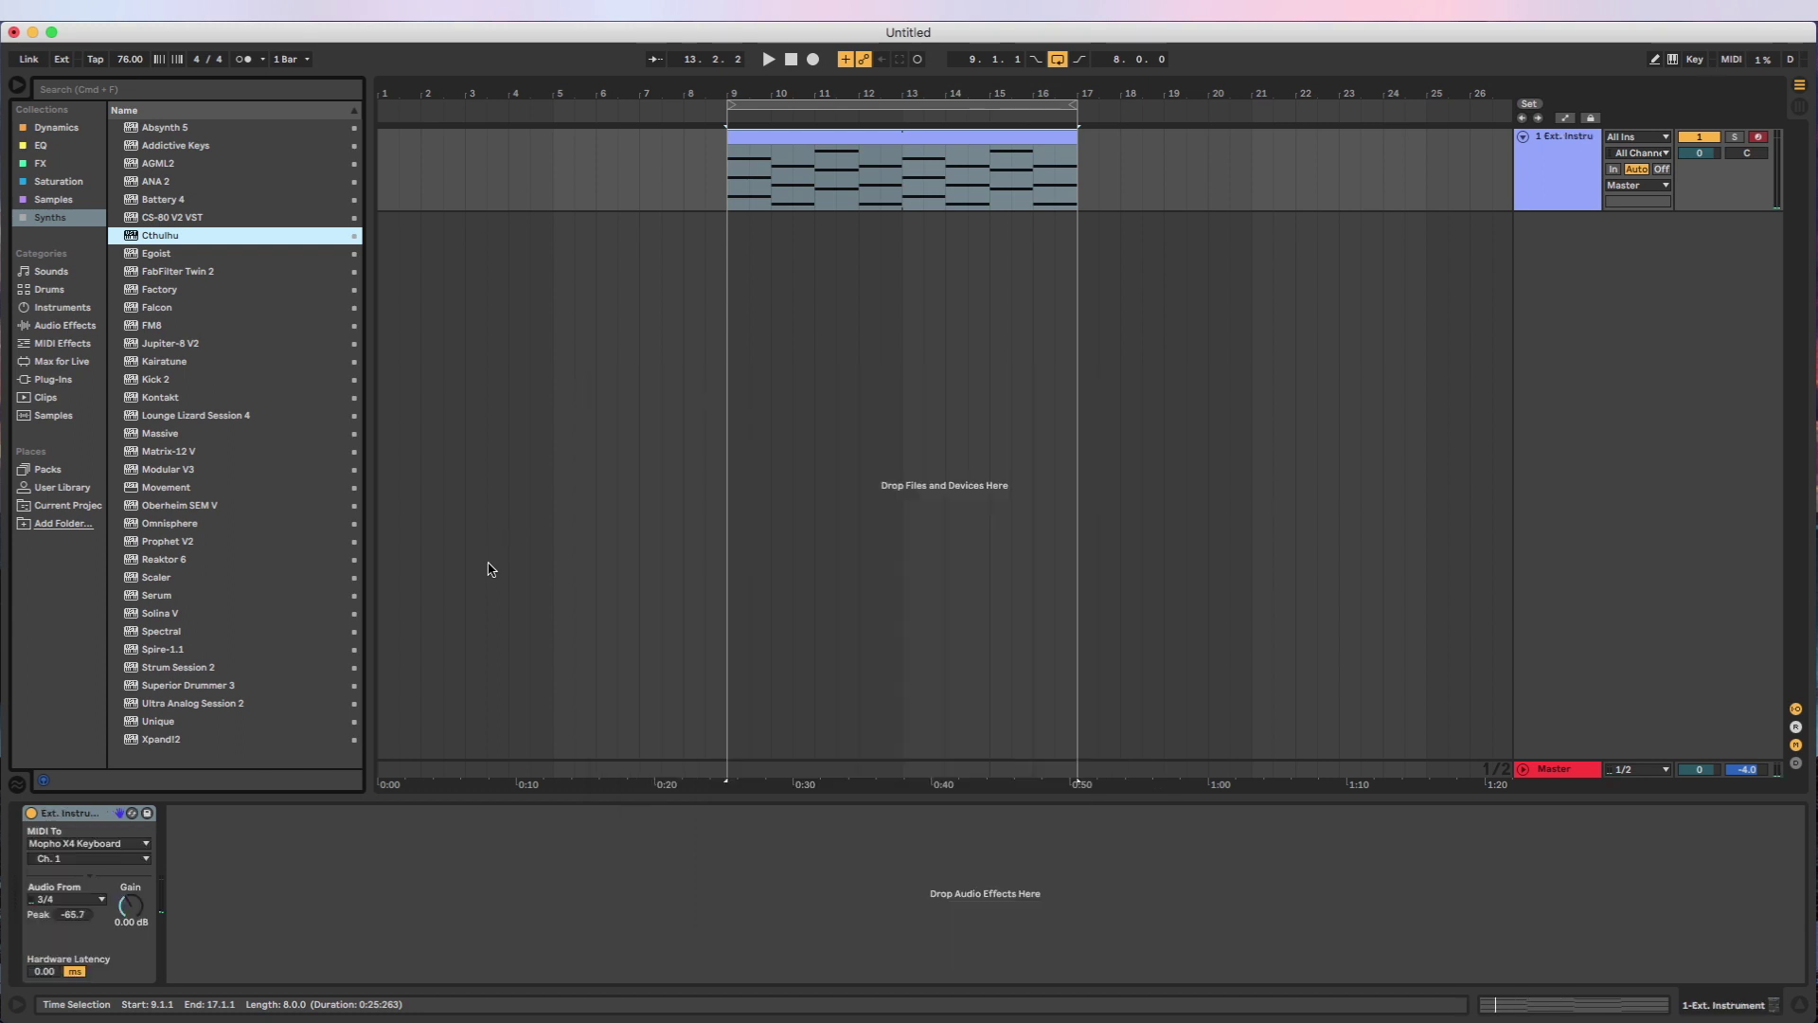
- Insert a new MIDI track and move the External Instrument track below it
left_click(1551, 192)
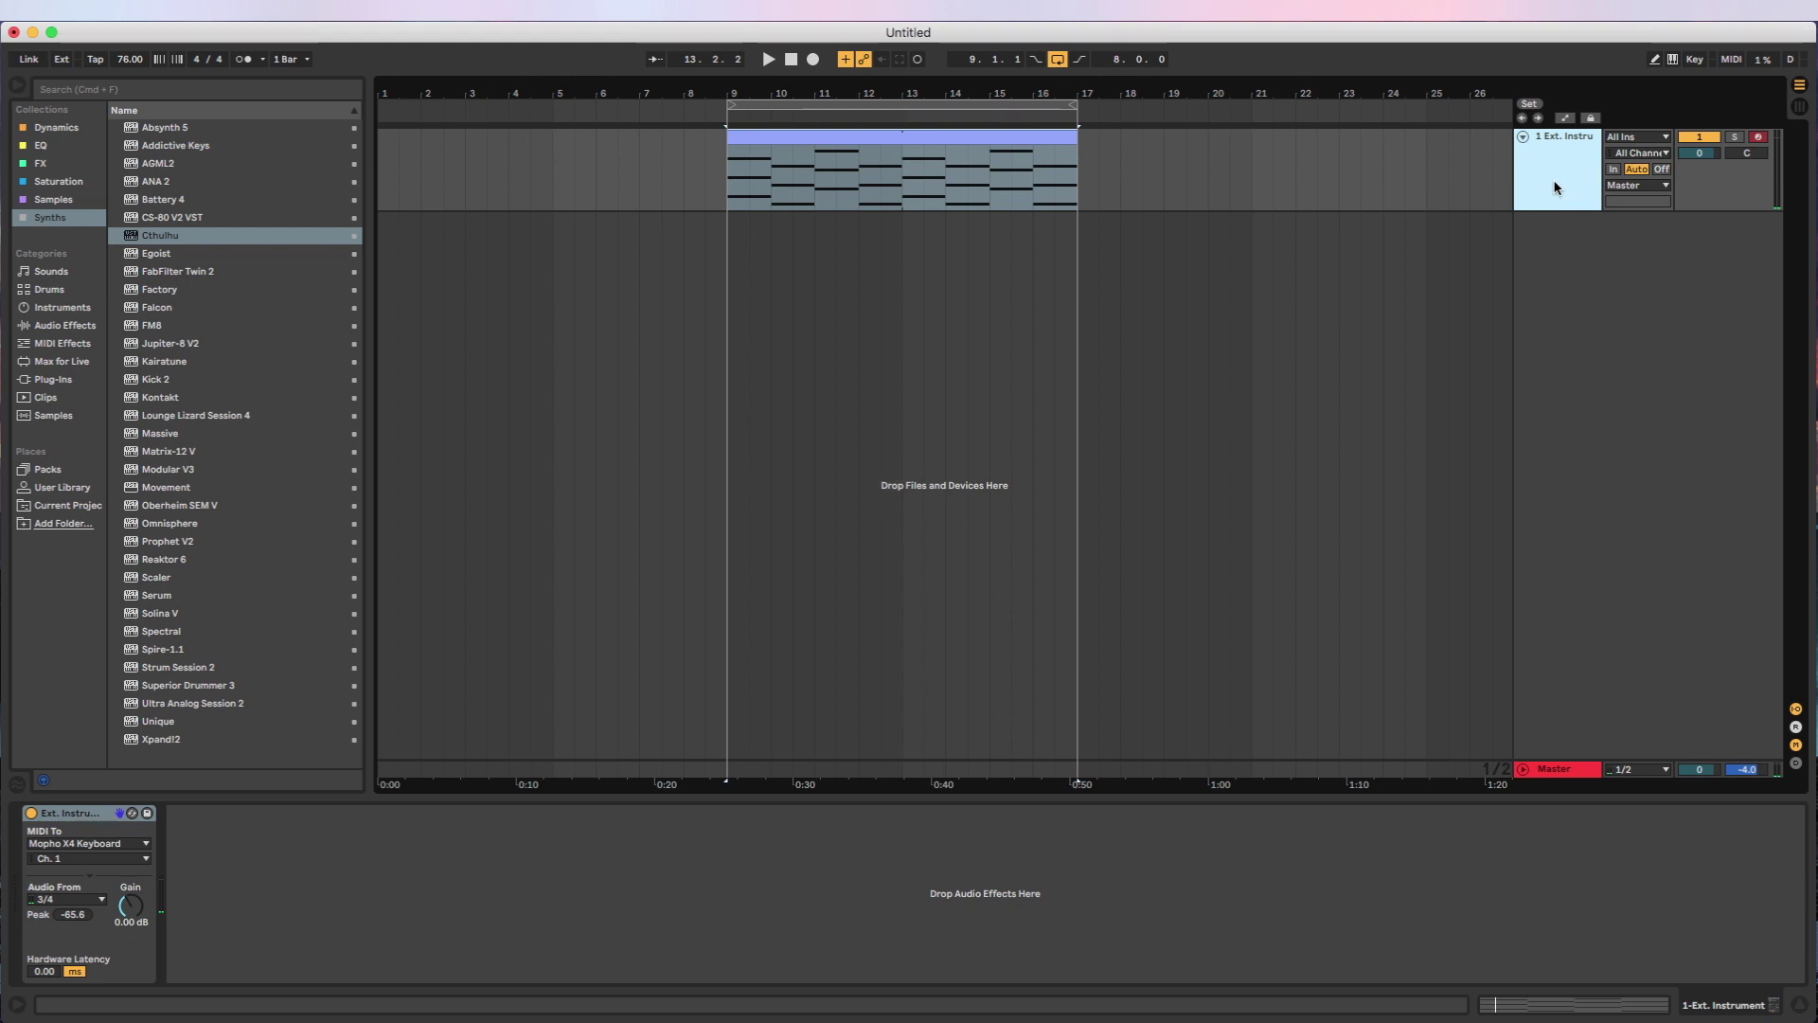
key("super+shift+t")
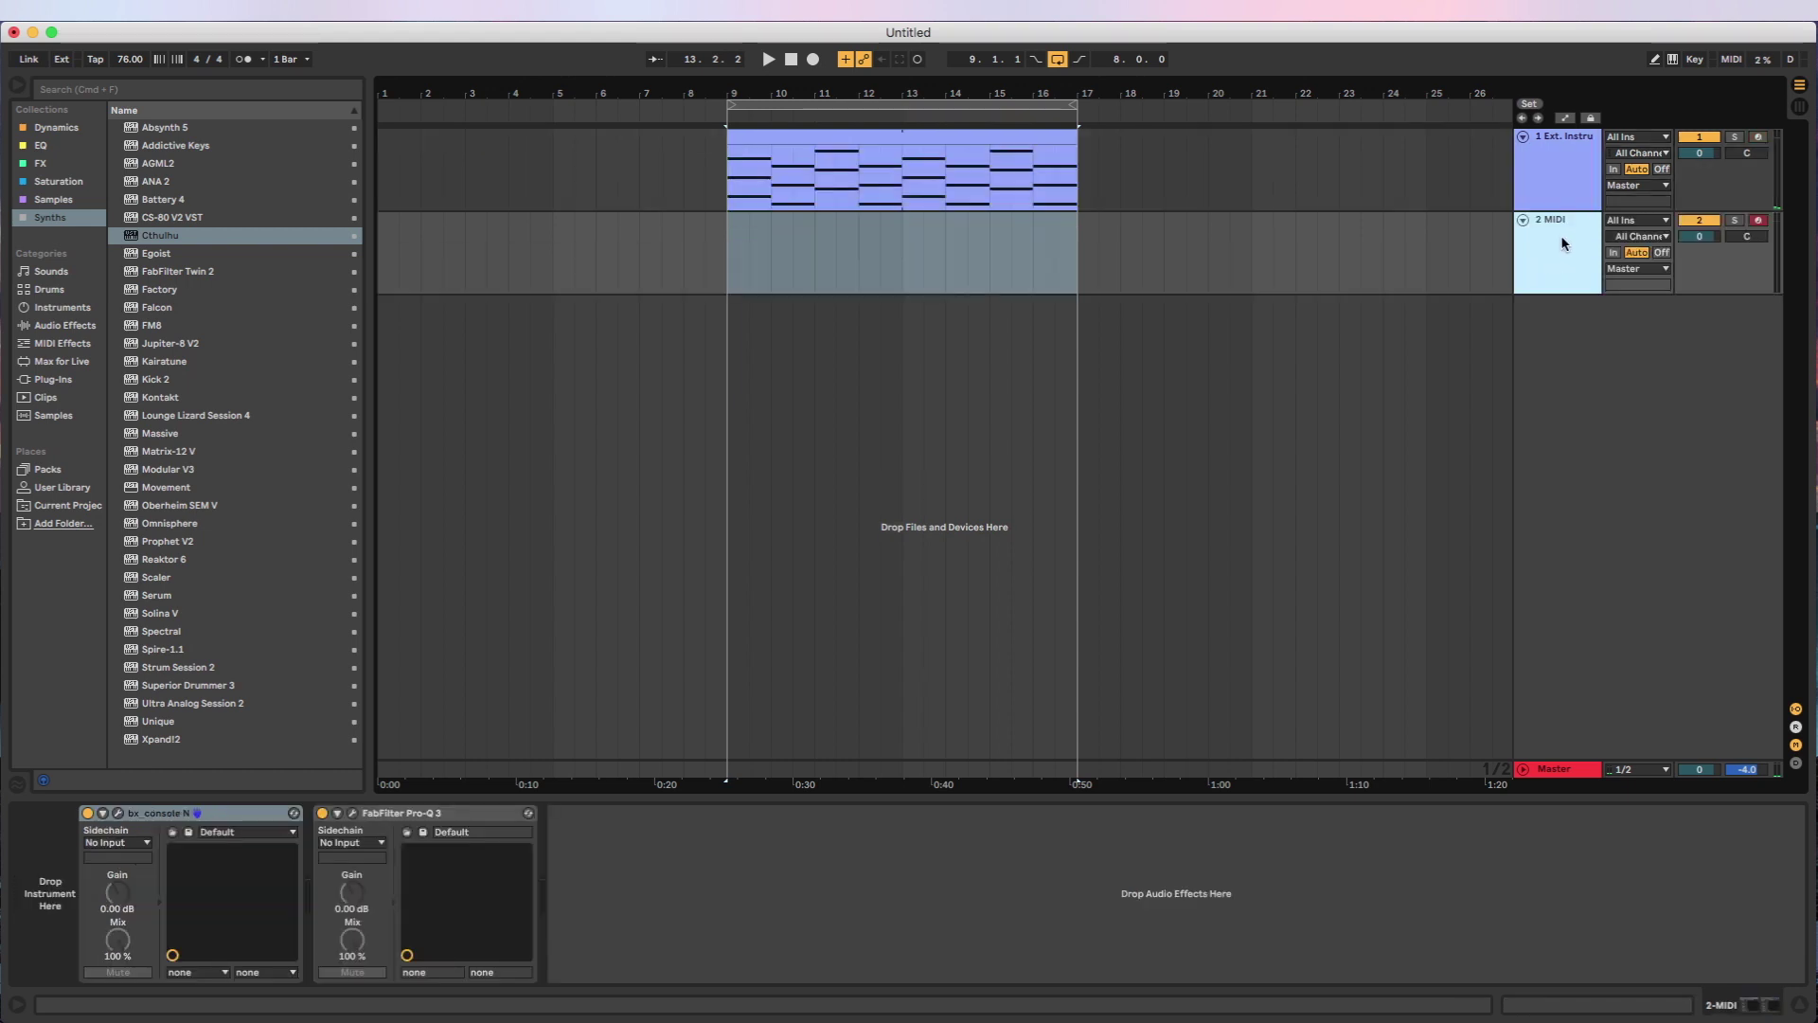
left_click_drag(1558, 155, 1553, 360)
left_click(933, 223)
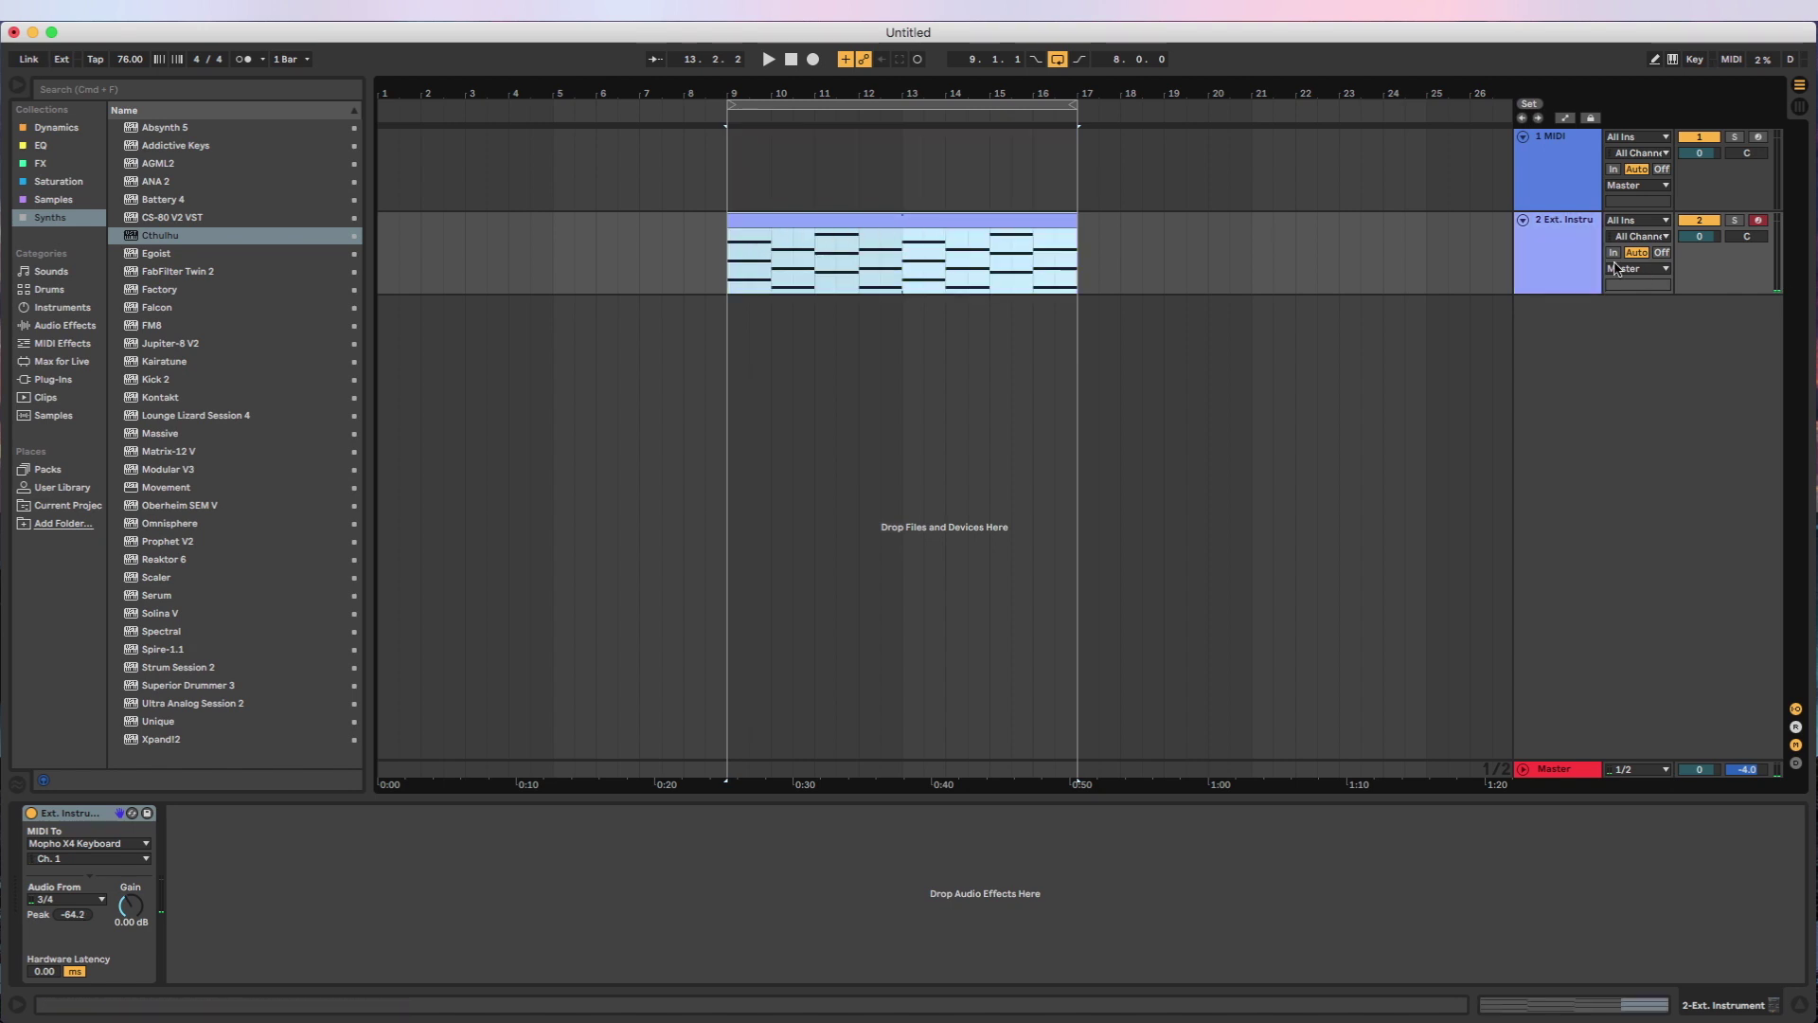
- Move the chord clip onto the MIDI track and delete its bx_console N and Pro-Q 3 effects
left_click(1553, 261)
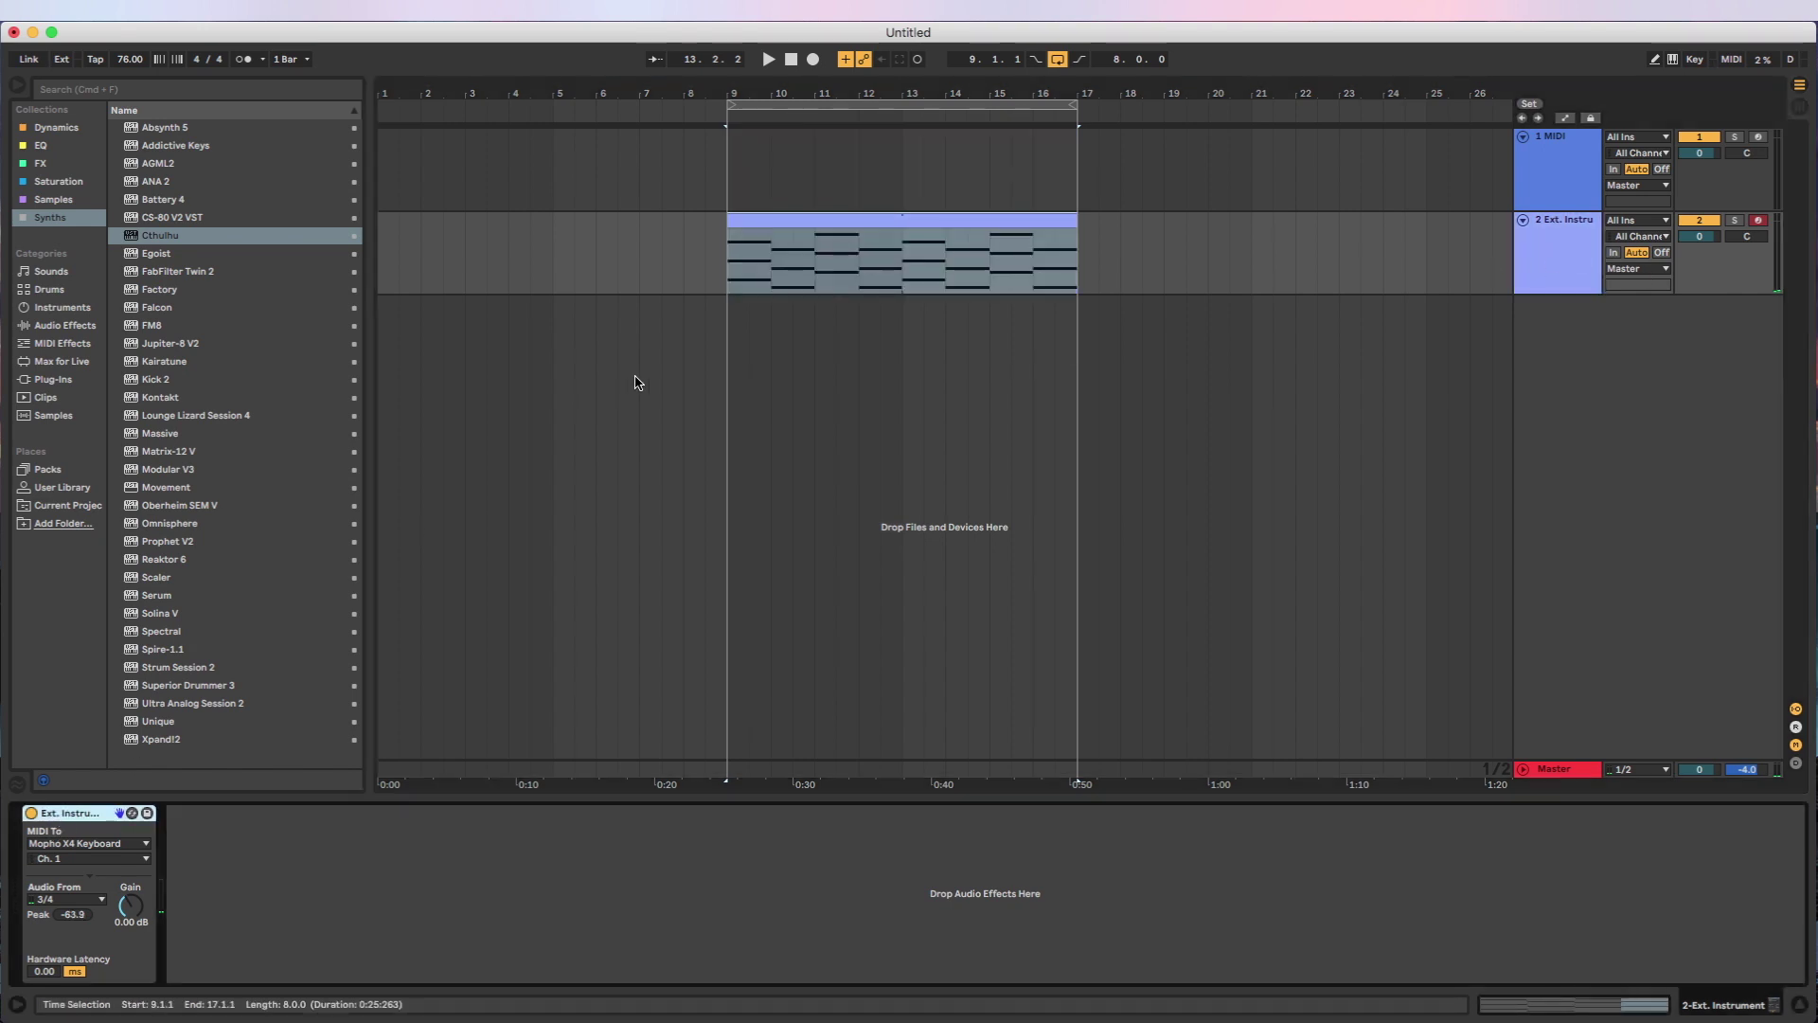
left_click_drag(803, 245, 807, 146)
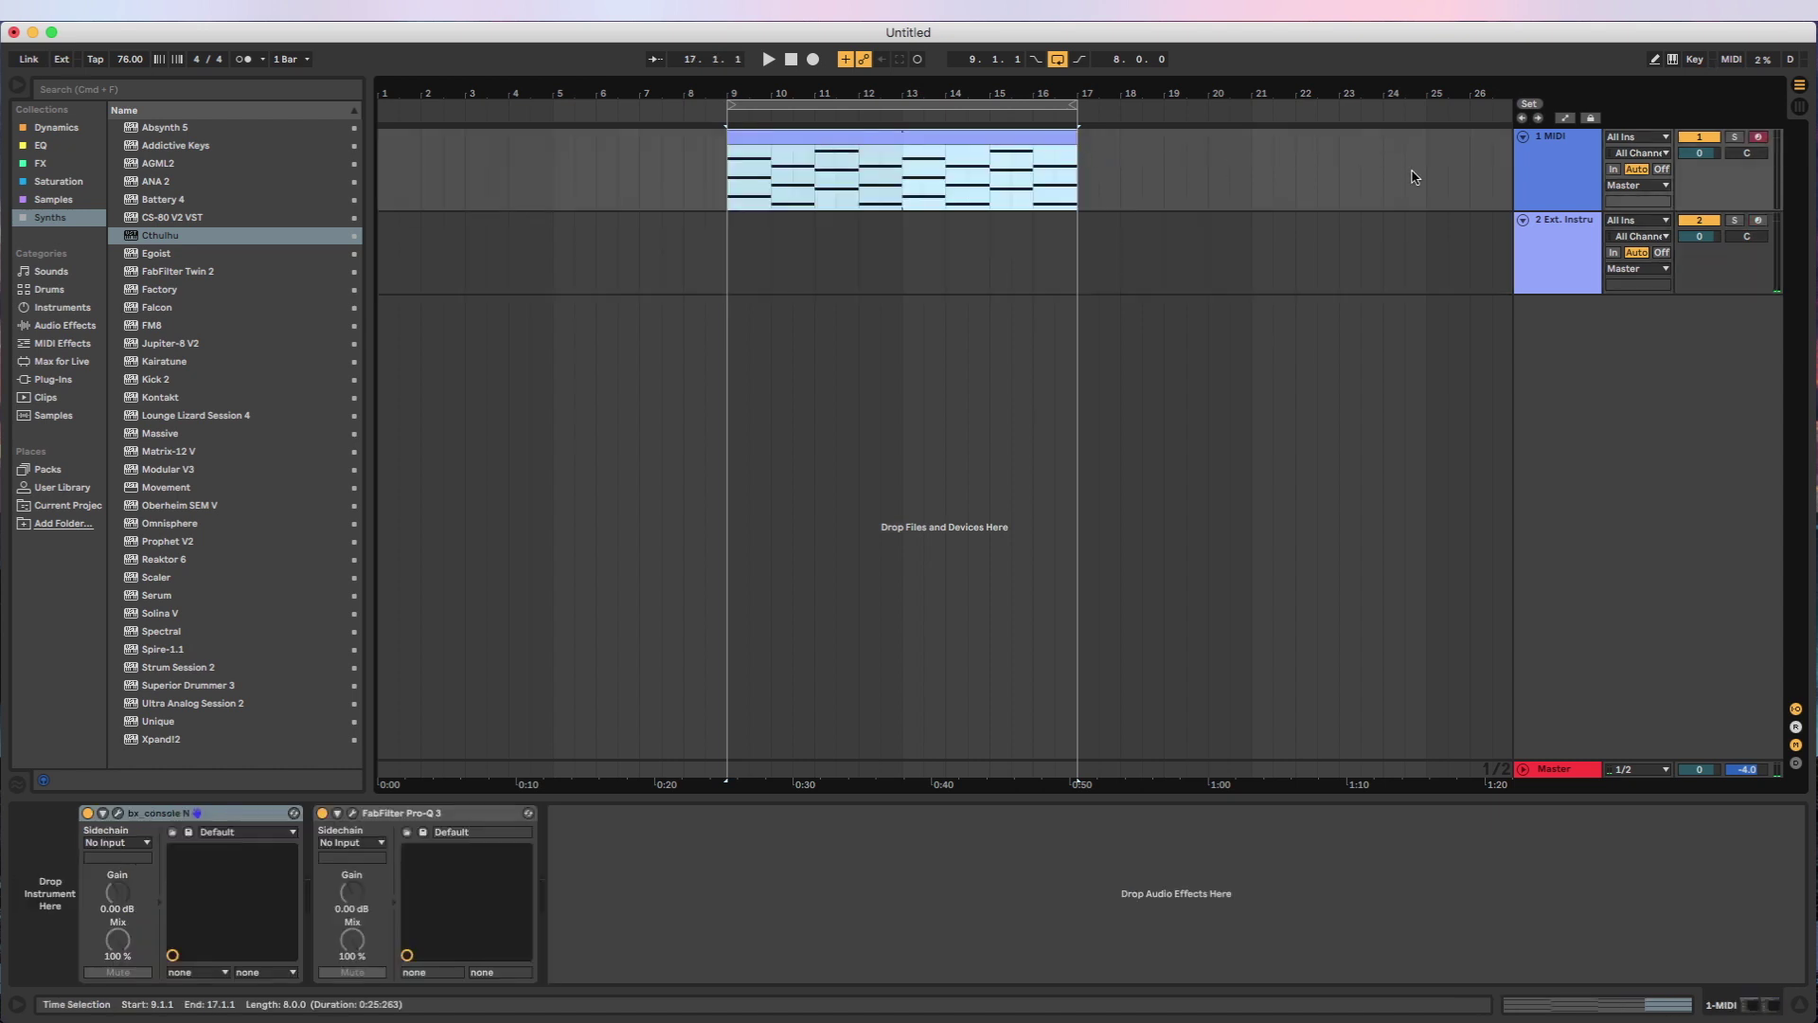
left_click(1534, 180)
left_click(244, 813)
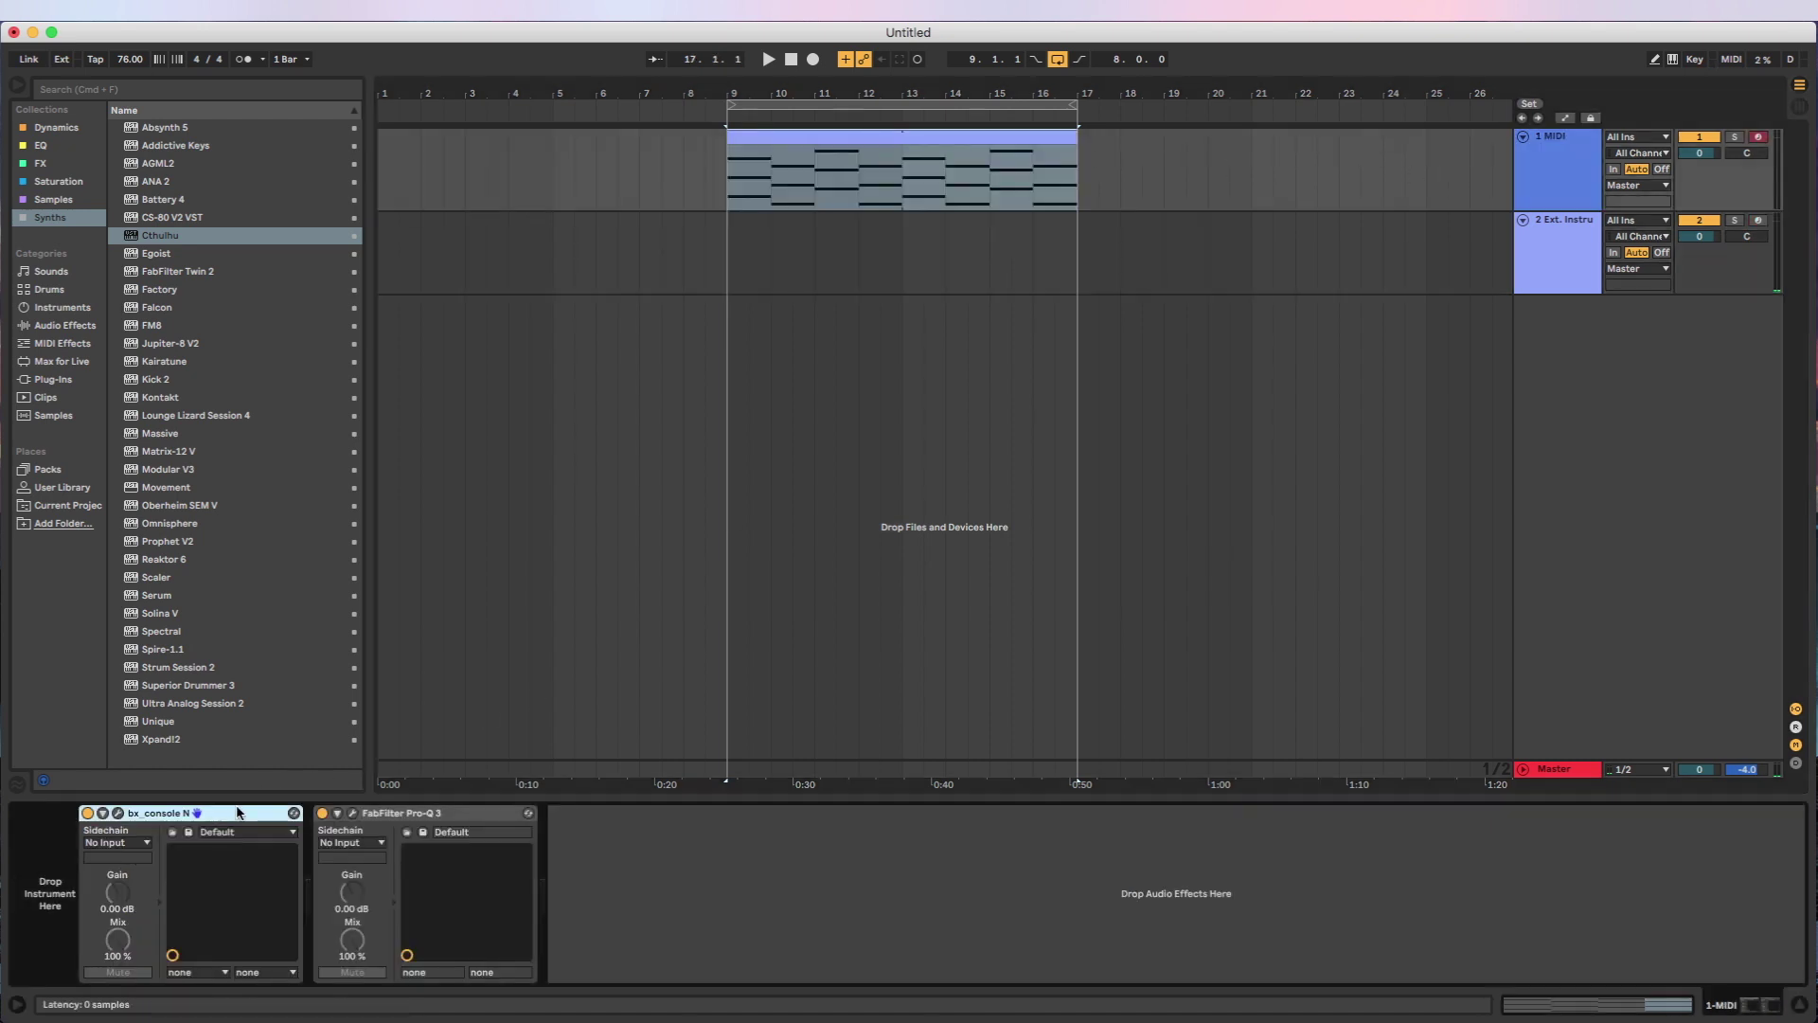
key("Delete")
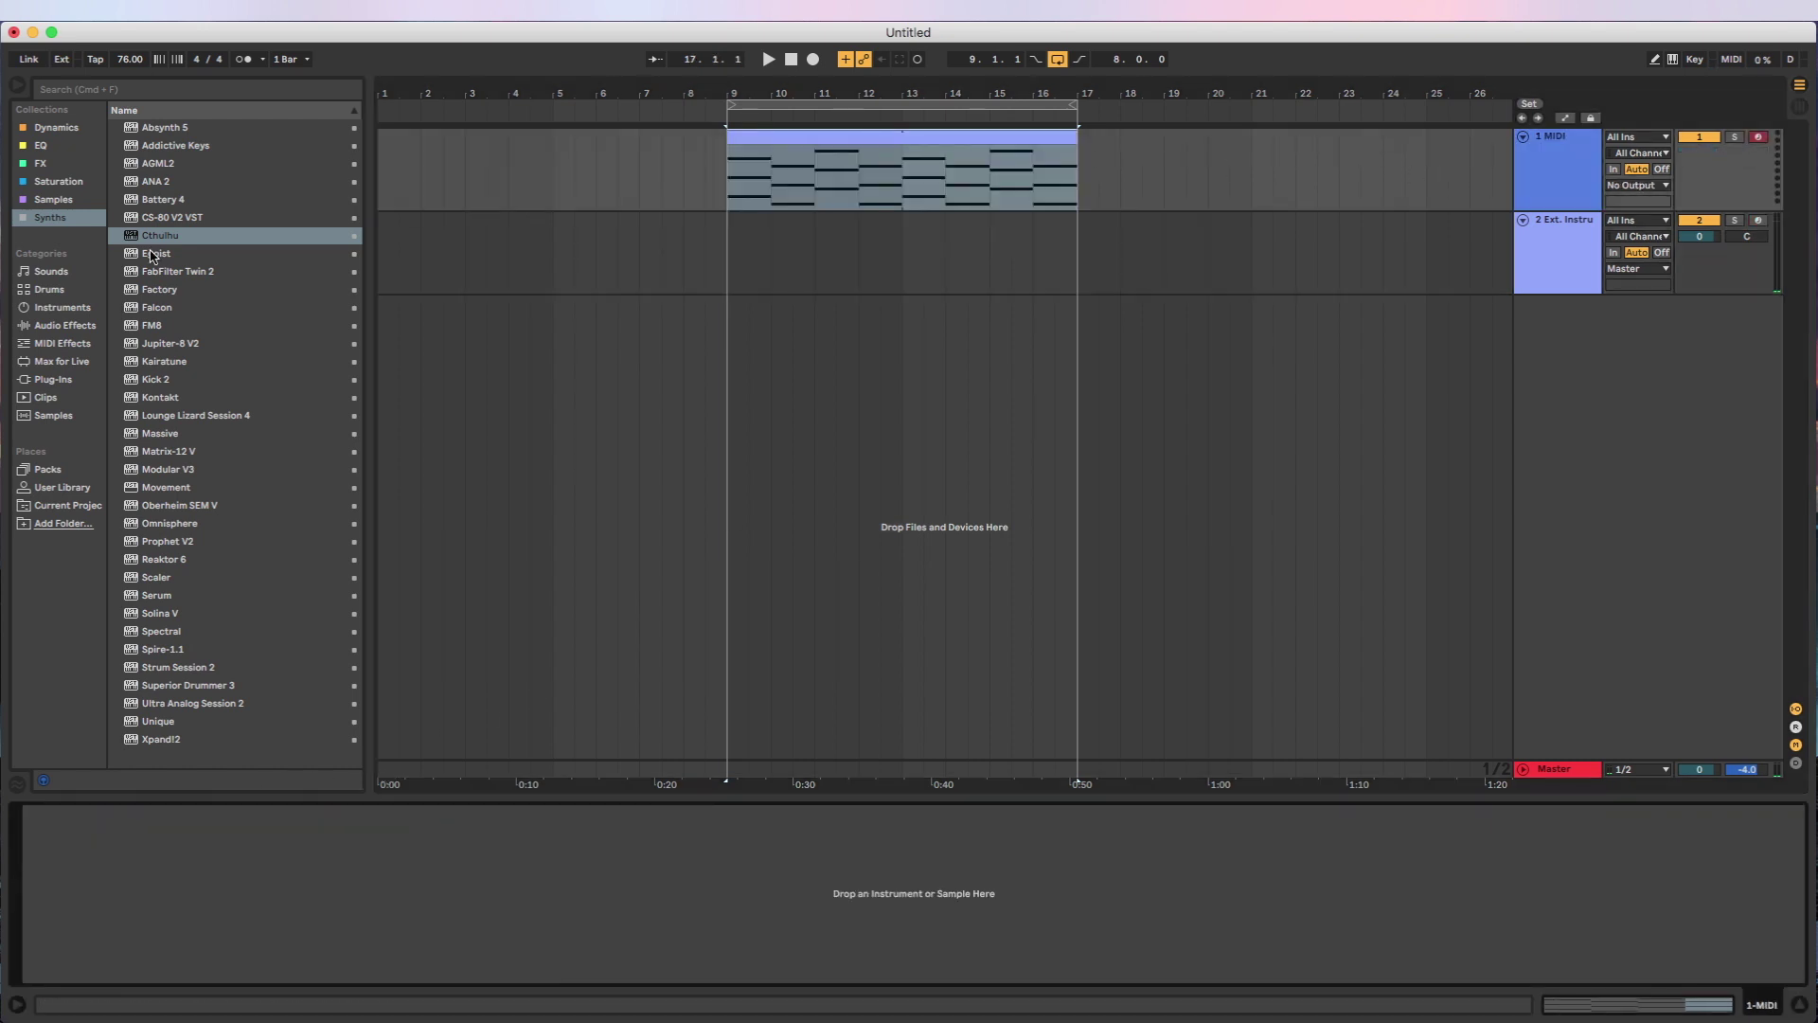
- Load Cthulhu onto track 1, play the clip, and draw varied pitches into Cthulhu's note steps
left_click_drag(143, 241, 915, 177)
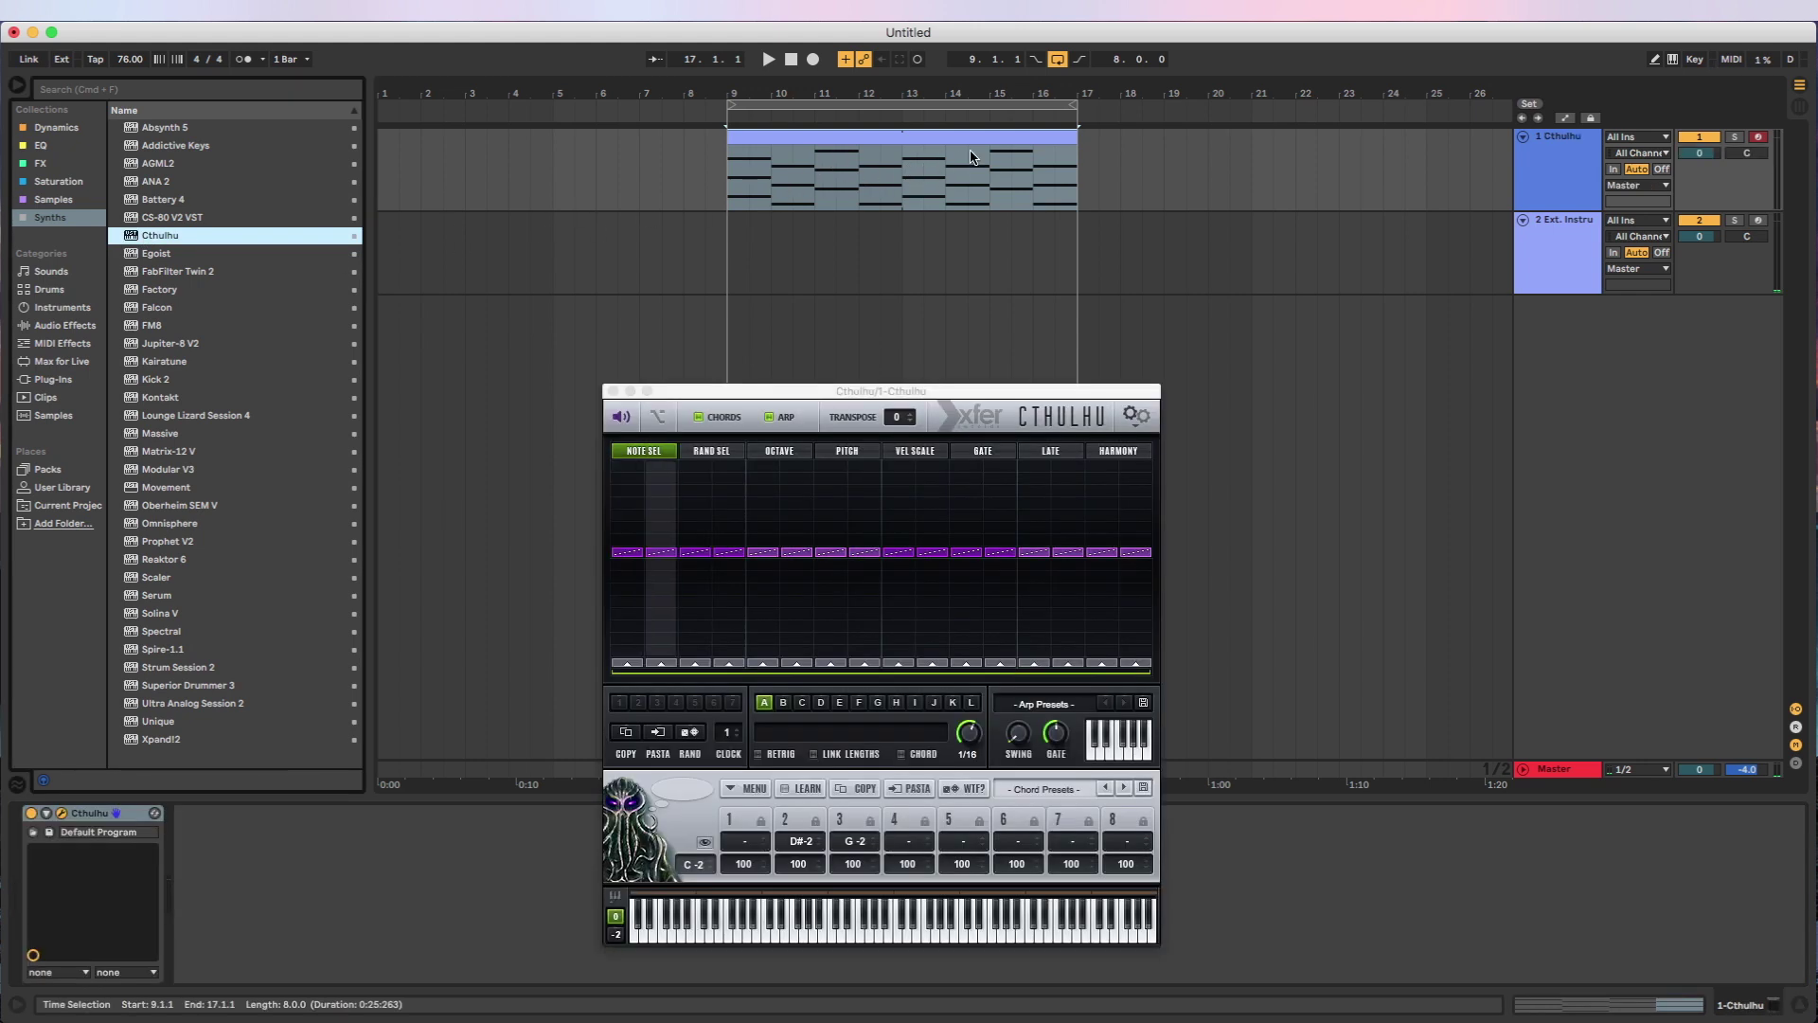
left_click(1536, 164)
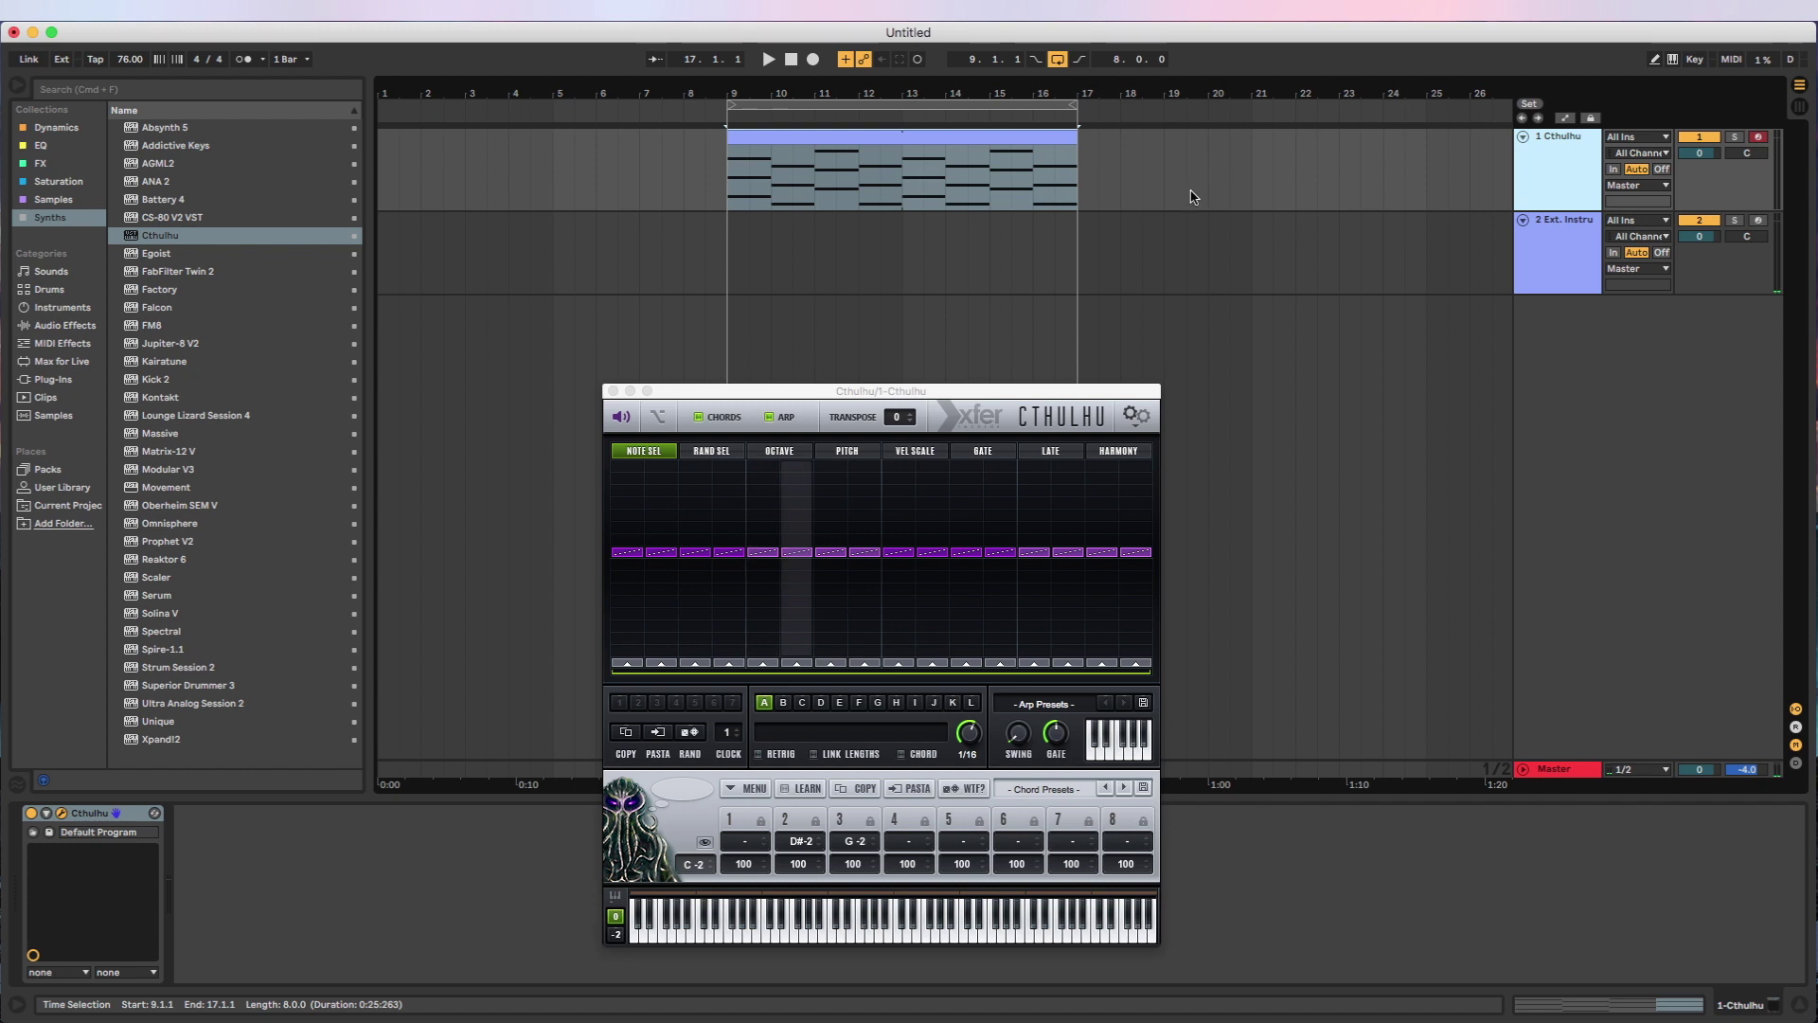
left_click(873, 160)
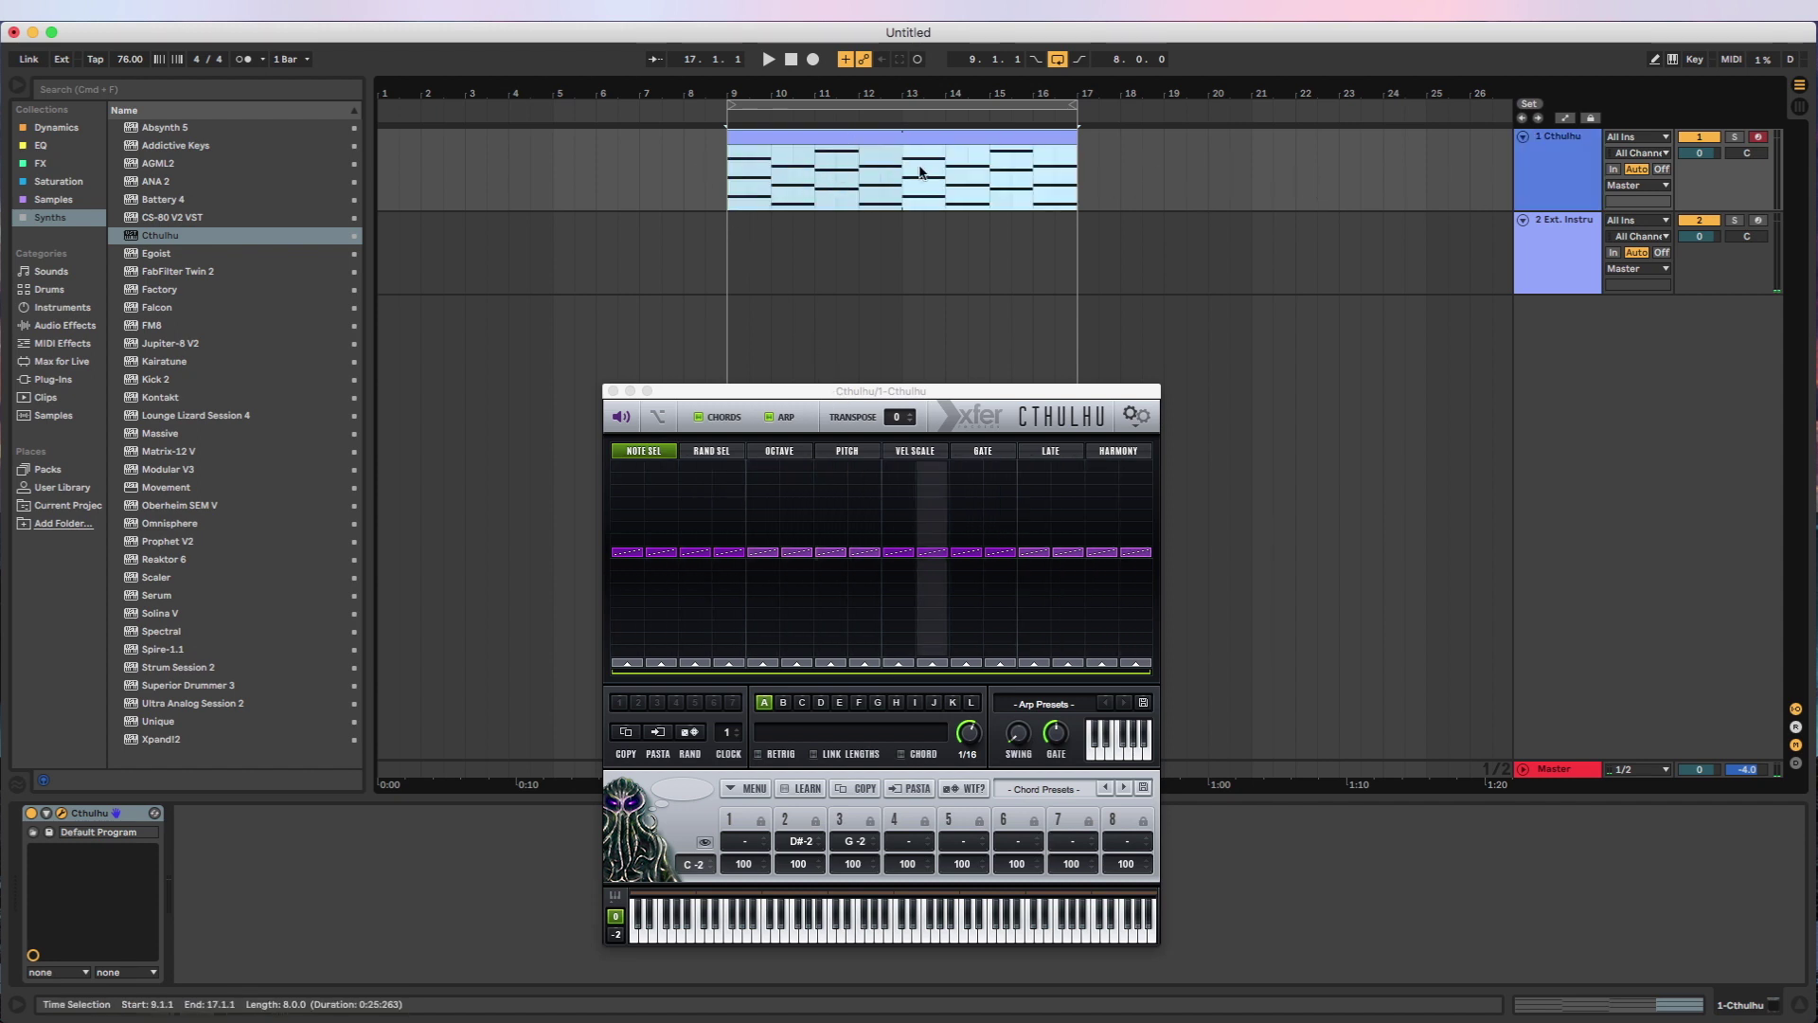
key("space")
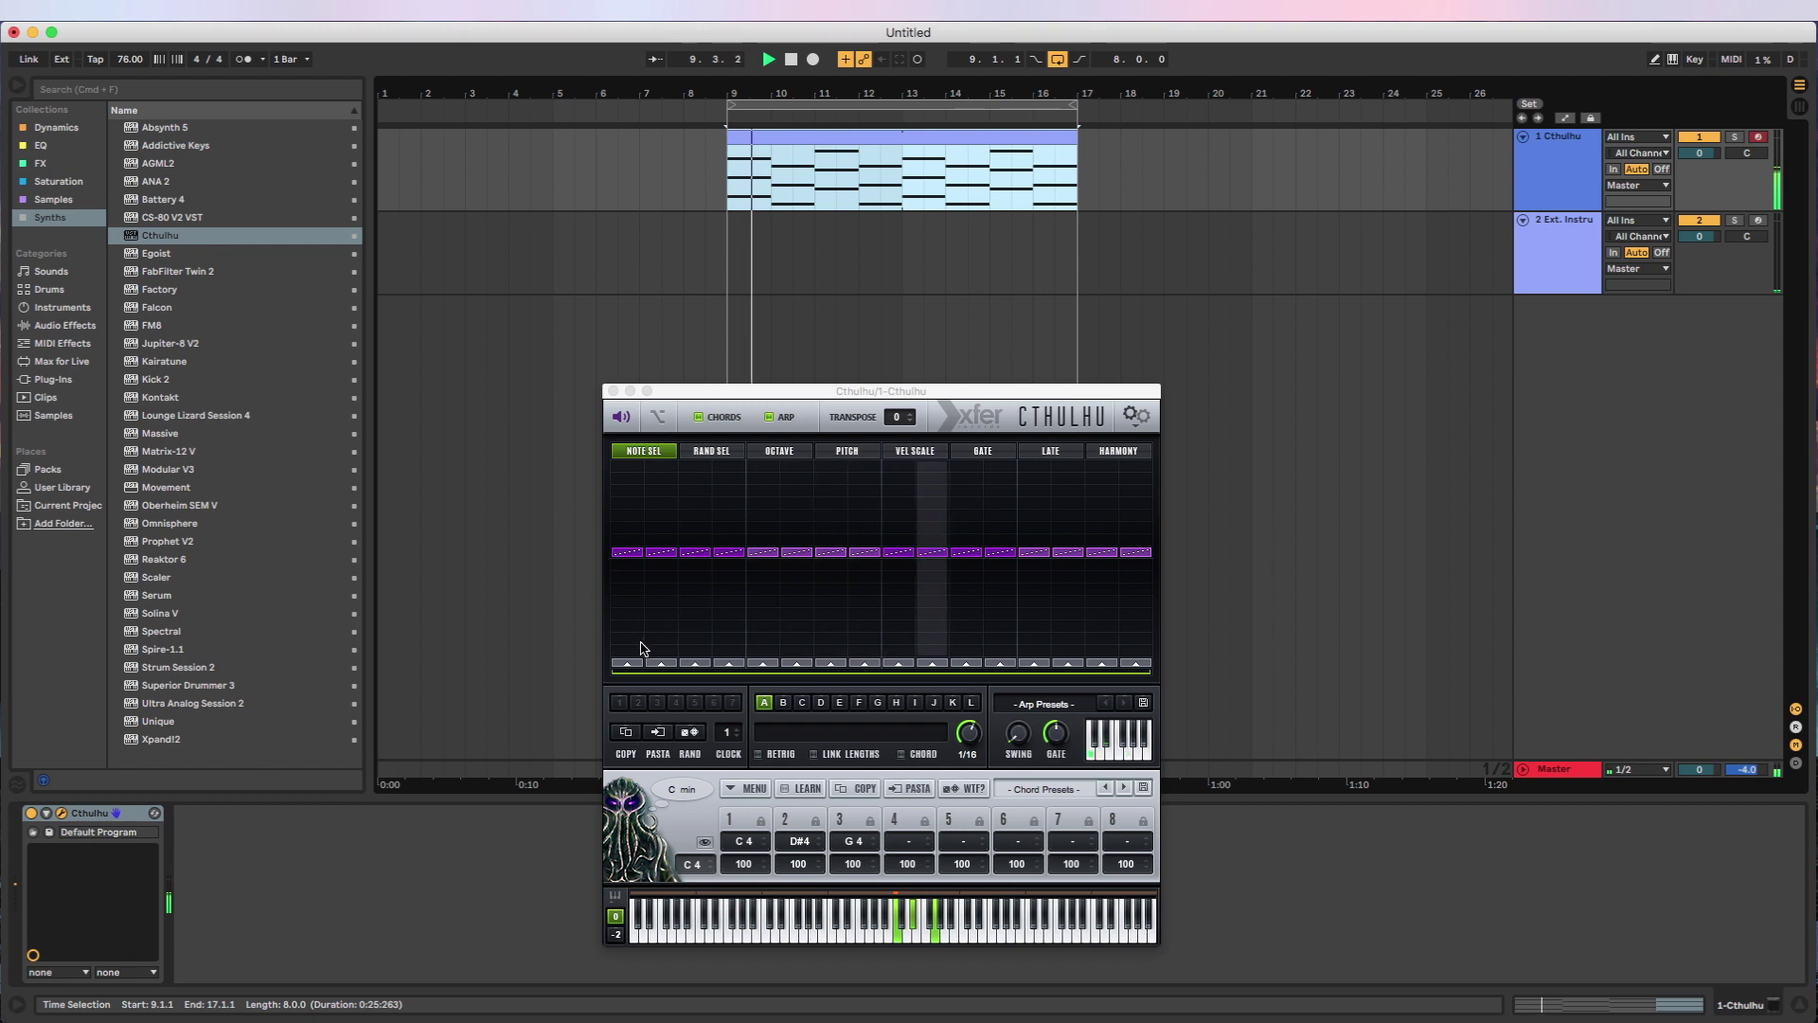
mouse_move(616, 653)
left_mouse_down()
mouse_move(662, 529)
mouse_move(773, 619)
mouse_move(867, 511)
mouse_move(1013, 523)
mouse_move(1120, 623)
left_mouse_up()
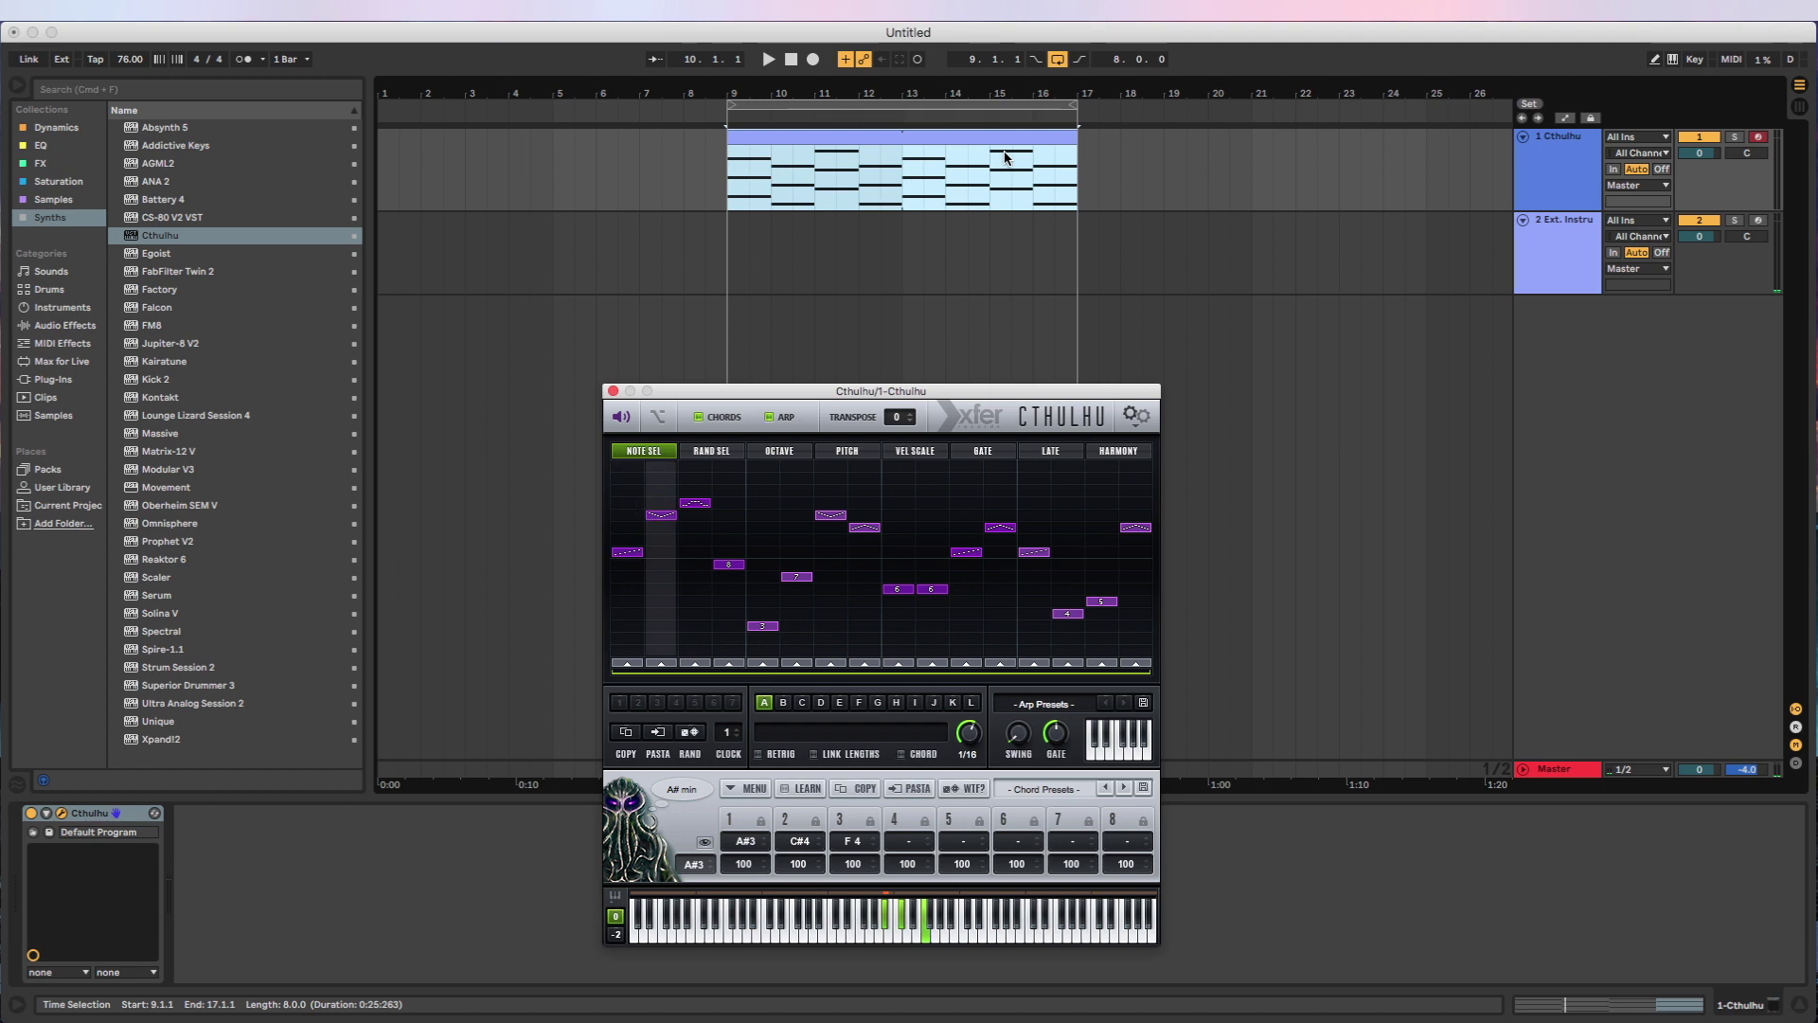
left_click(1646, 192)
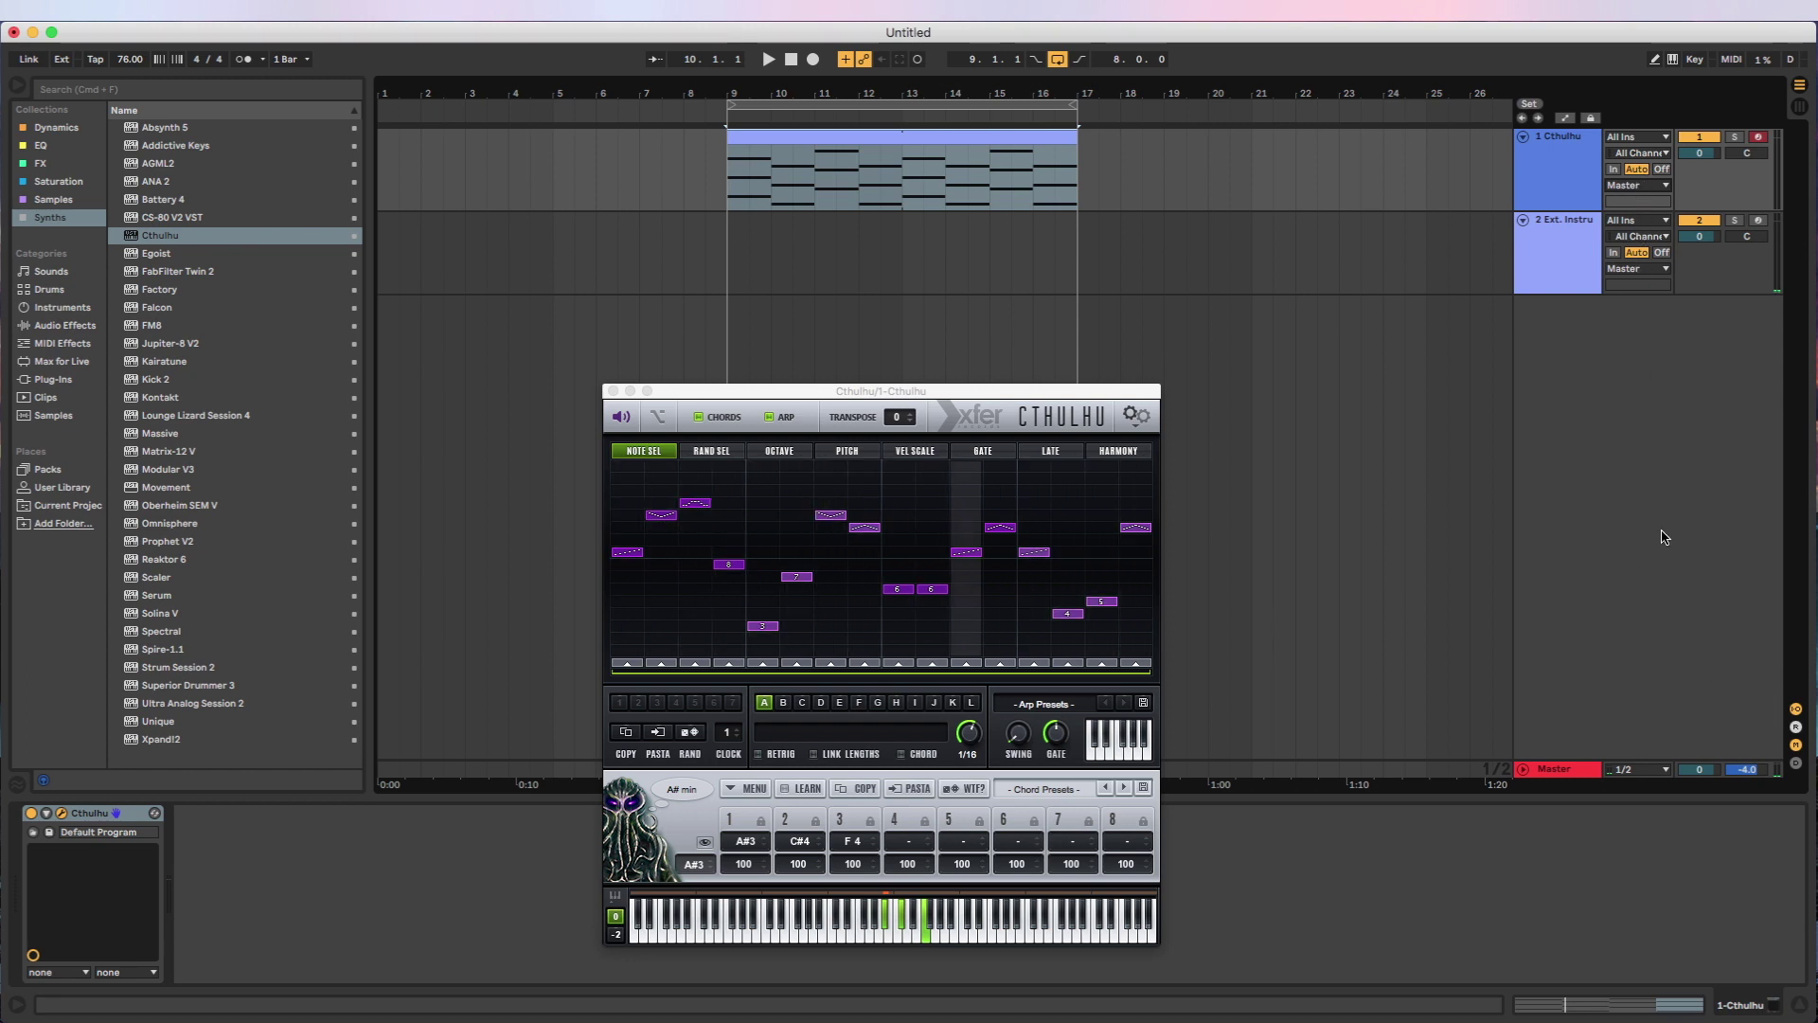
- Route the Cthulhu track's Audio To output to Sends Only
left_click(1797, 711)
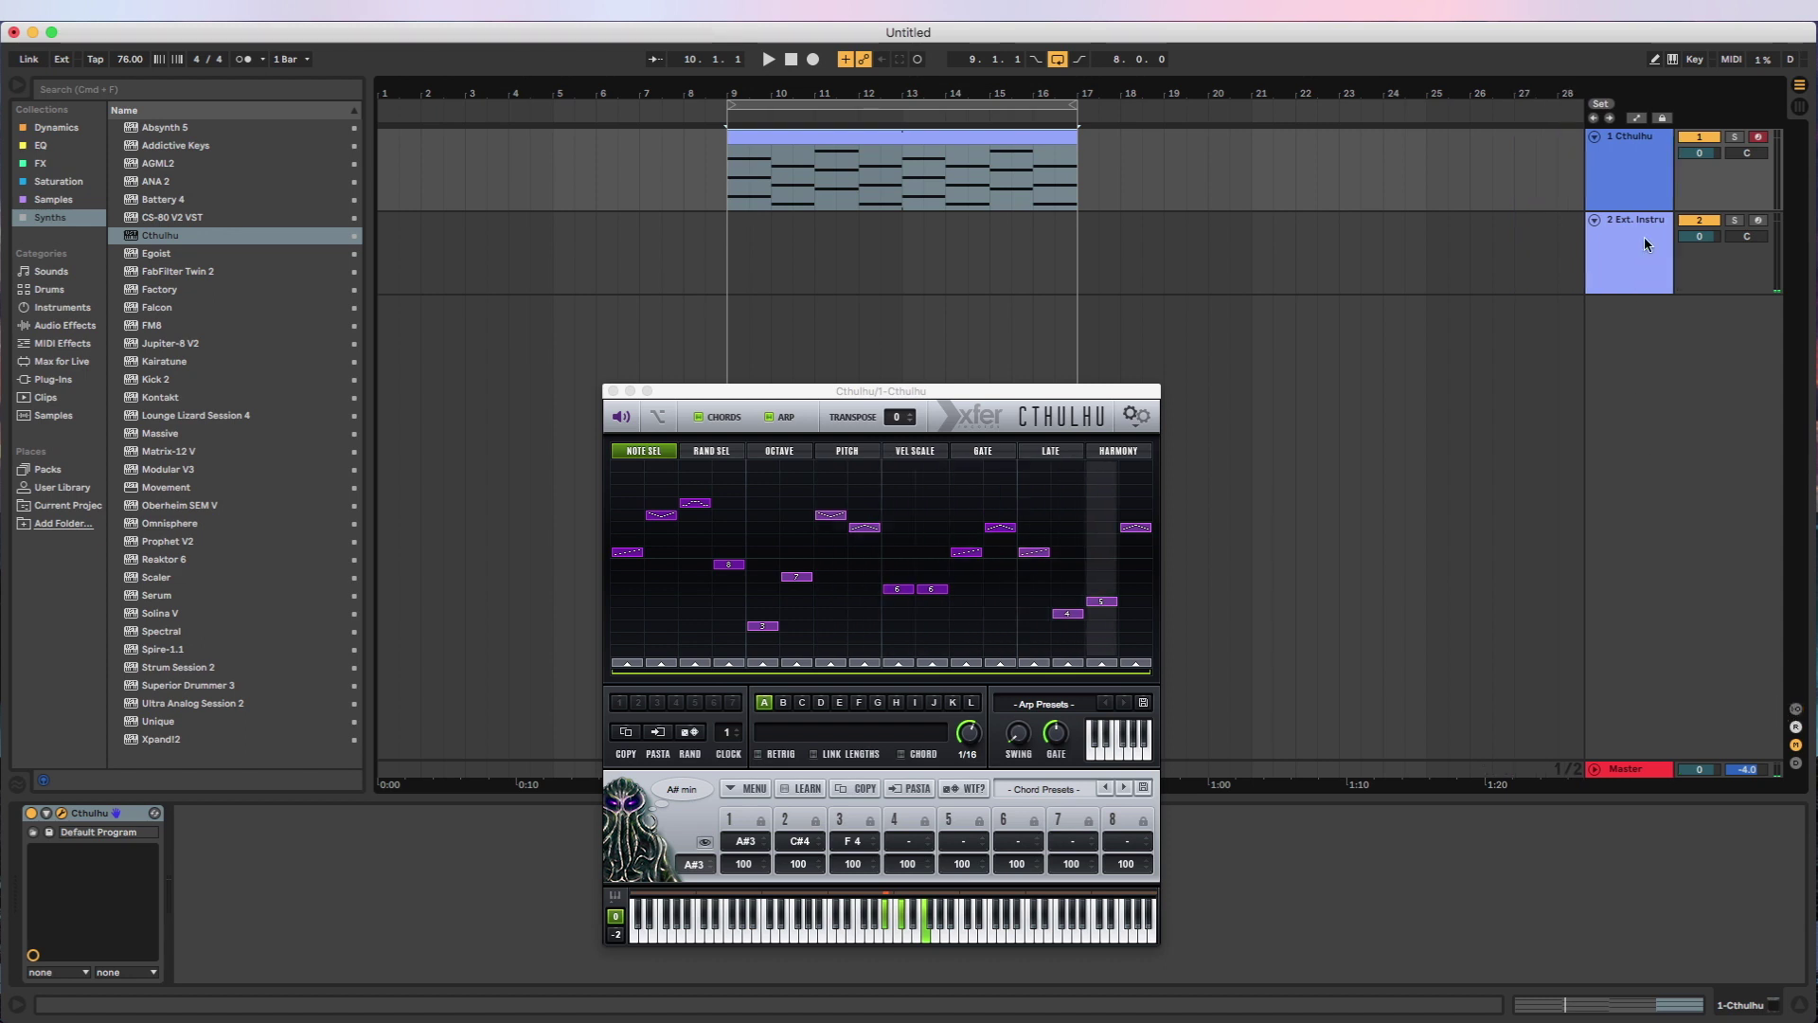
left_click(1796, 710)
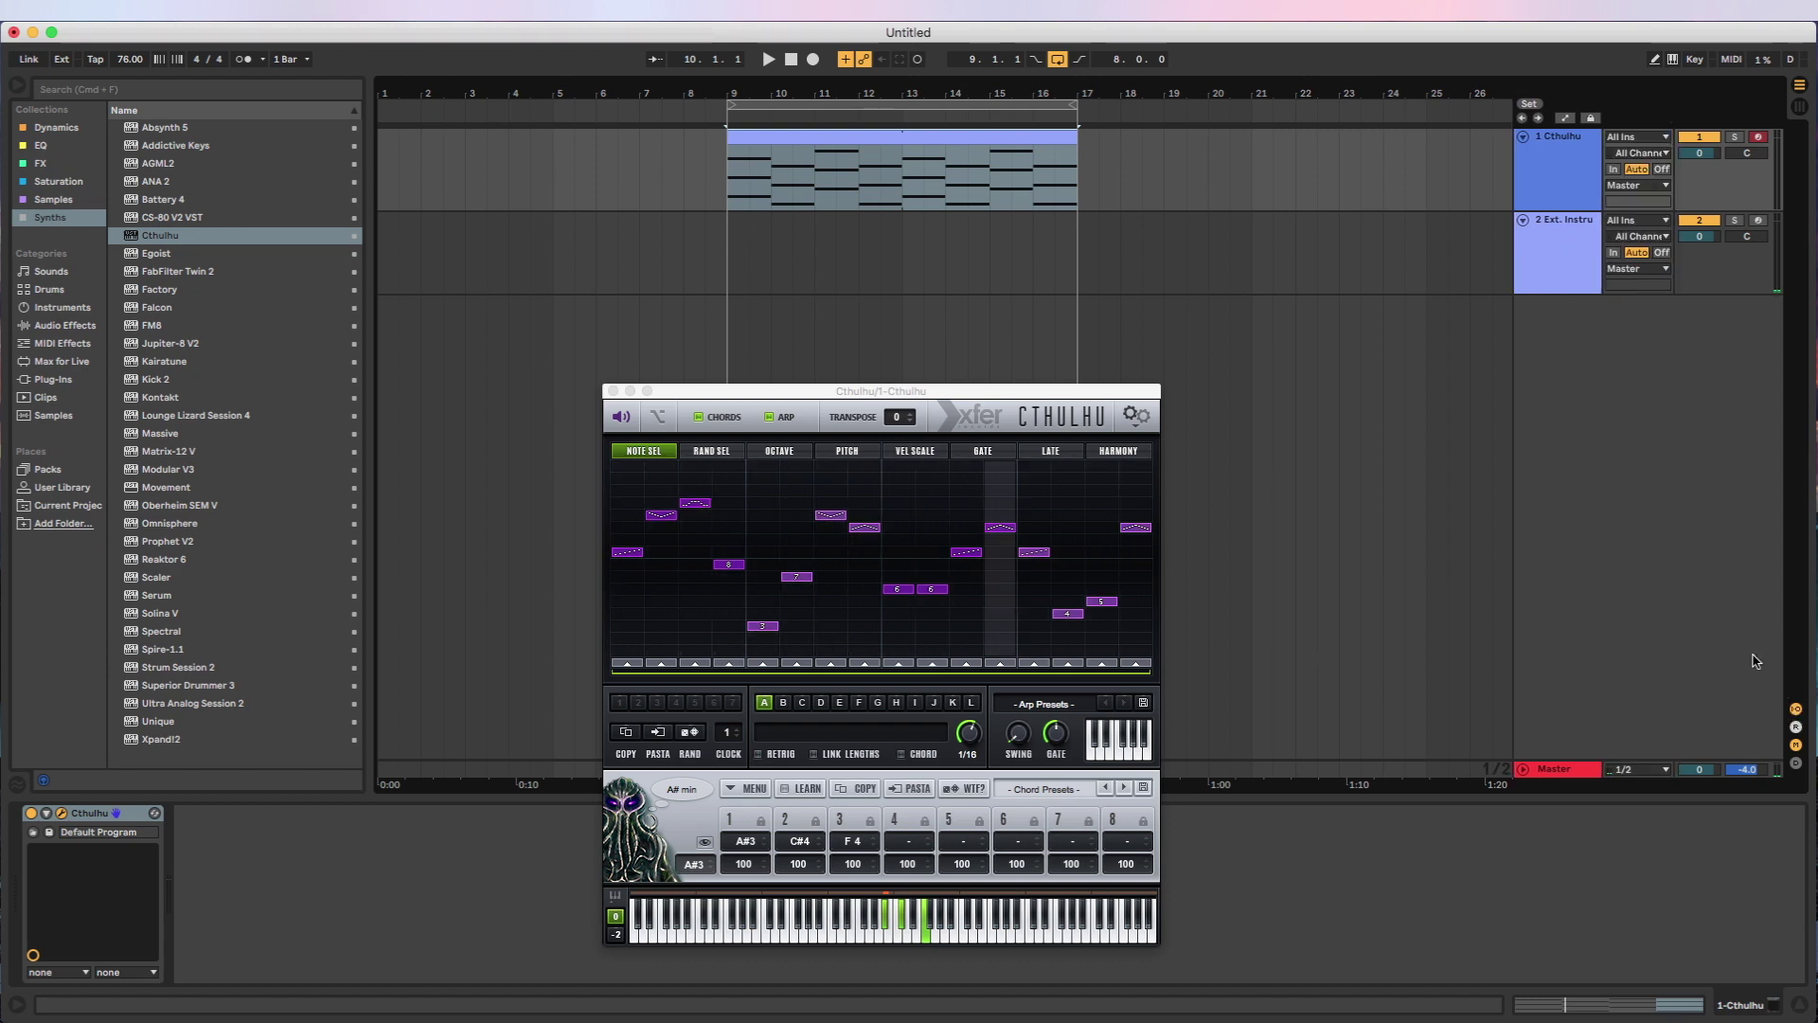
left_click(1621, 186)
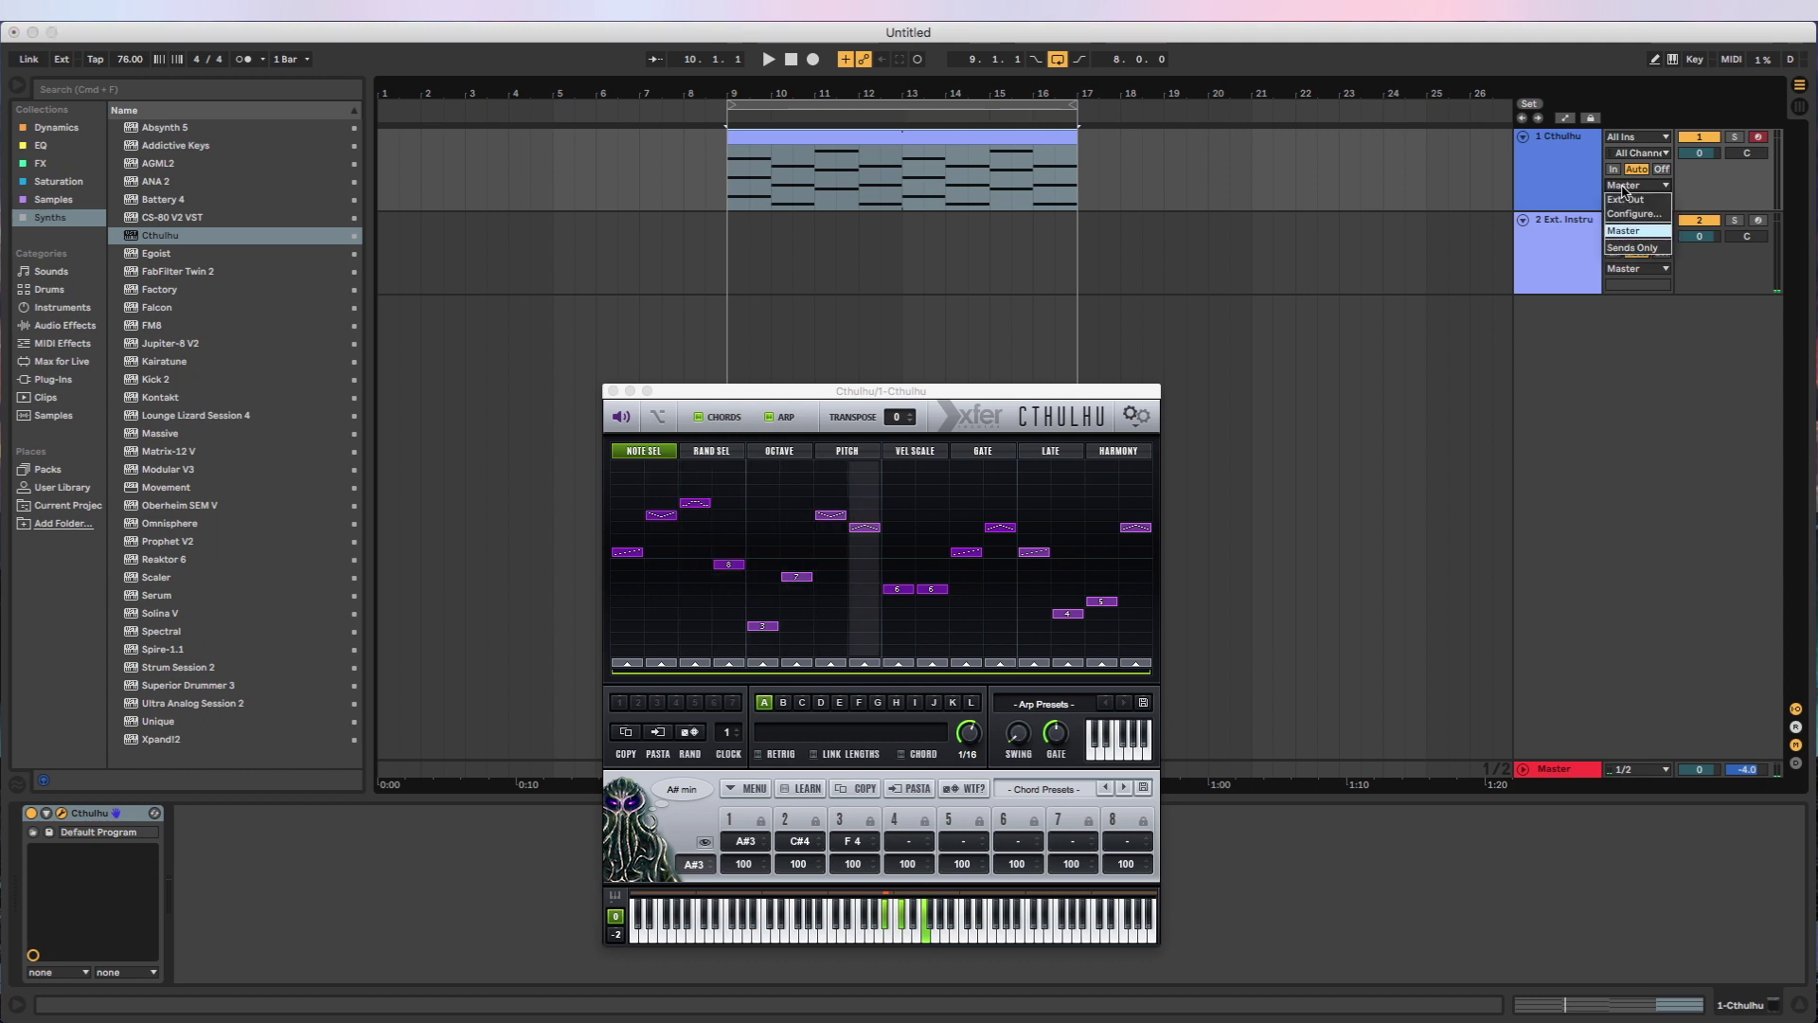
left_click(1633, 247)
- Play the MIDI clip and bring up the Ext Synth track's MIDI From choices
left_click(979, 121)
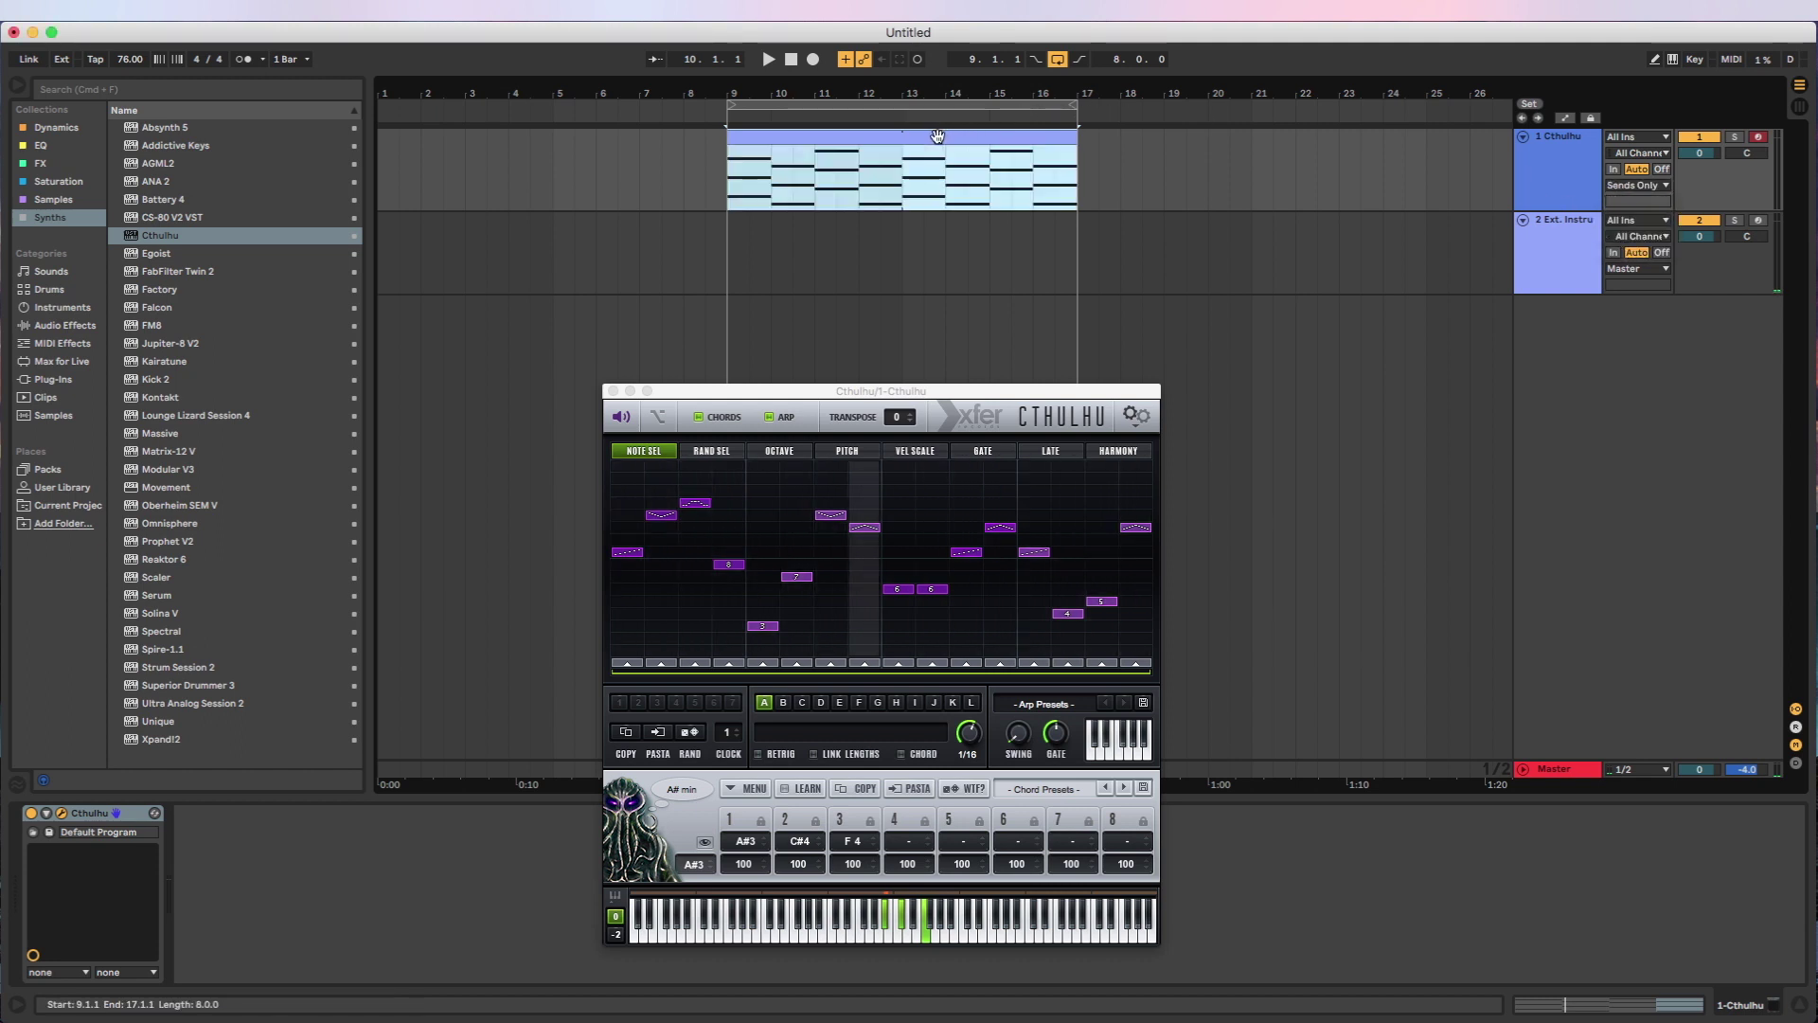
key("space")
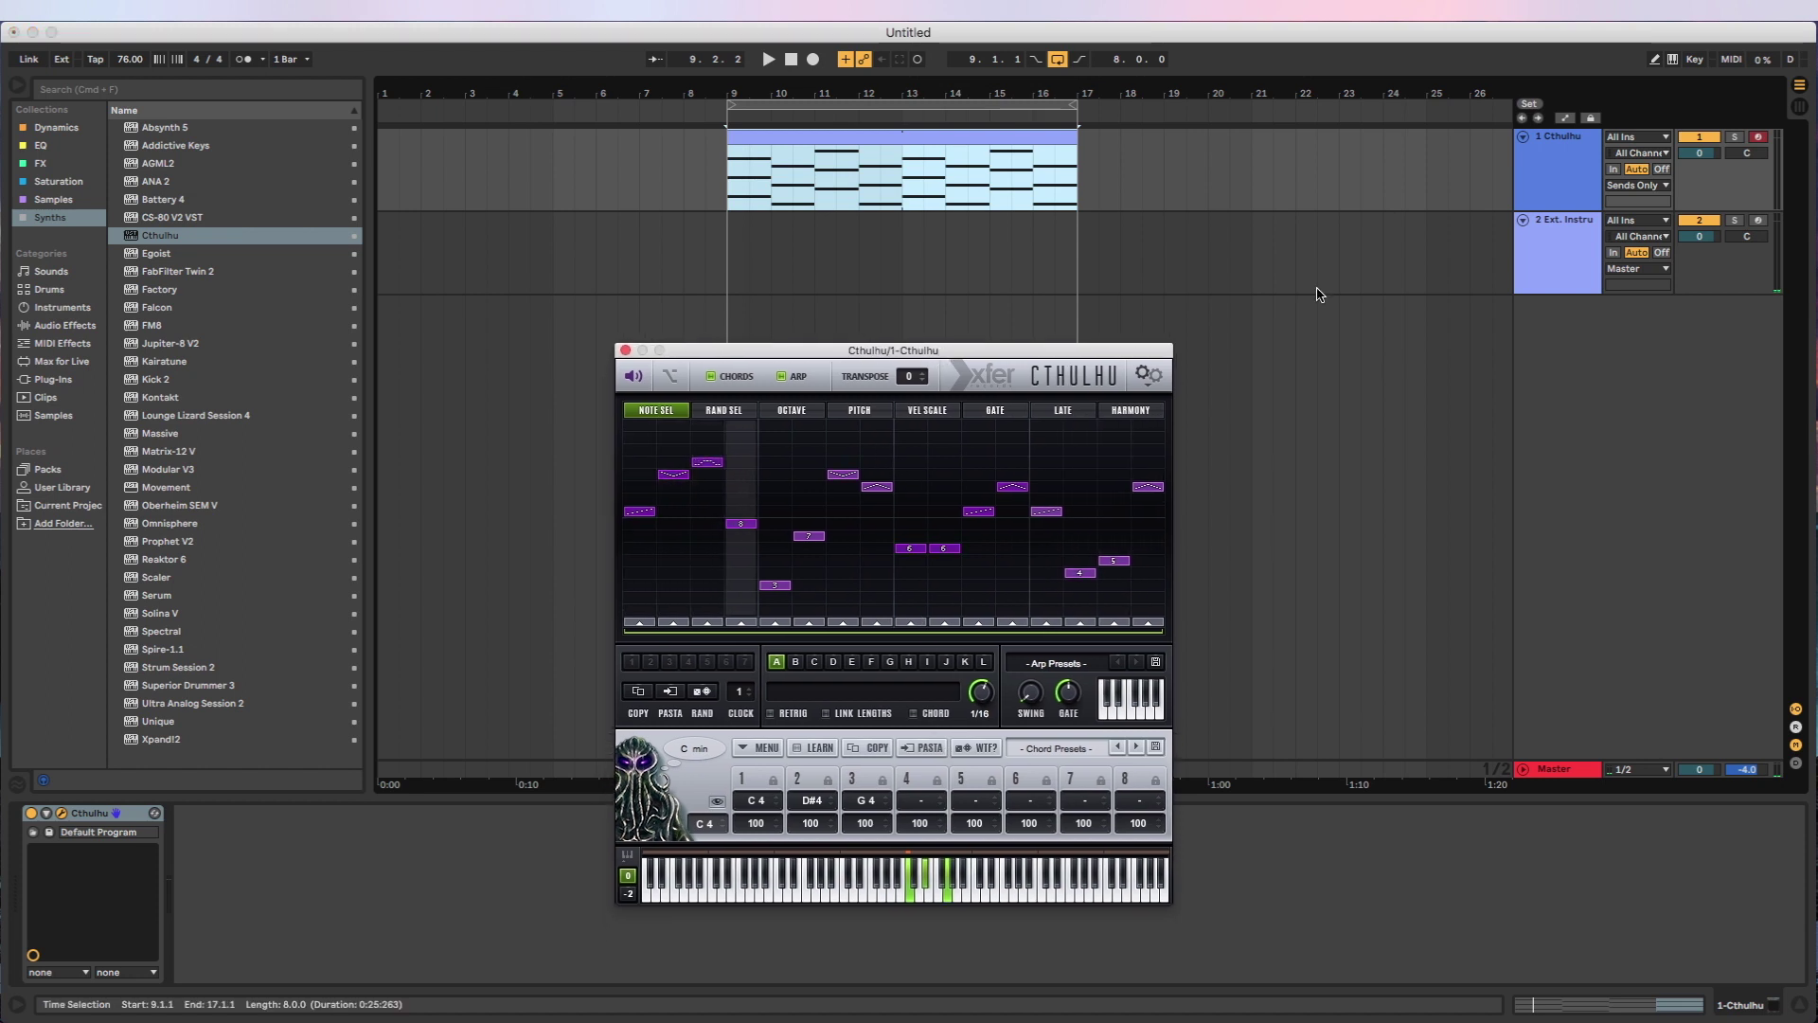
left_click(1305, 159)
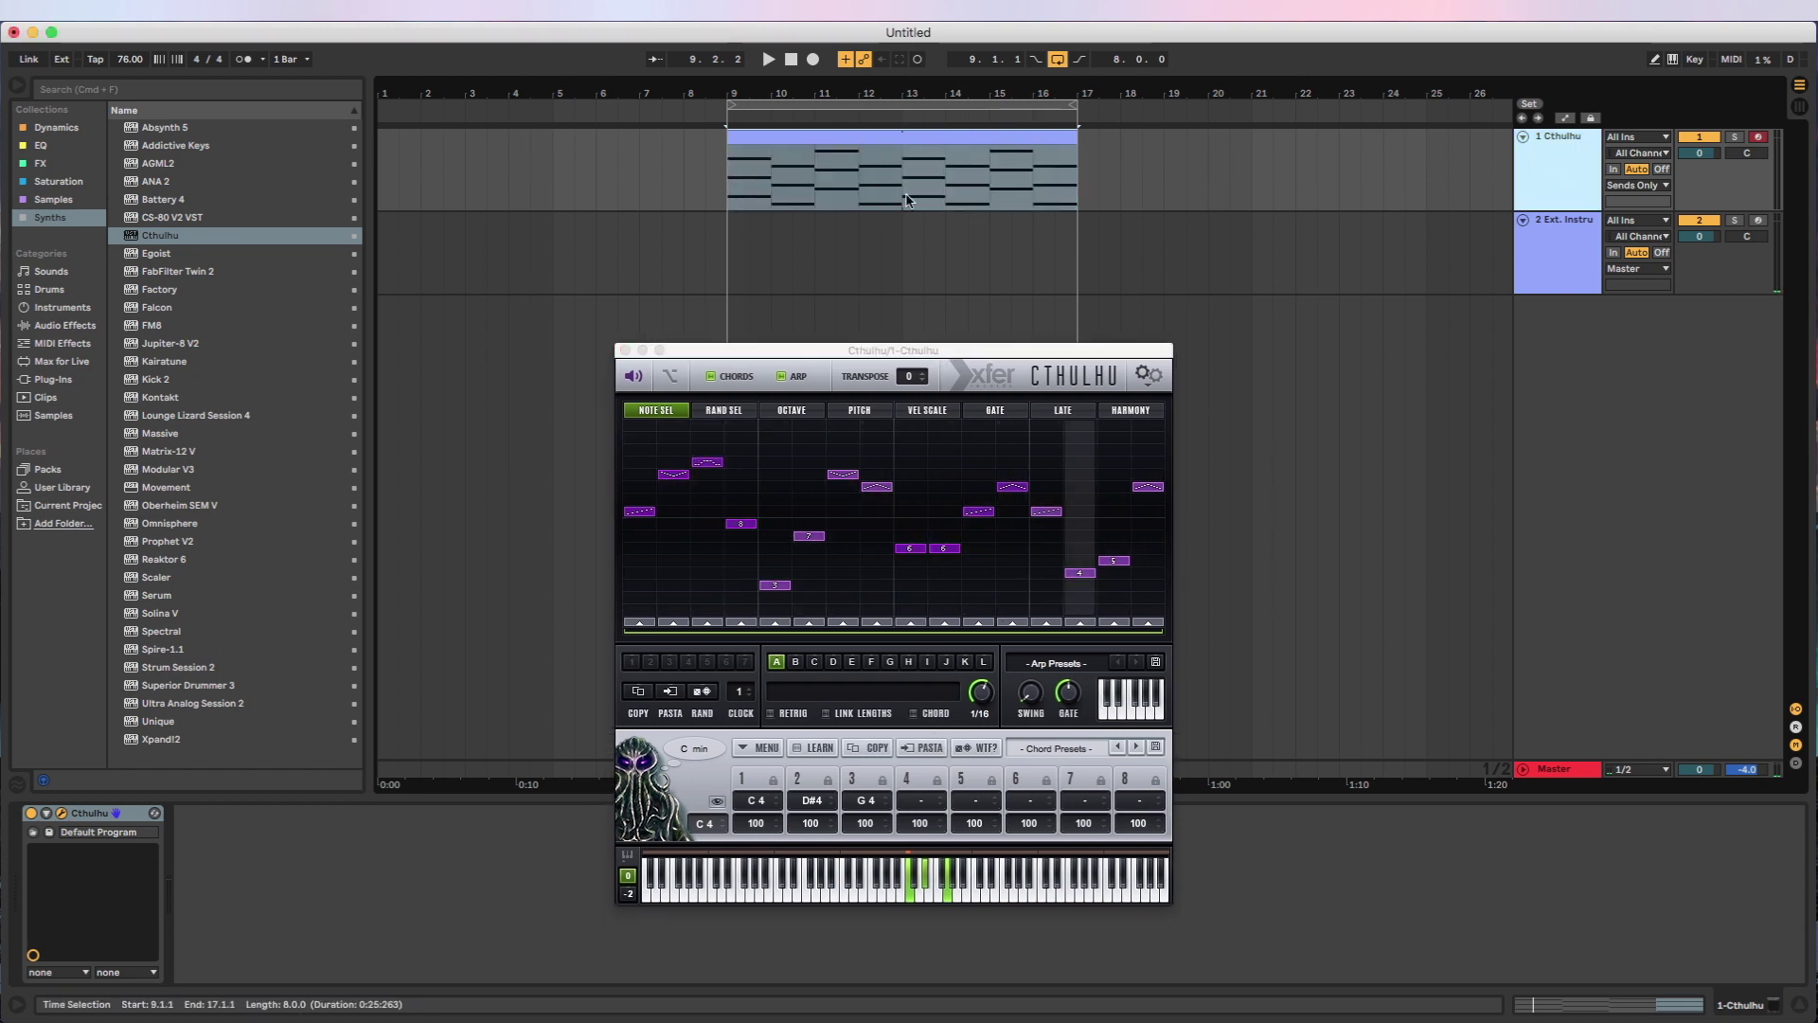
left_click(1553, 238)
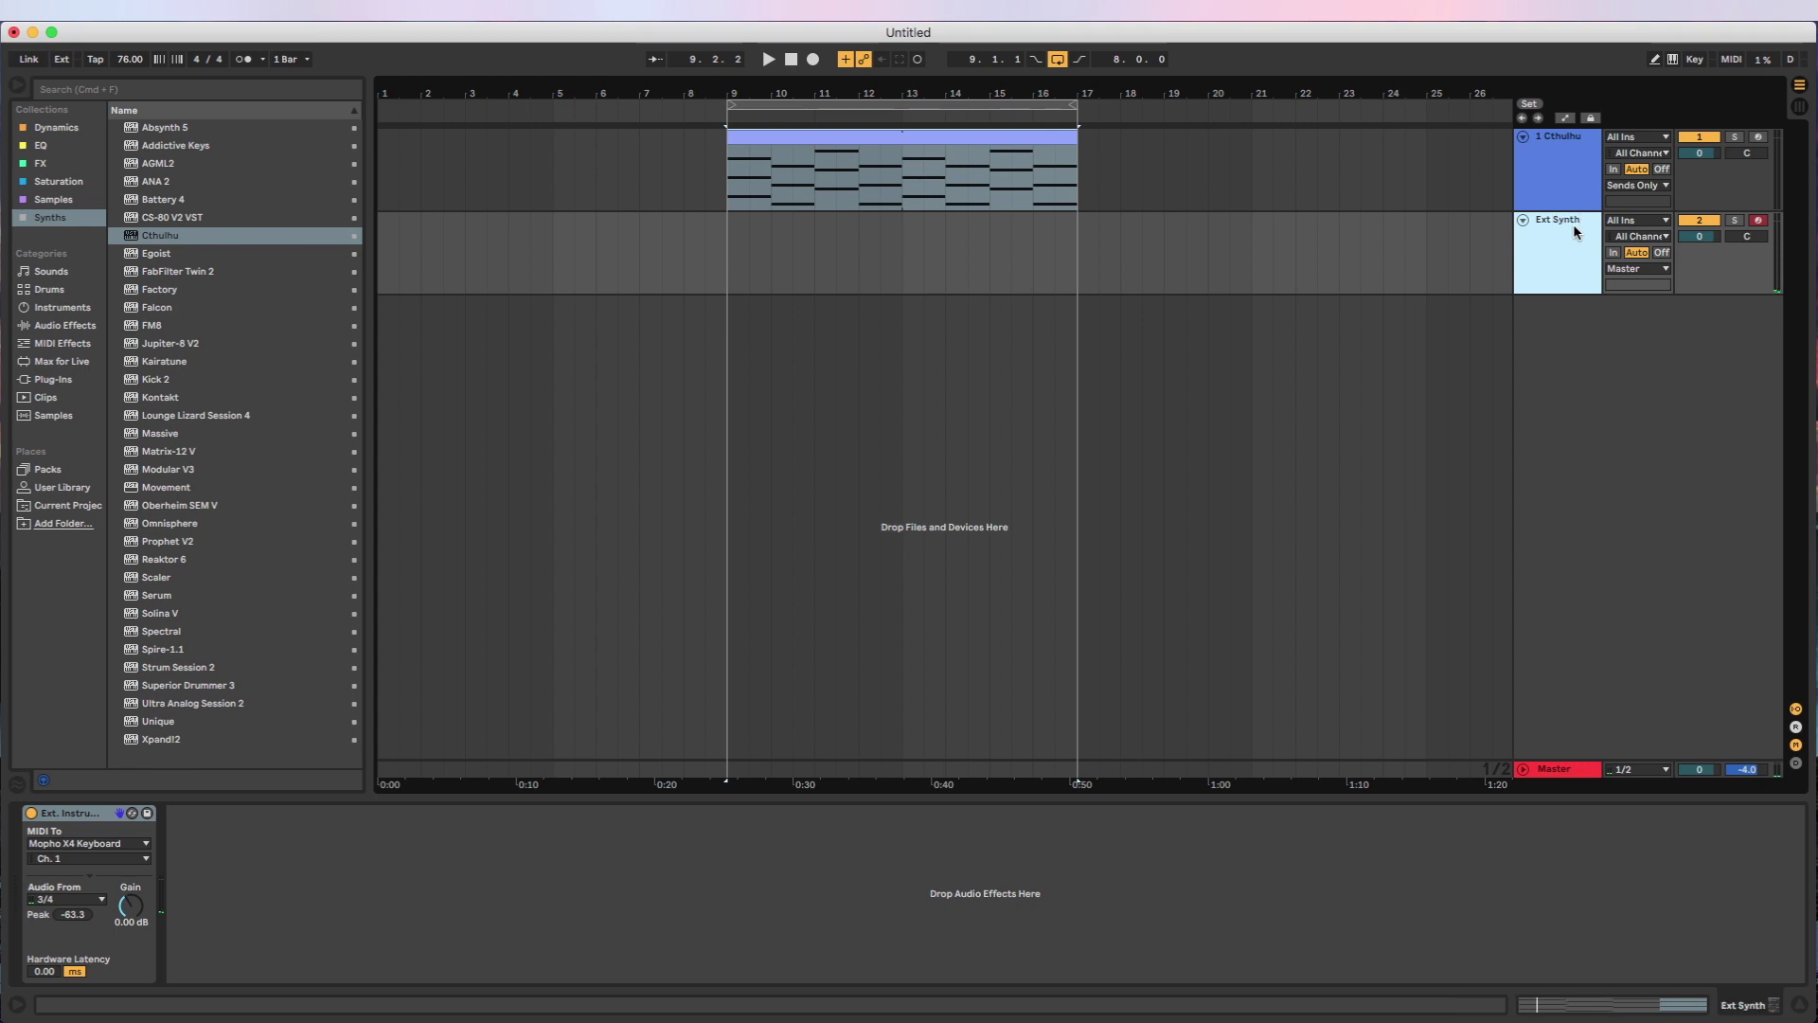
left_click(1621, 220)
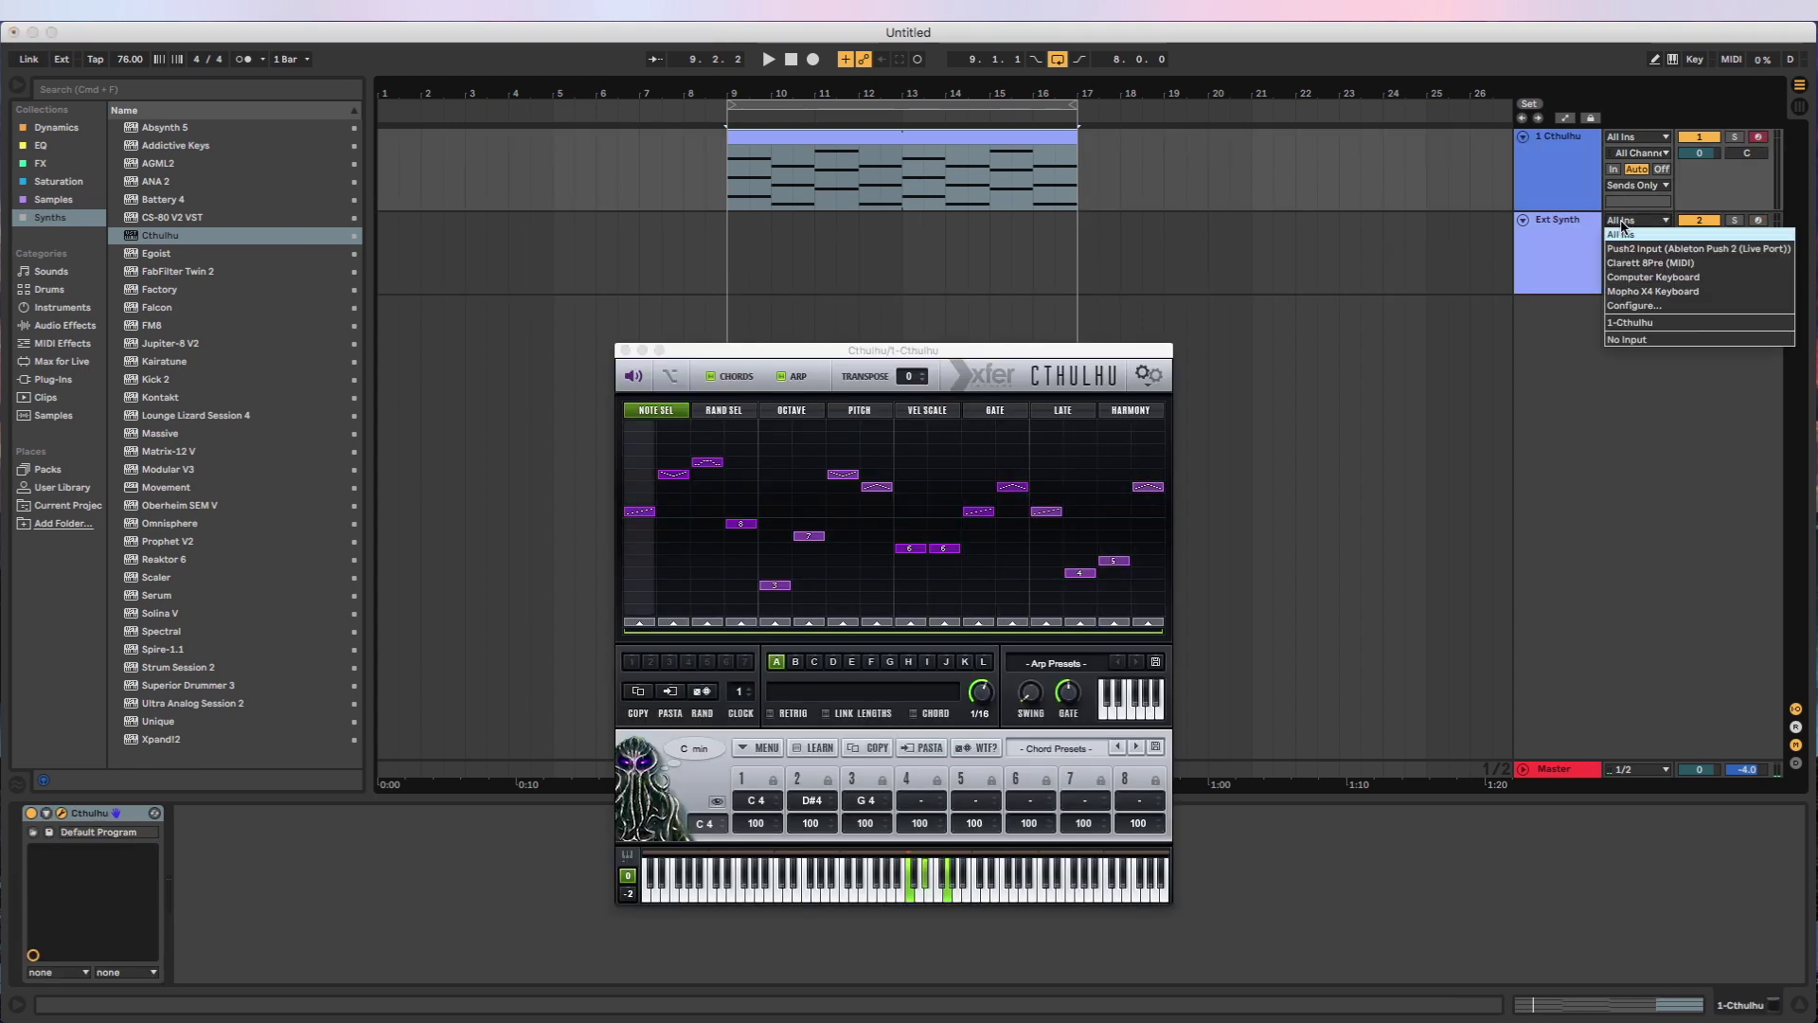
- Feed Ext Synth's MIDI input from 1-Cthulhu, tapping the Cthulhu plugin output instead of Post FX
left_click(1631, 322)
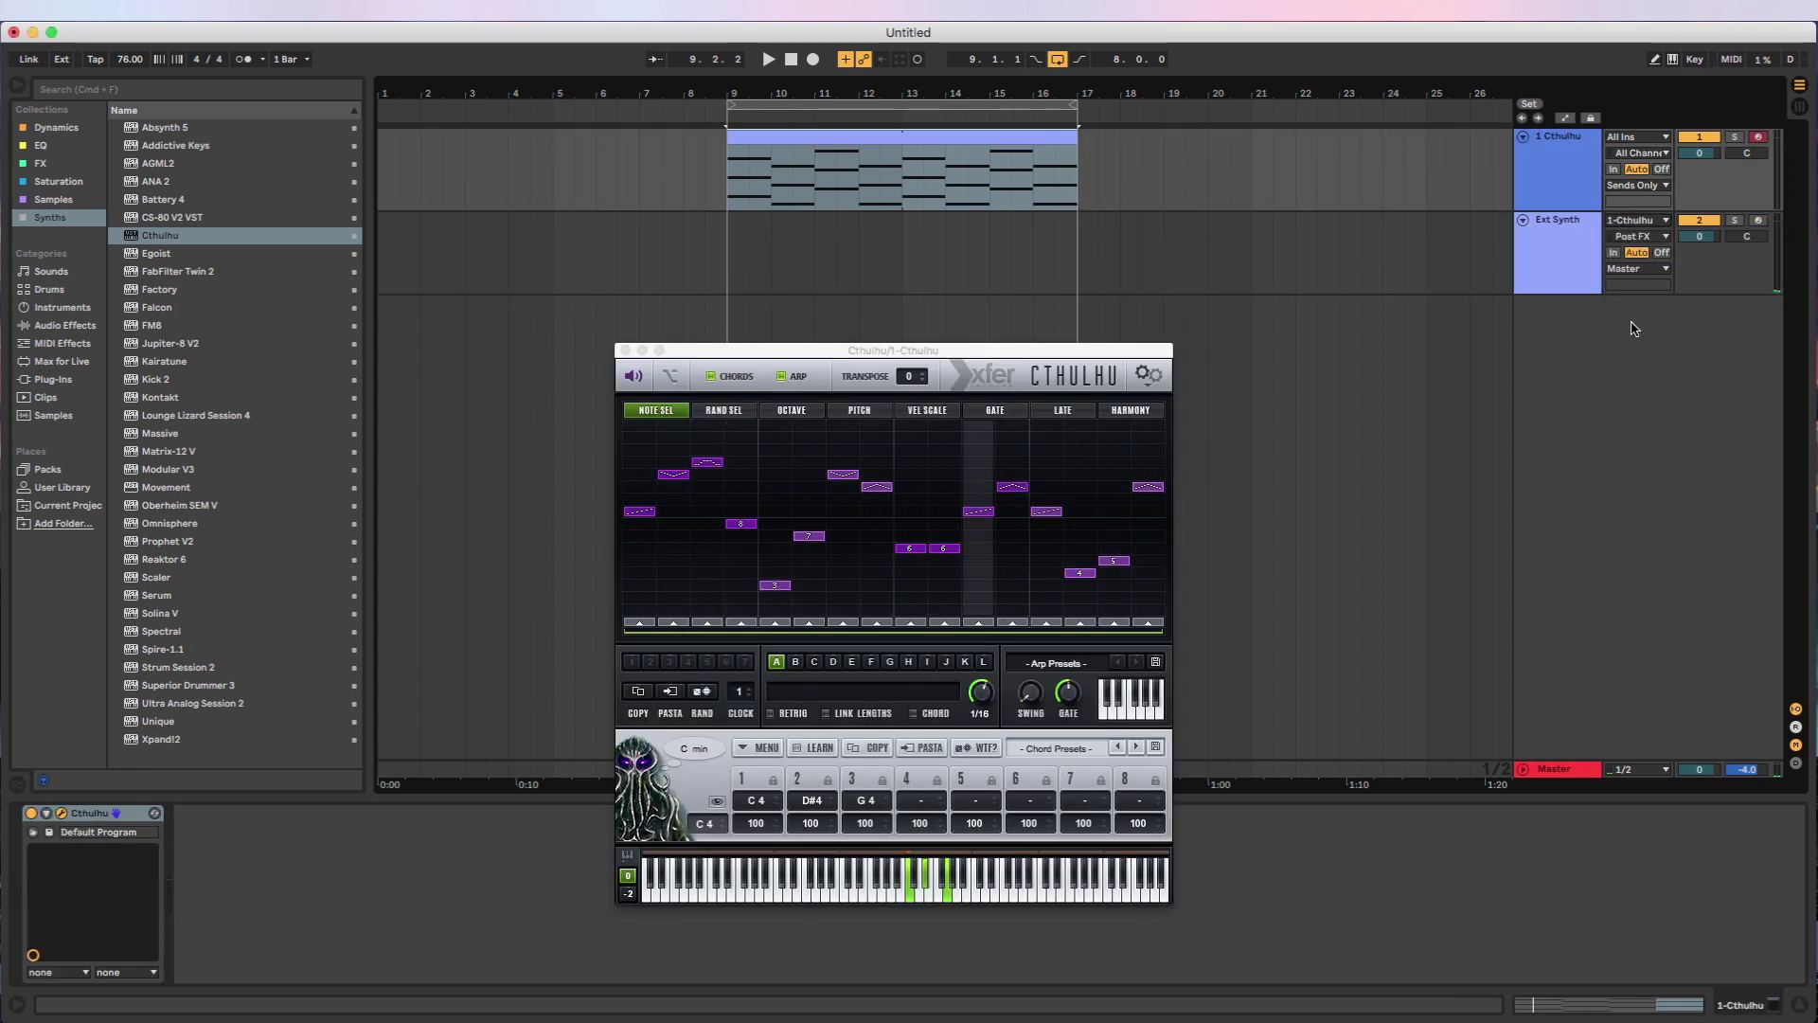
left_click(1627, 239)
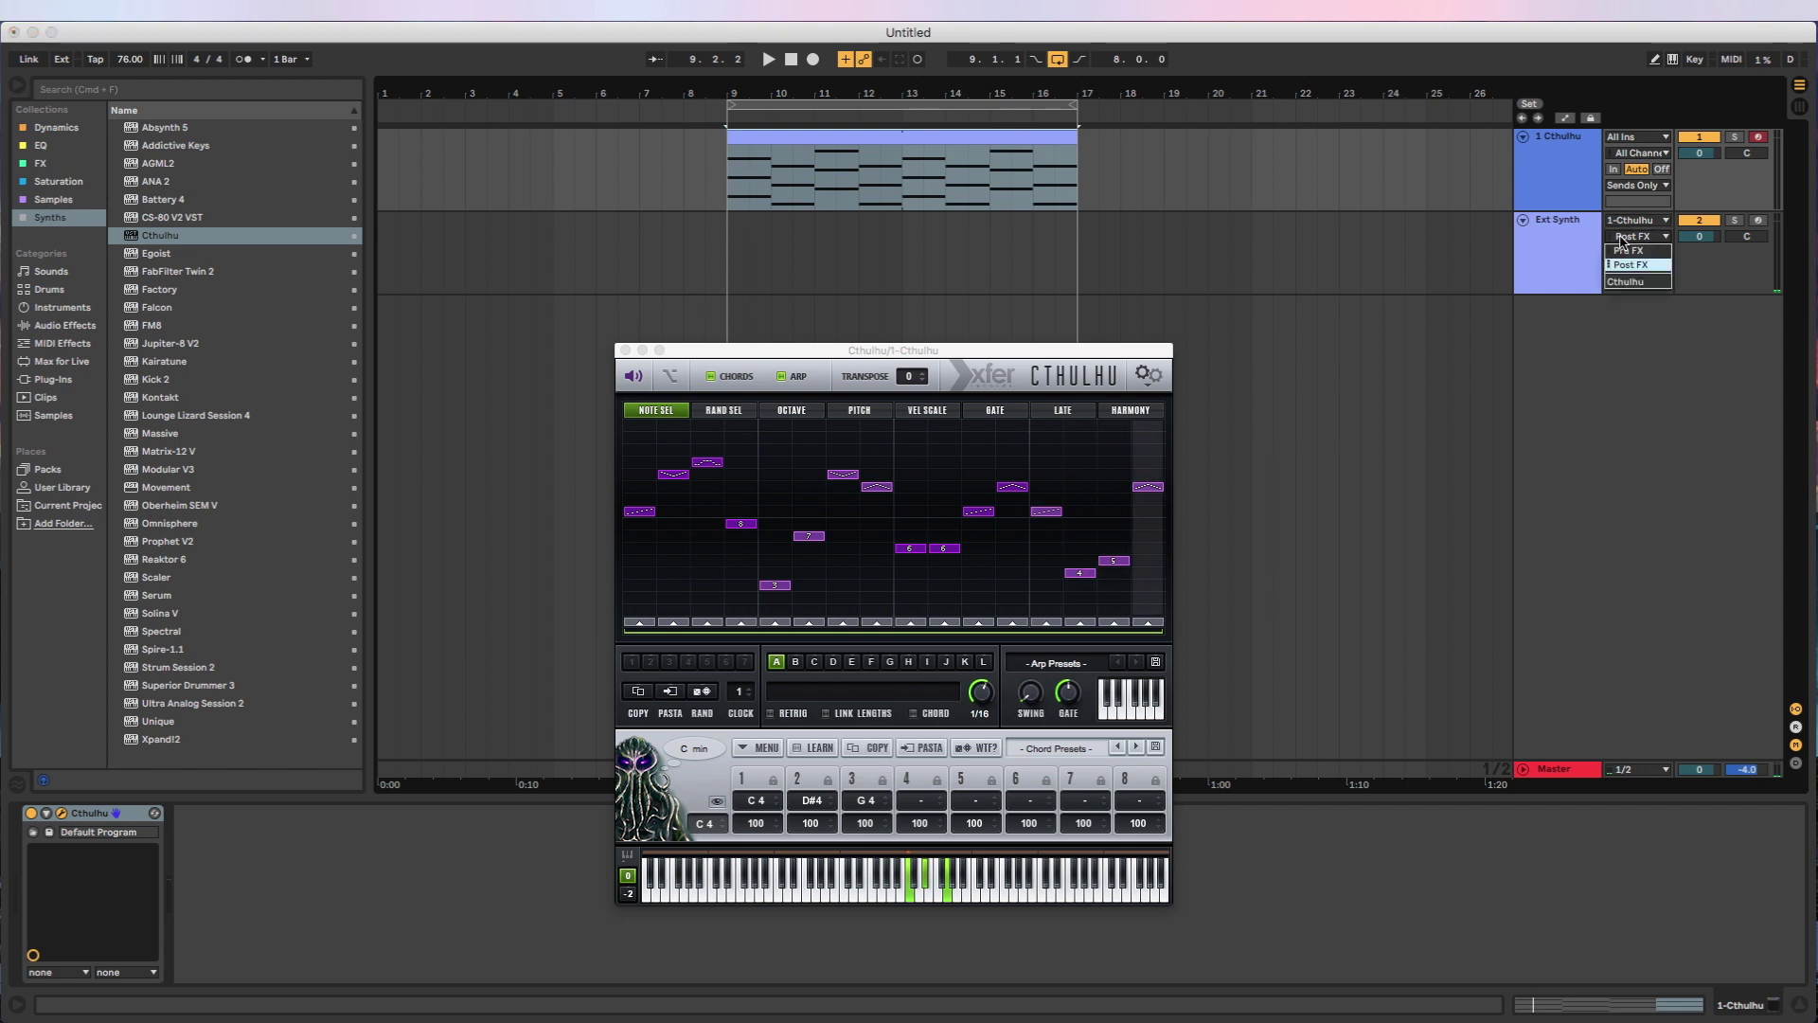
left_click(1625, 282)
left_click(1578, 250)
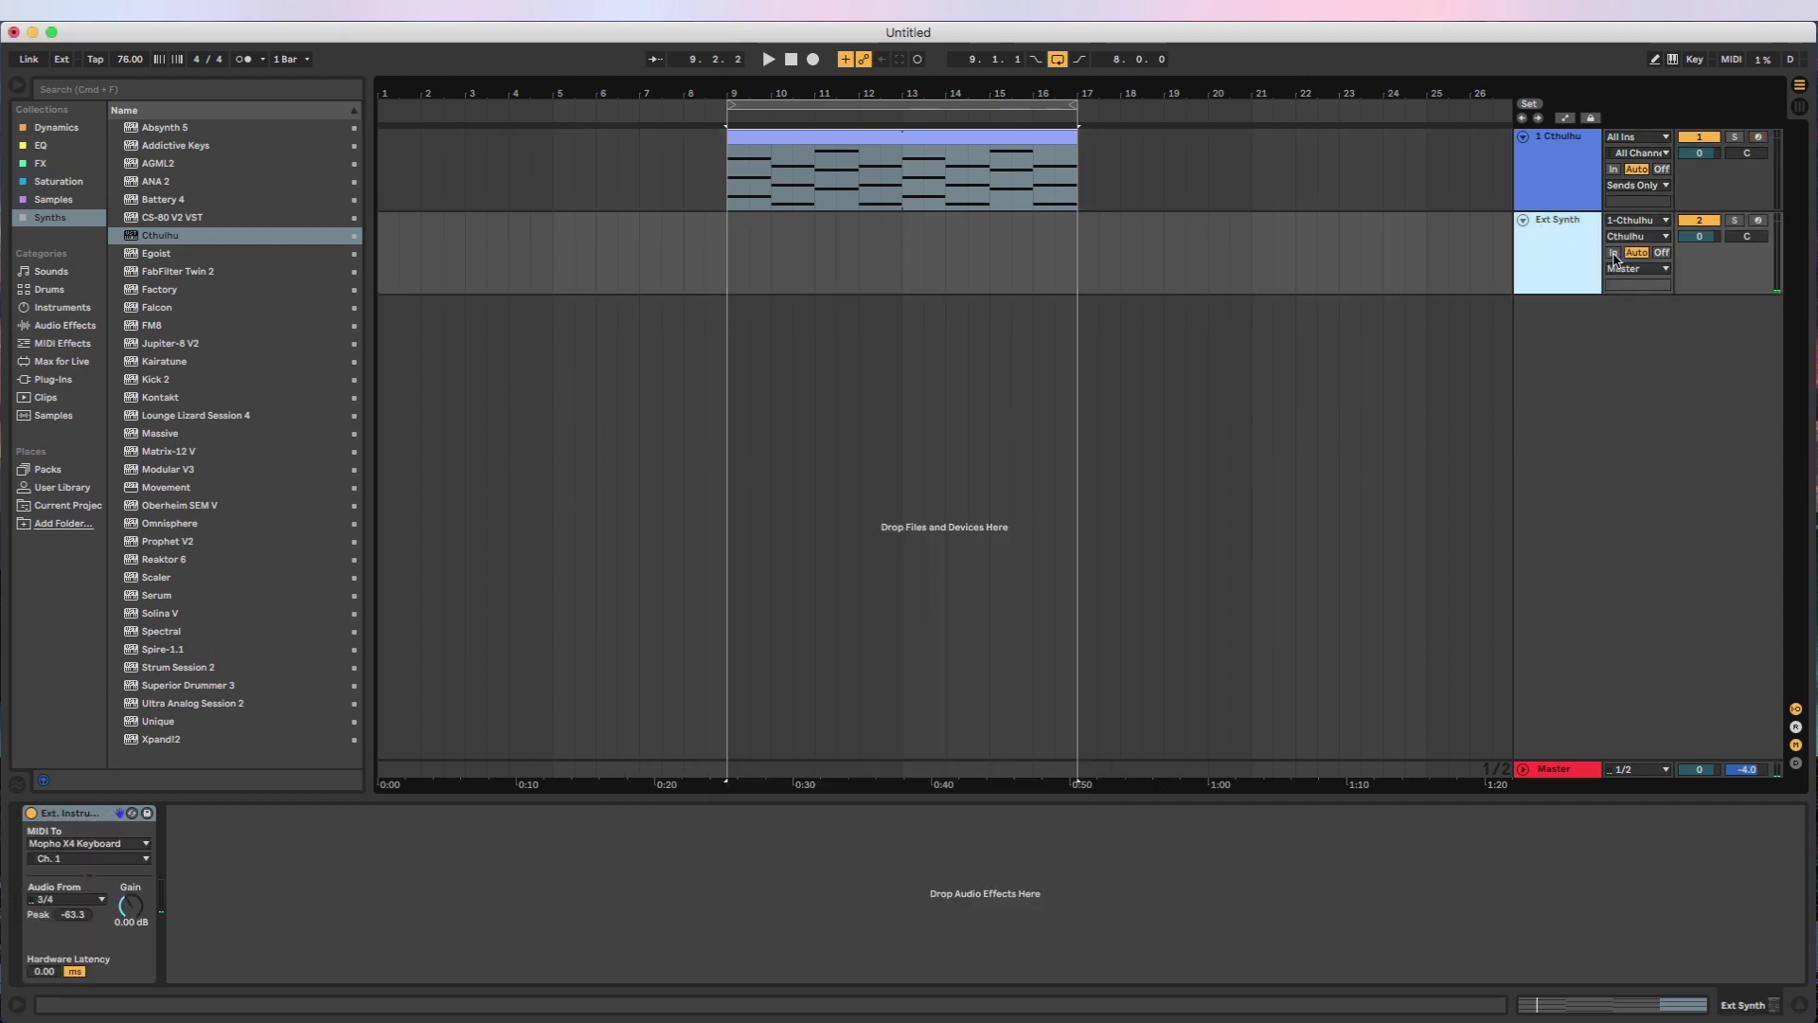
left_click(1592, 198)
- Play the loop and set Cthulhu's arp rate to 1/16 triplet, transposed -12
key("space")
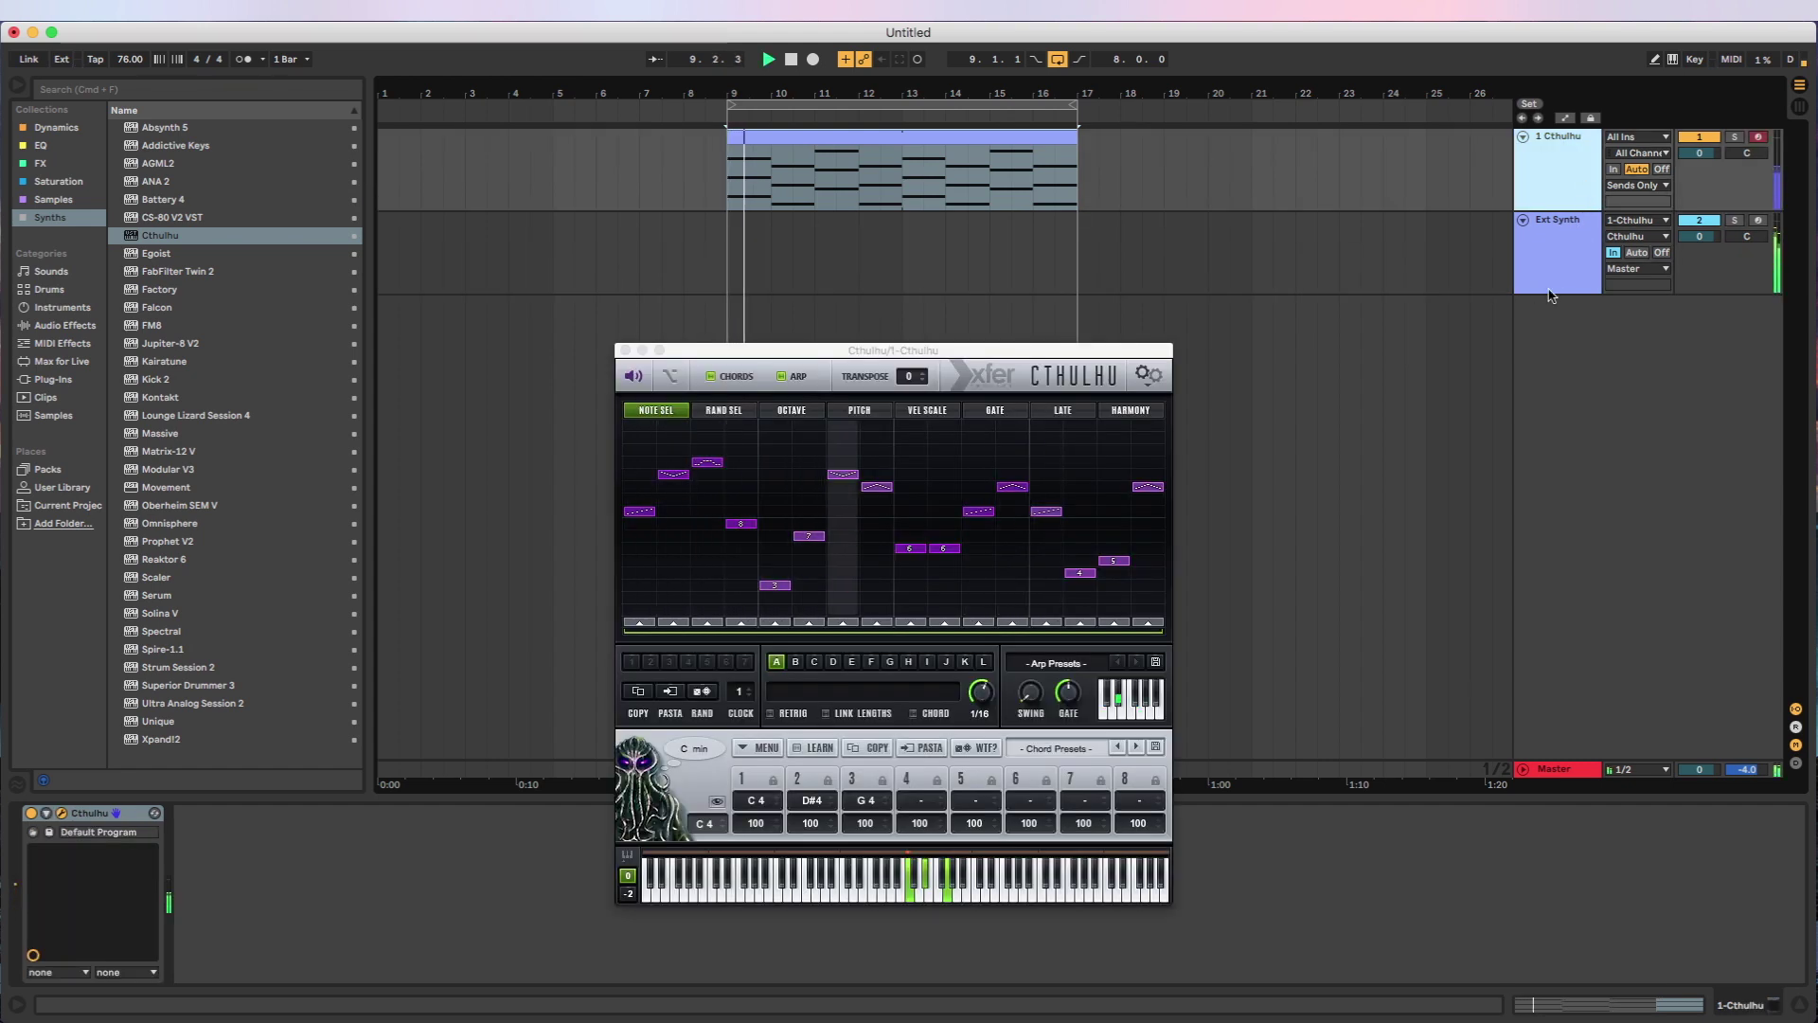
left_click(984, 699)
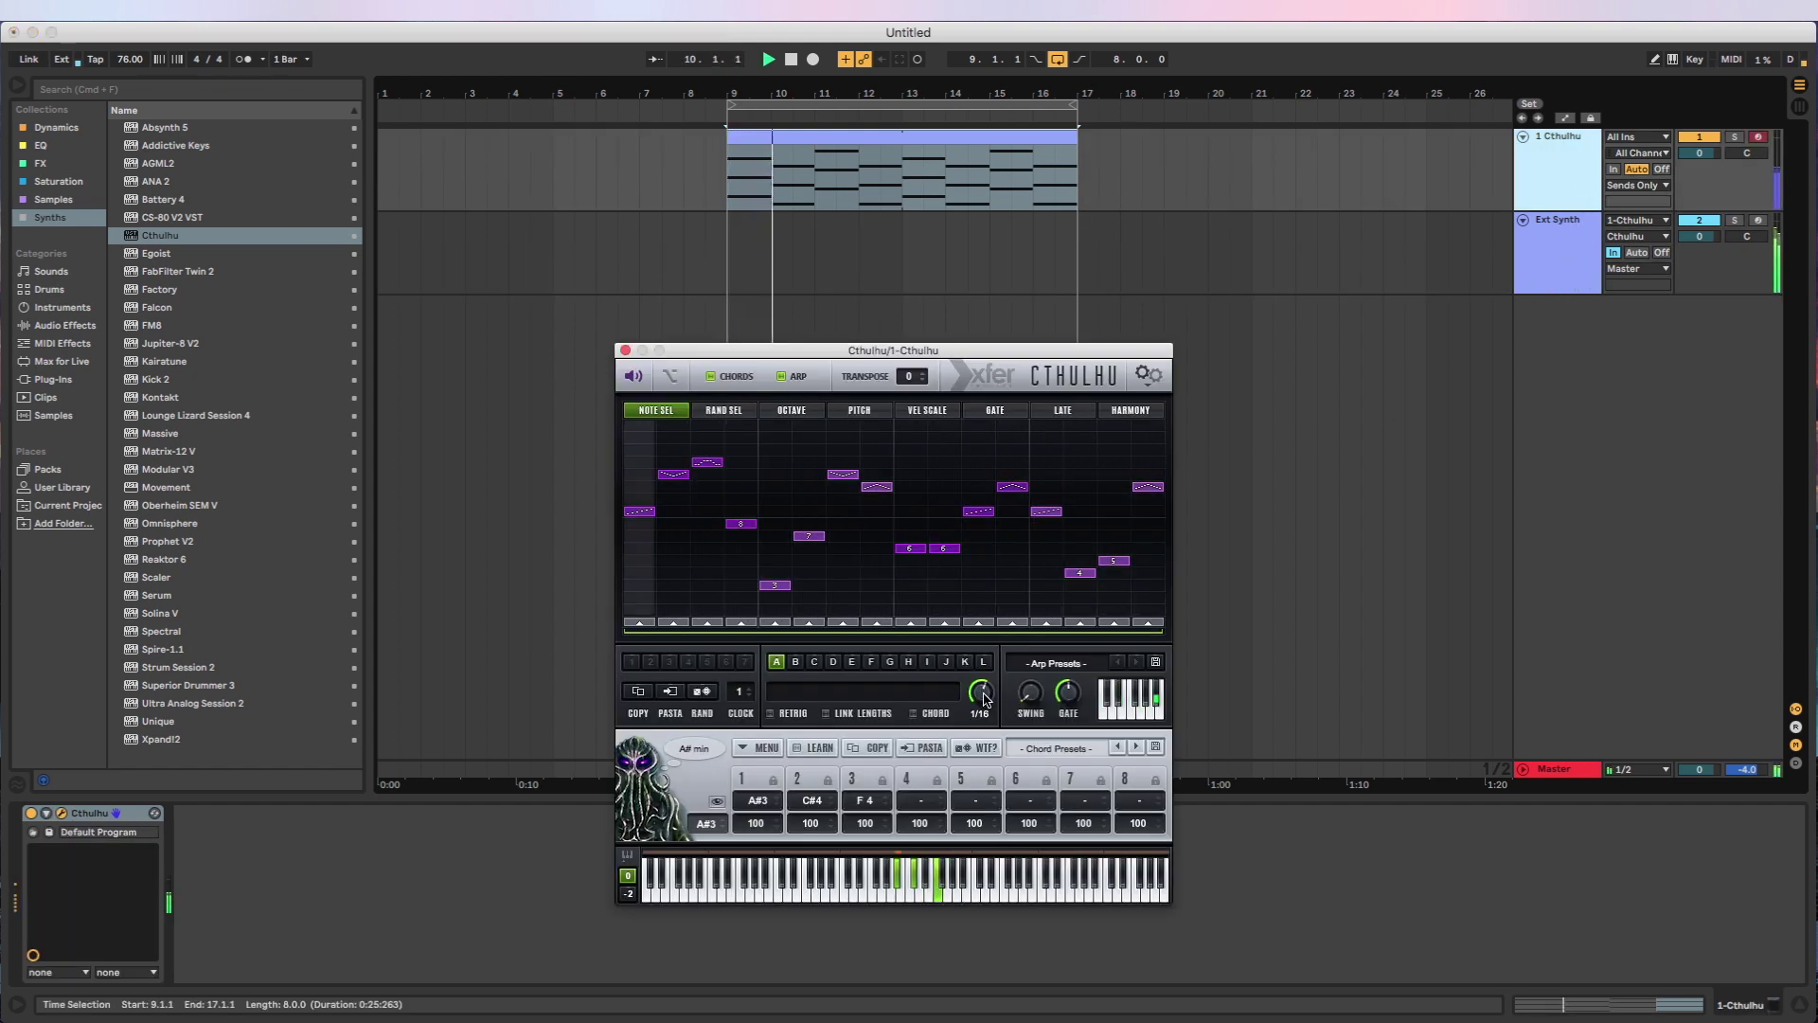
left_click_drag(985, 699, 1006, 702)
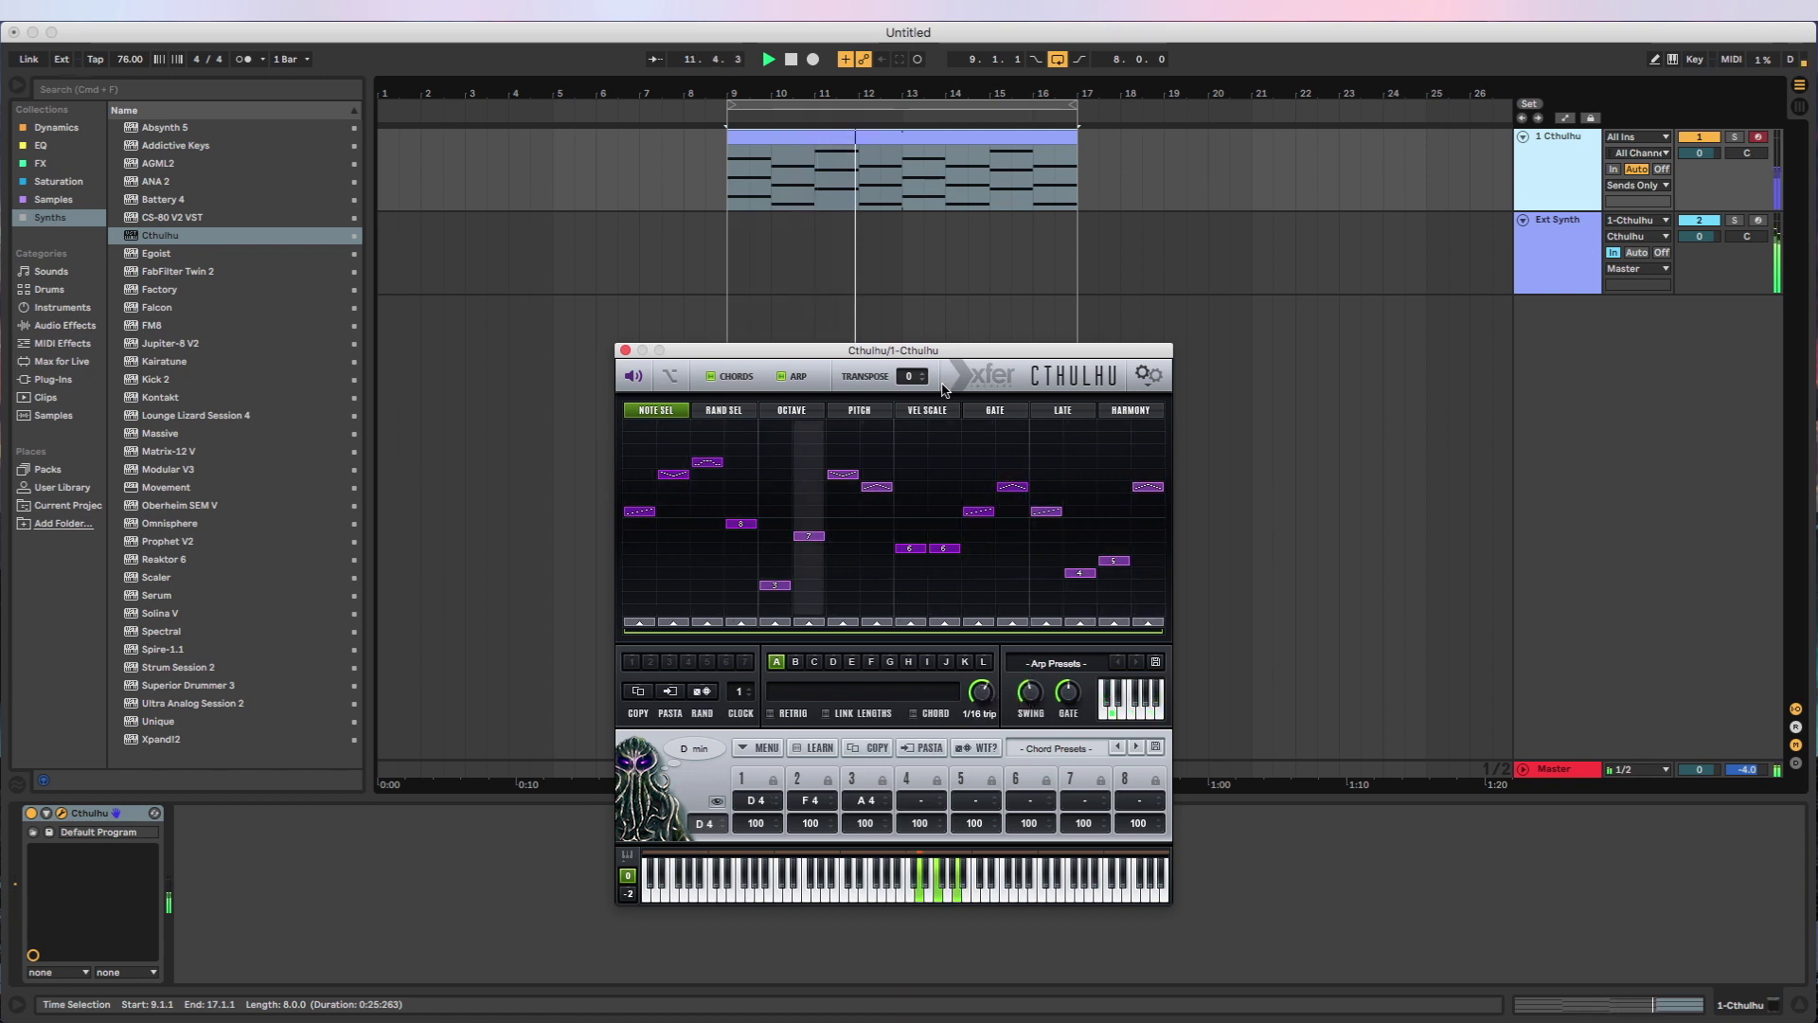
left_click_drag(915, 376, 933, 474)
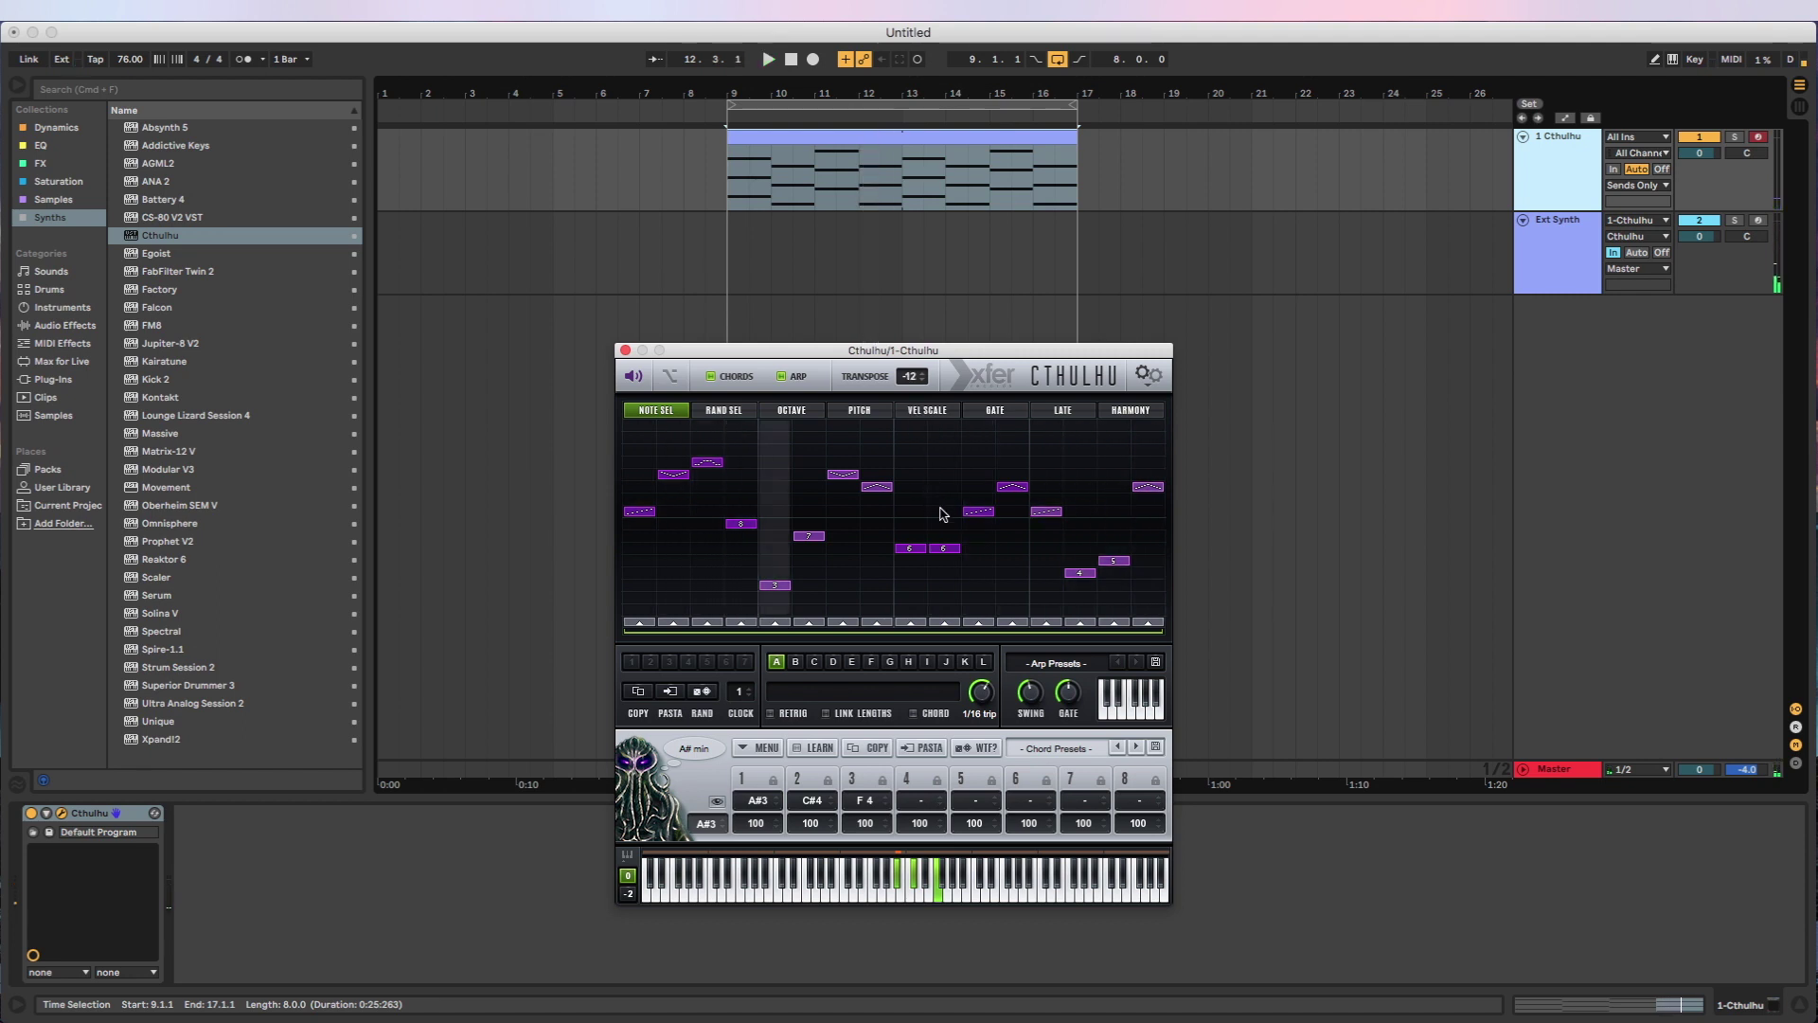
- Redraw Cthulhu's Note Sel lane into a new step pattern while the loop replays
key("space")
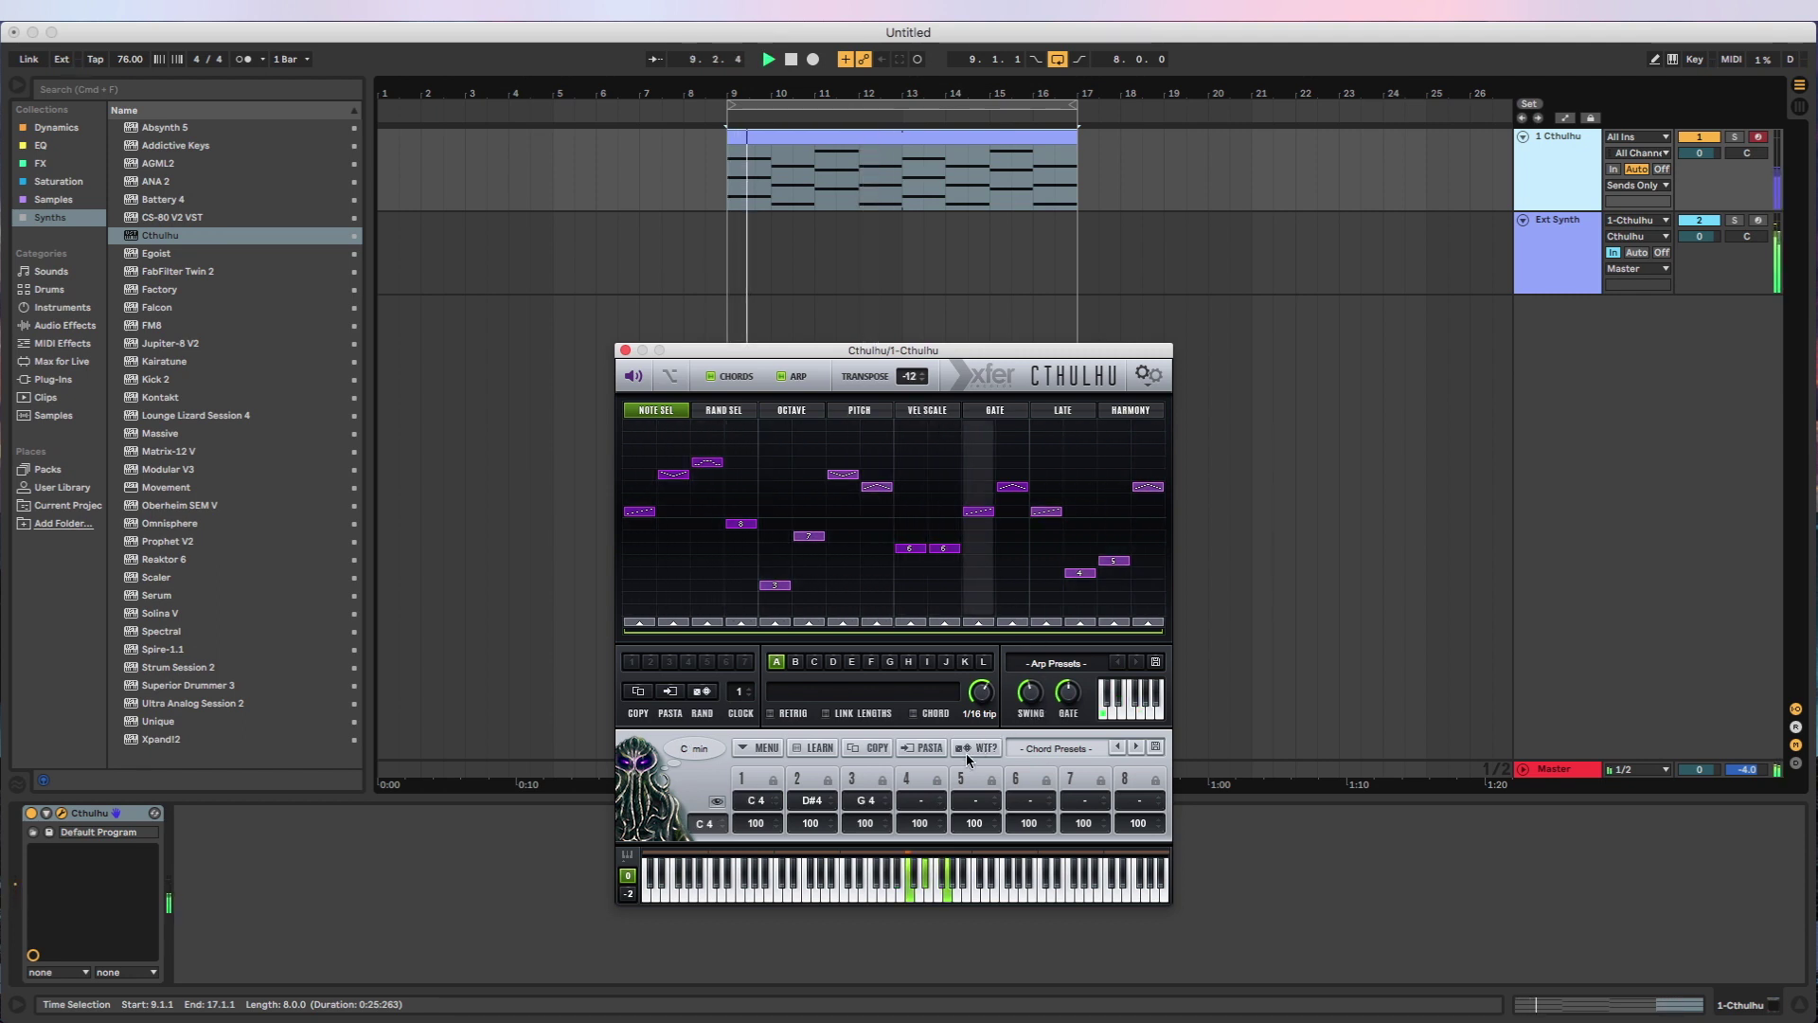
mouse_move(639, 559)
left_mouse_down()
mouse_move(809, 474)
mouse_move(975, 584)
mouse_move(1148, 571)
left_mouse_up()
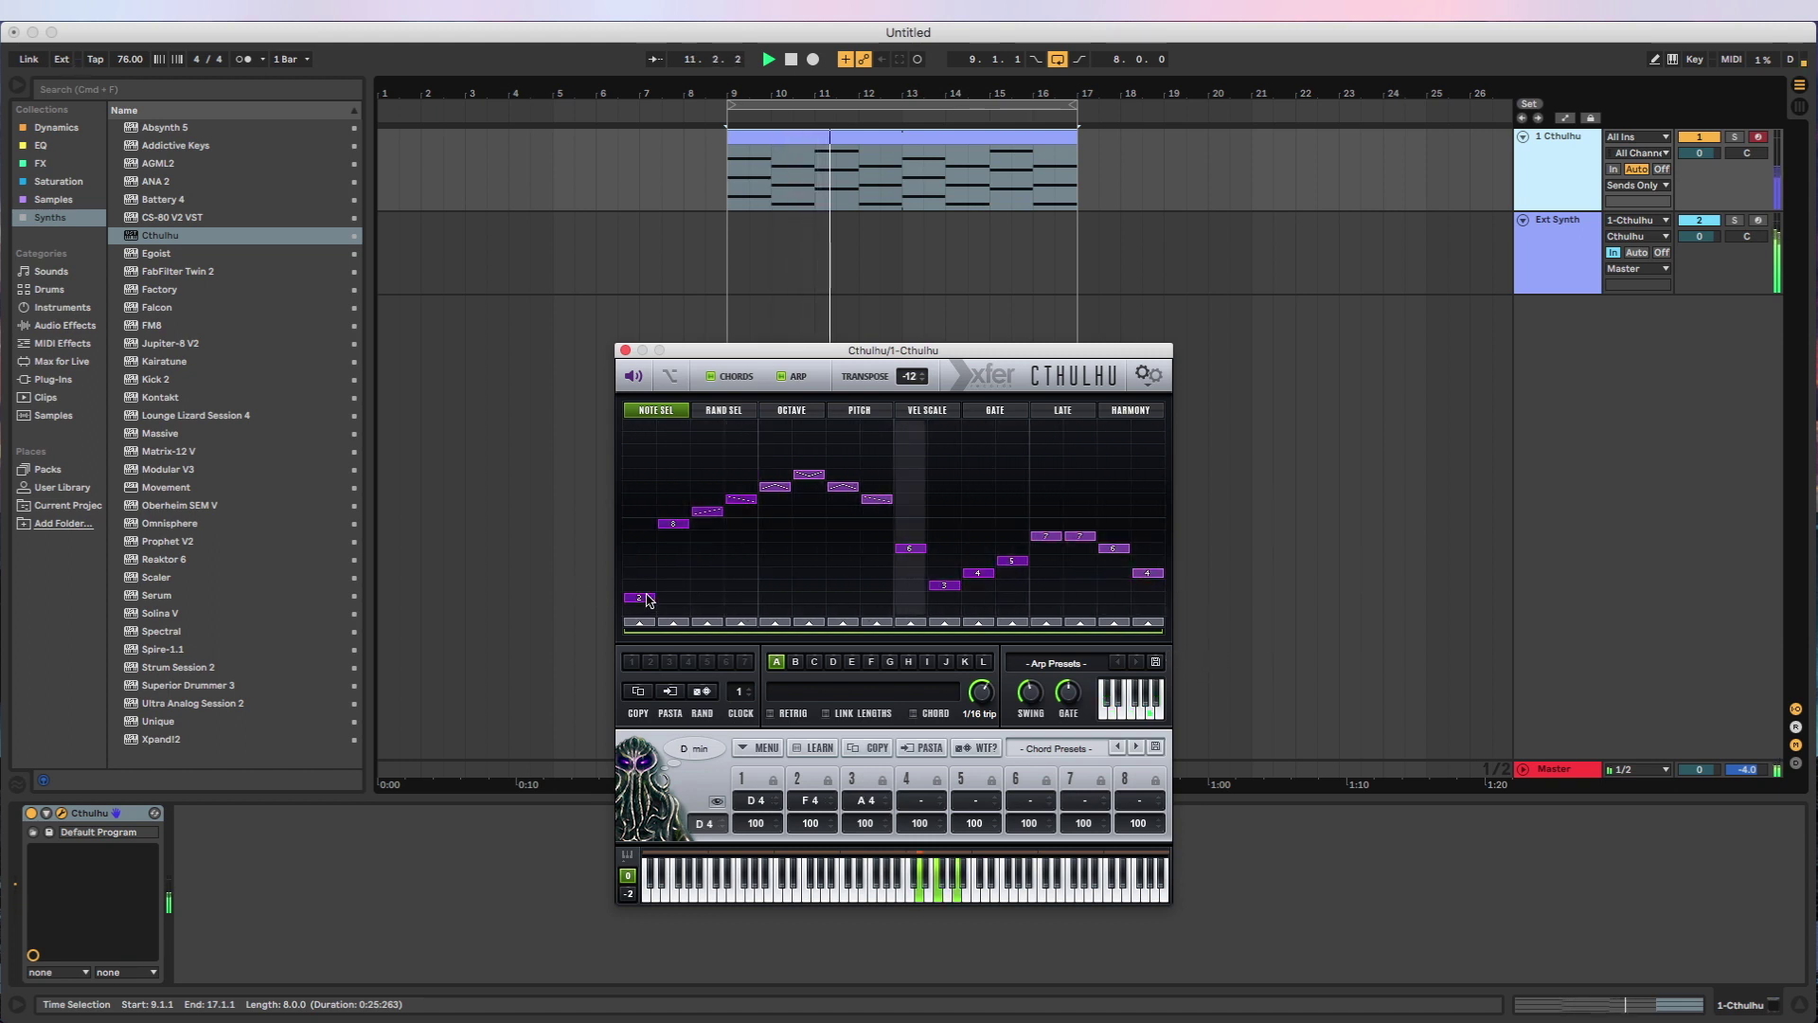
mouse_move(639, 572)
left_mouse_down()
mouse_move(673, 549)
mouse_move(708, 588)
mouse_move(776, 589)
mouse_move(940, 541)
mouse_move(1114, 535)
left_mouse_up()
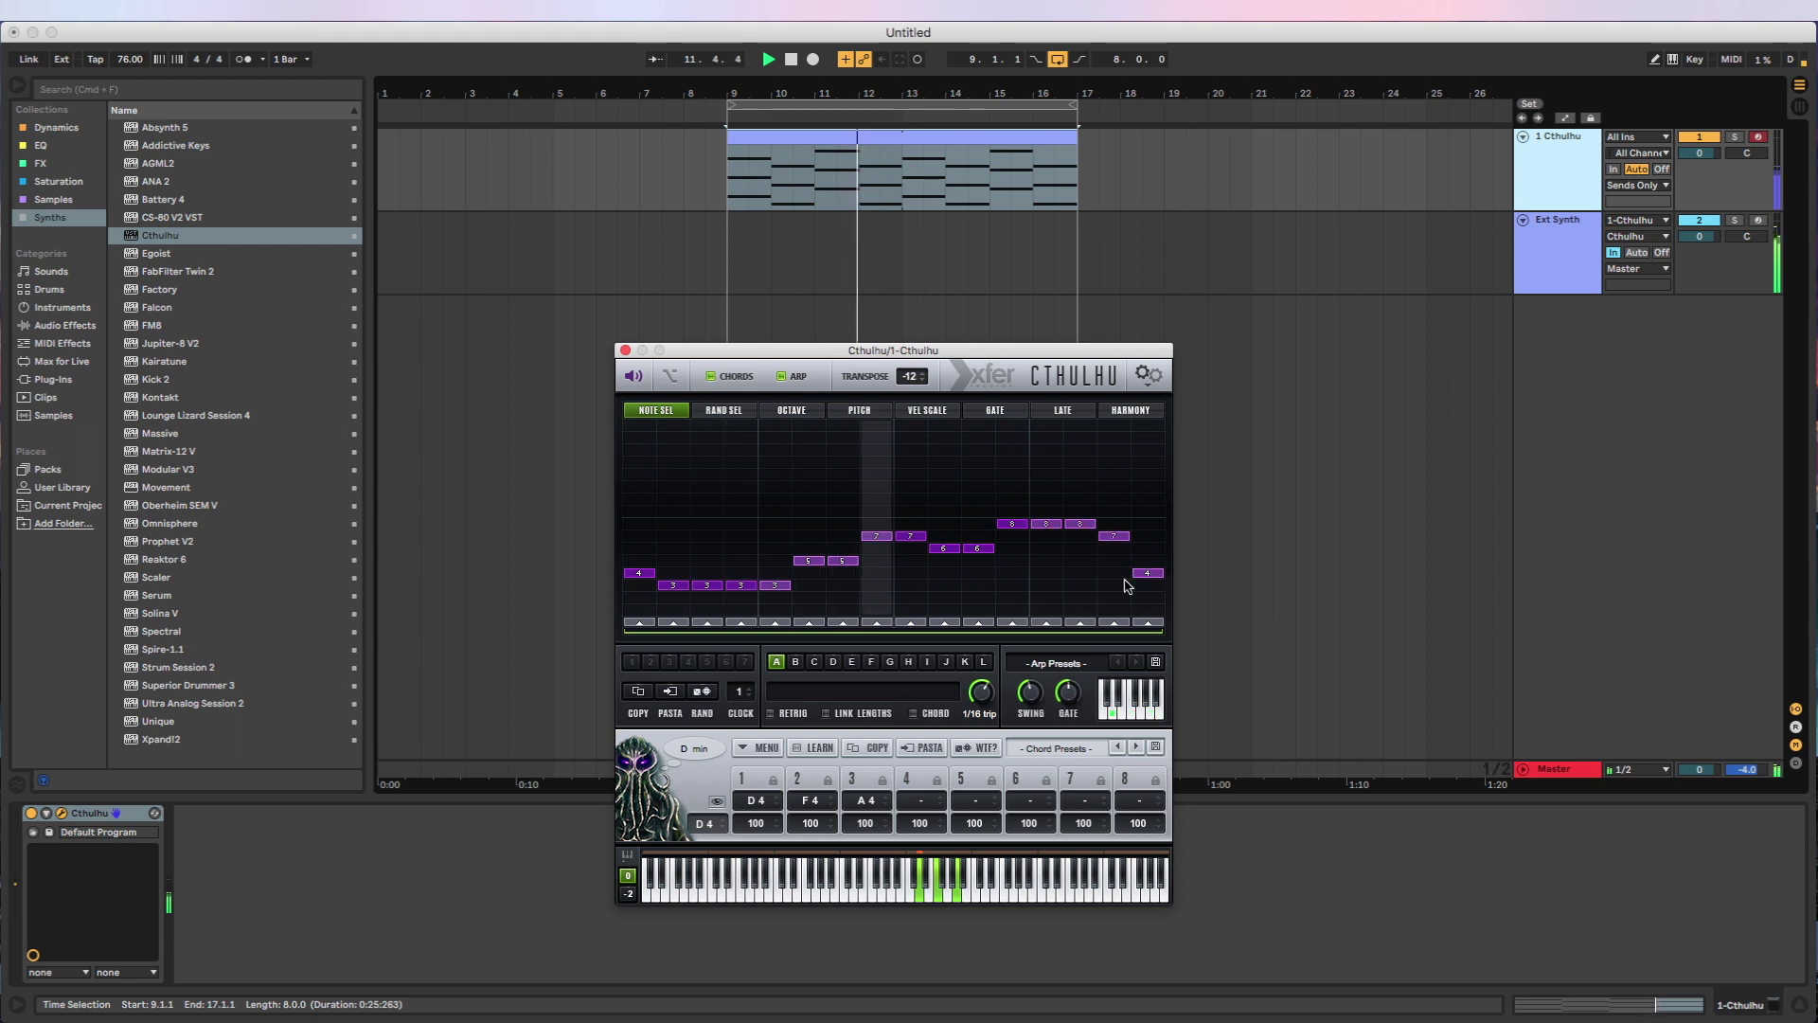
mouse_move(1066, 593)
left_mouse_down()
mouse_move(942, 526)
mouse_move(673, 536)
mouse_move(758, 582)
mouse_move(848, 538)
mouse_move(959, 583)
mouse_move(1046, 524)
left_mouse_up()
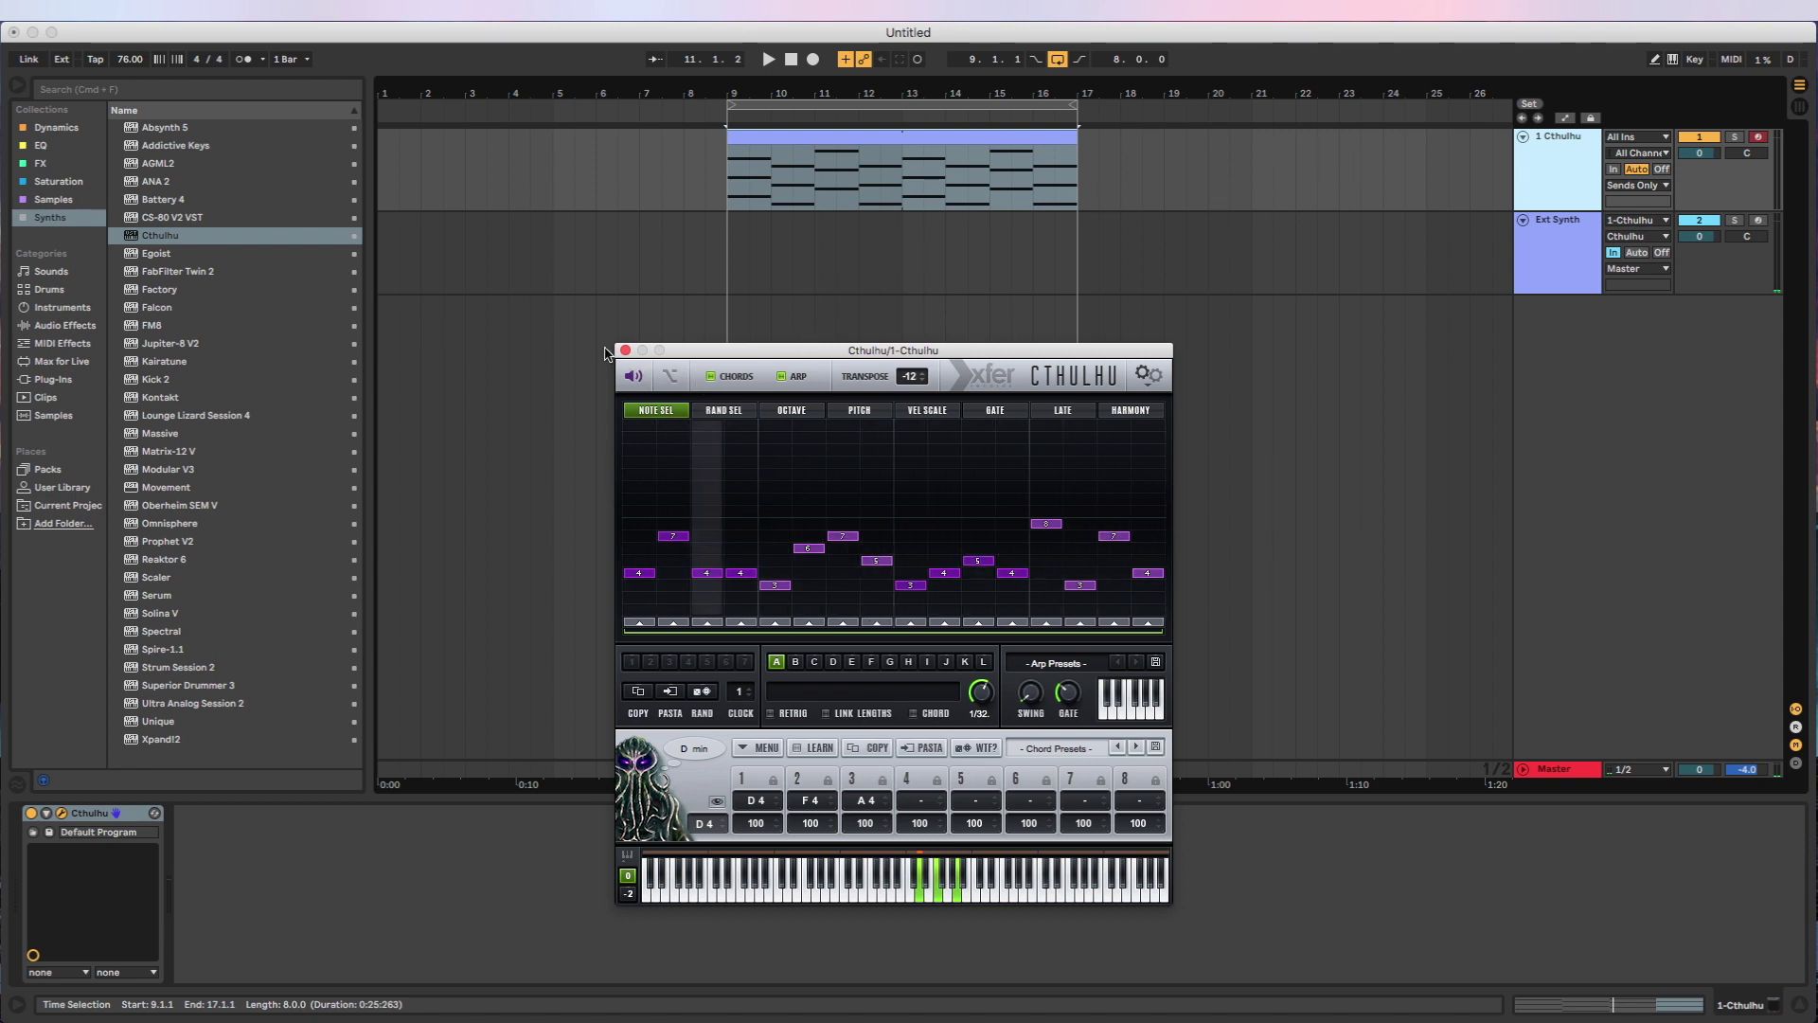
- Close the Cthulhu plugin window and select the External Instrument device
left_click_drag(693, 353, 719, 312)
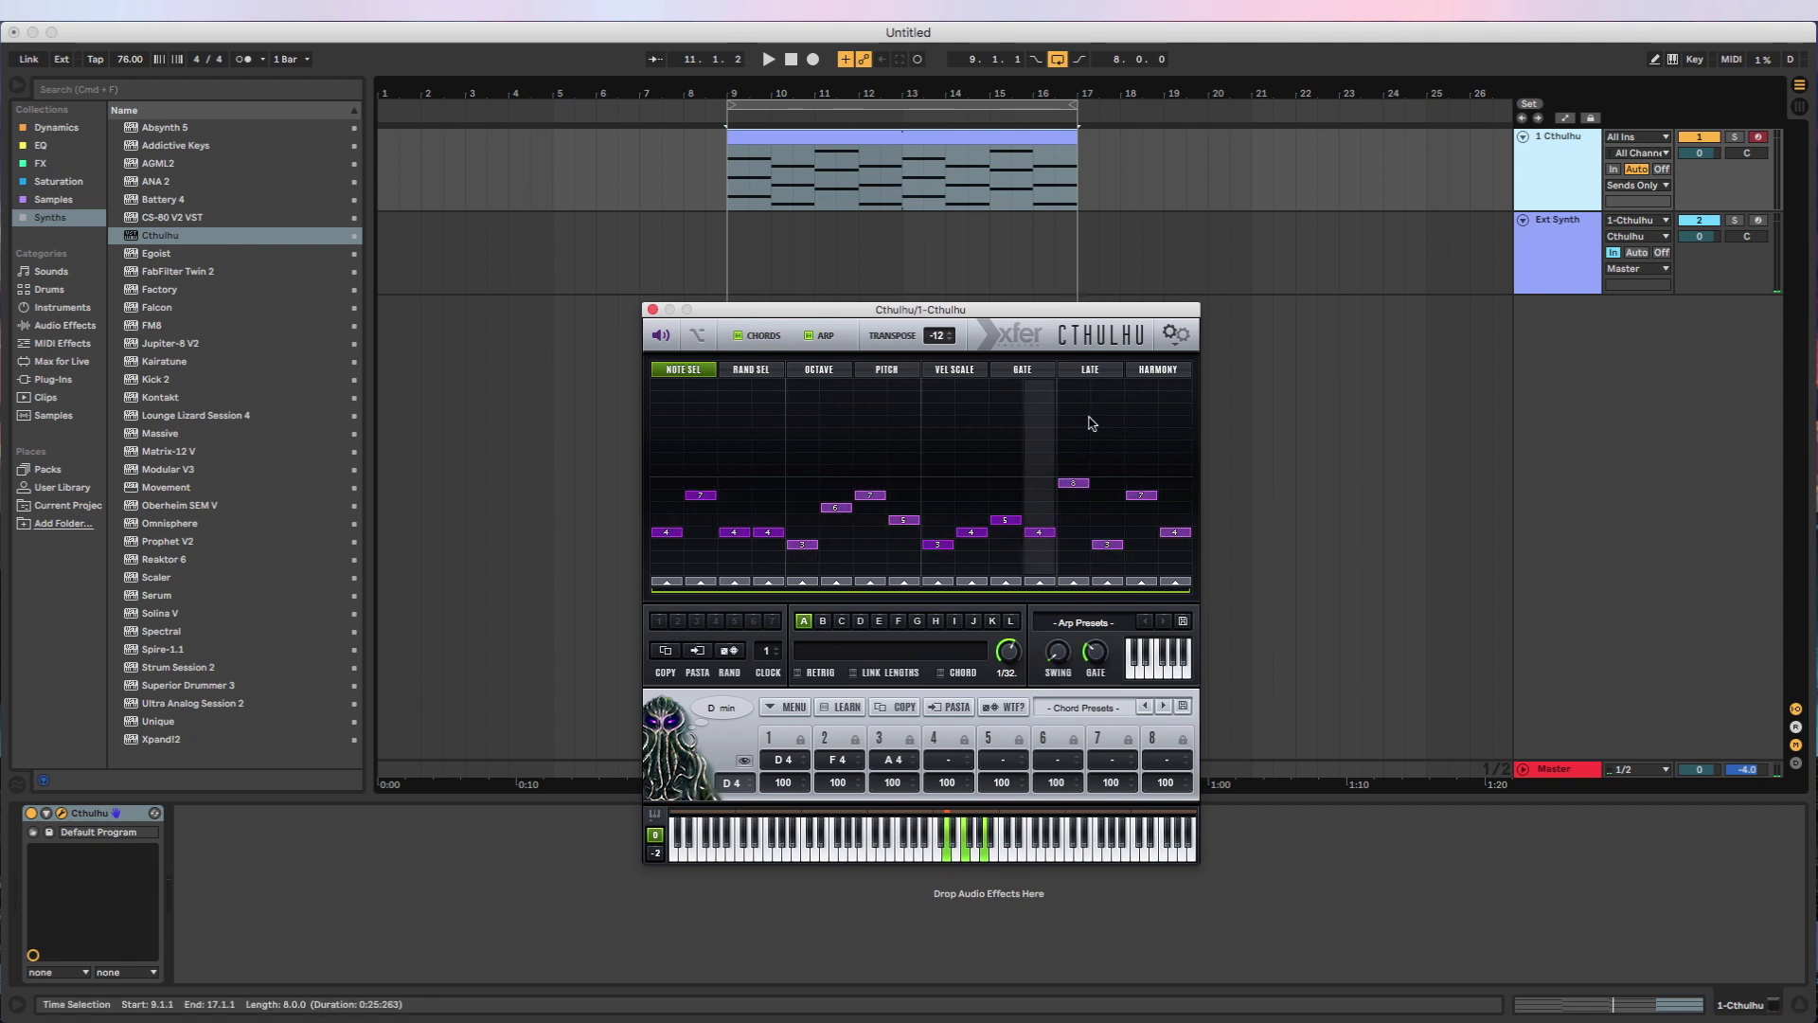
key("Down")
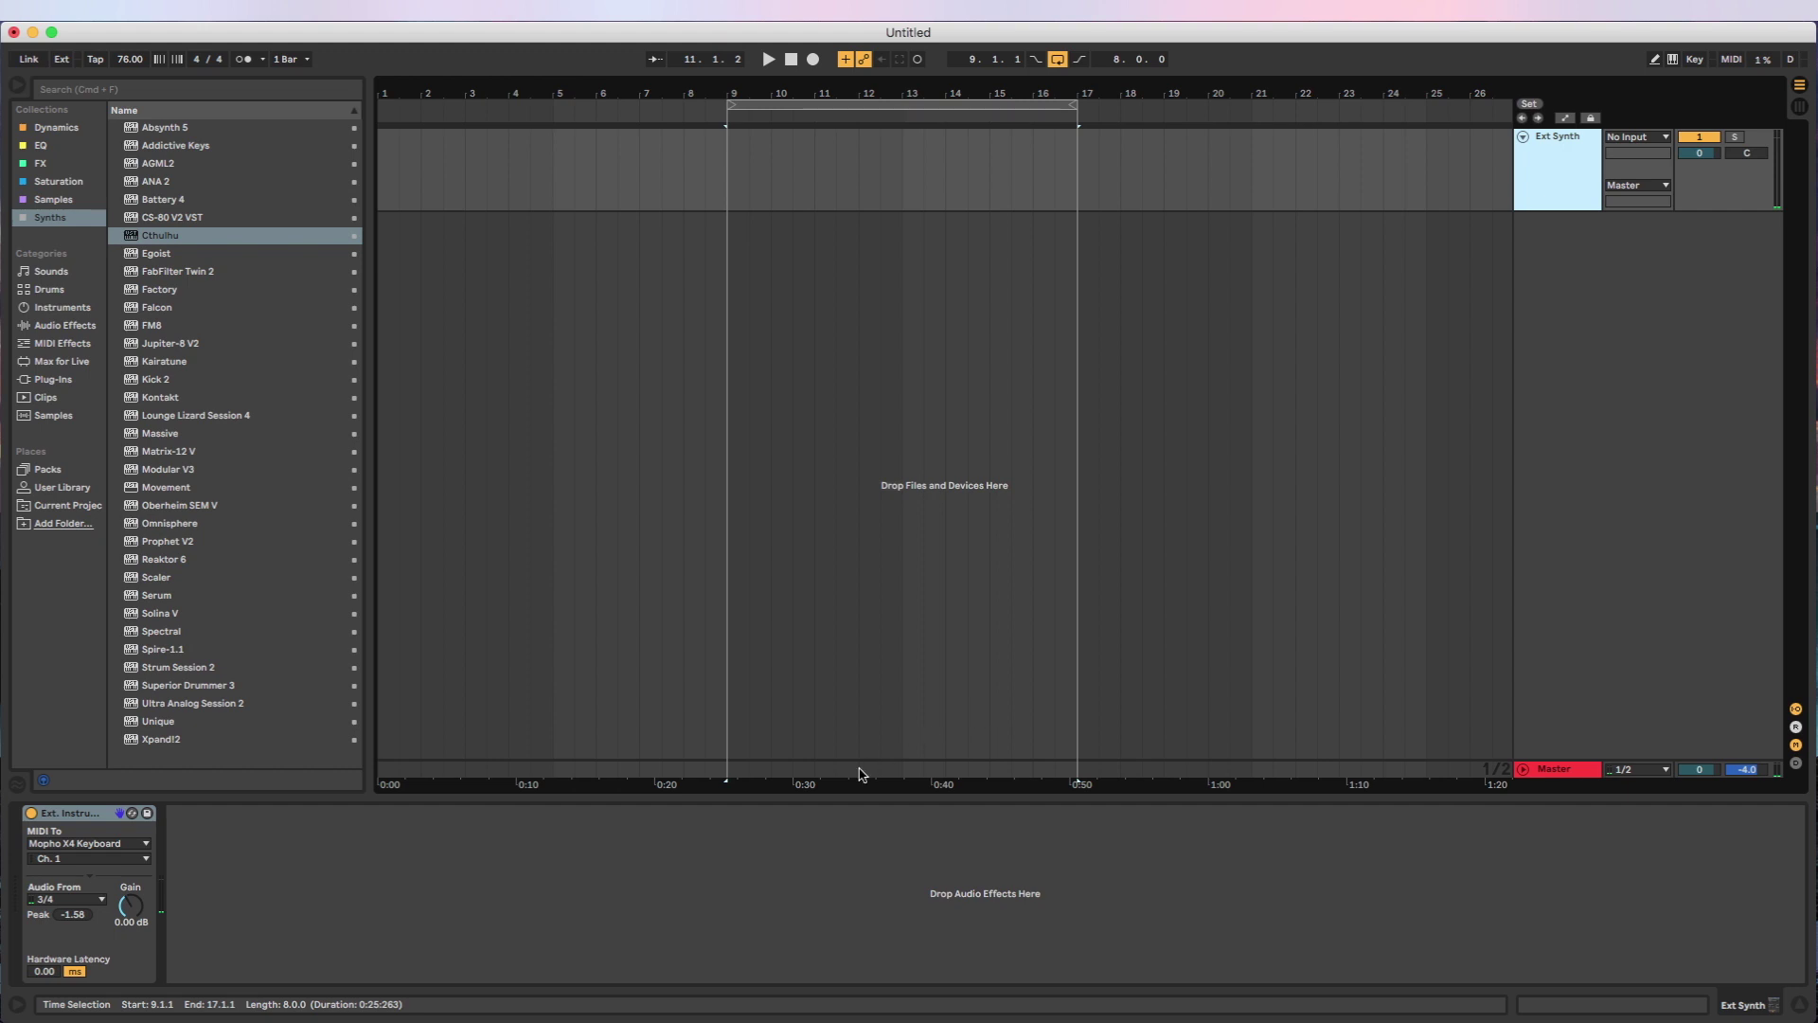
left_click(80, 831)
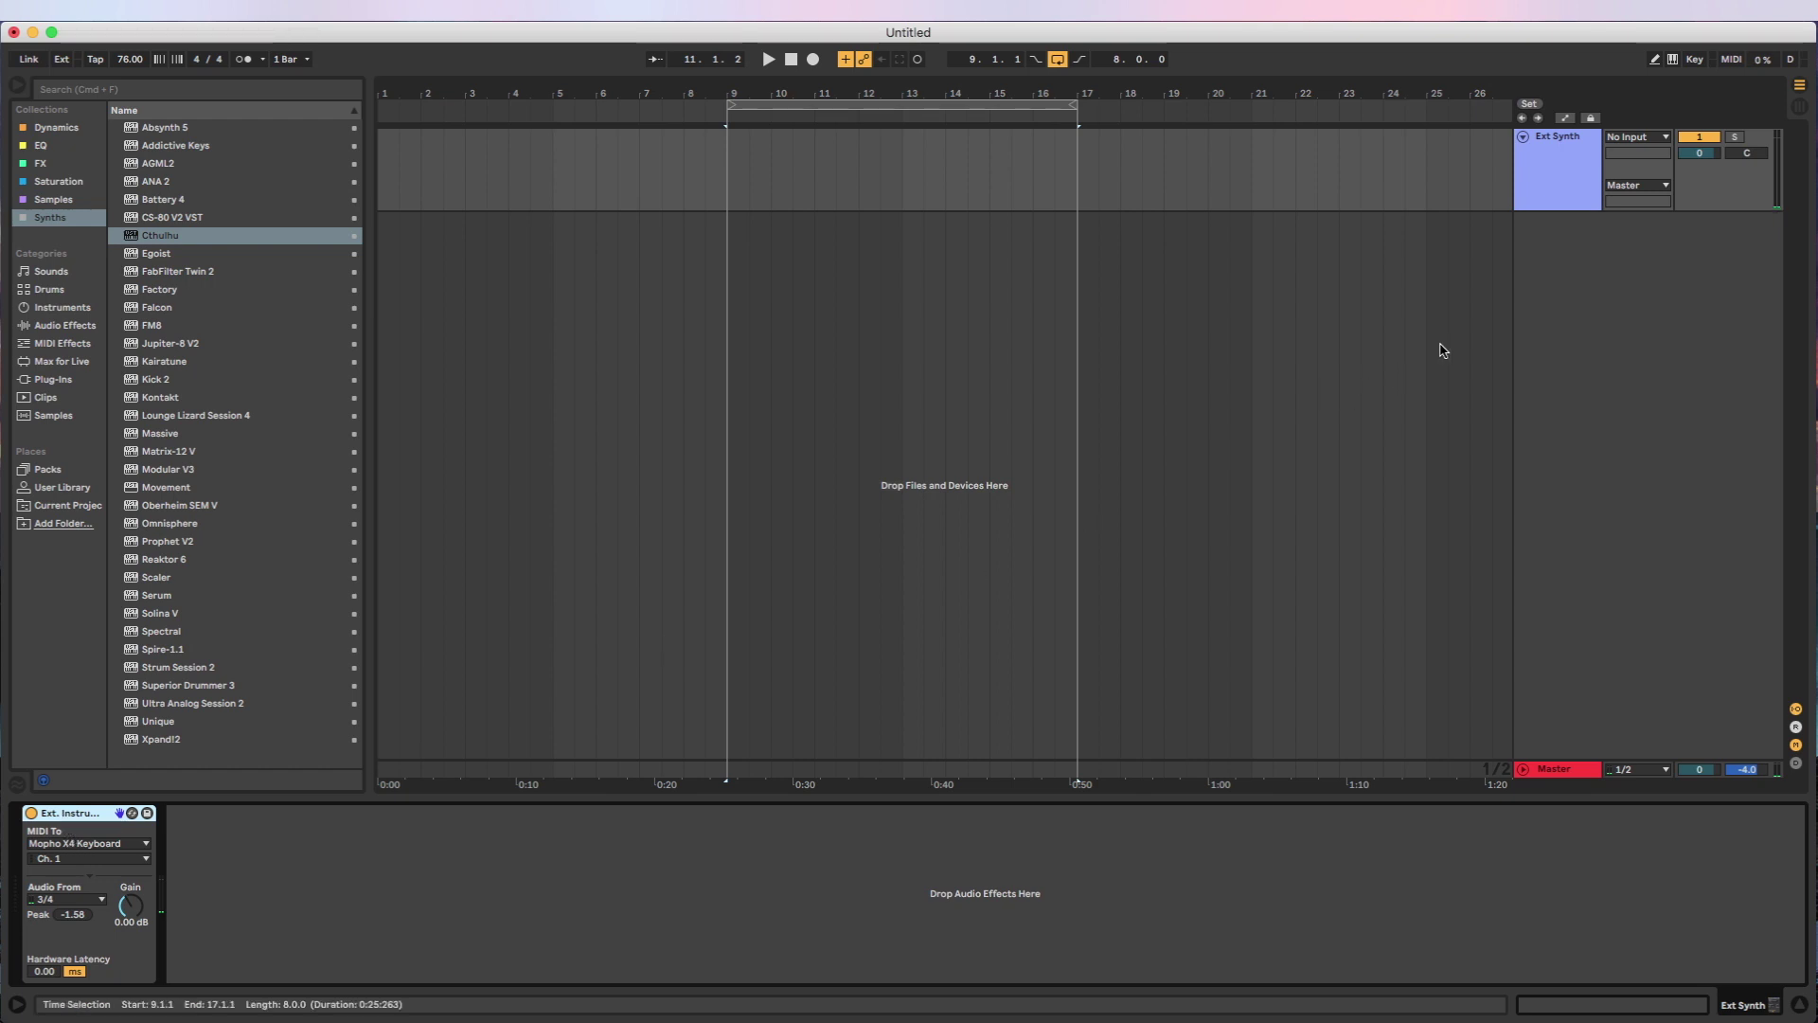
left_click(1546, 277)
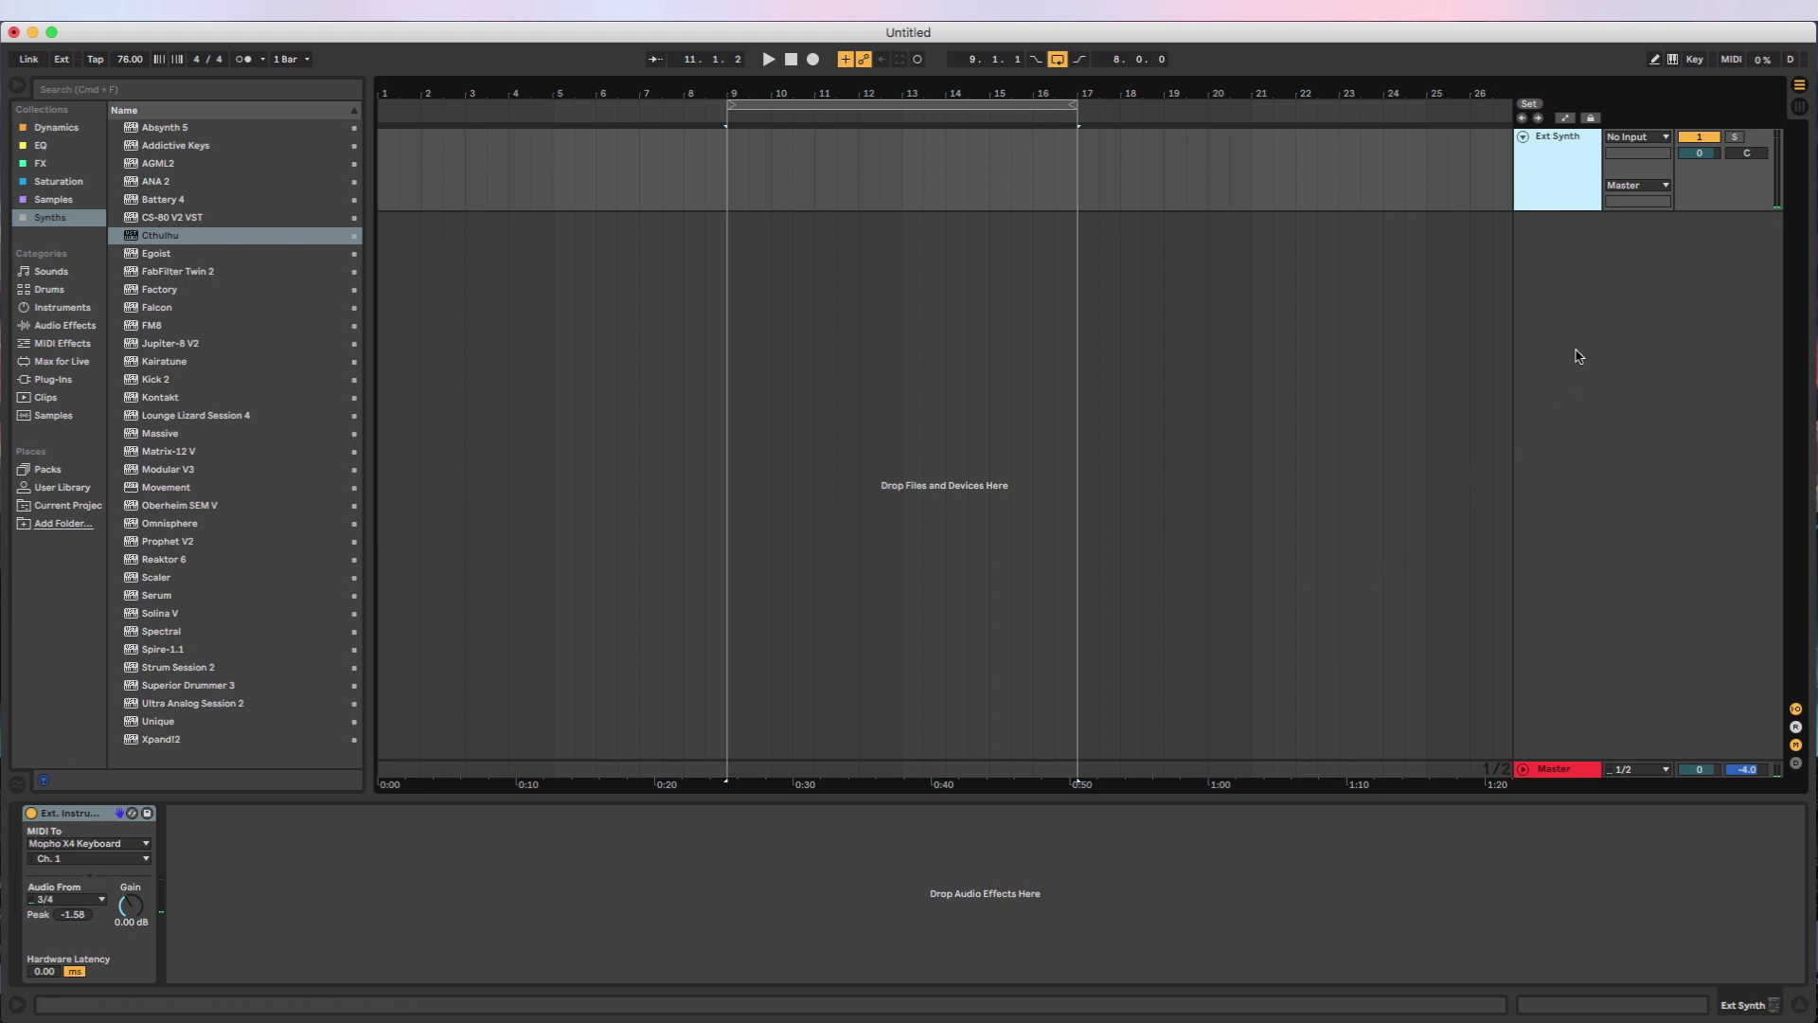
- Add a MIDI and an audio track, deleting bx_console N and Pro-Q 3 from 2 MIDI
key("super+shift+t")
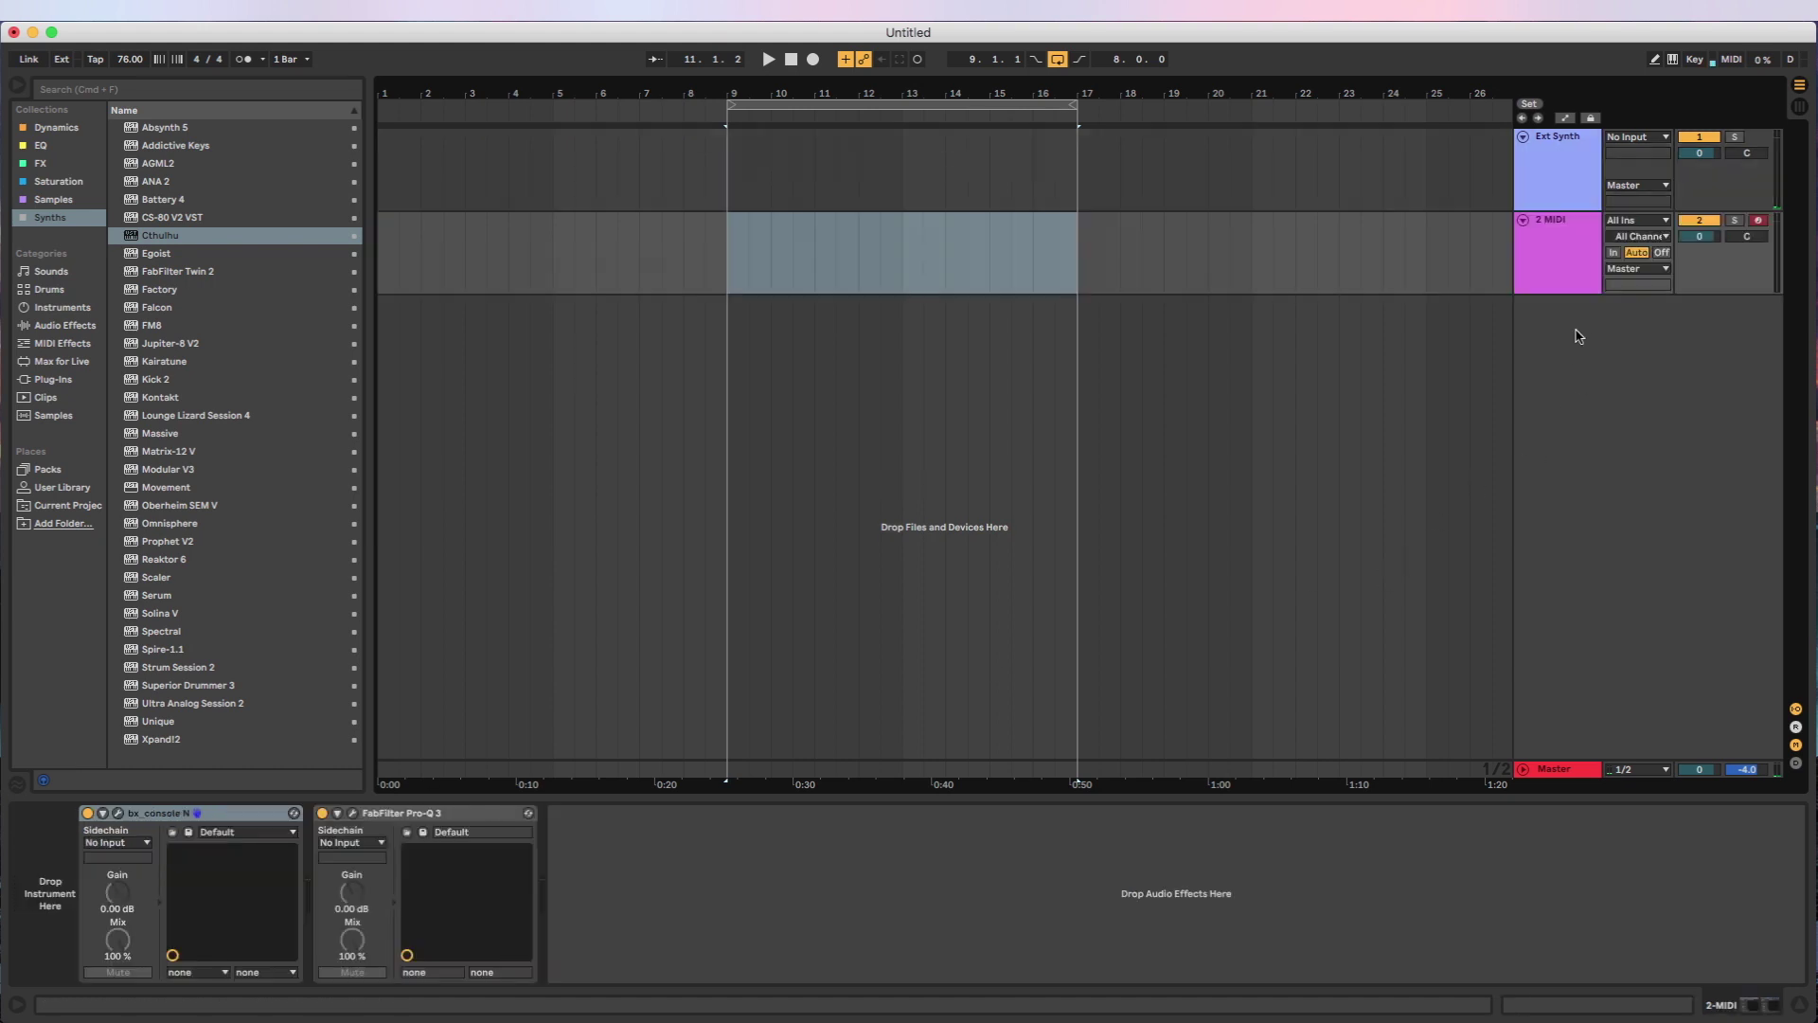
key("super+t")
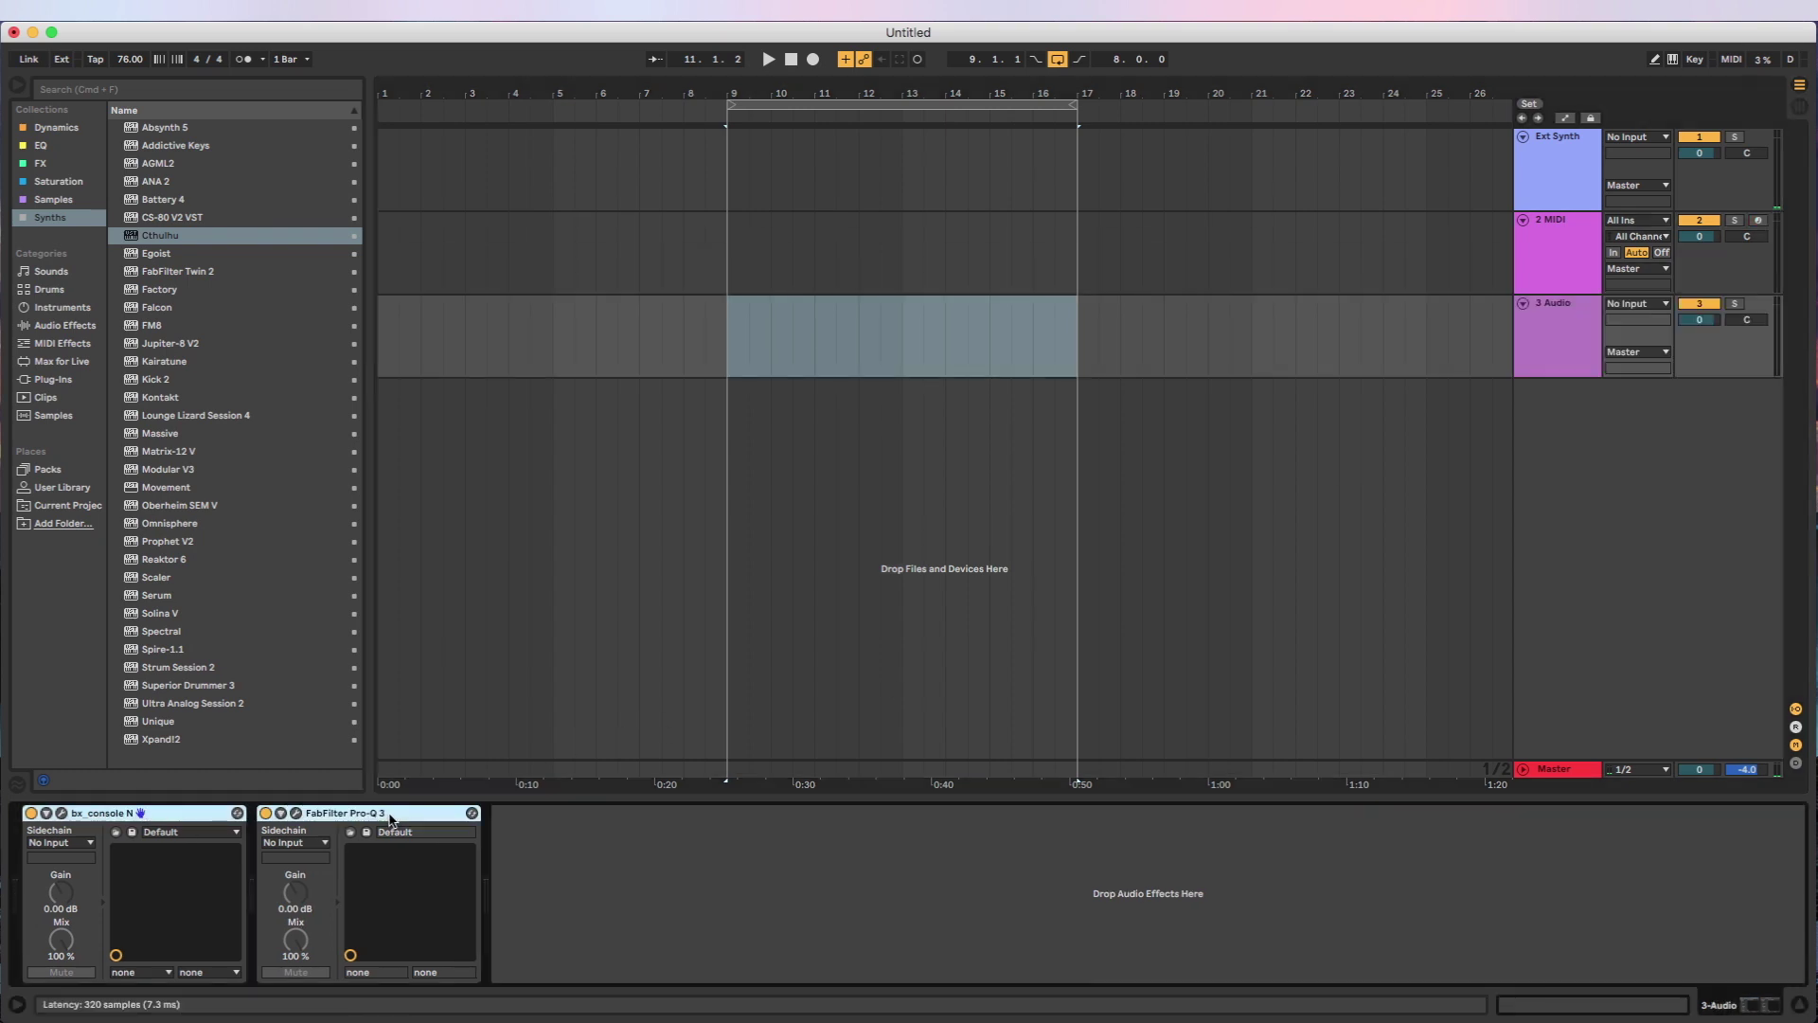
left_click(1557, 251)
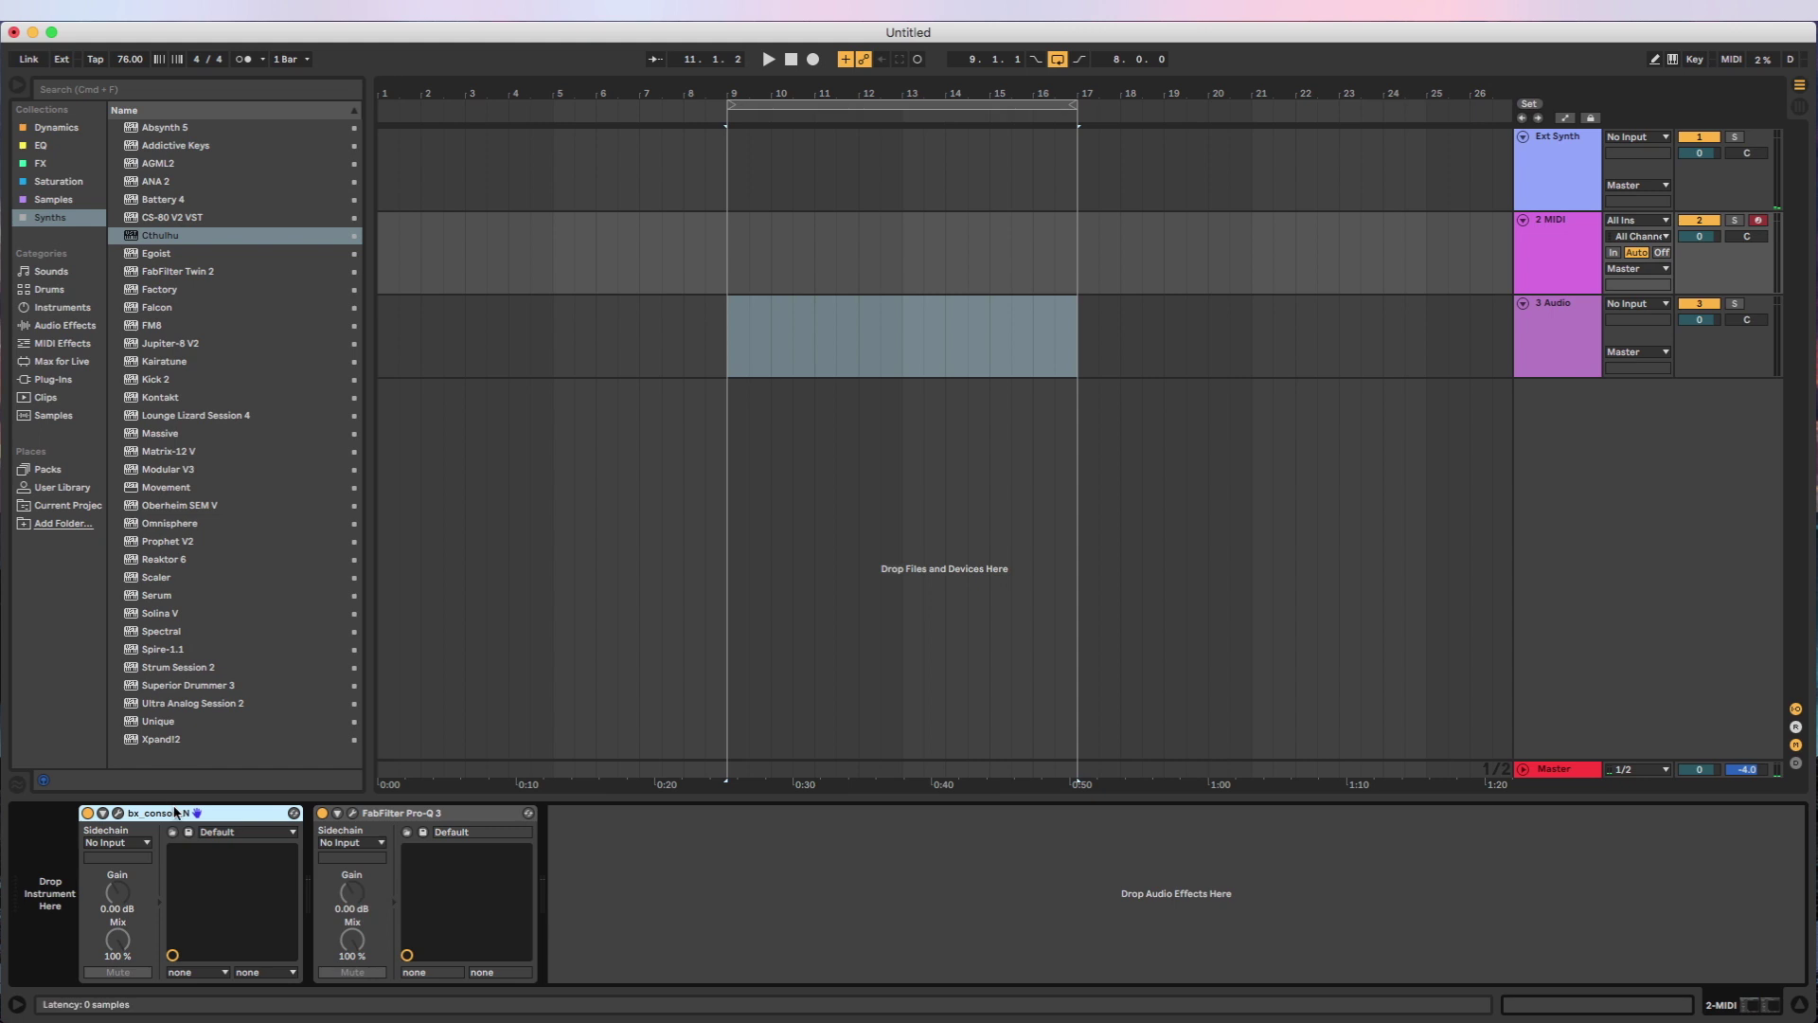
left_click(348, 820, "shift")
key("Delete")
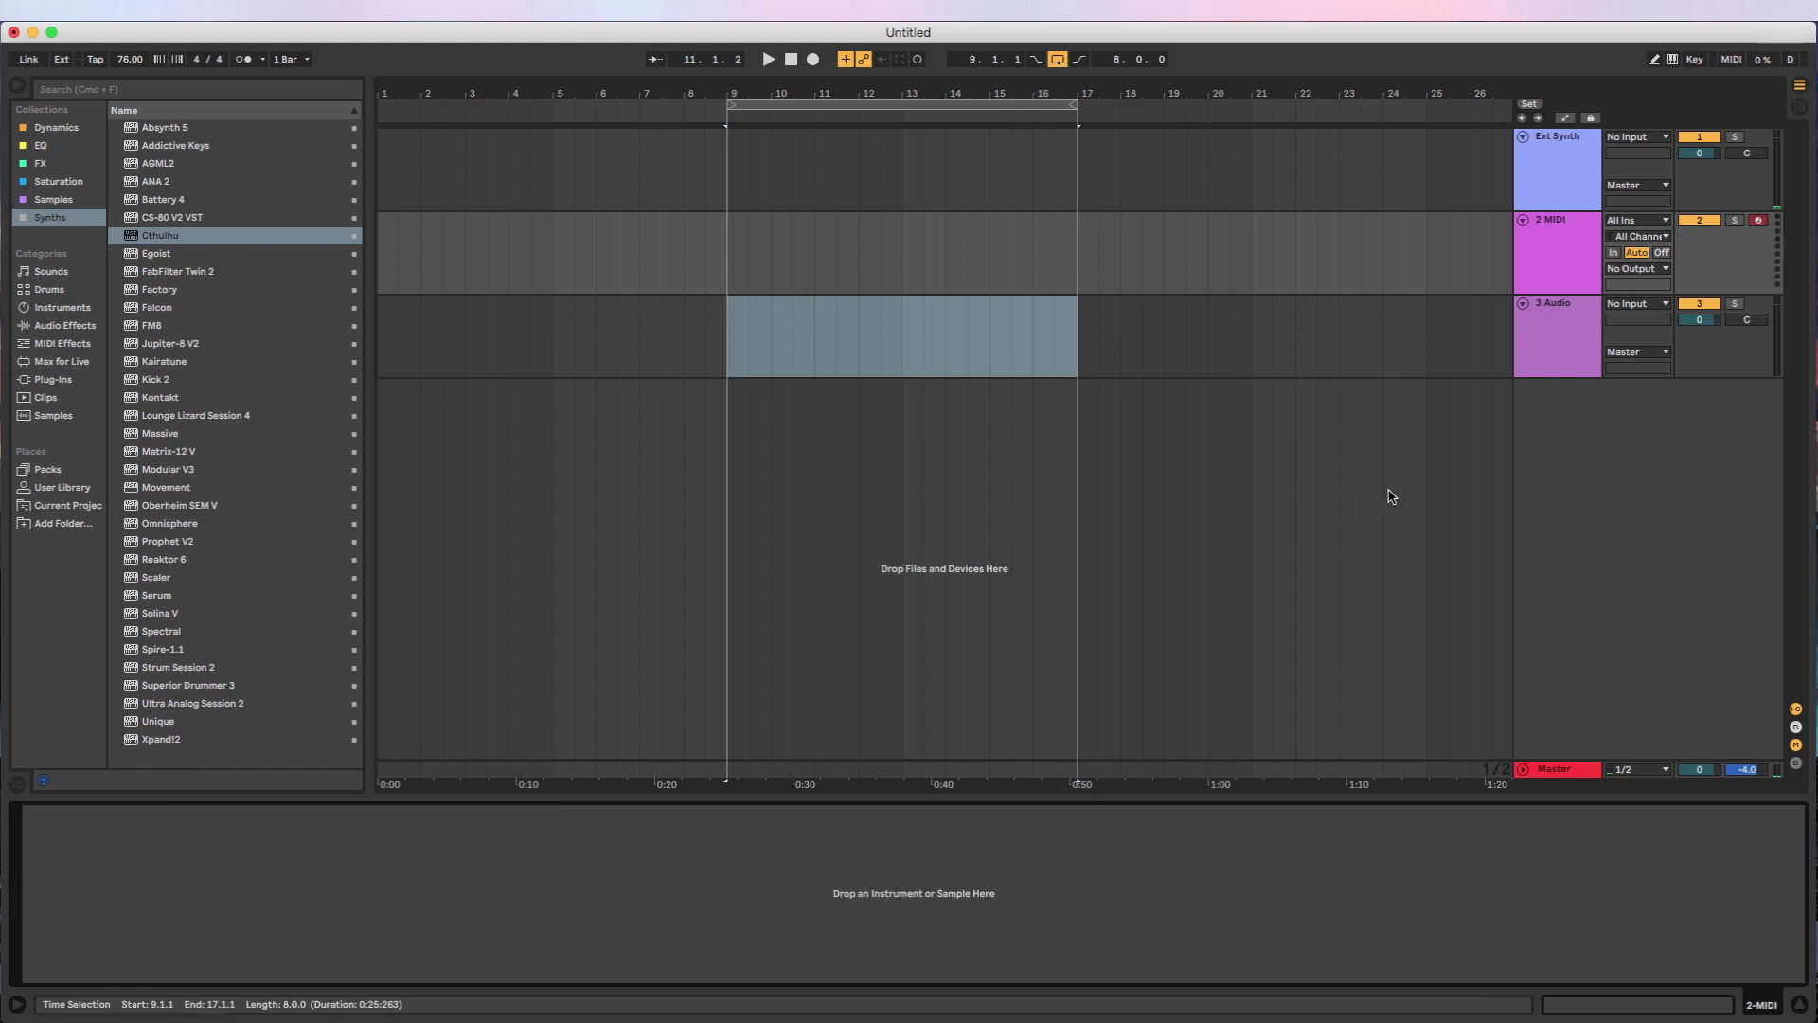
- Switch off the External Instrument device on the Ext Synth track
left_click(1542, 290)
left_click(1561, 184)
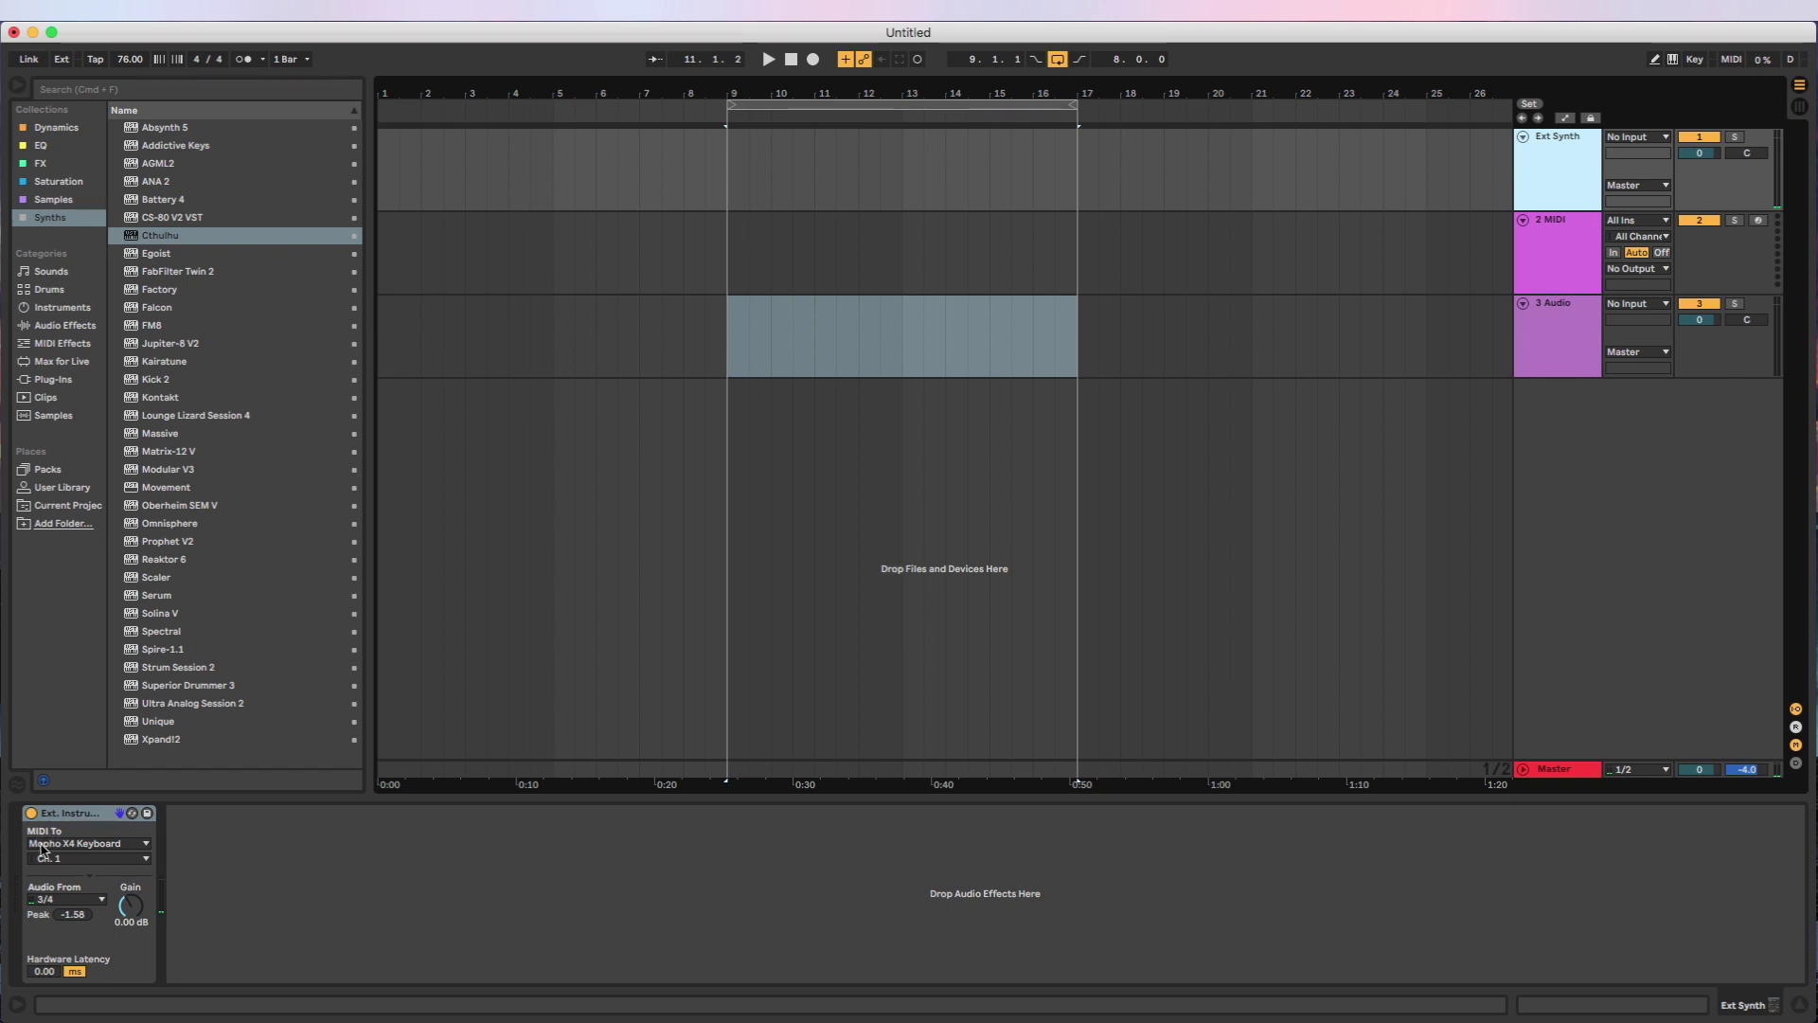
left_click(1539, 270)
left_click(1532, 338)
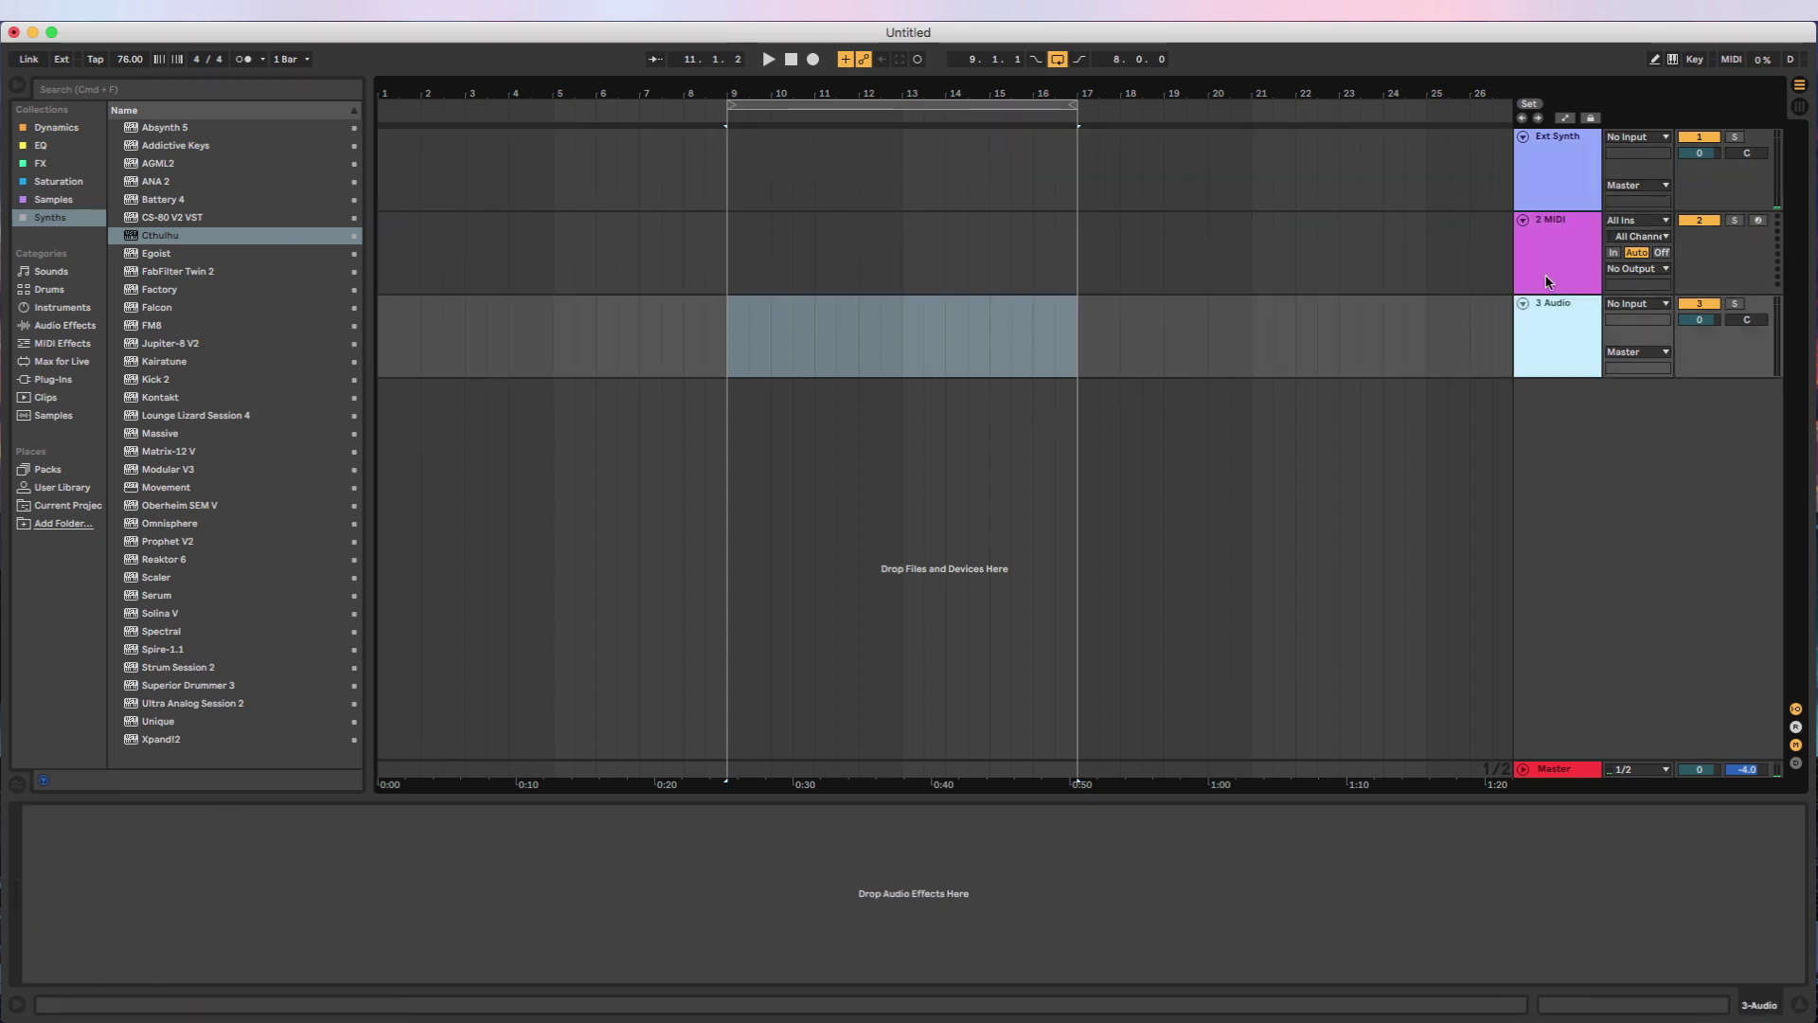
left_click(1553, 269)
left_click(1568, 182)
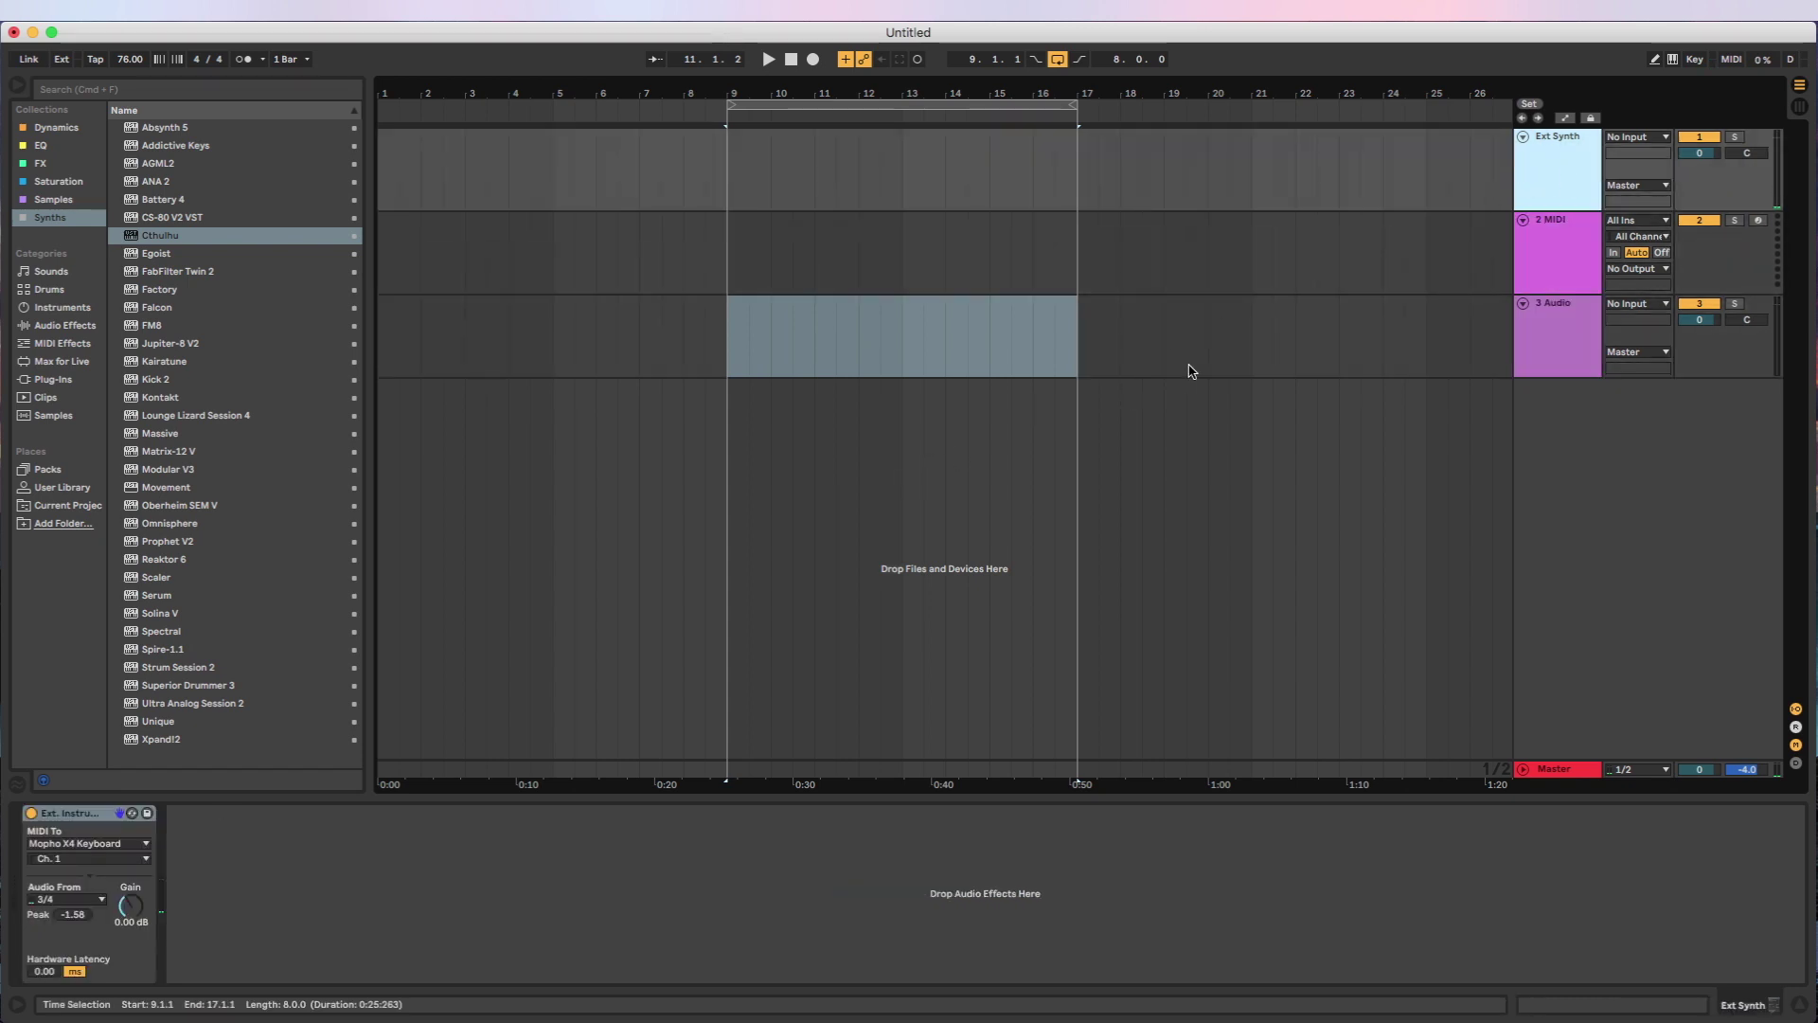
left_click(32, 813)
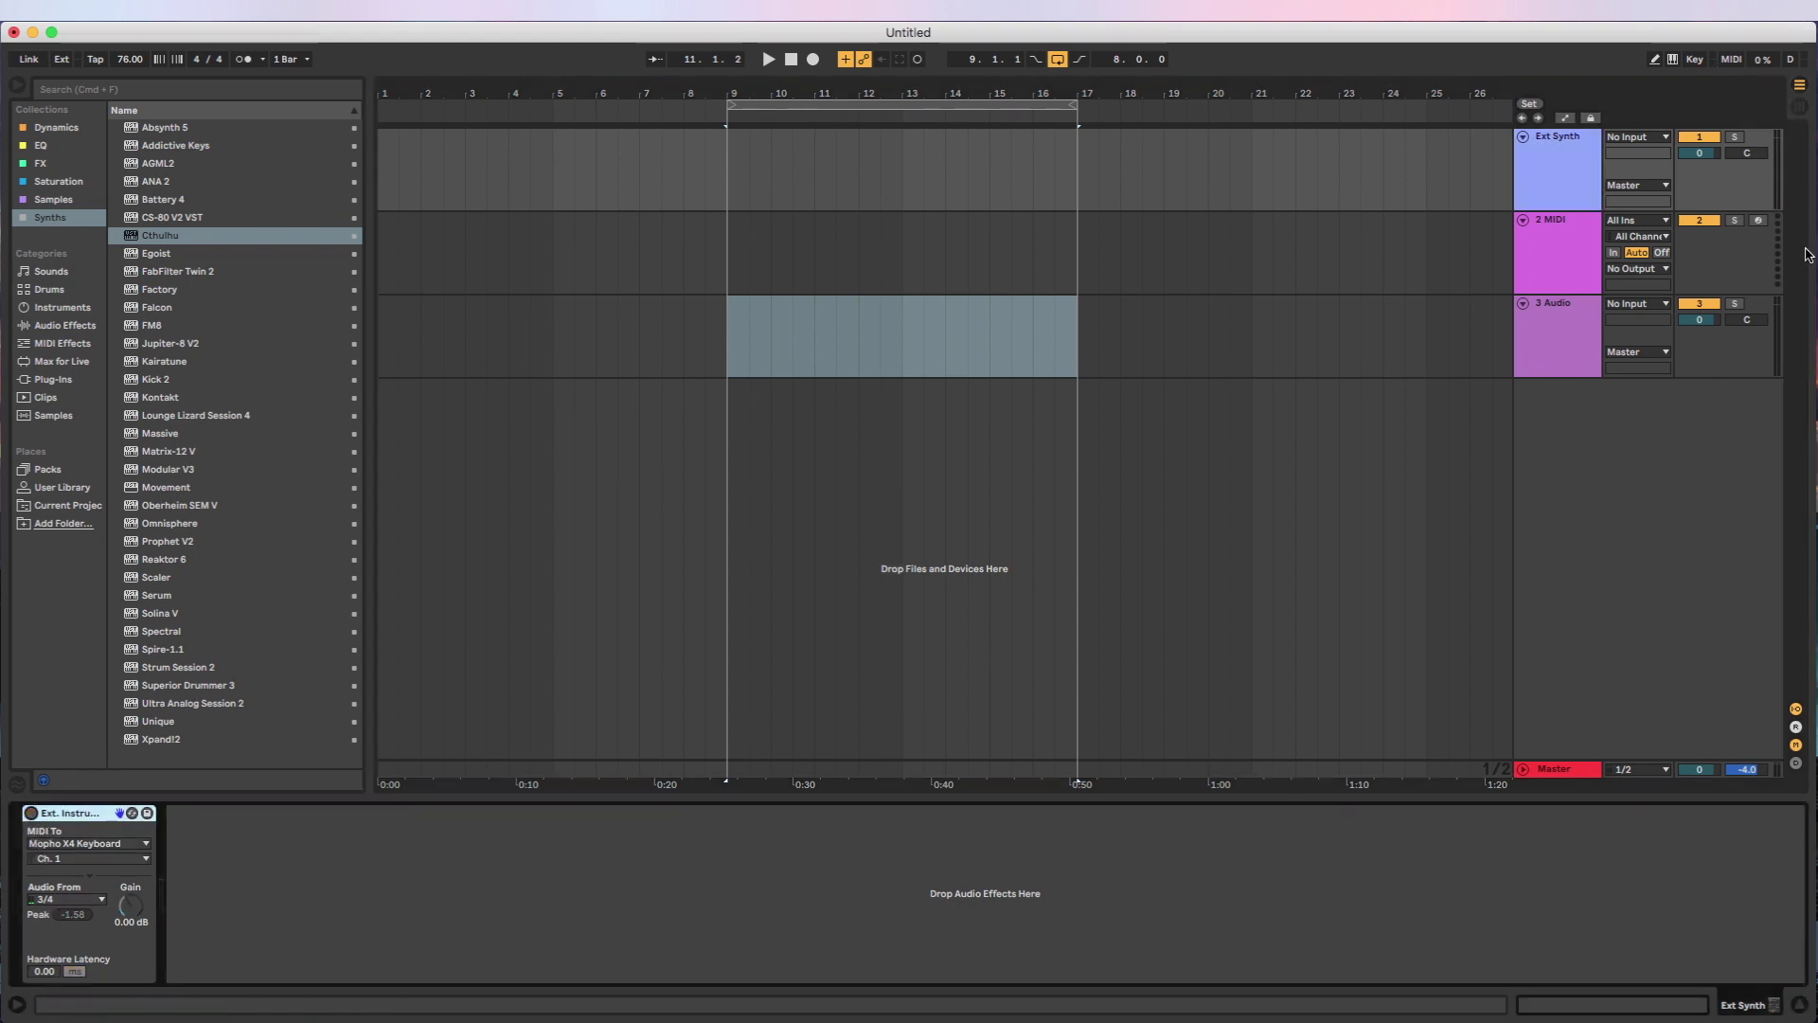
left_click(1567, 269)
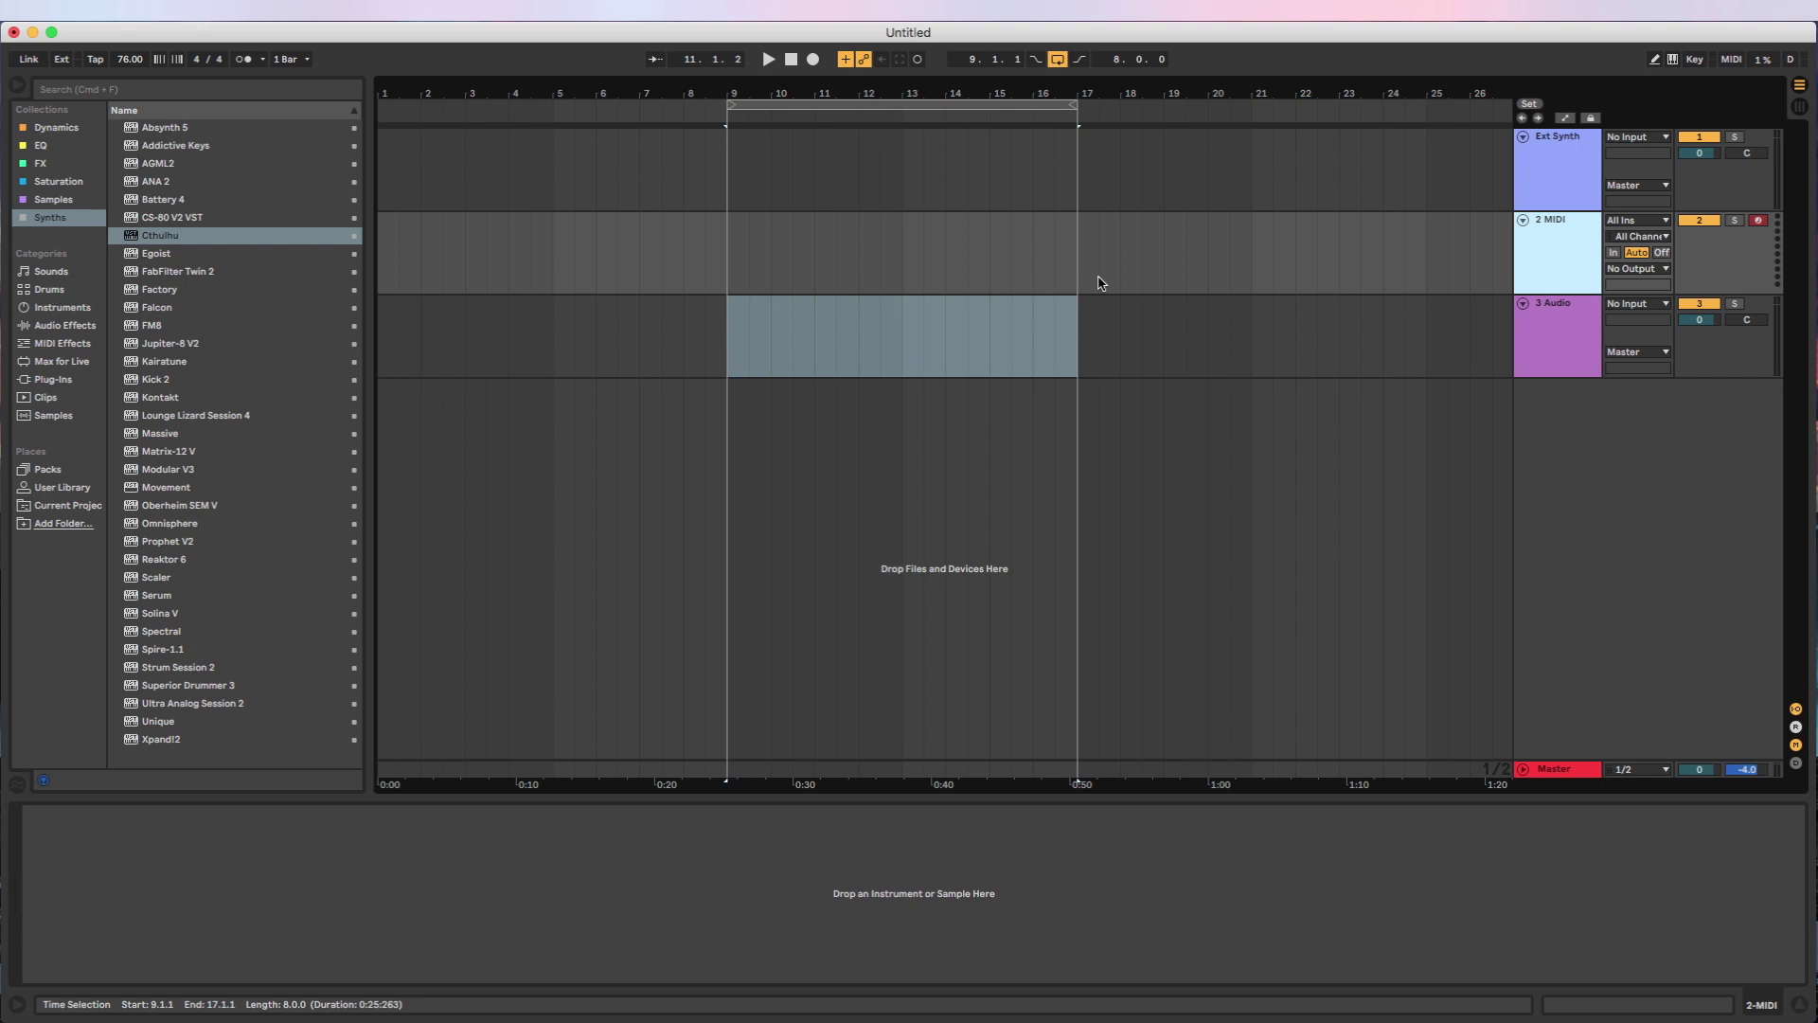
- Create an empty MIDI clip over bars 9–17 on 2 MIDI with a C4 G3 D3 chord
left_click_drag(735, 251, 1072, 260)
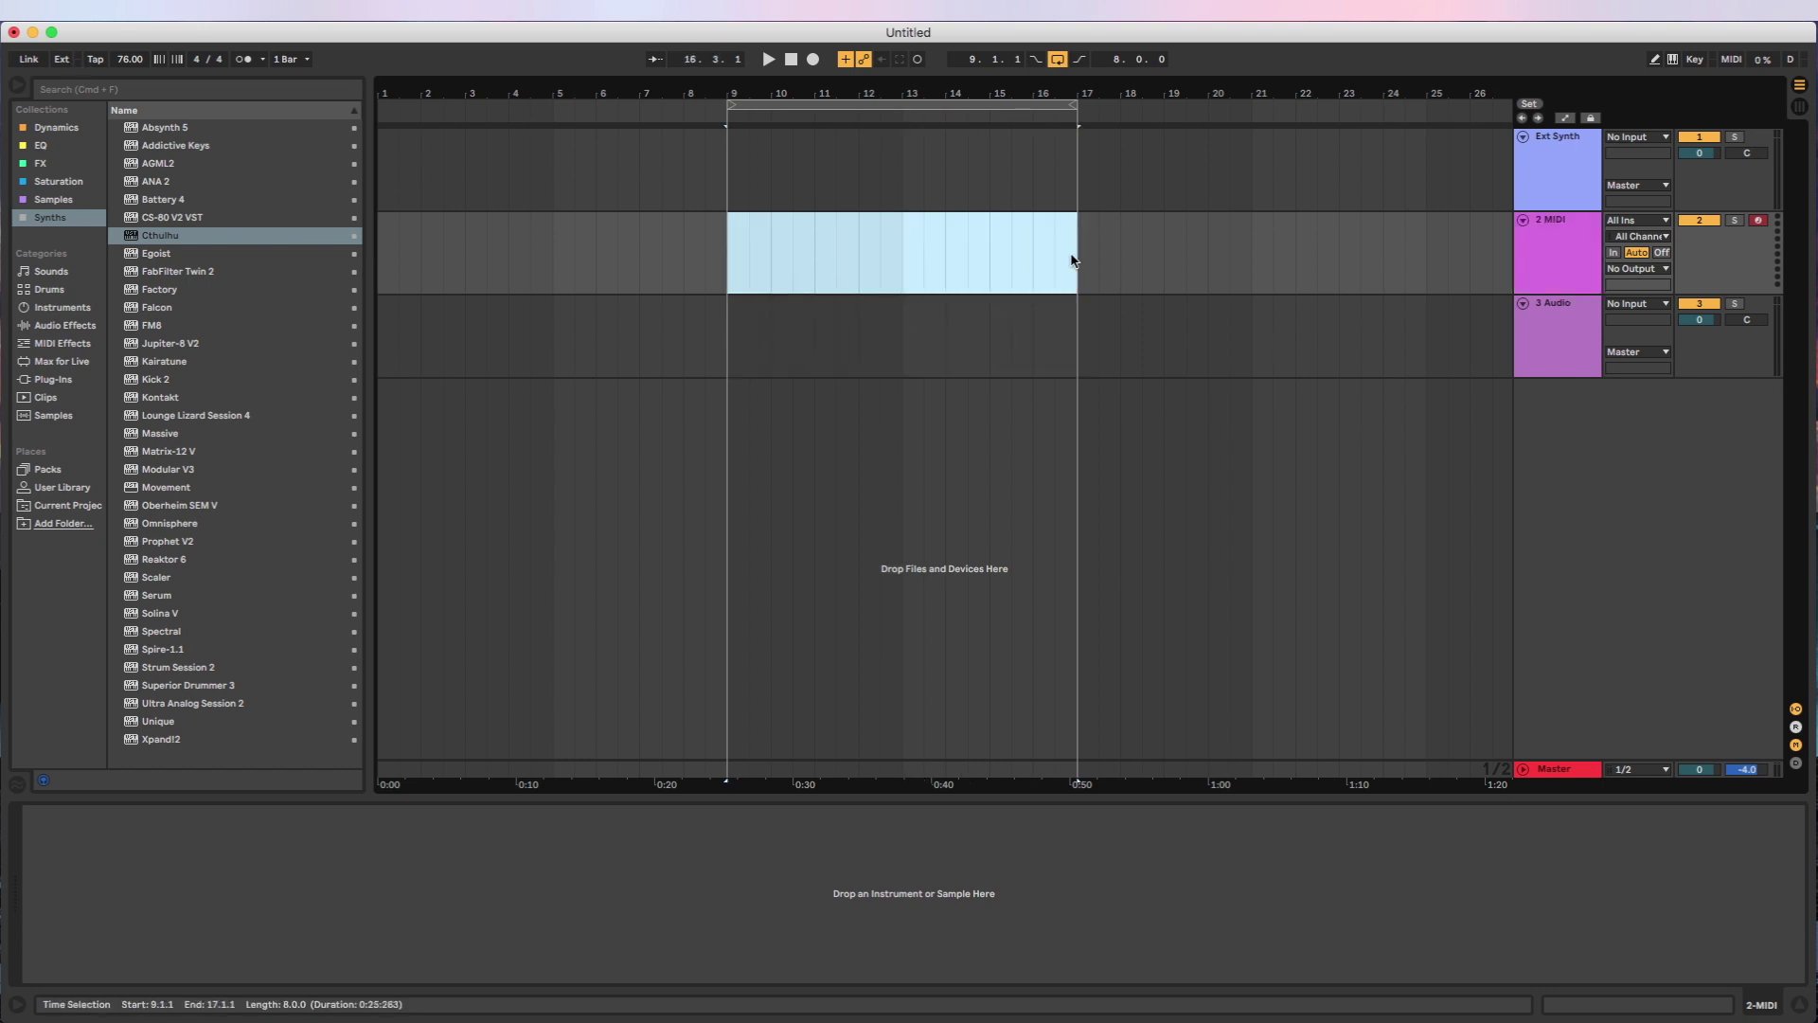
key("super+shift+m")
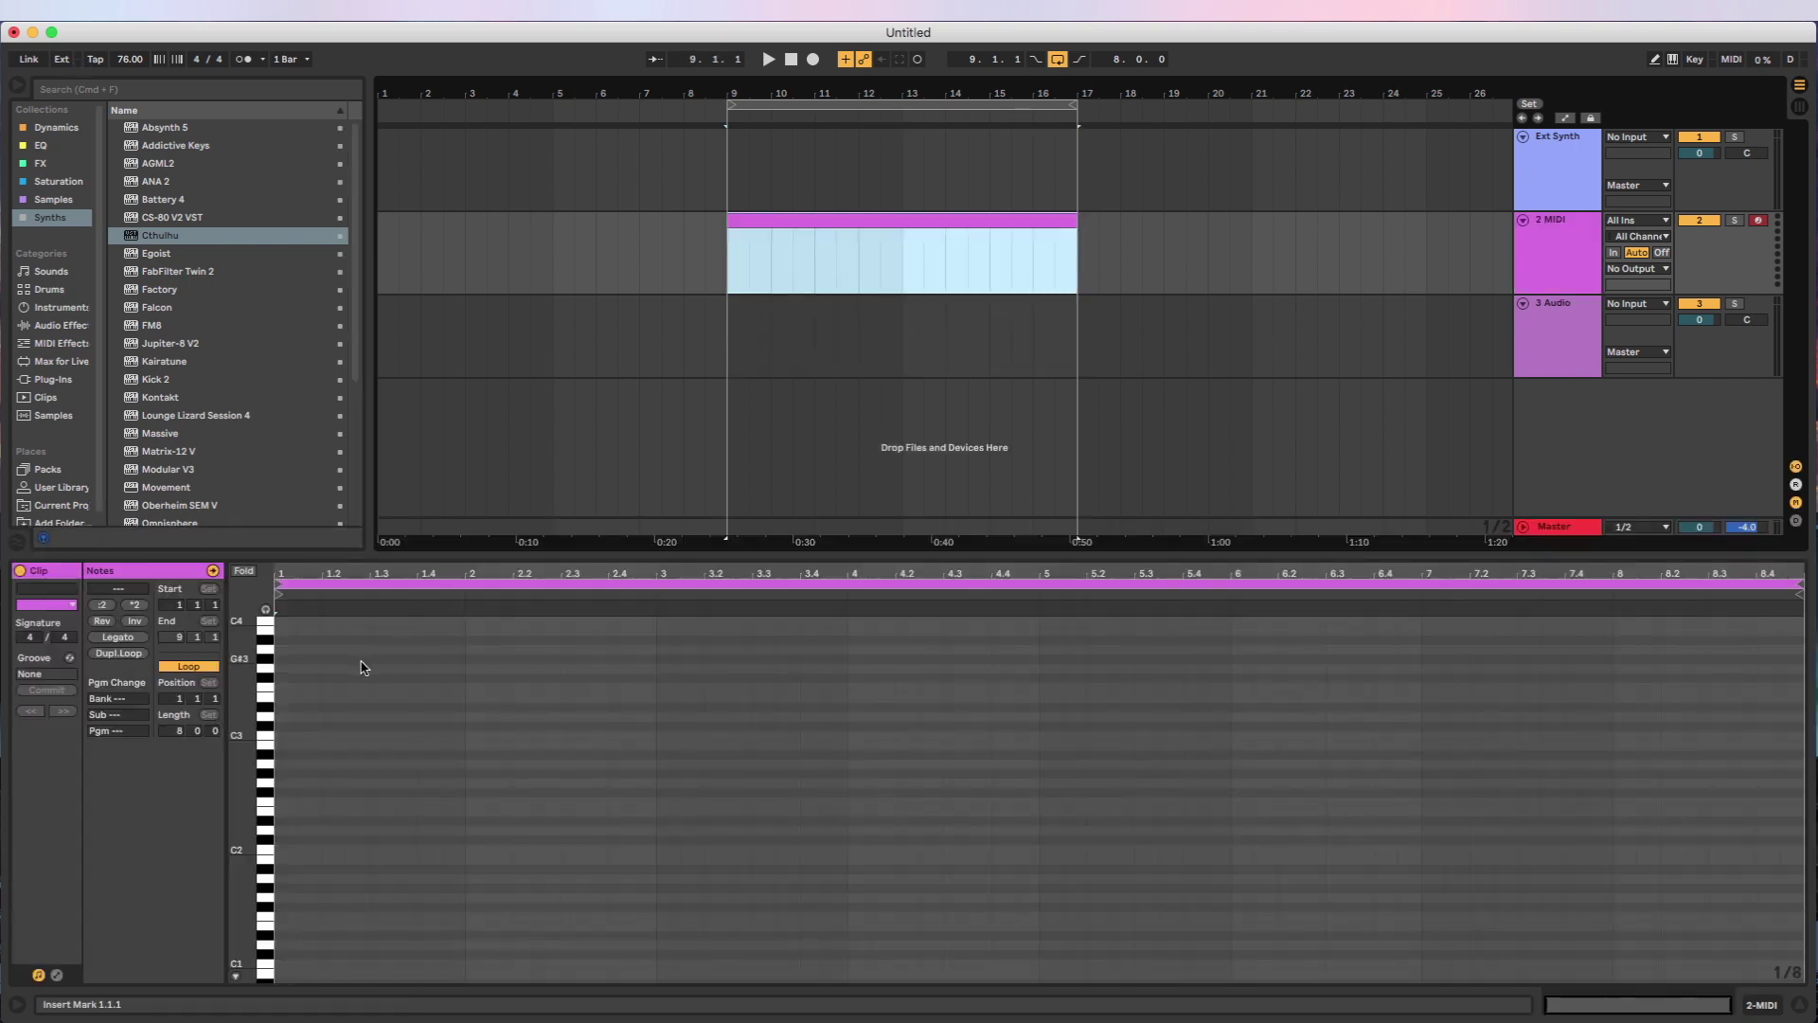
mouse_move(287, 623)
left_mouse_down()
mouse_move(466, 623)
mouse_move(426, 709)
mouse_move(426, 678)
left_mouse_up()
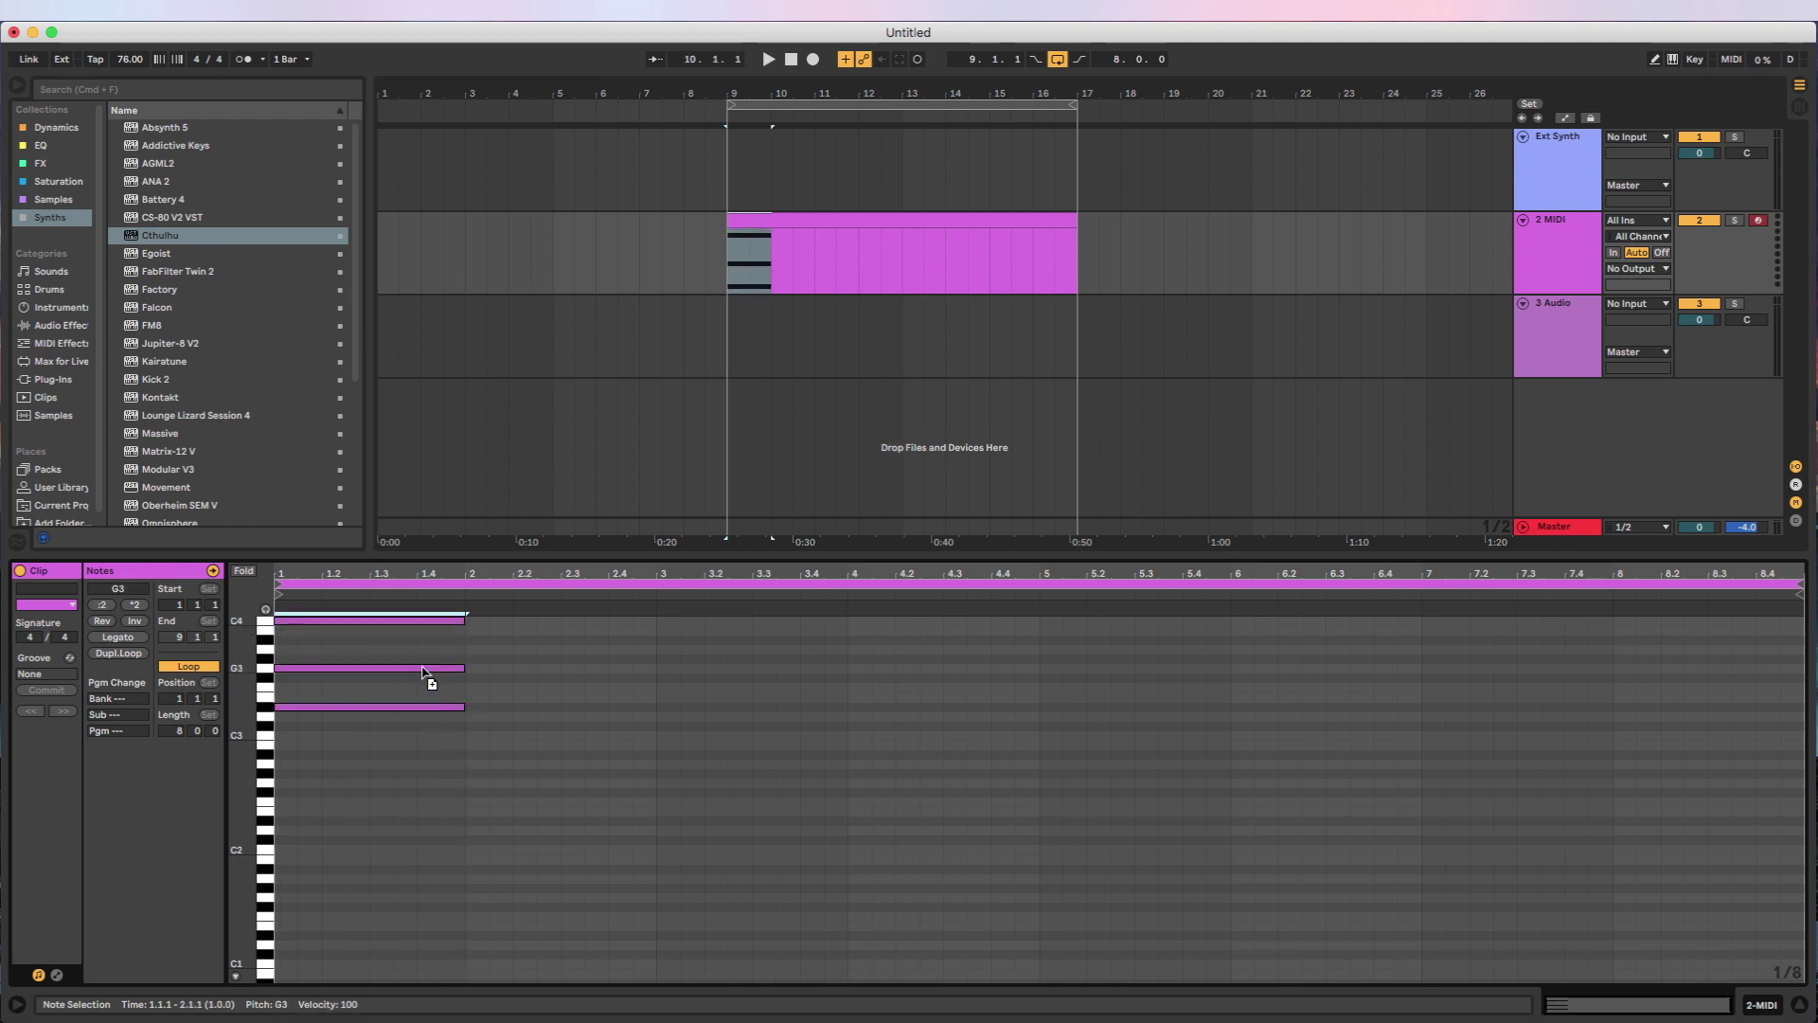
left_click_drag(430, 782, 398, 660)
left_click_drag(429, 753, 391, 647)
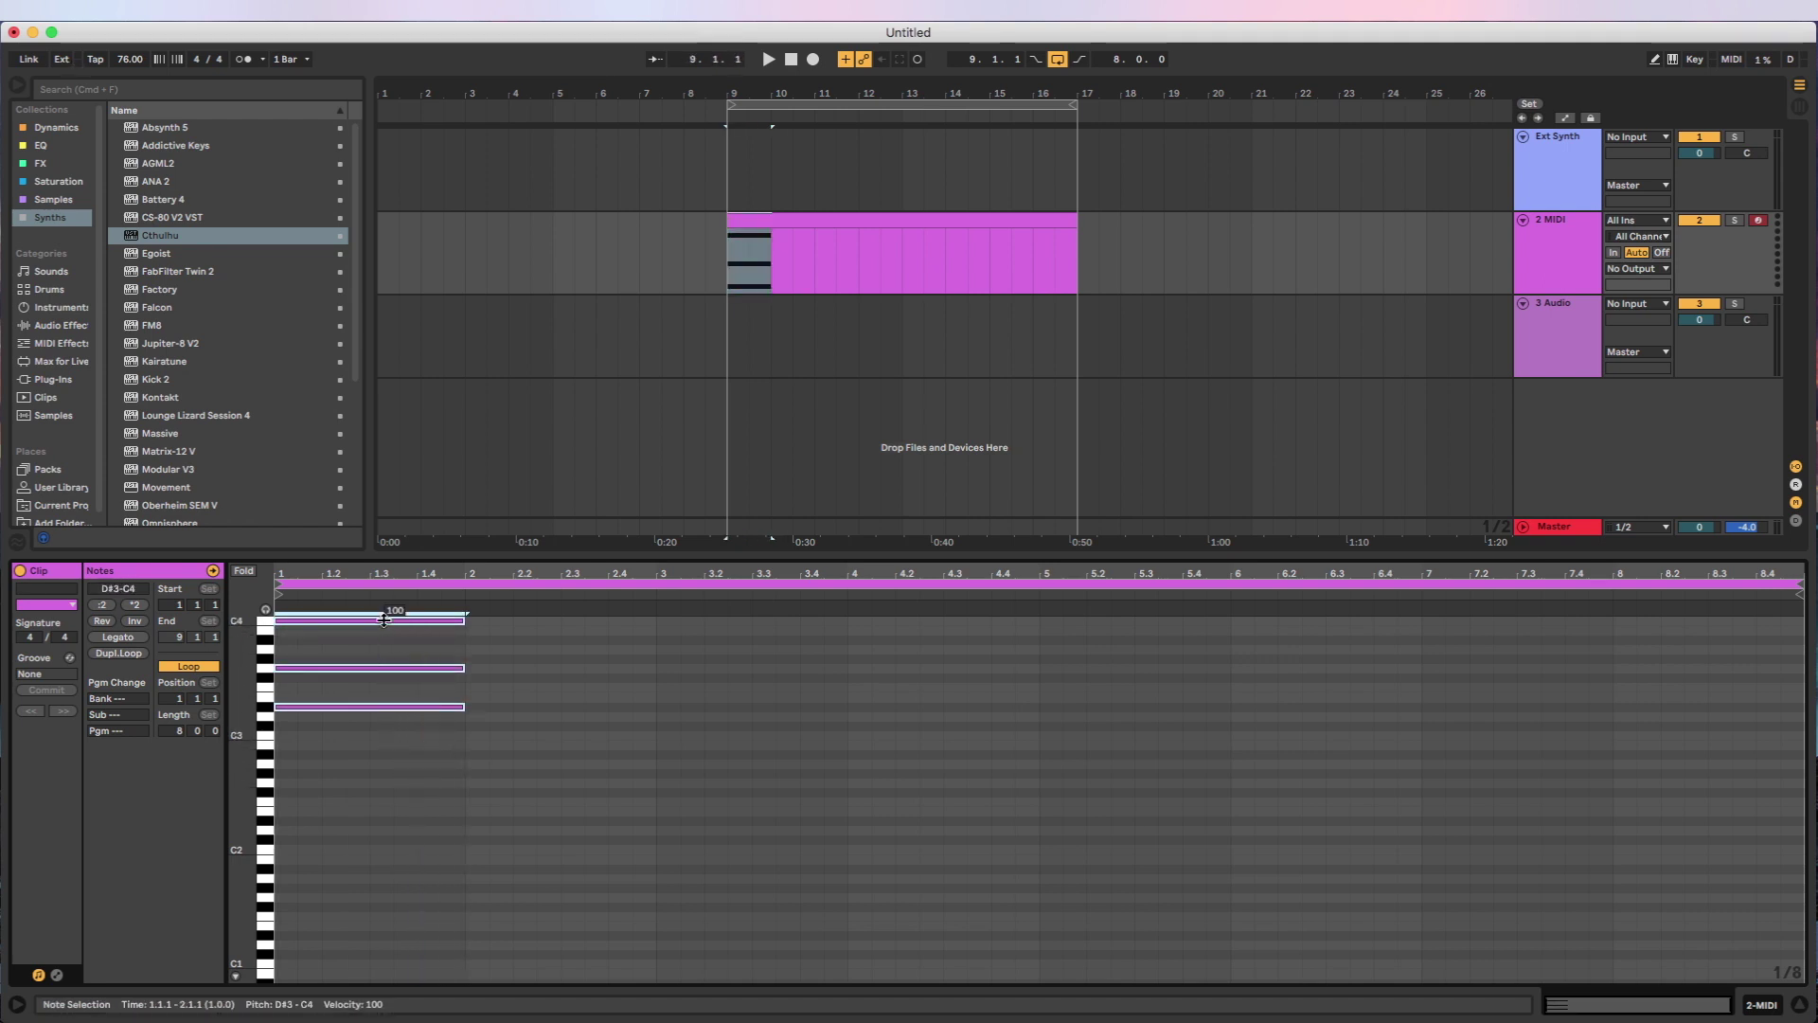
- Duplicate the chord bar by bar, transposing each copy up or down
key("super+d")
key("Down")
key("Down")
key("Down")
key("super+d")
key("Up")
key("Up")
key("super+d")
key("Down")
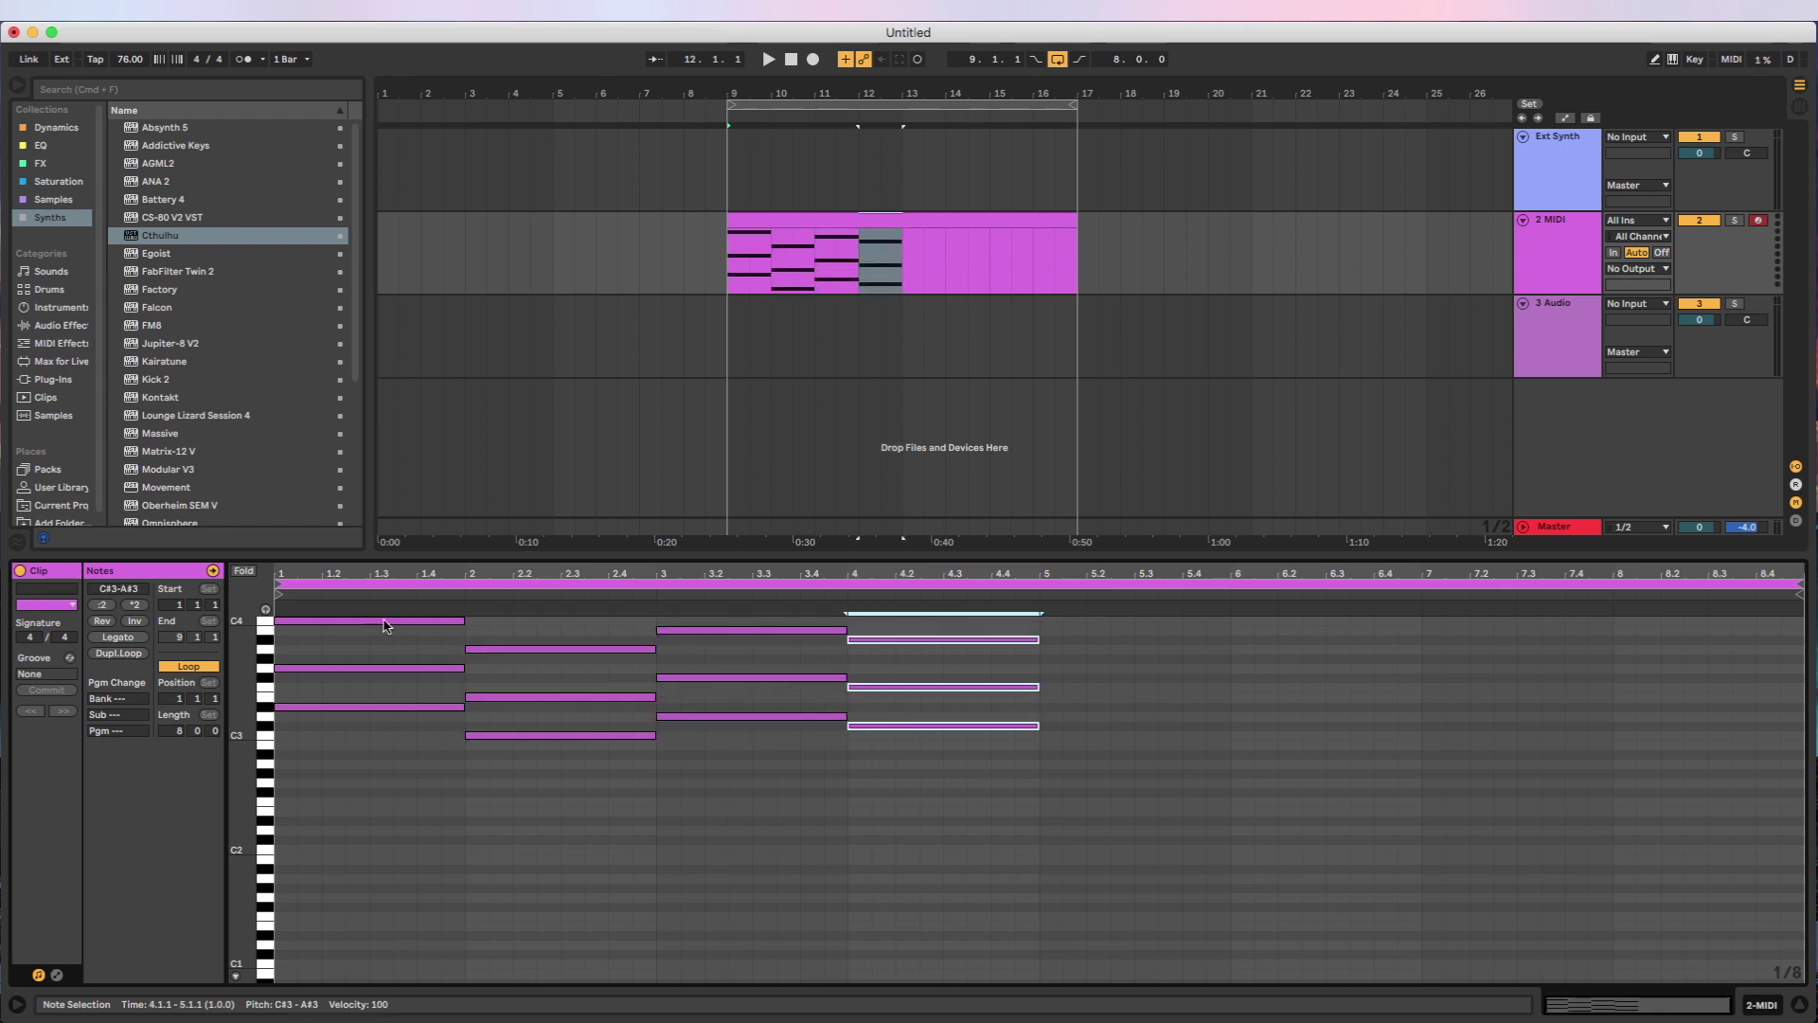
key("Down")
key("Down")
key("Down")
key("Down")
key("super+d")
key("Up")
key("Up")
key("super+d")
key("Down")
key("Down")
key("Down")
key("Down")
key("super+d")
key("Up")
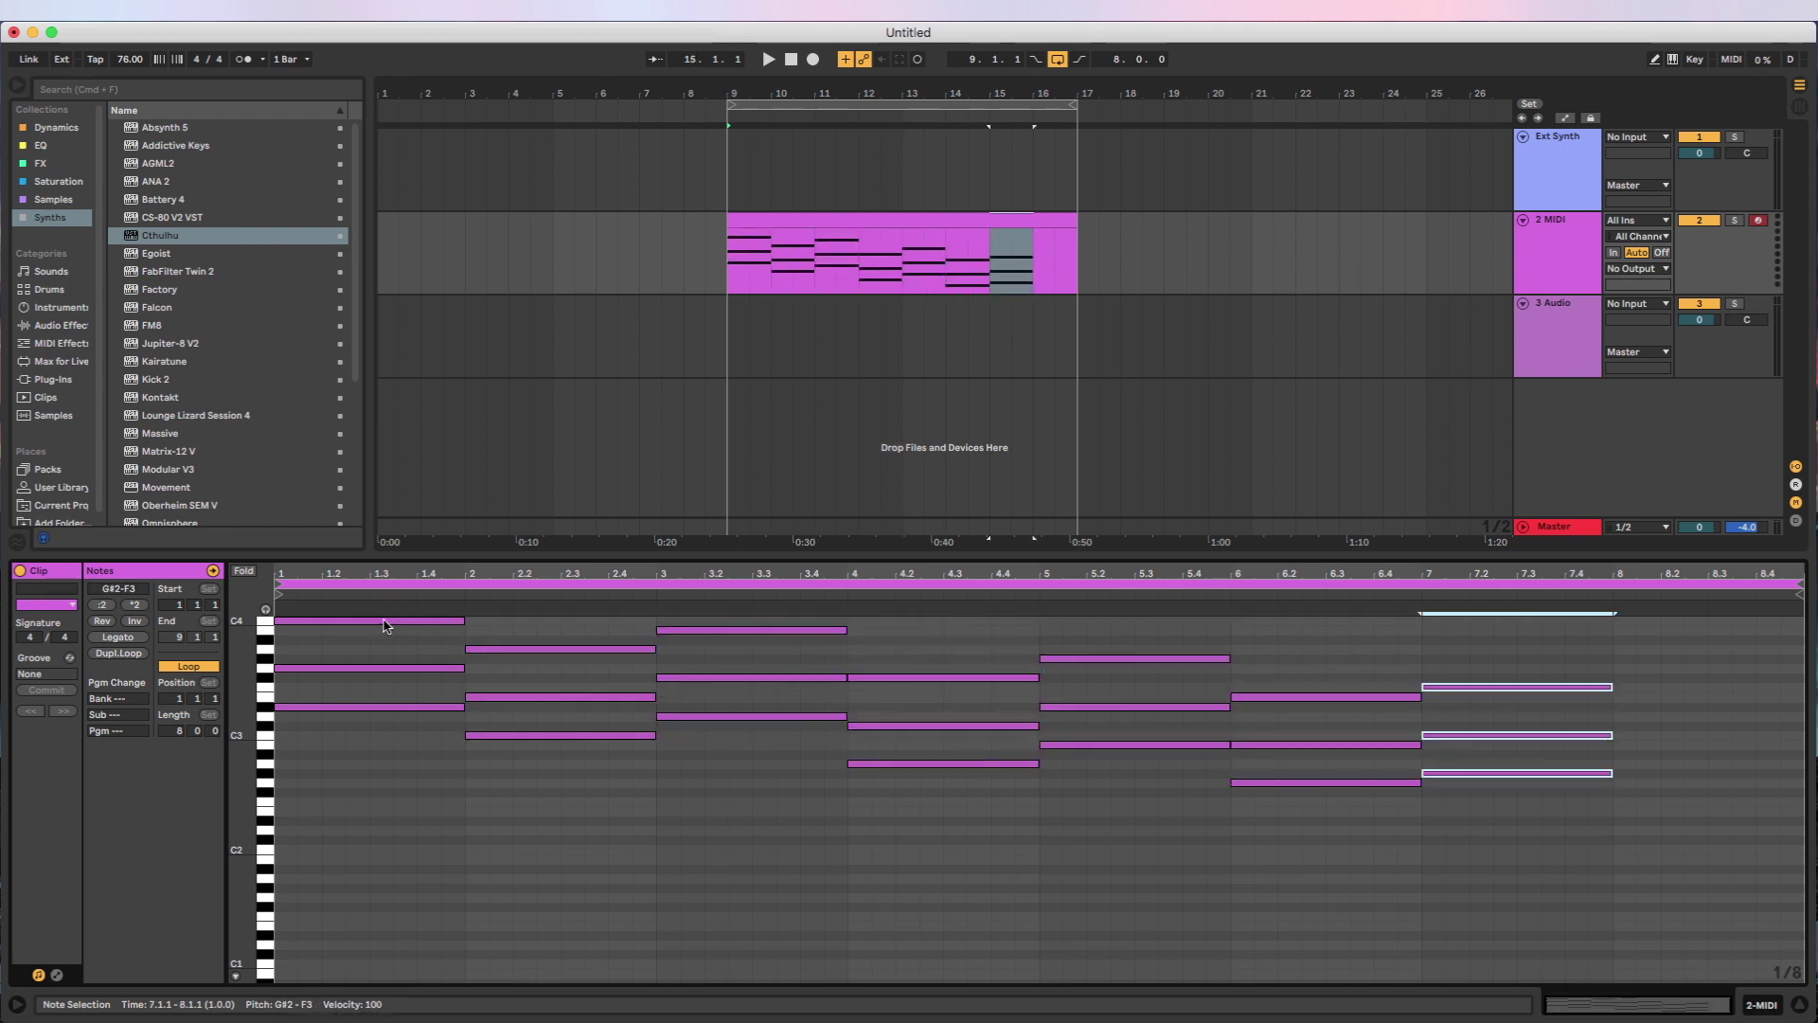
- Raise the bar-7 chord a semitone, copy it into bar 8 and delete the bar-9 extra
key("Up")
key("super+d")
key("Up")
key("super+d")
key("Up")
key("Up")
key("Delete")
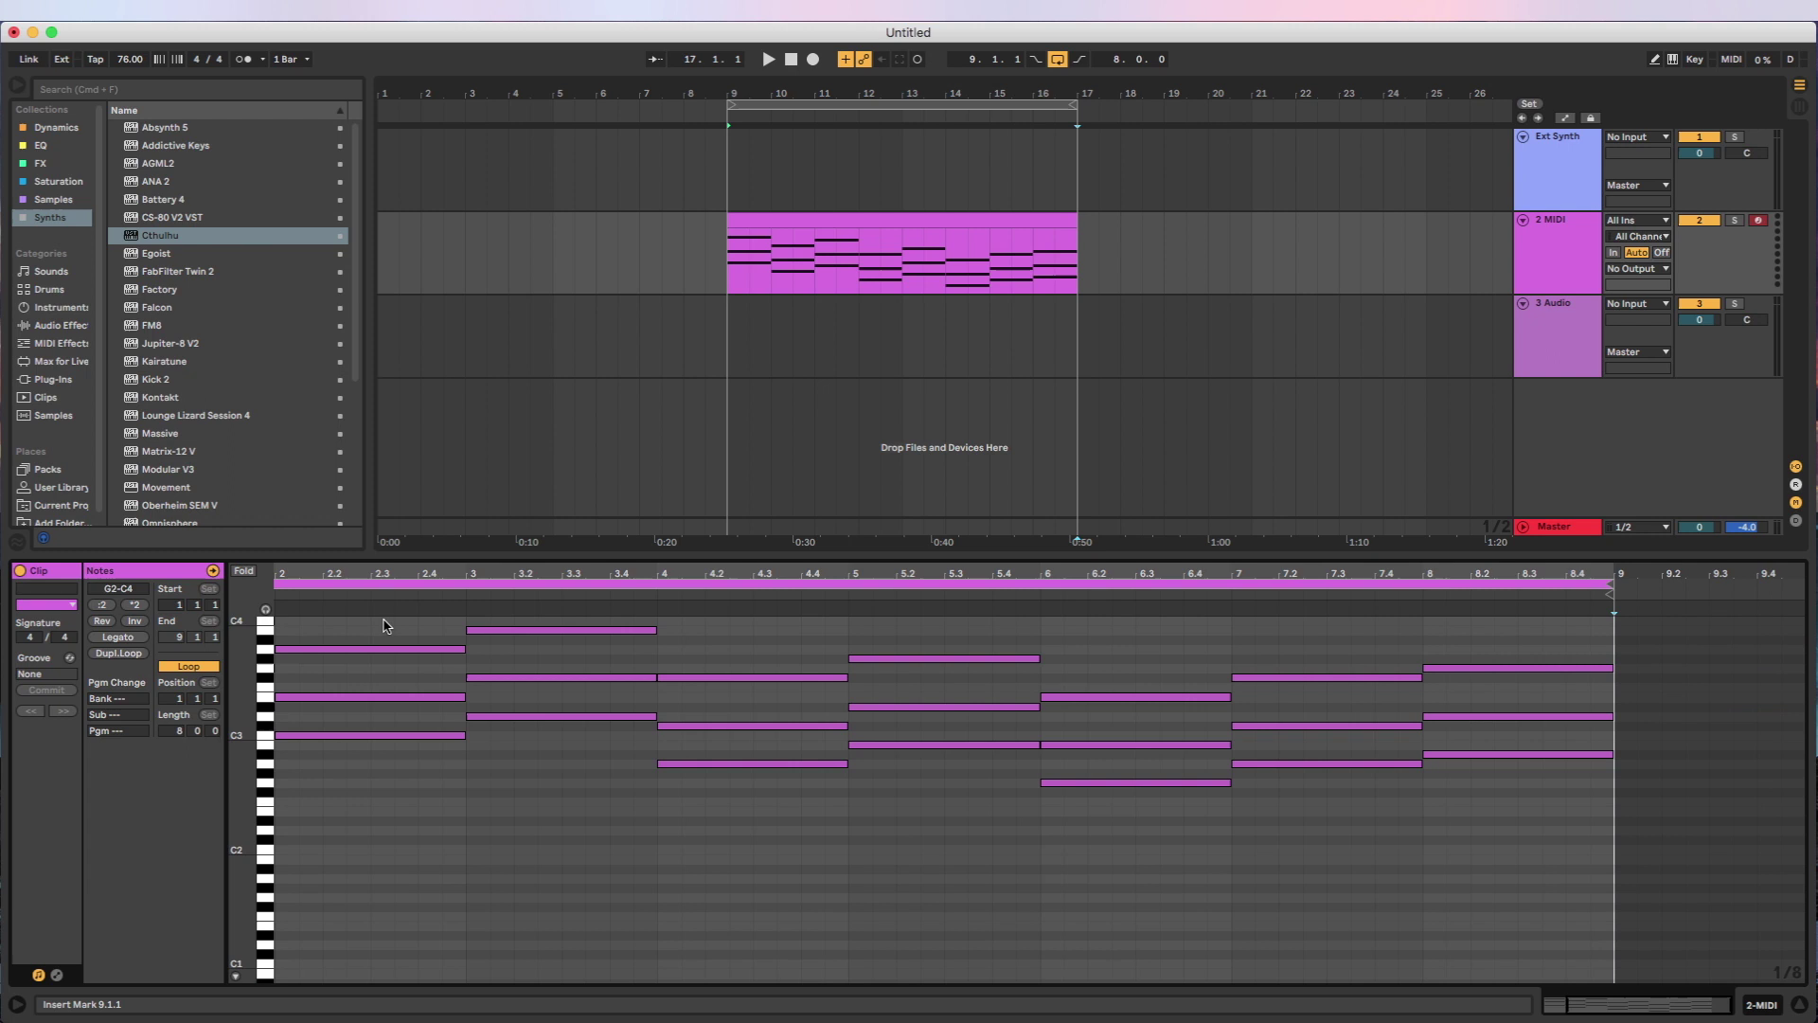
left_click(799, 232)
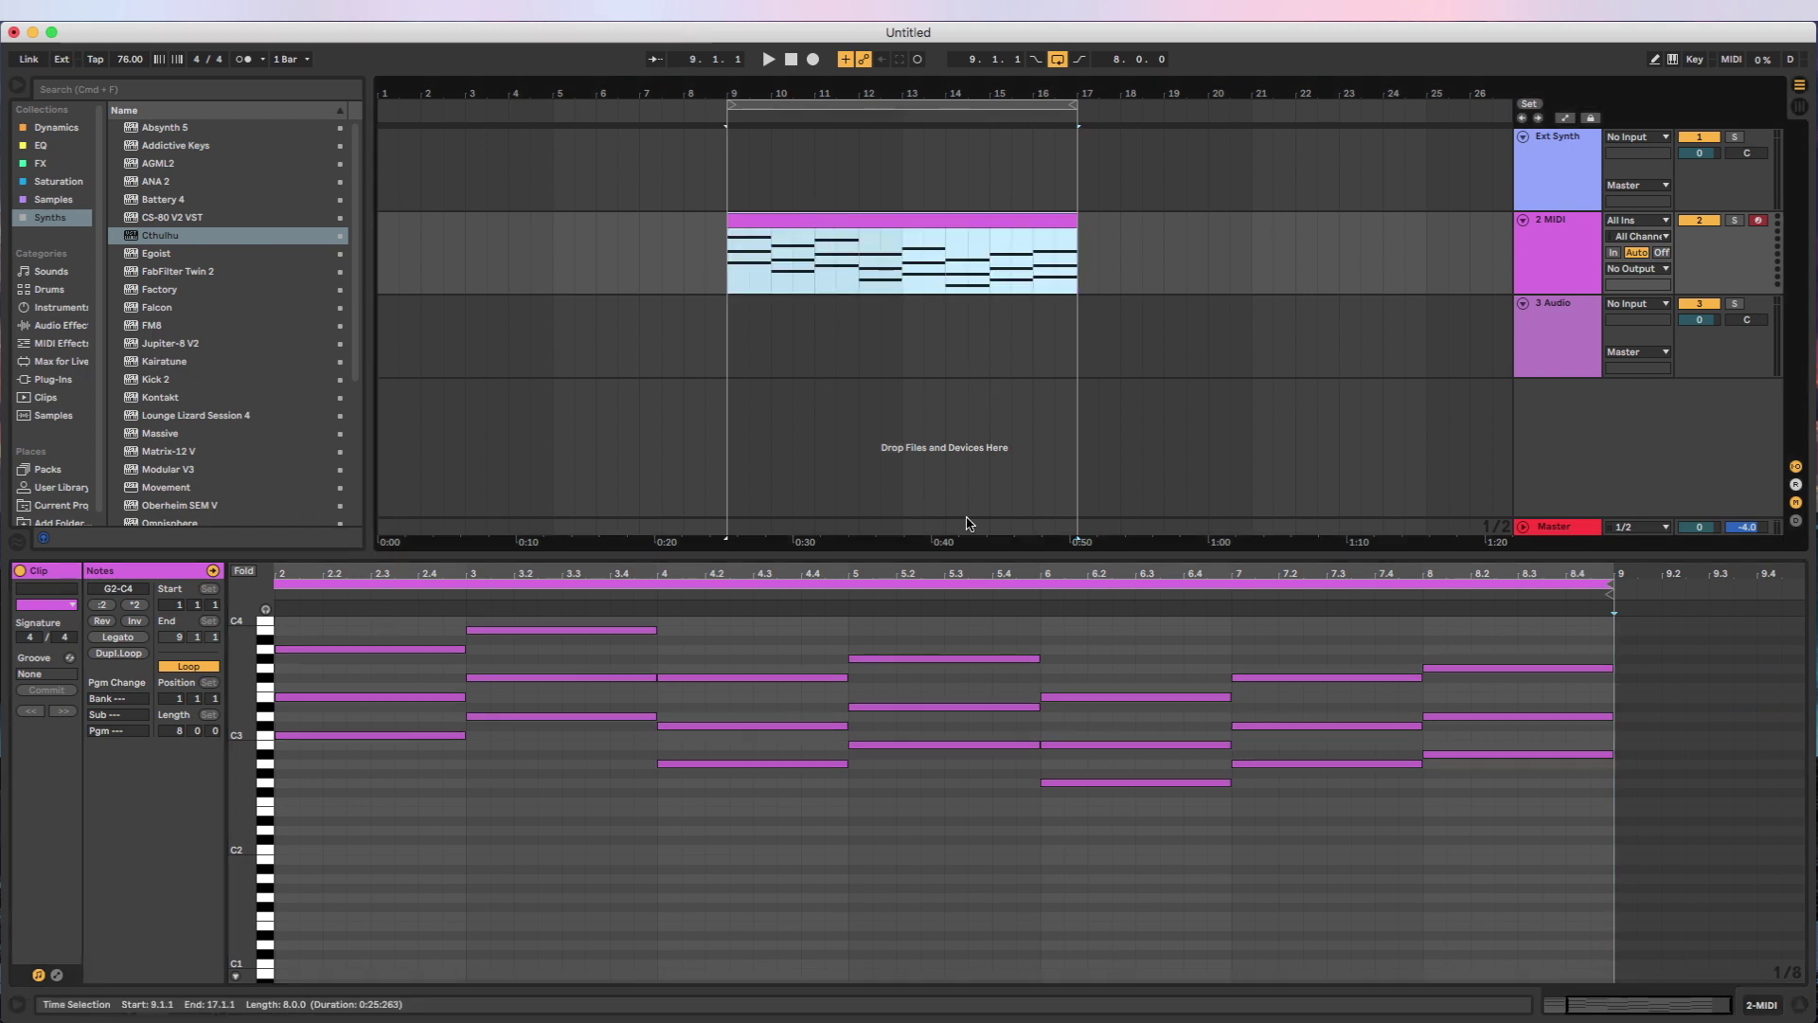
- Send the 2 MIDI track's output to the Mopho X4 Keyboard on channel 1
left_click(1527, 265)
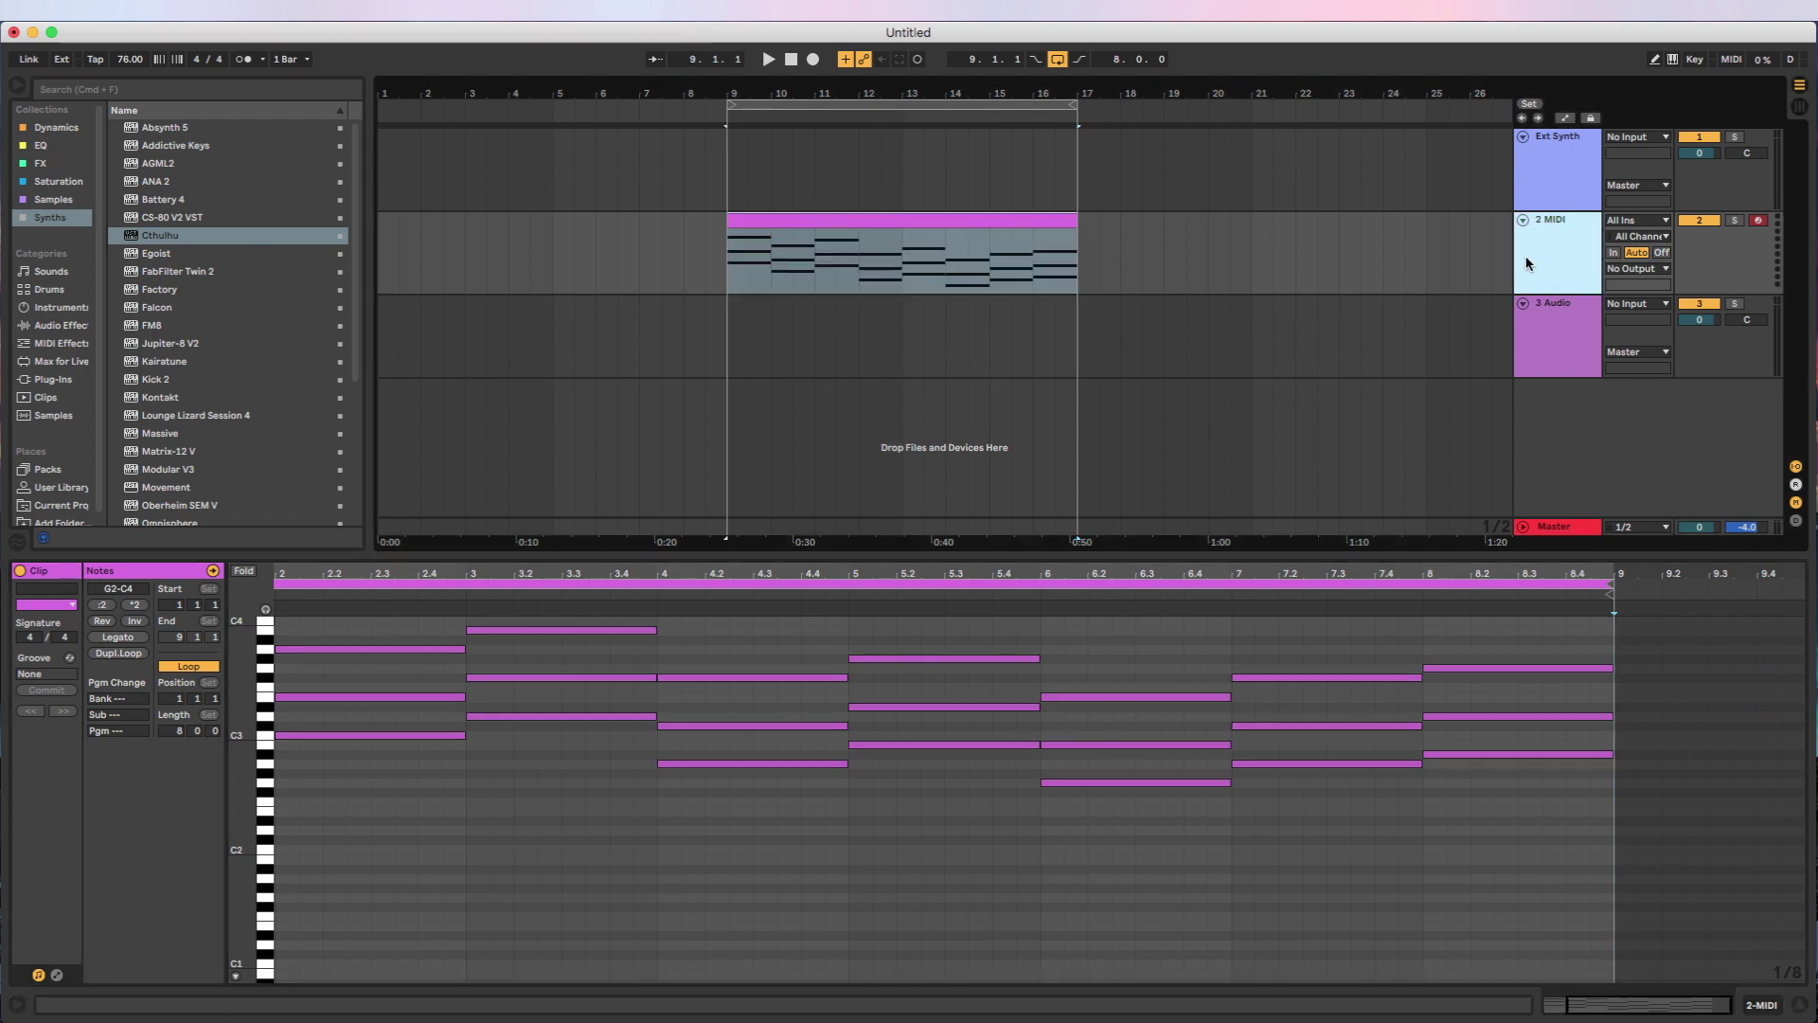
left_click(1634, 269)
left_click(1627, 224)
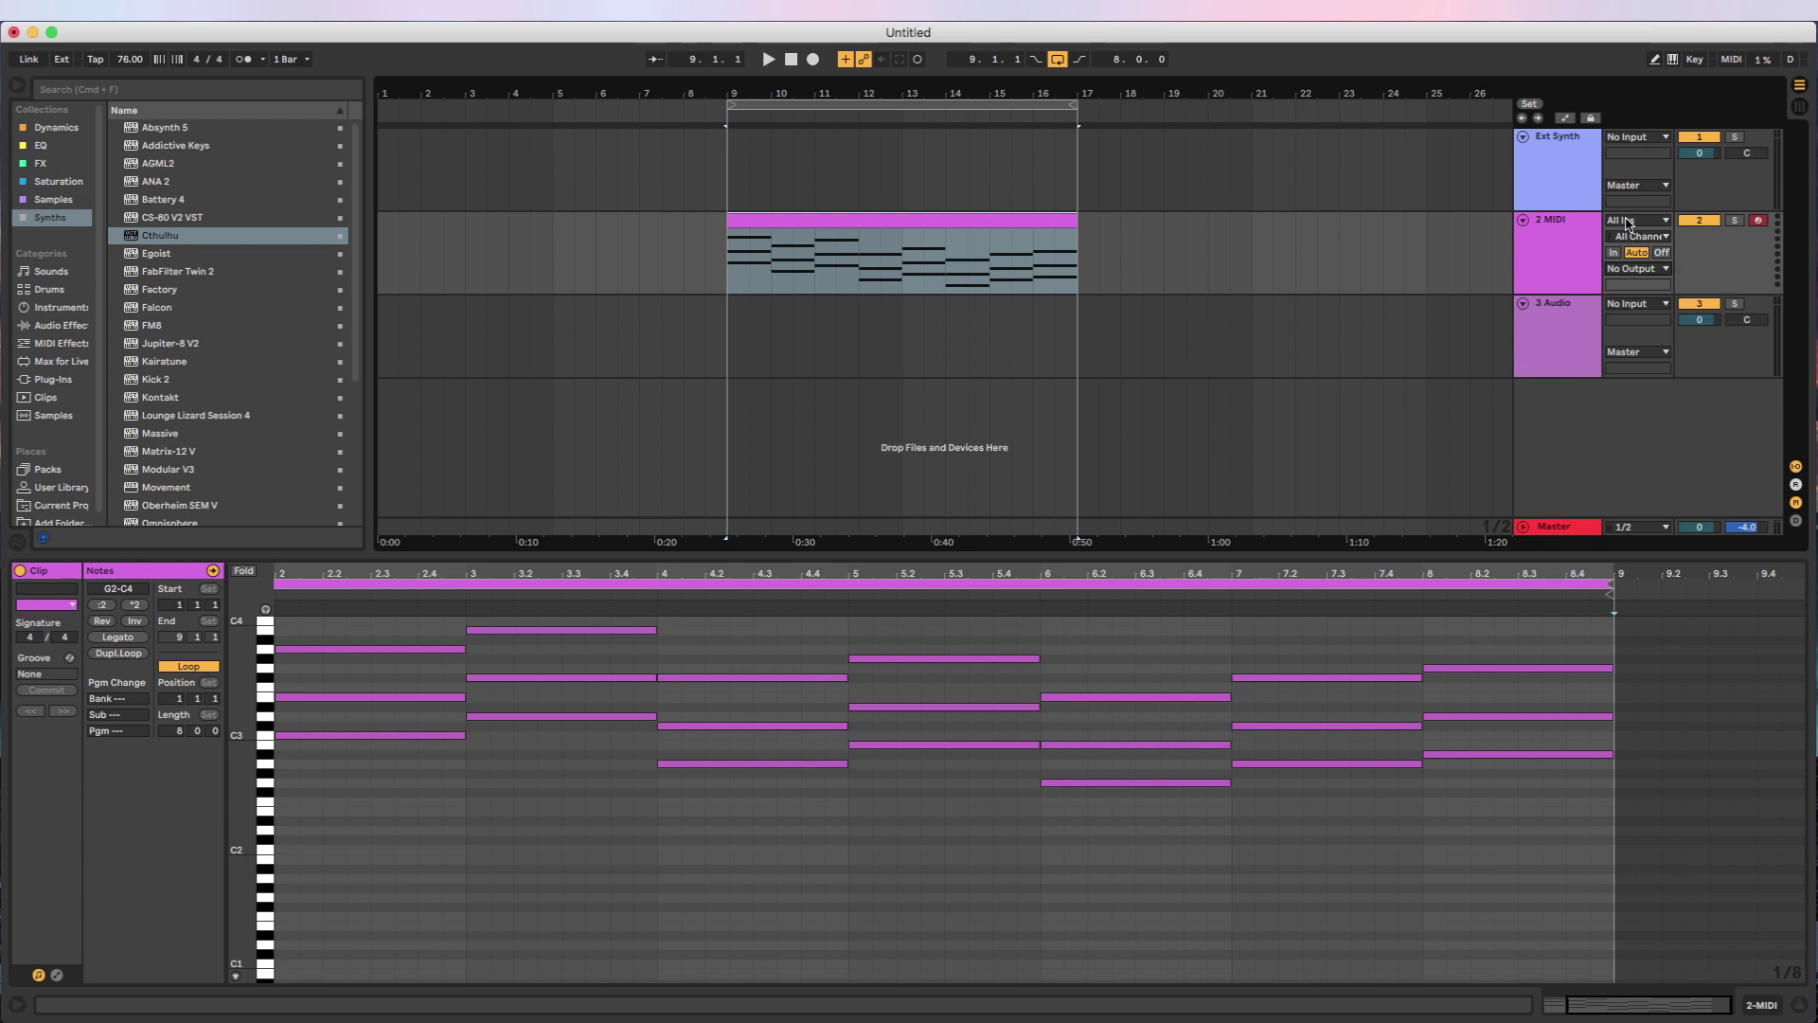
left_click(1630, 269)
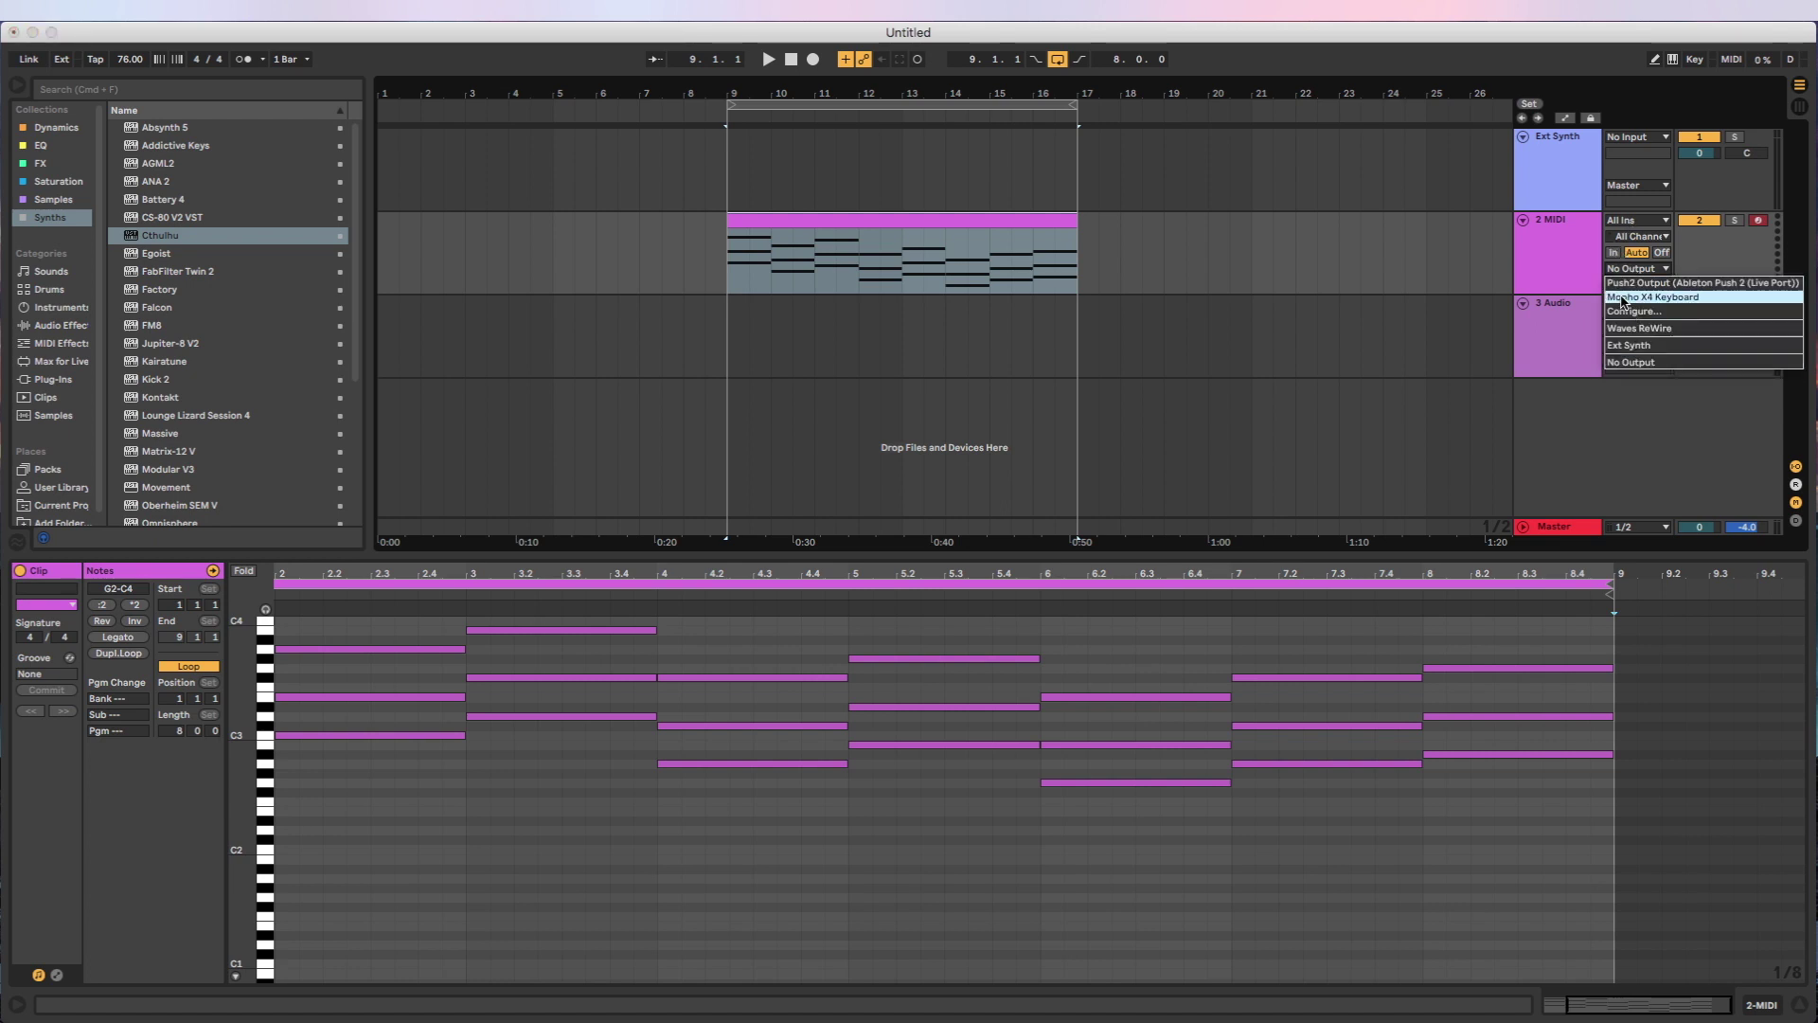
left_click(1568, 275)
left_click(1634, 269)
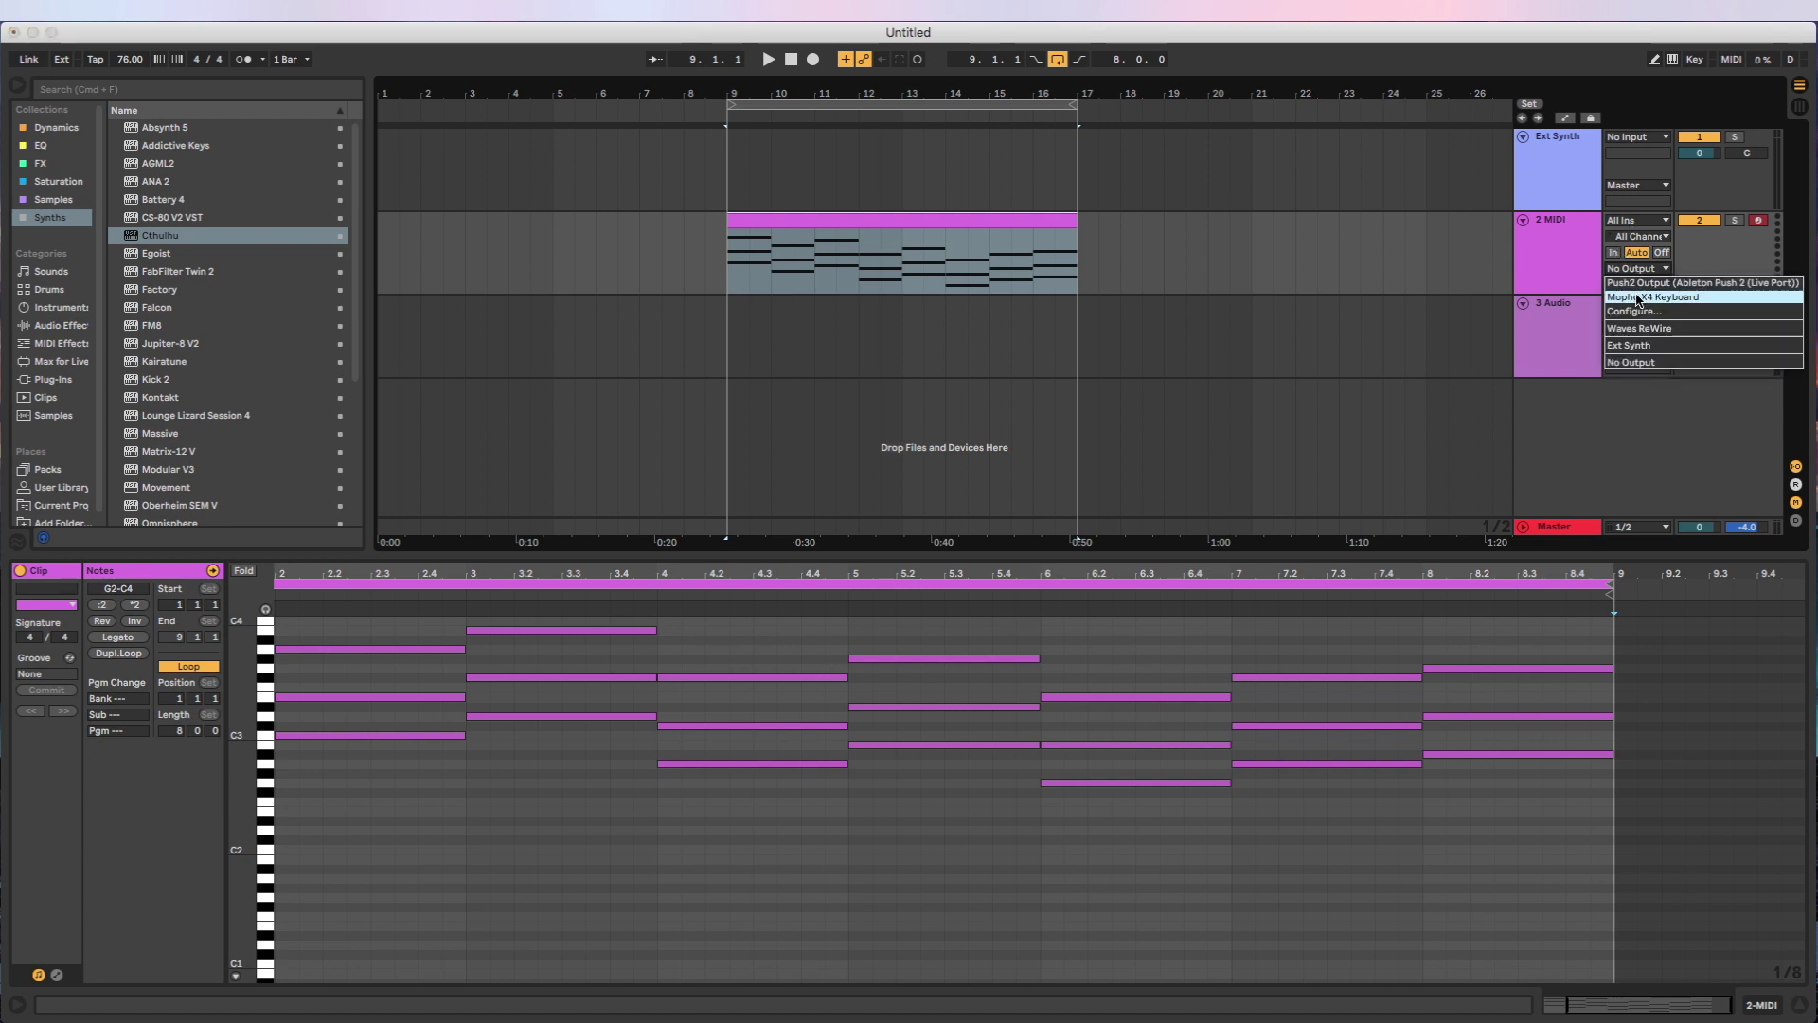
left_click(1638, 298)
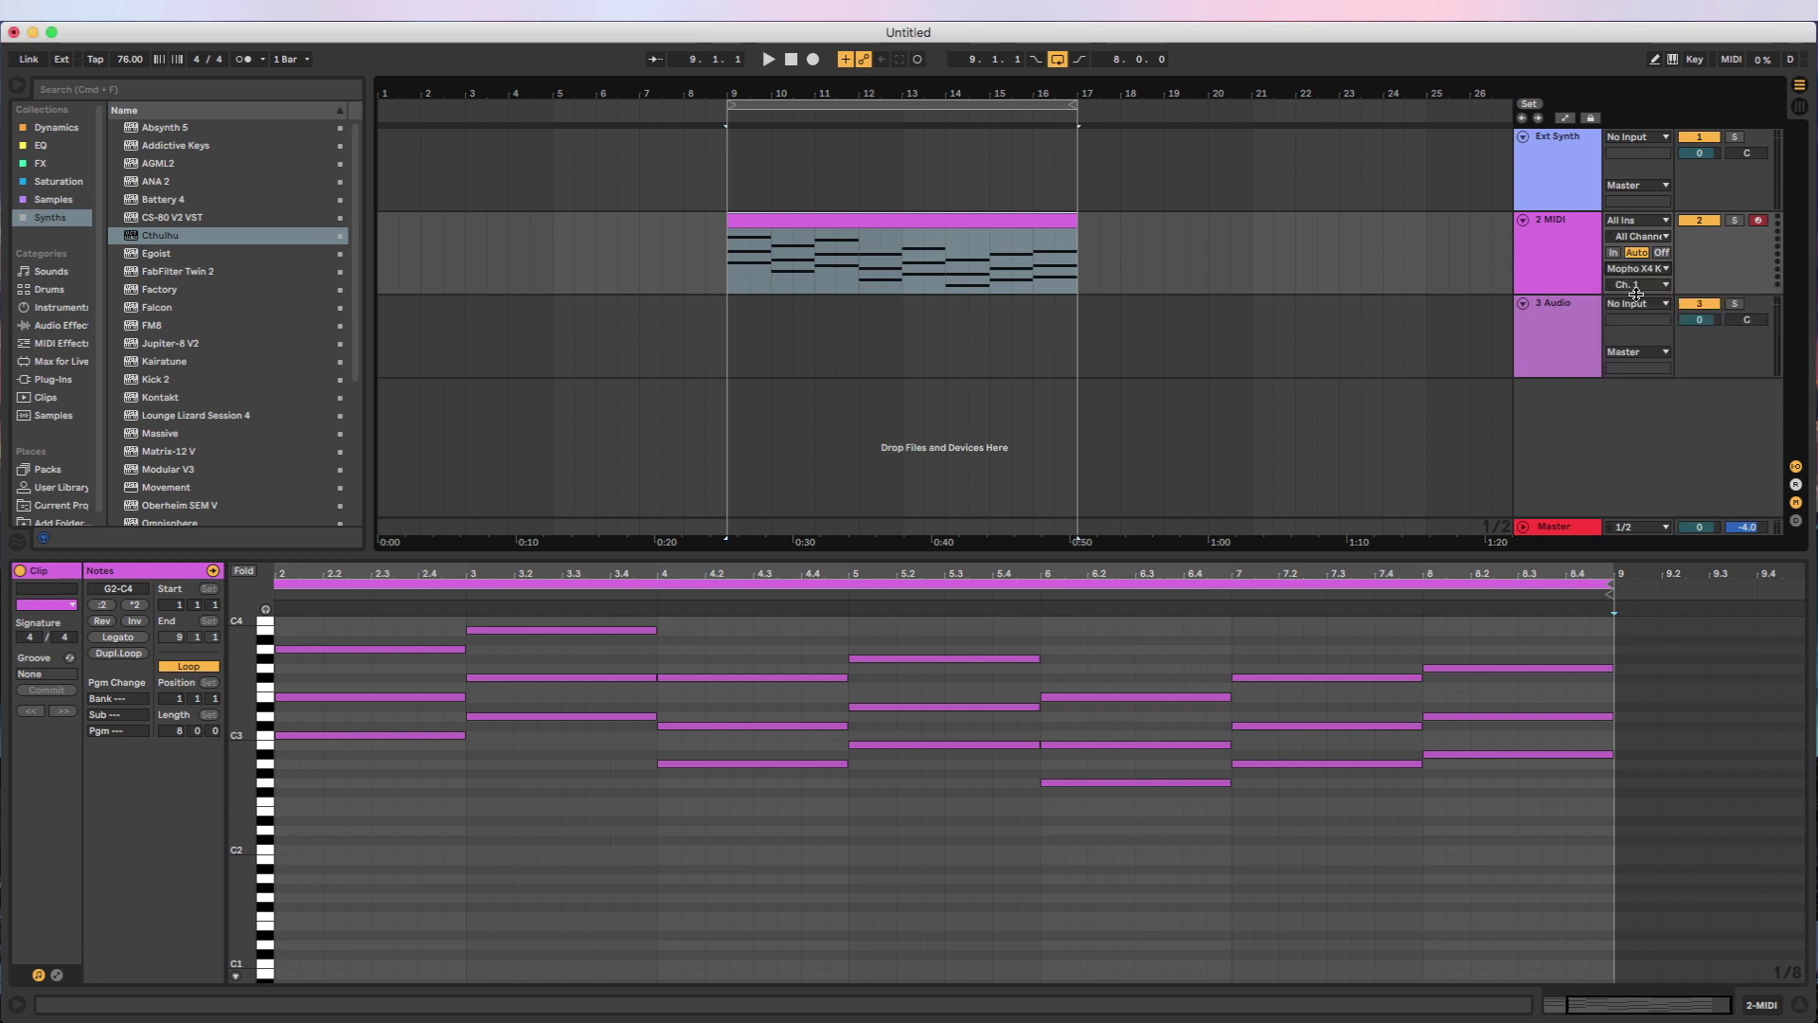
- Move the selection to the 3 Audio track and start renaming it
left_click(1566, 312)
left_click(1559, 259)
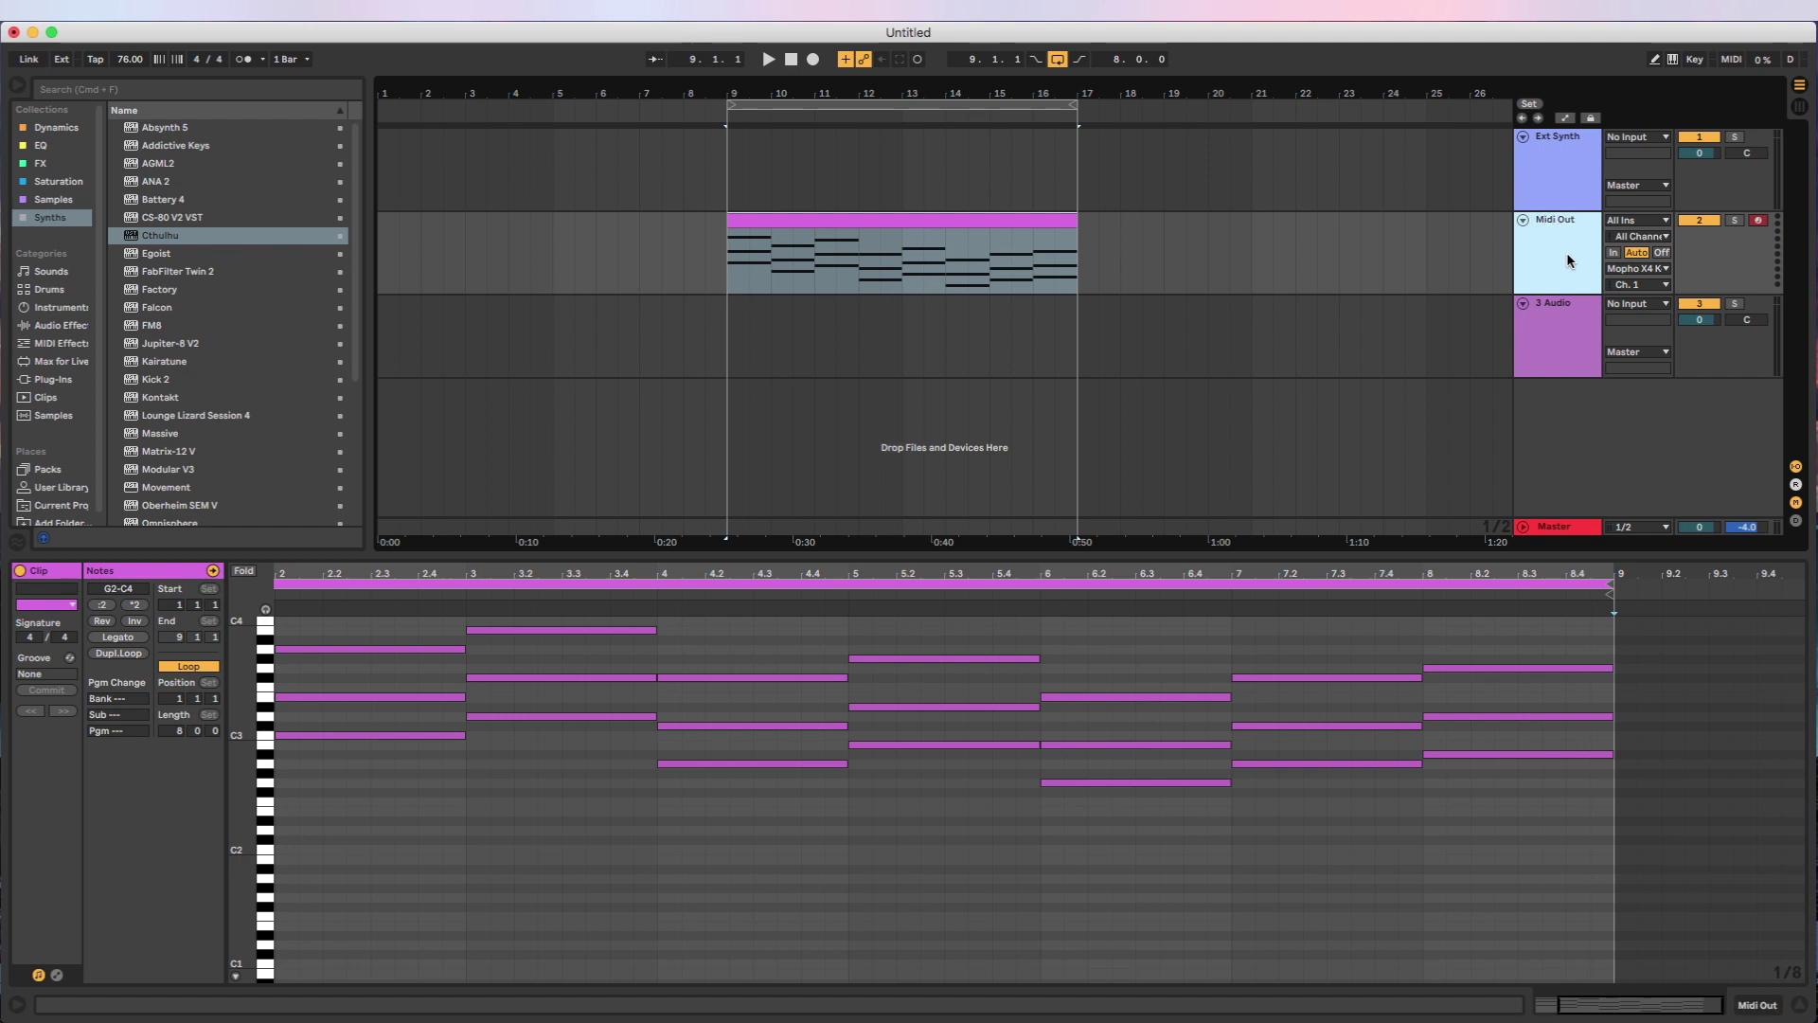
key("Down")
key("super+r")
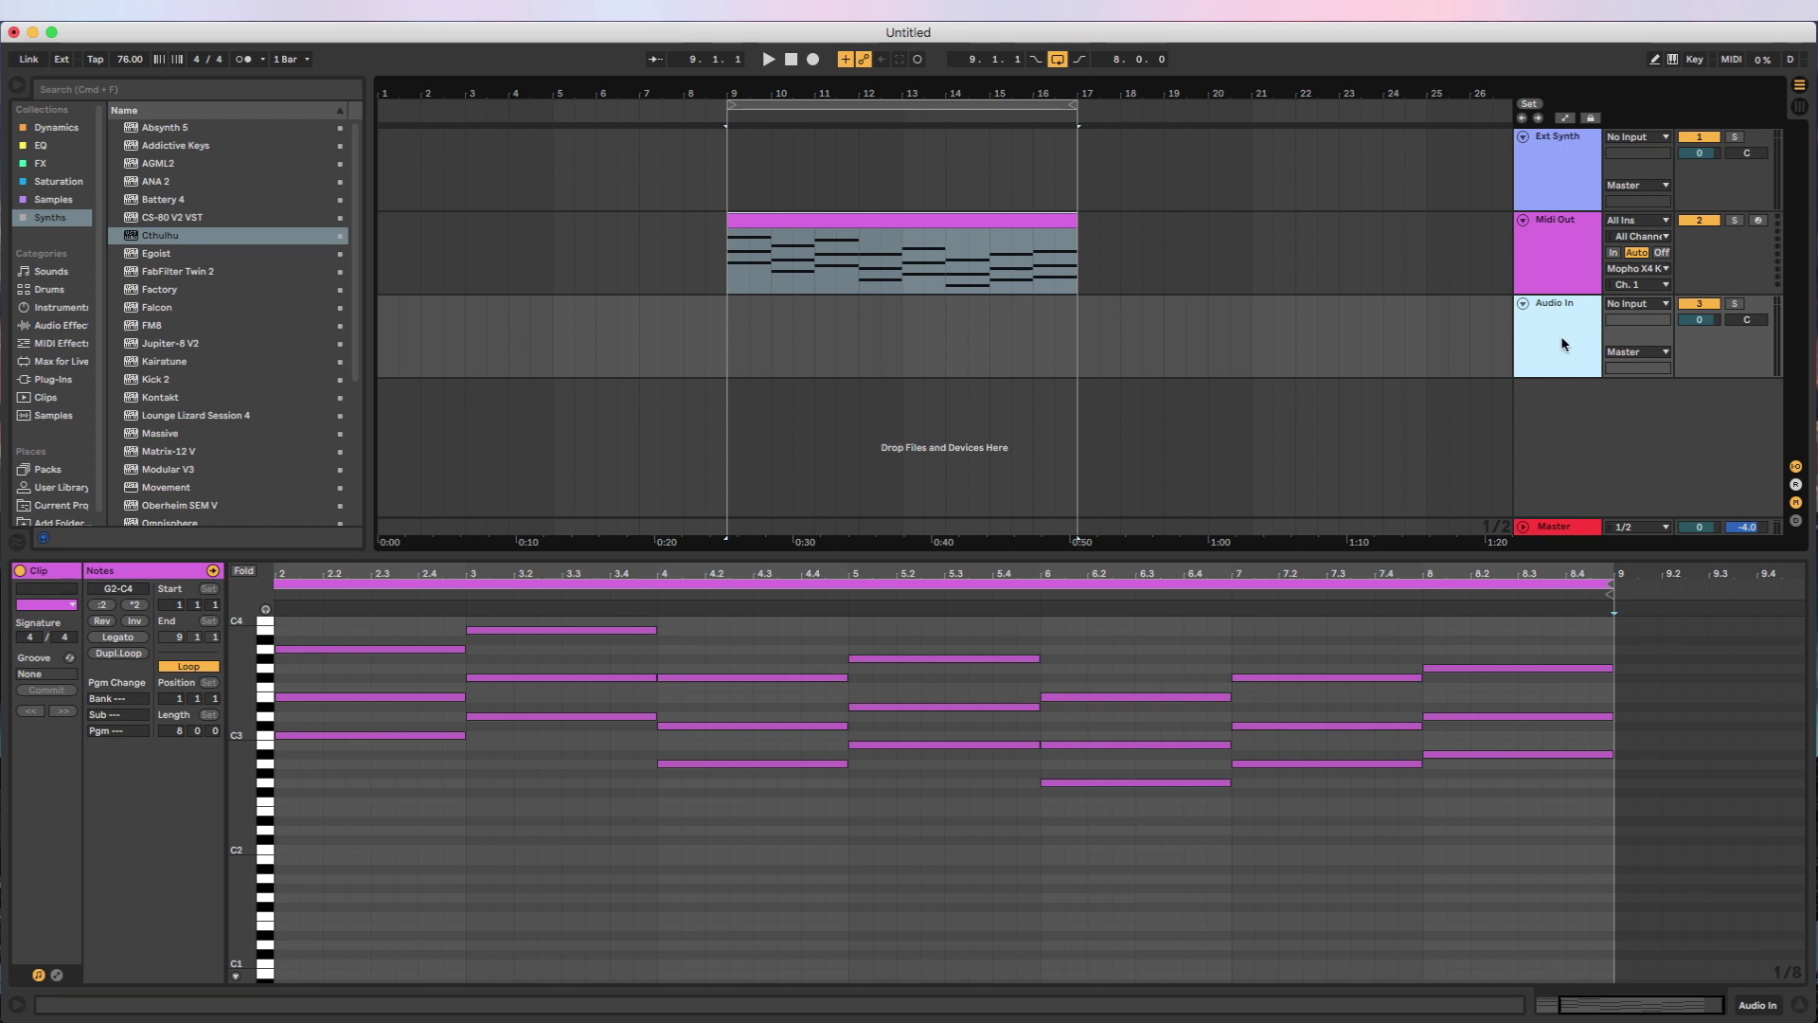
- Set the Audio In track's input to Ext. In 3/4
left_click(1626, 304)
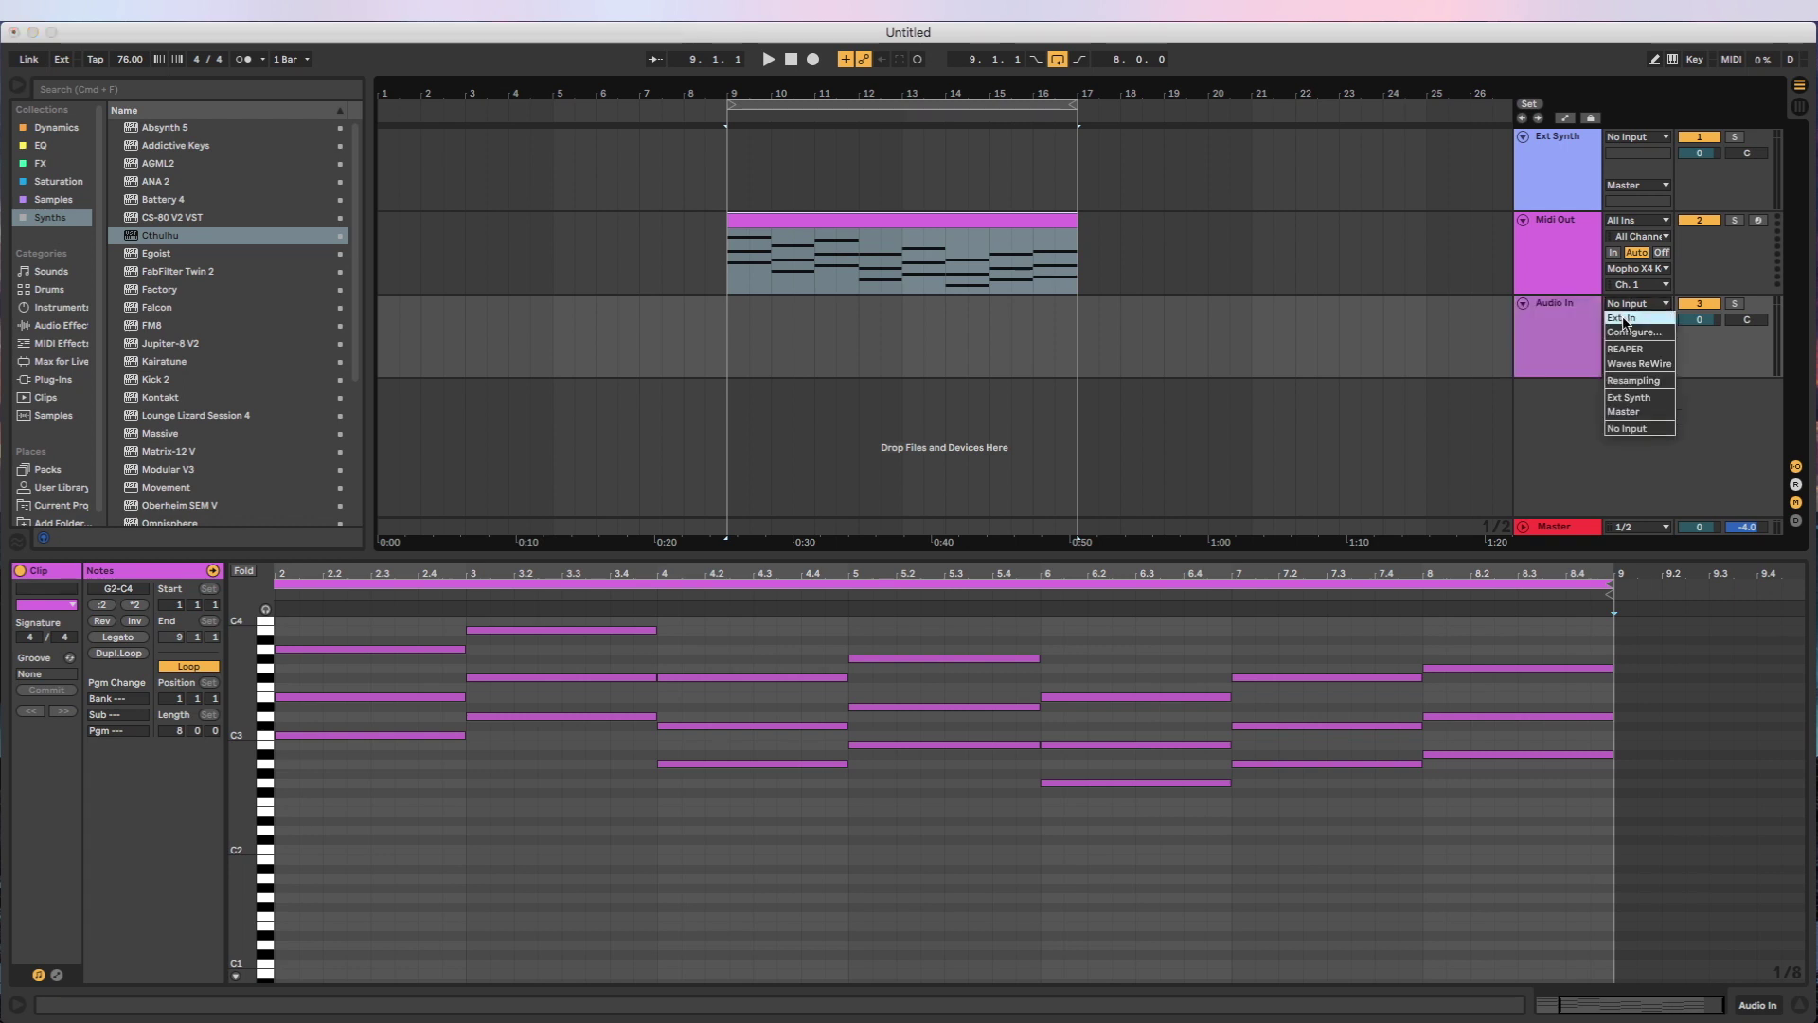
left_click(1626, 319)
left_click(1626, 320)
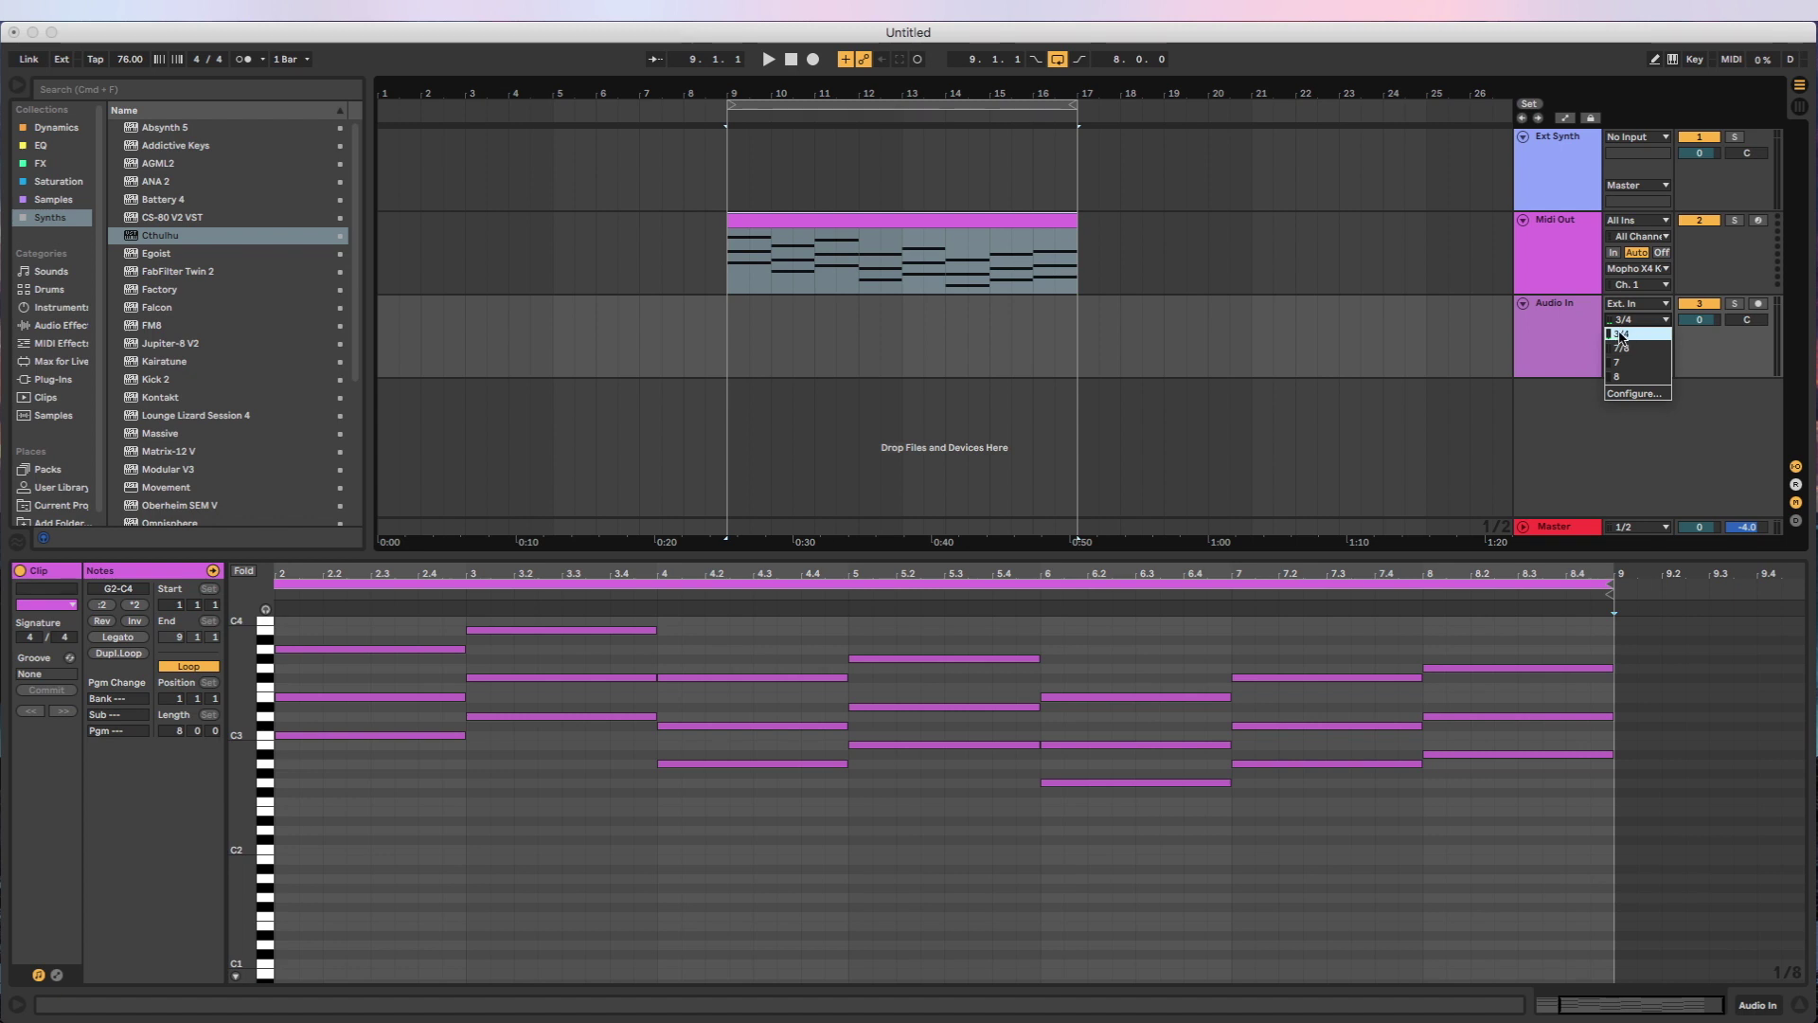
left_click(1576, 321)
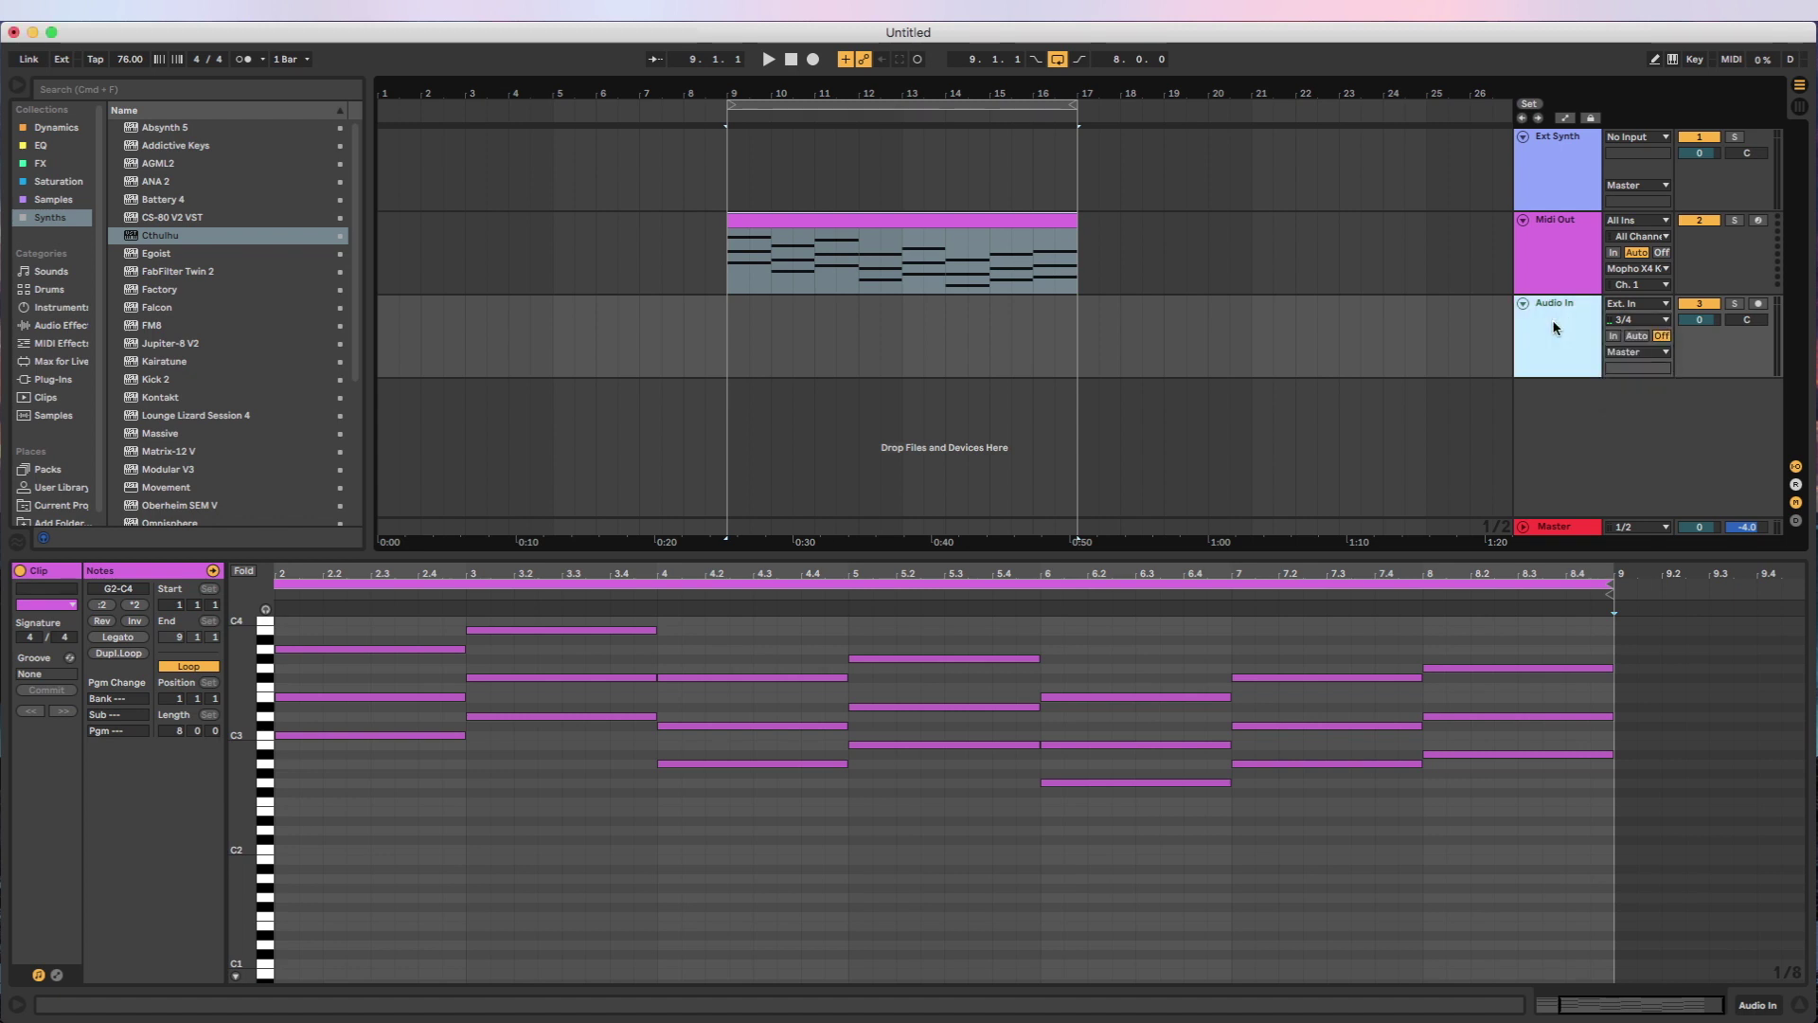
- Arm Midi Out and Audio In, set Audio In monitoring to In, and play the clip
left_click(1577, 242, "shift")
left_click(1760, 305)
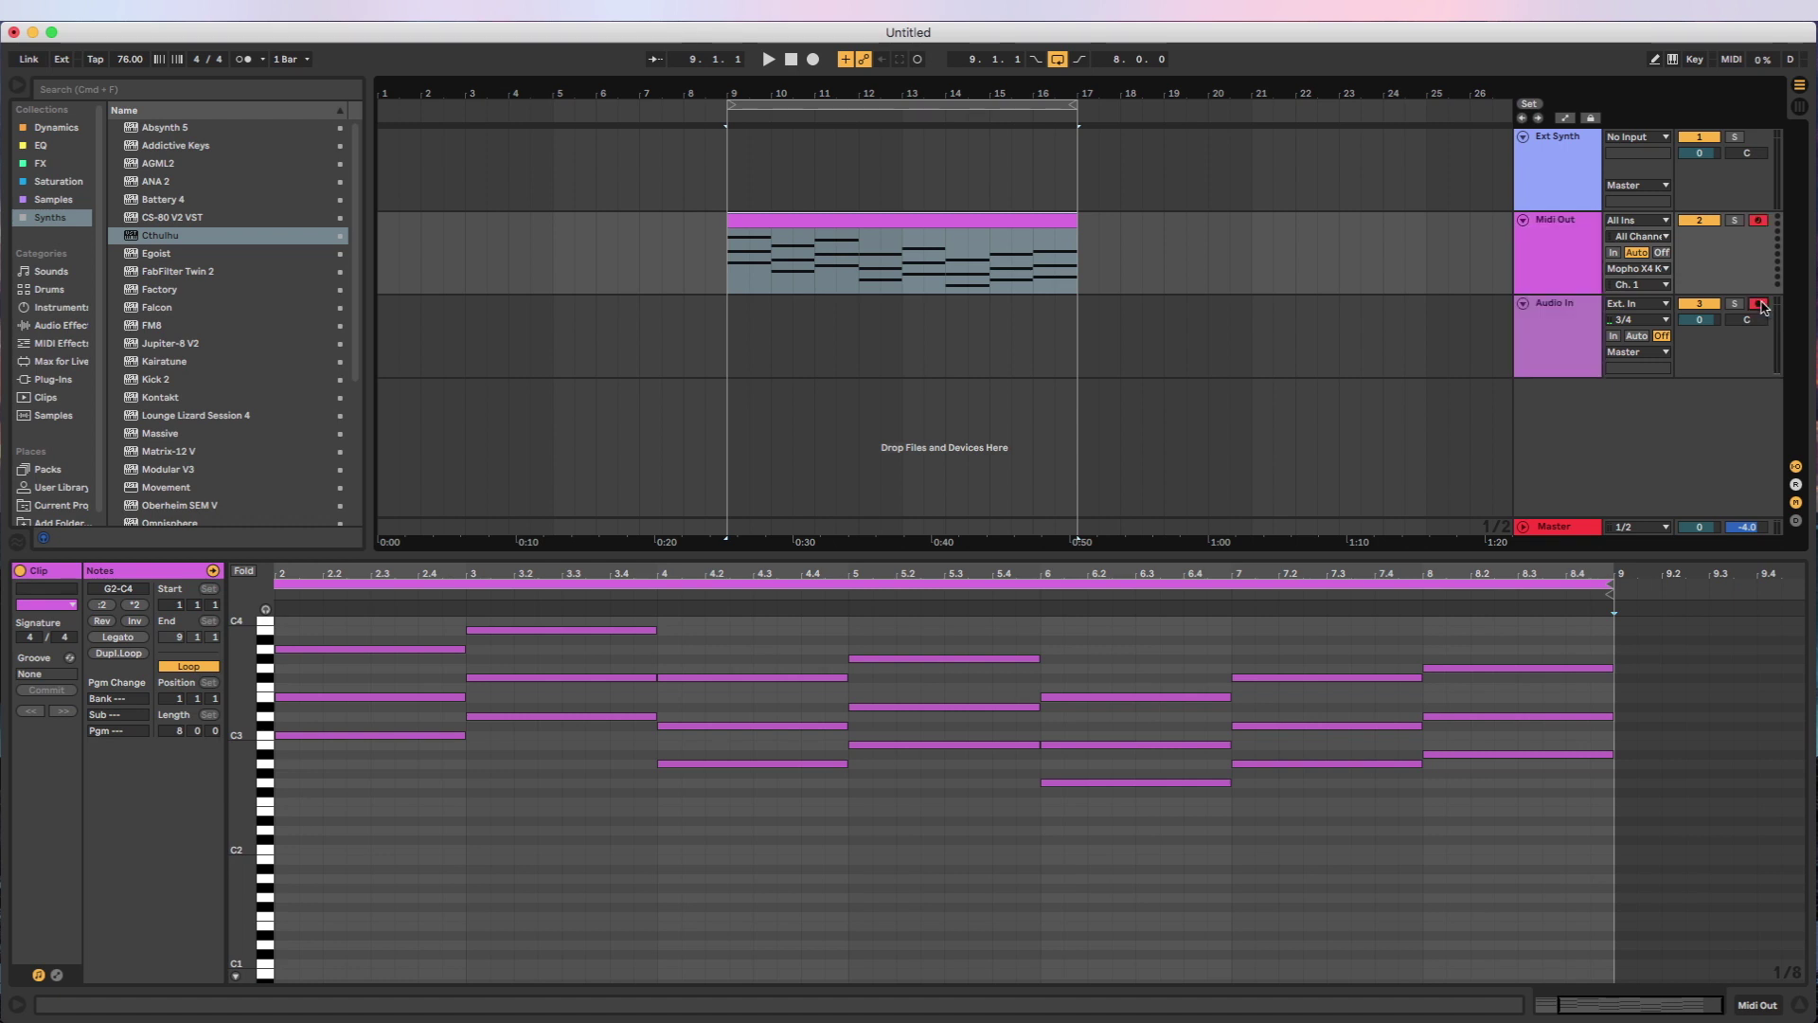
left_click(843, 224)
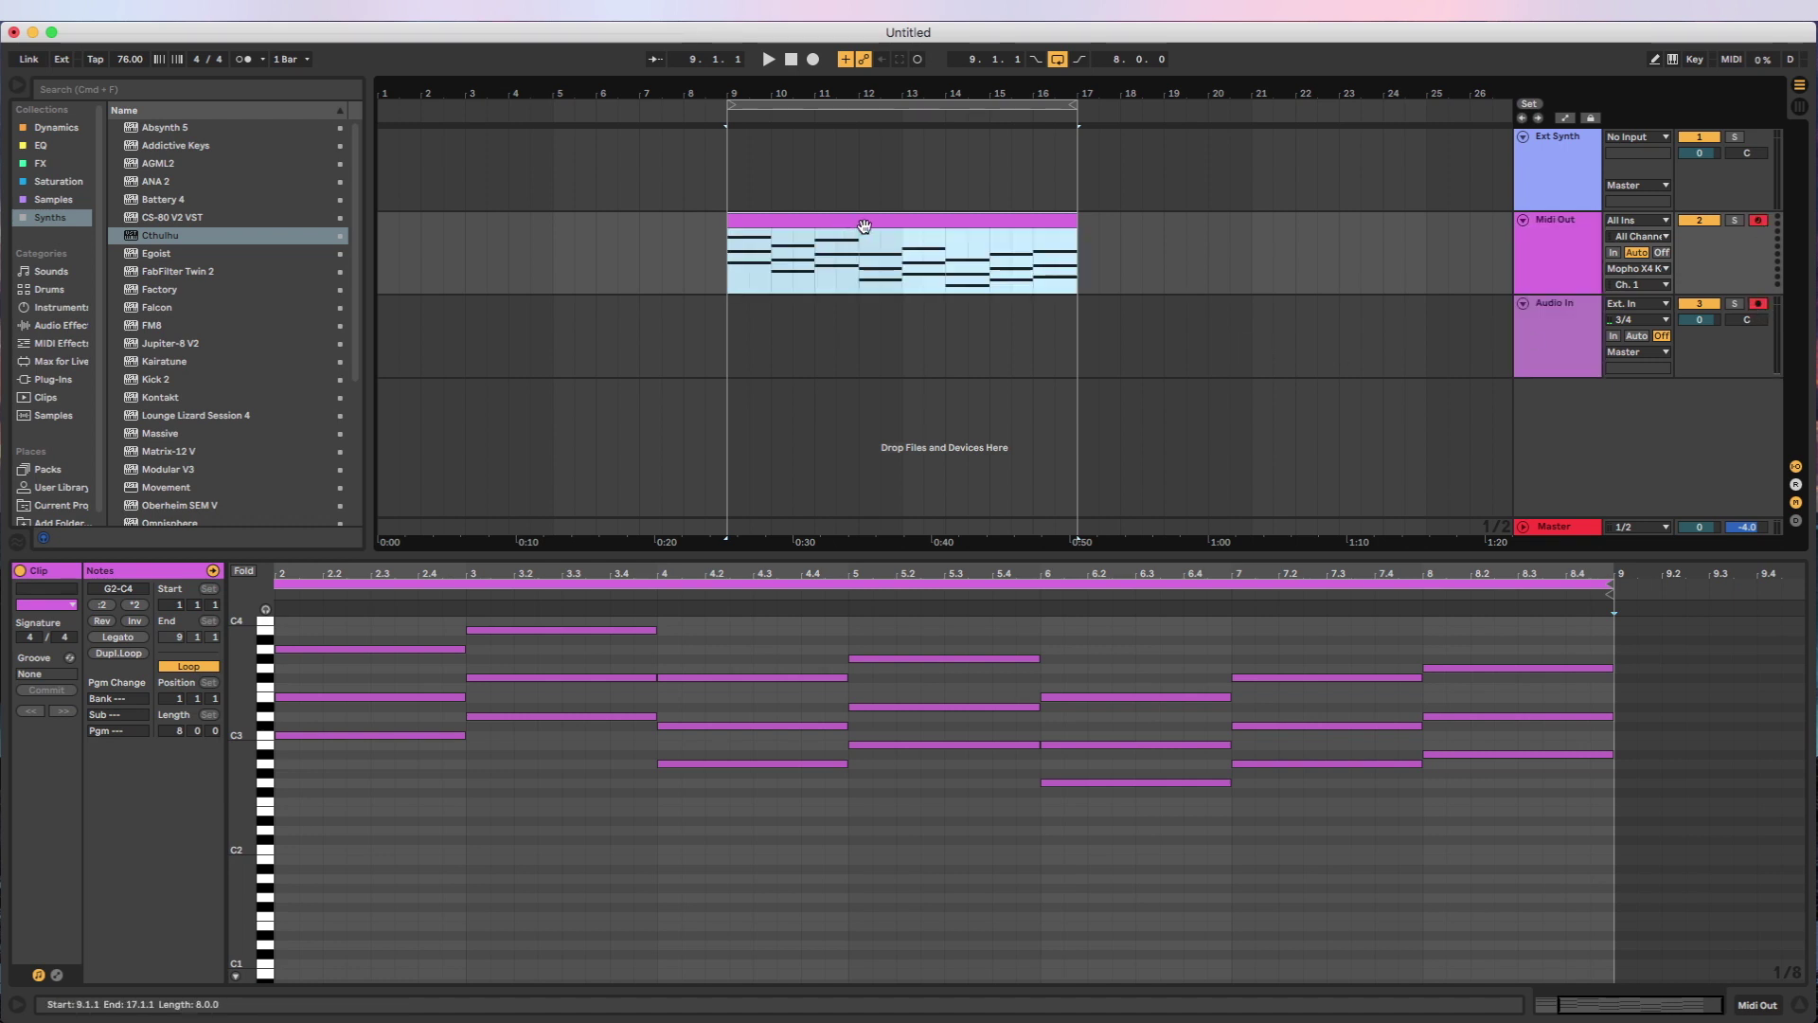
key("space")
left_click(1658, 339)
left_click(1611, 336)
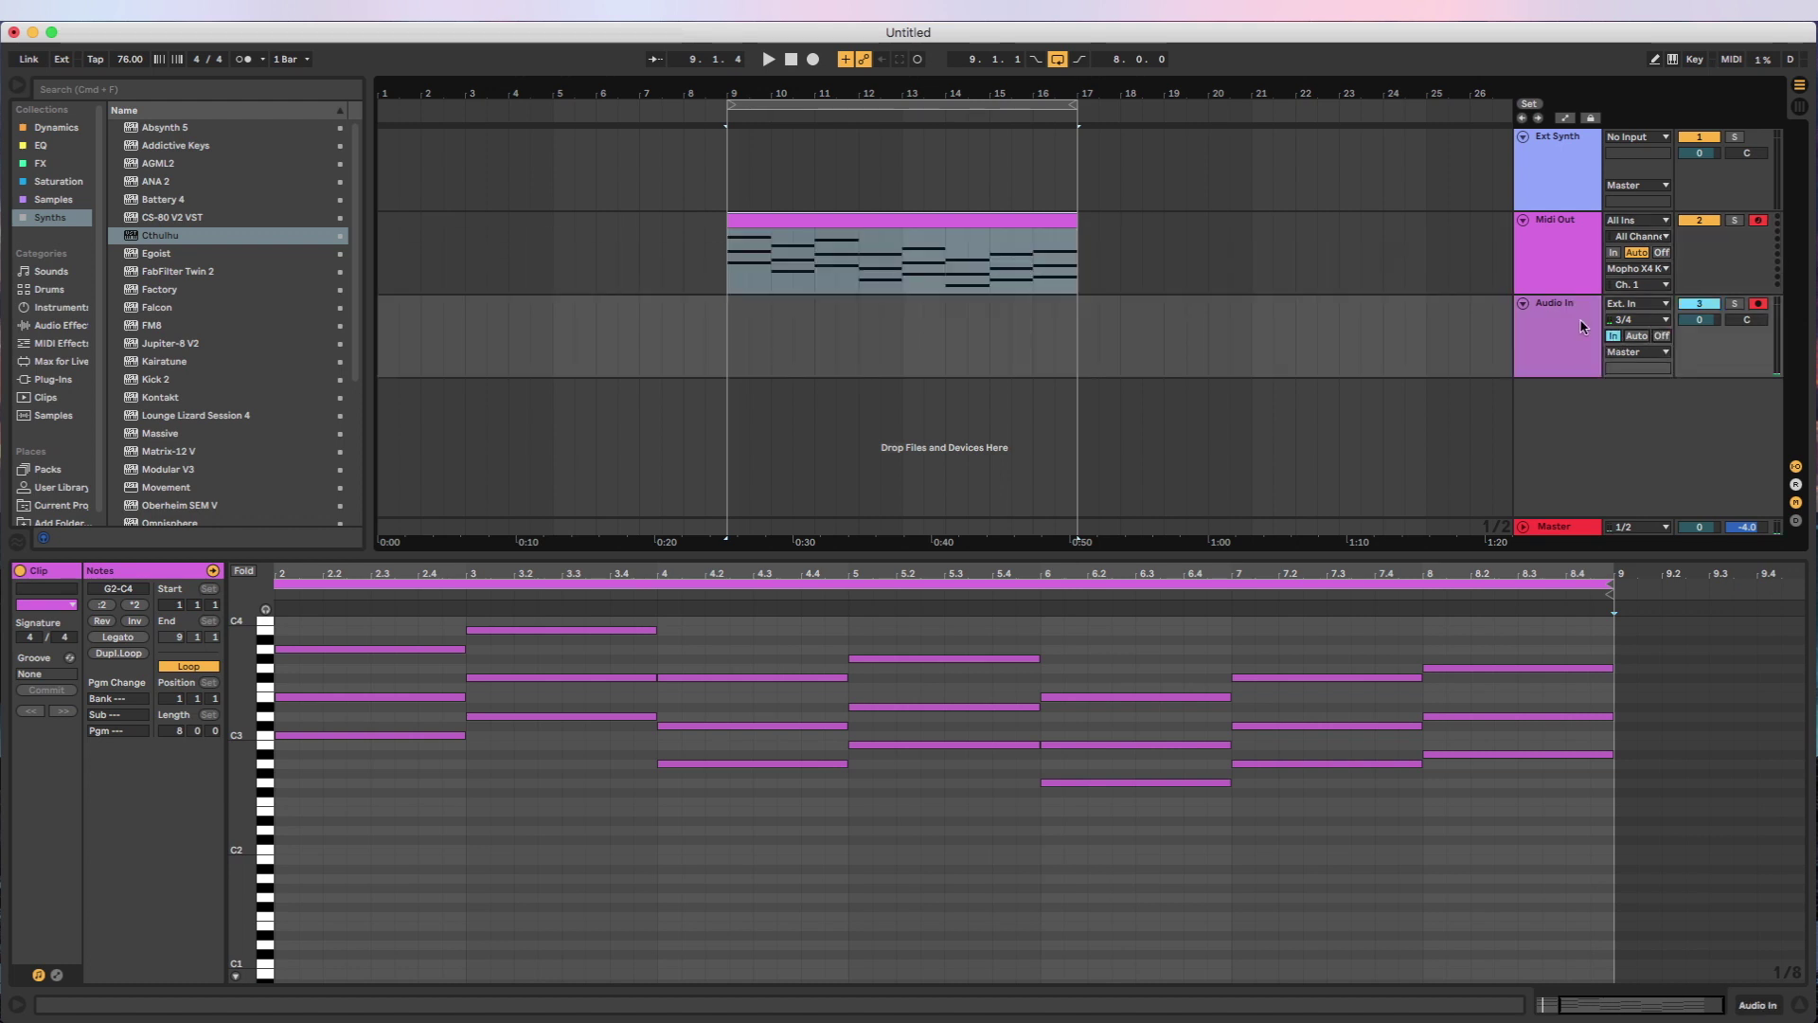
key("space")
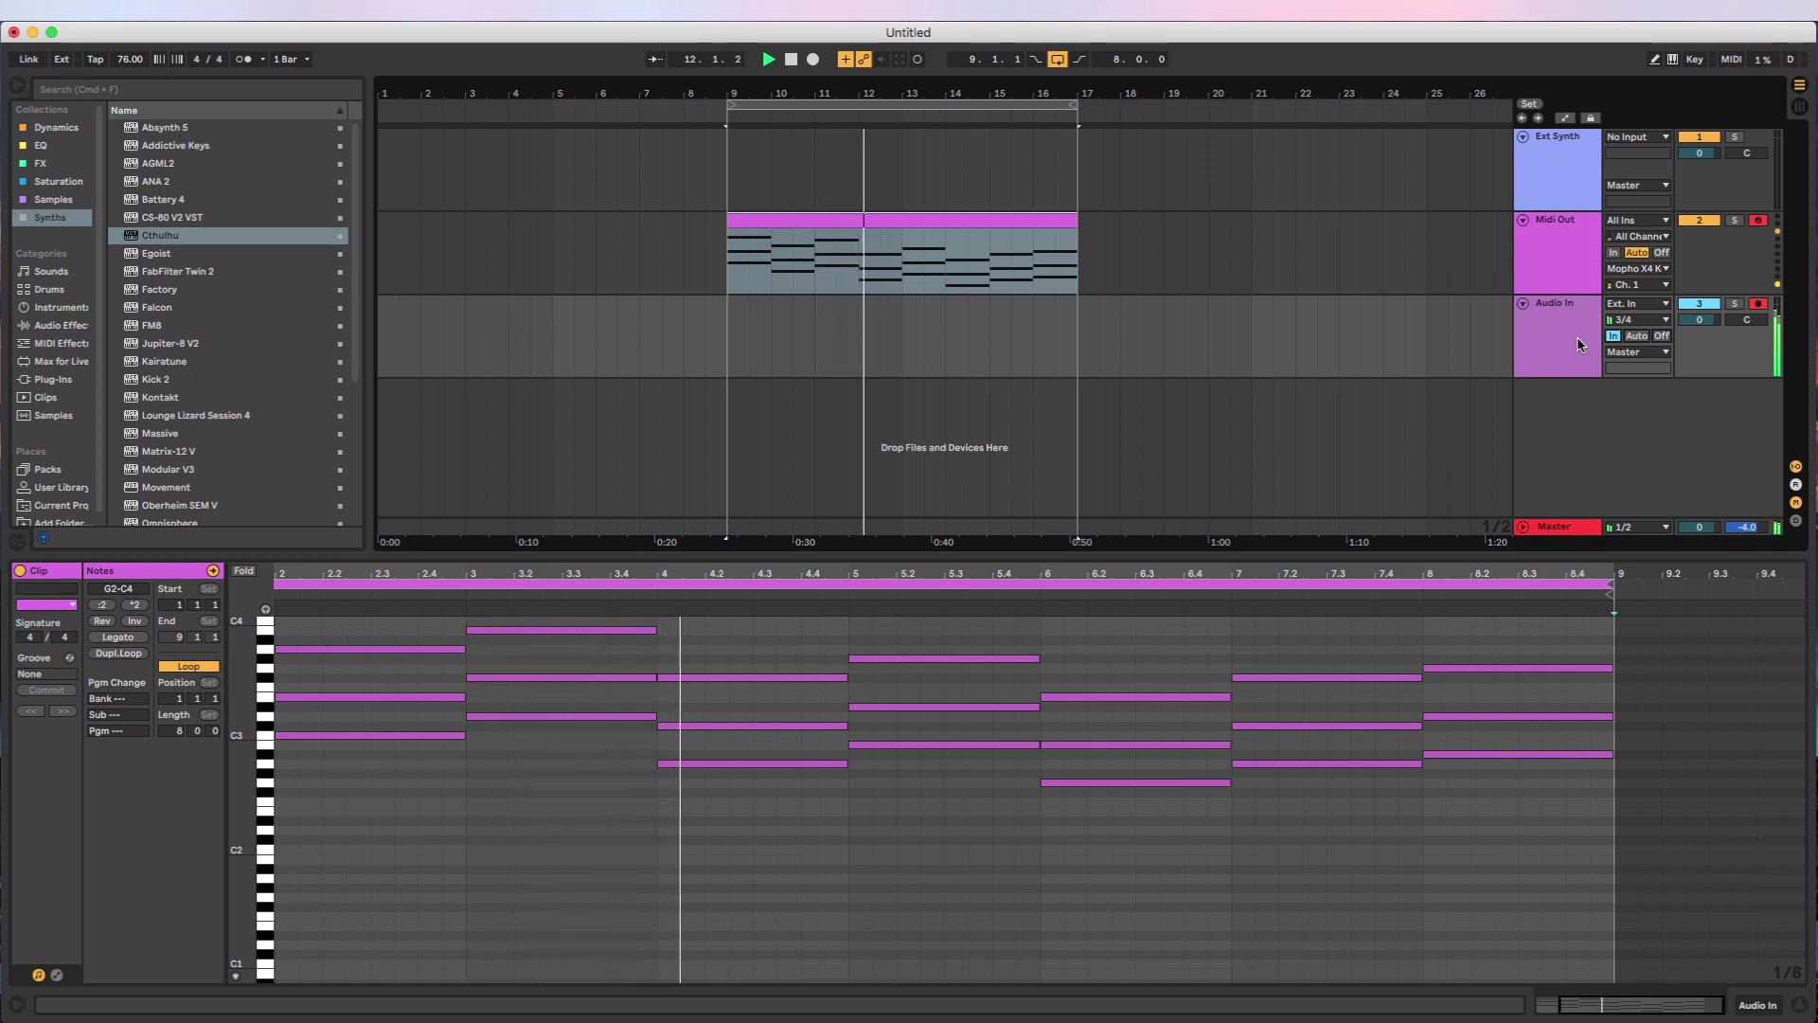
left_click(1527, 256)
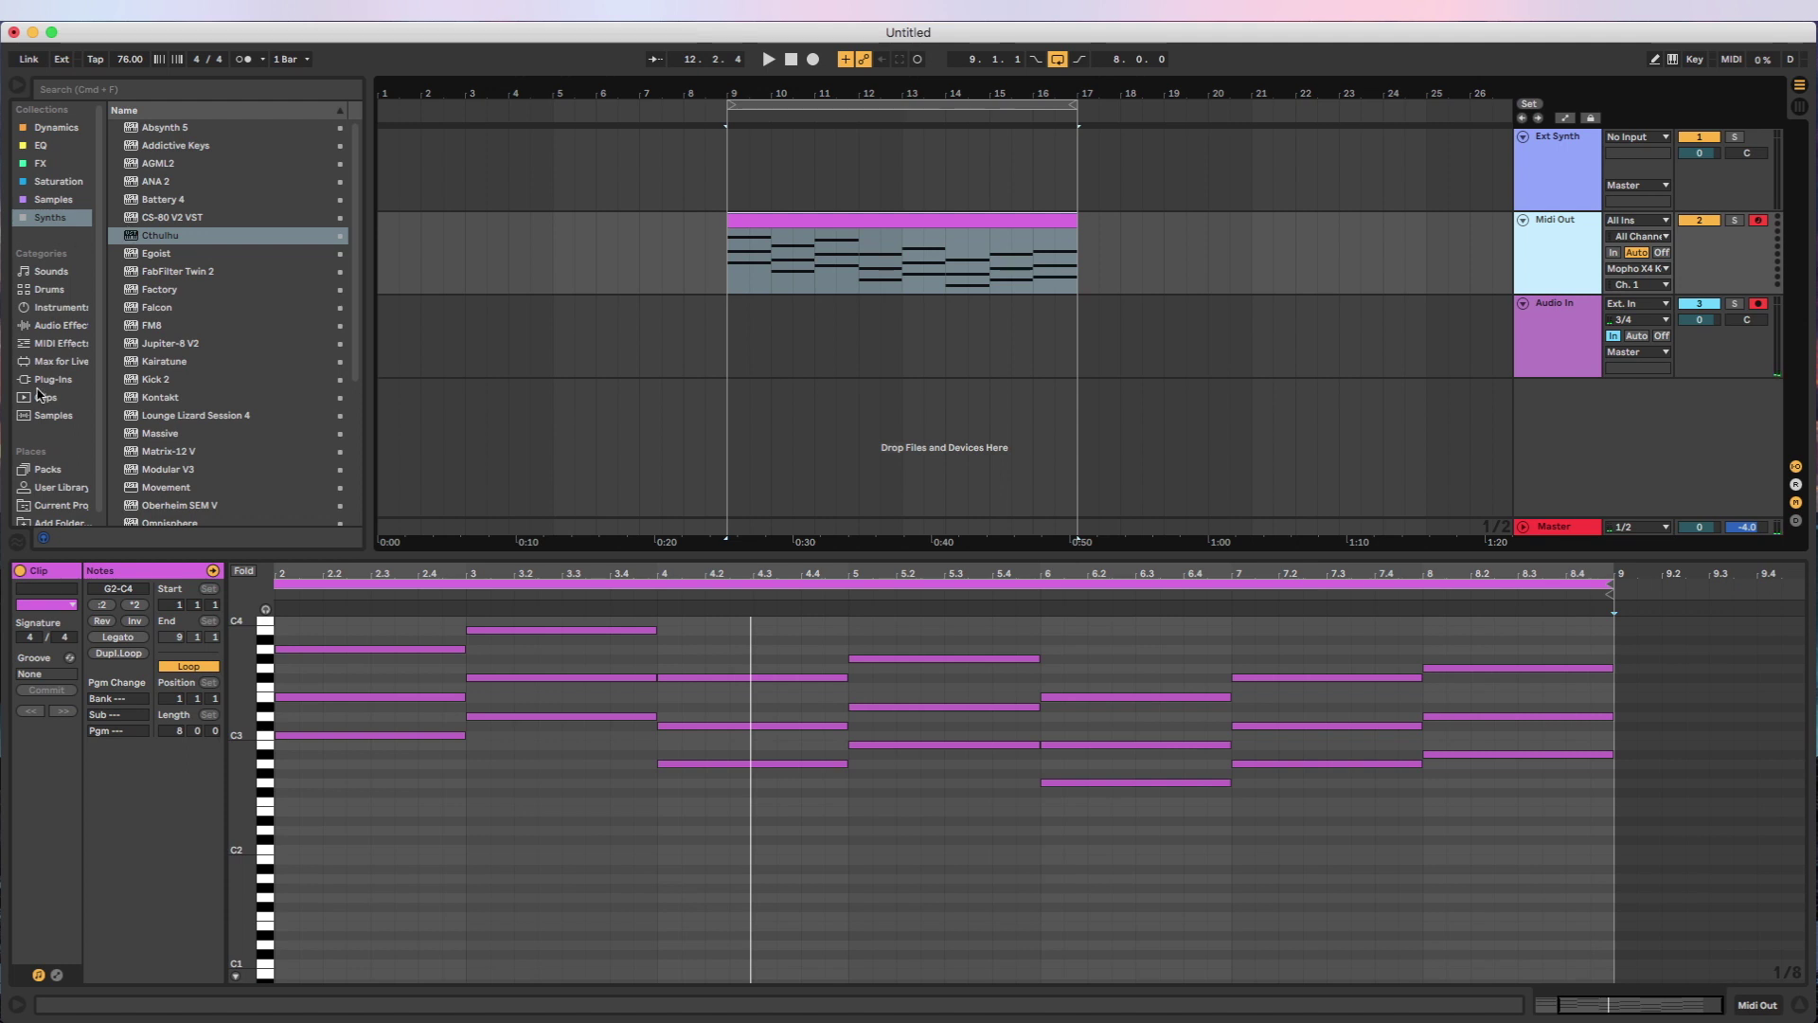
- Put an Arpeggiator on Midi Out set to Diverge, 1/24 rate, 47 % gate, 3 steps
left_click(59, 343)
left_click_drag(144, 128, 483, 195)
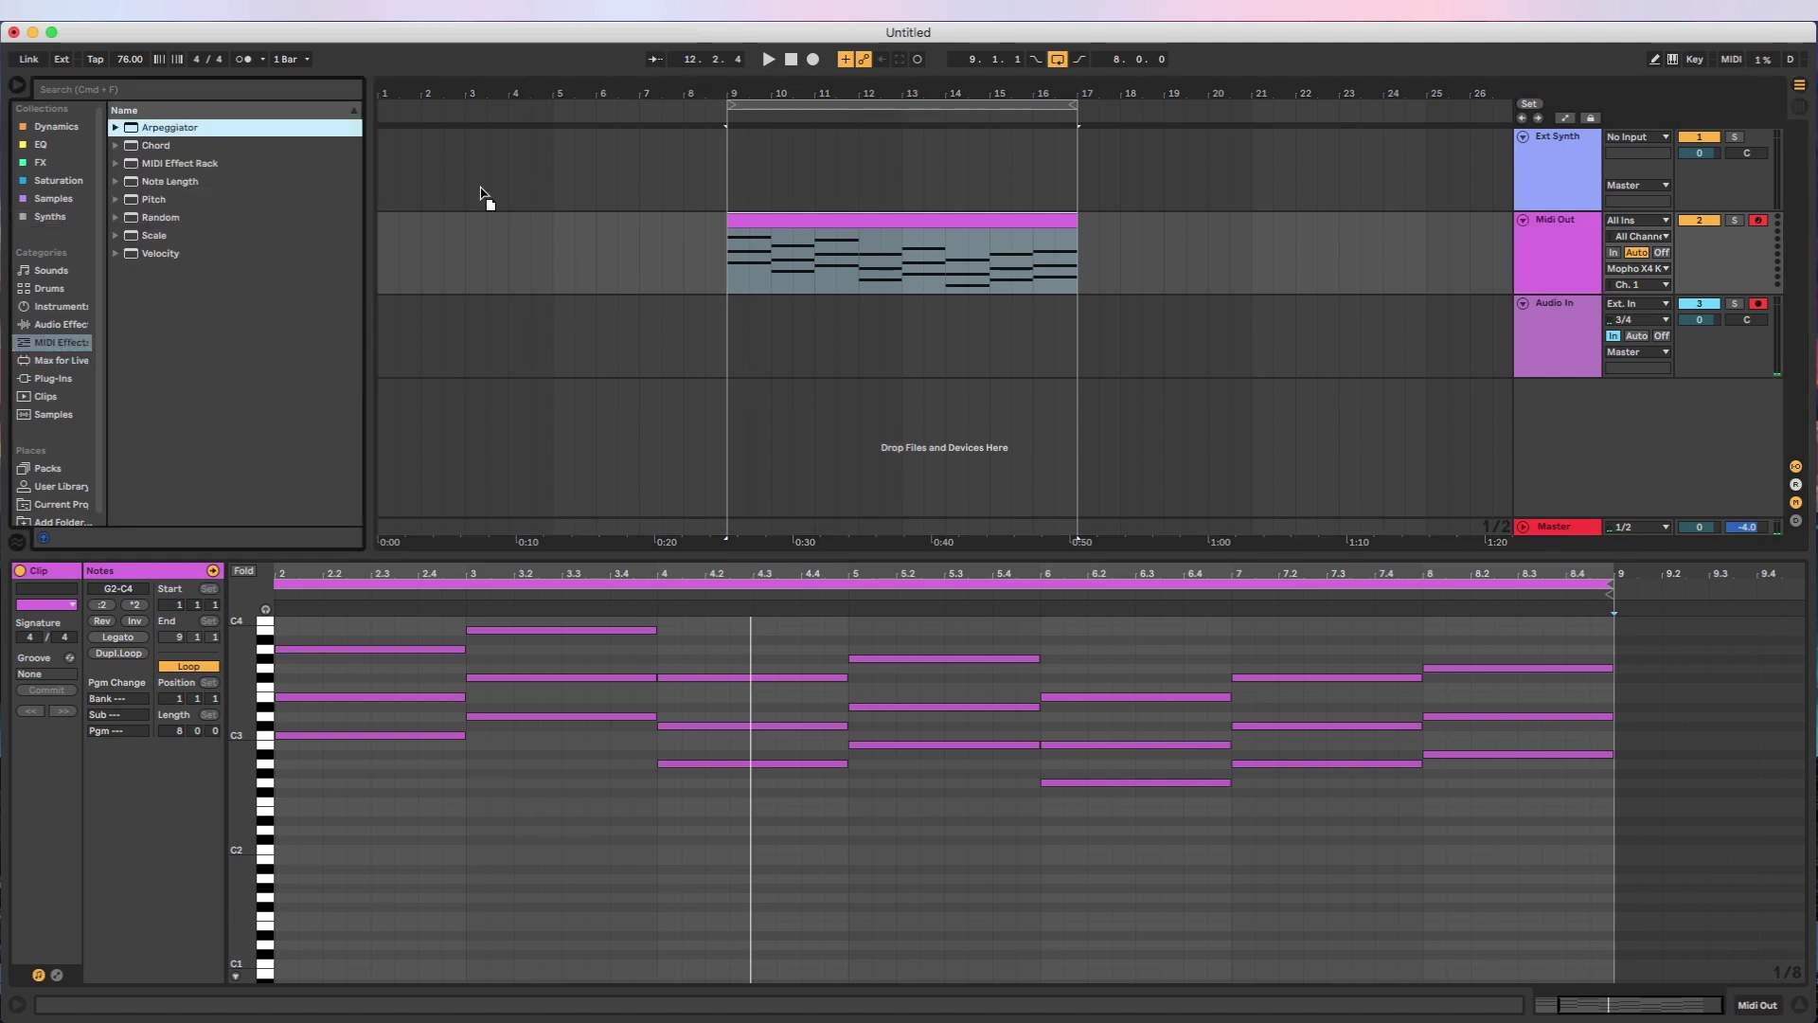
left_click_drag(817, 262, 820, 265)
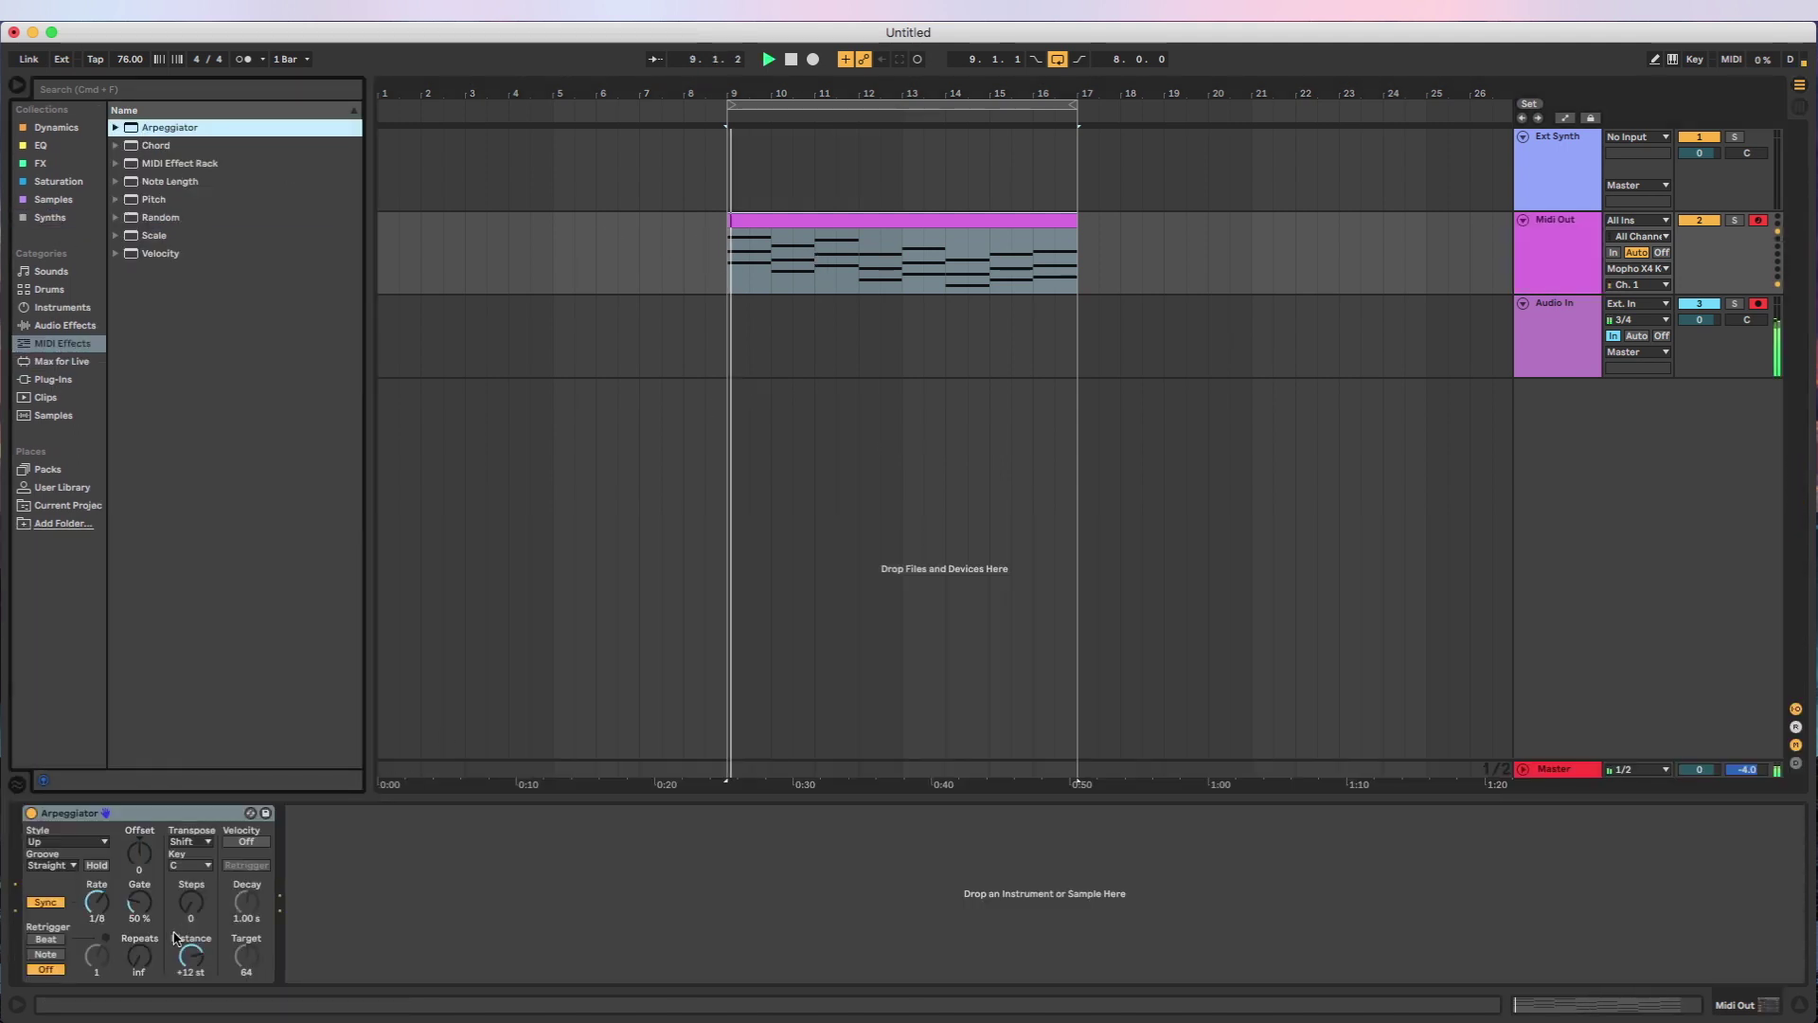
left_click_drag(139, 902, 99, 893)
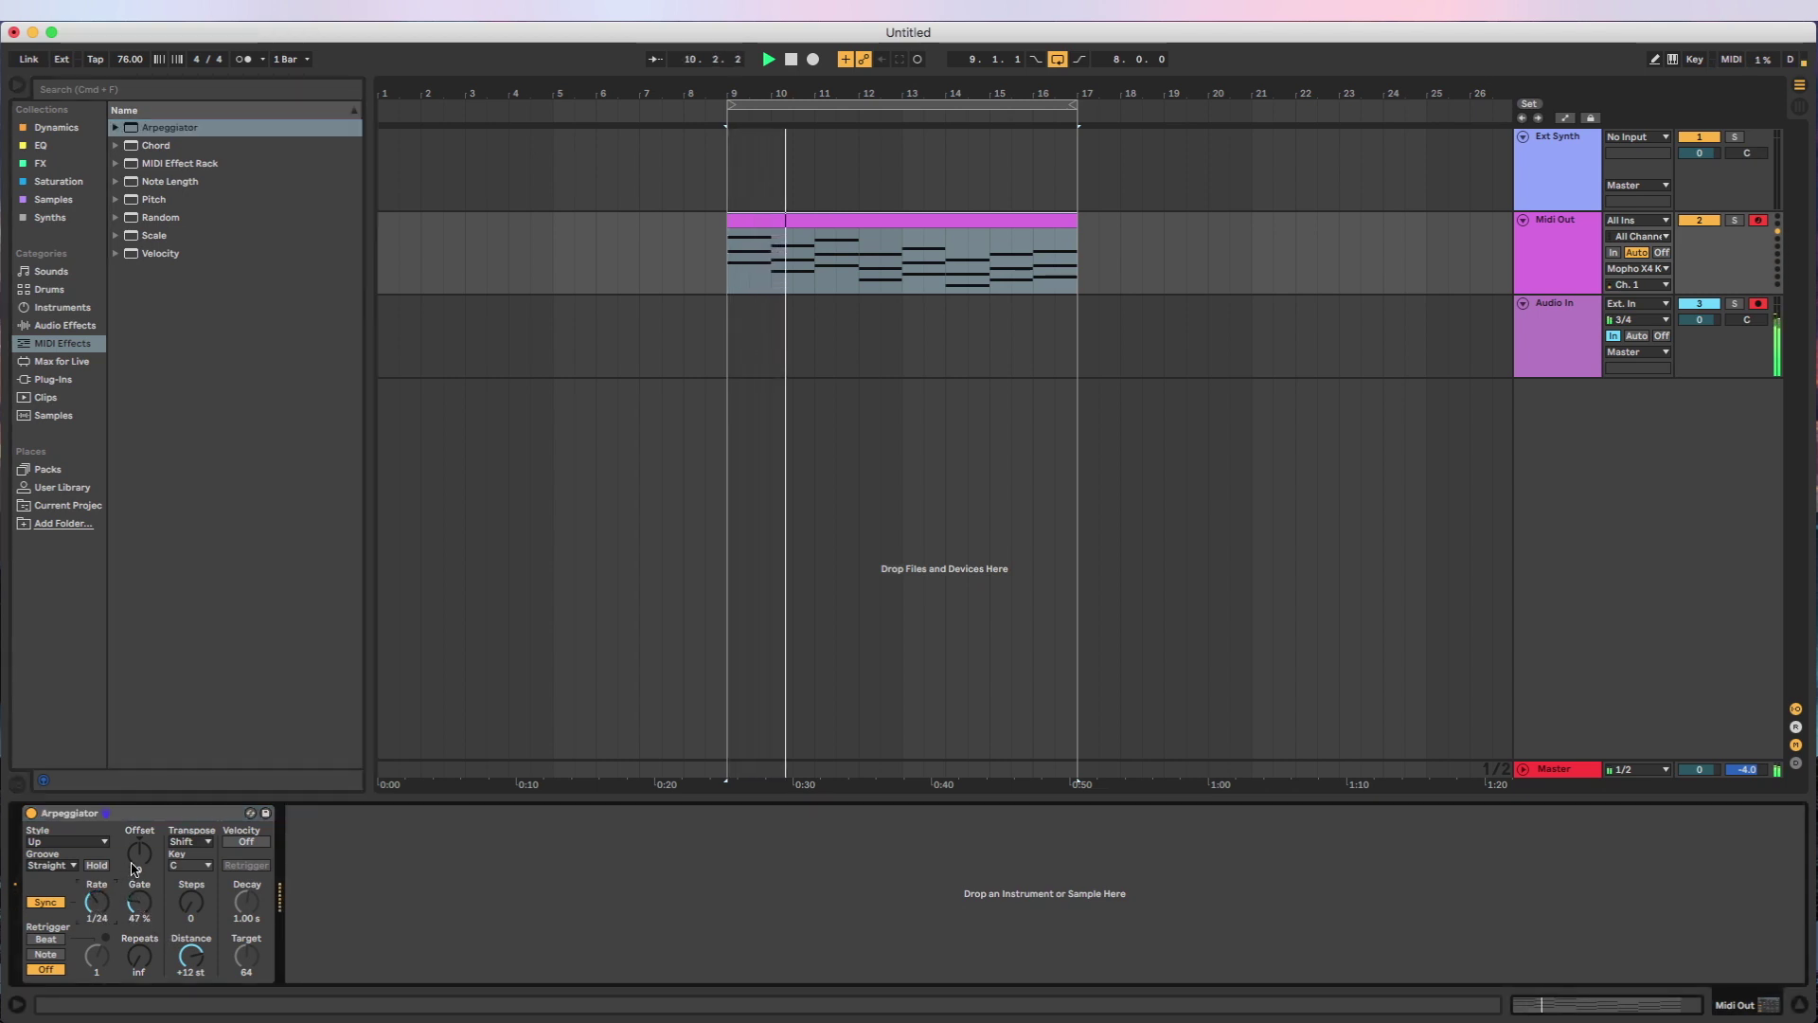
left_click_drag(191, 904, 191, 892)
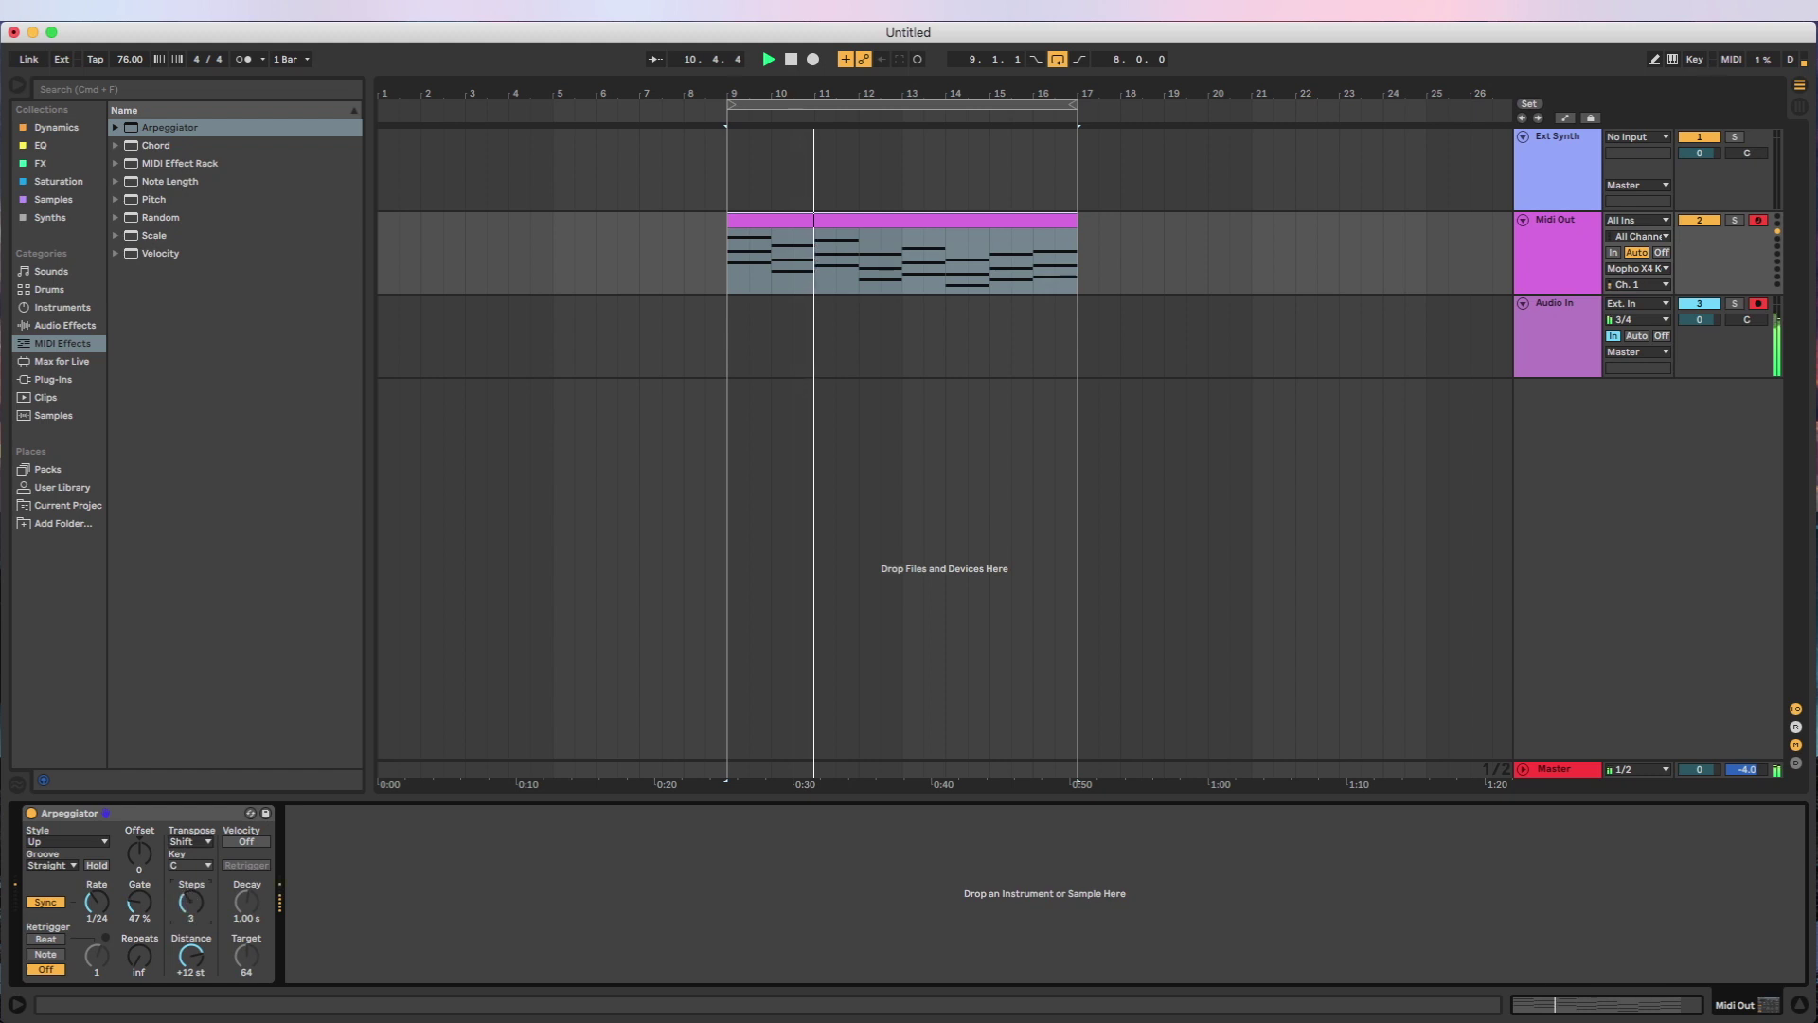
left_click(67, 841)
left_click(85, 956)
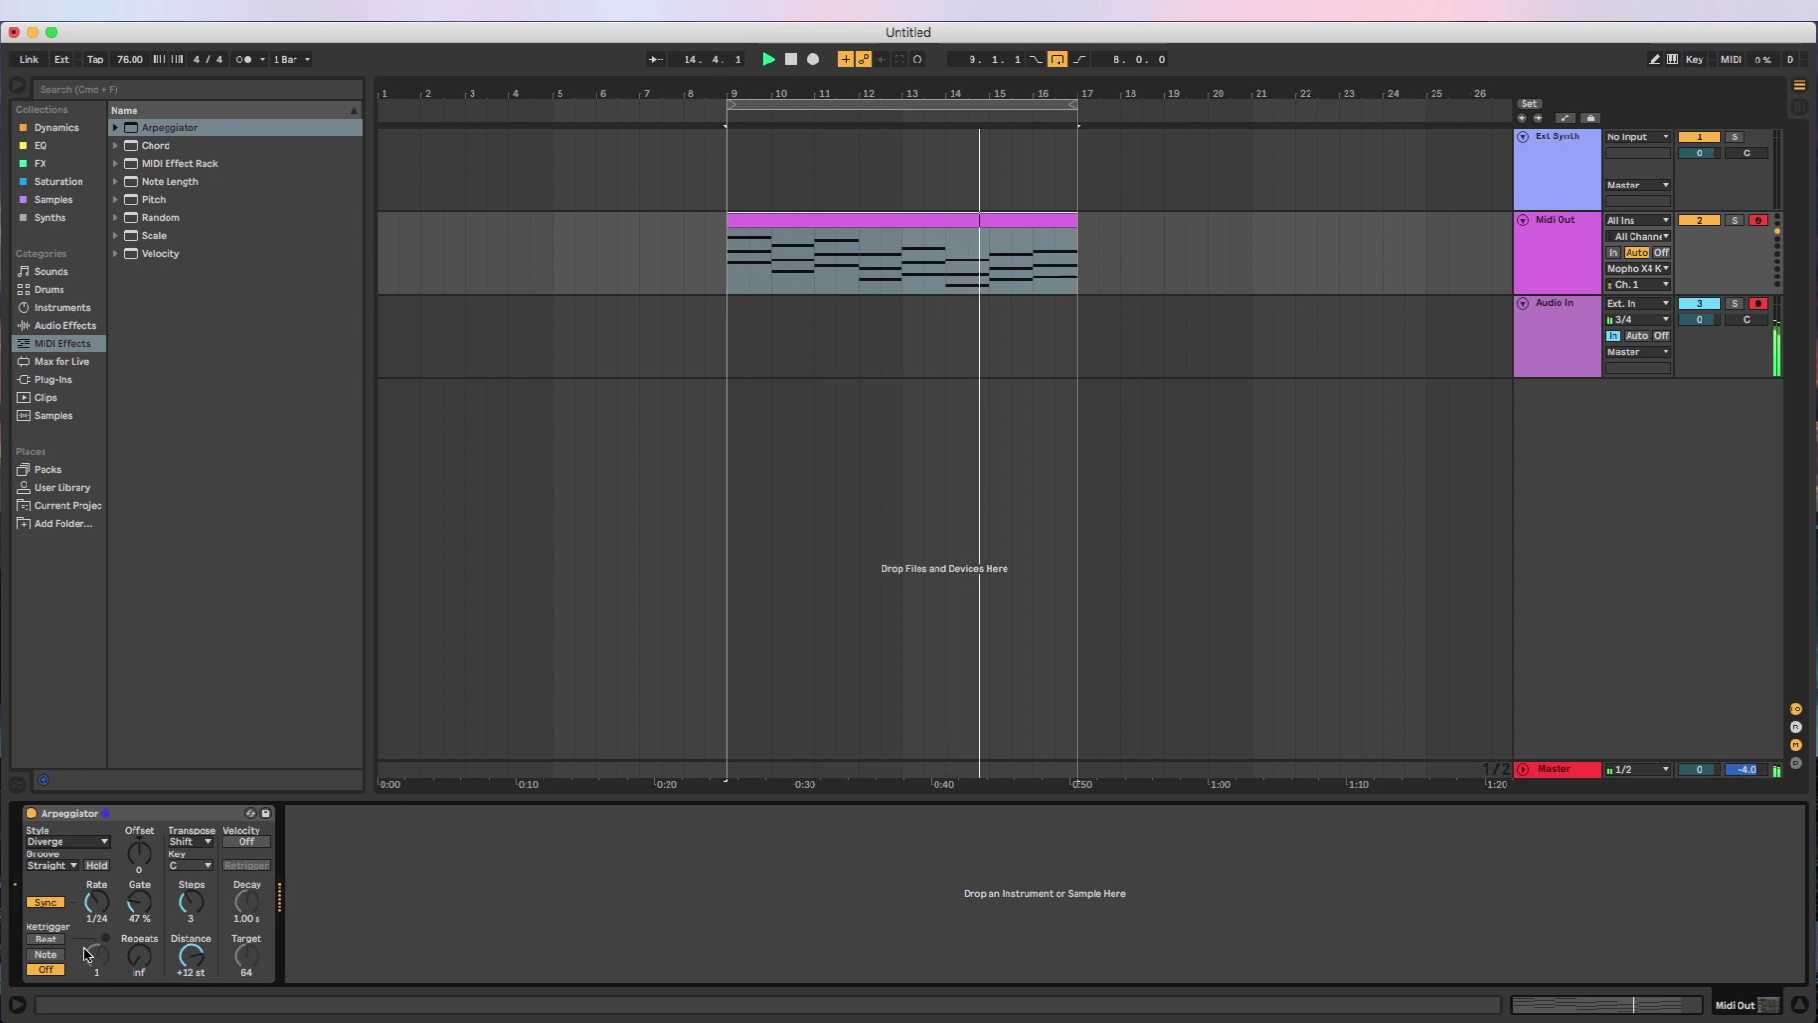
key("space")
- Record the synth onto the Audio In track starting at bar 9
left_click(1561, 332)
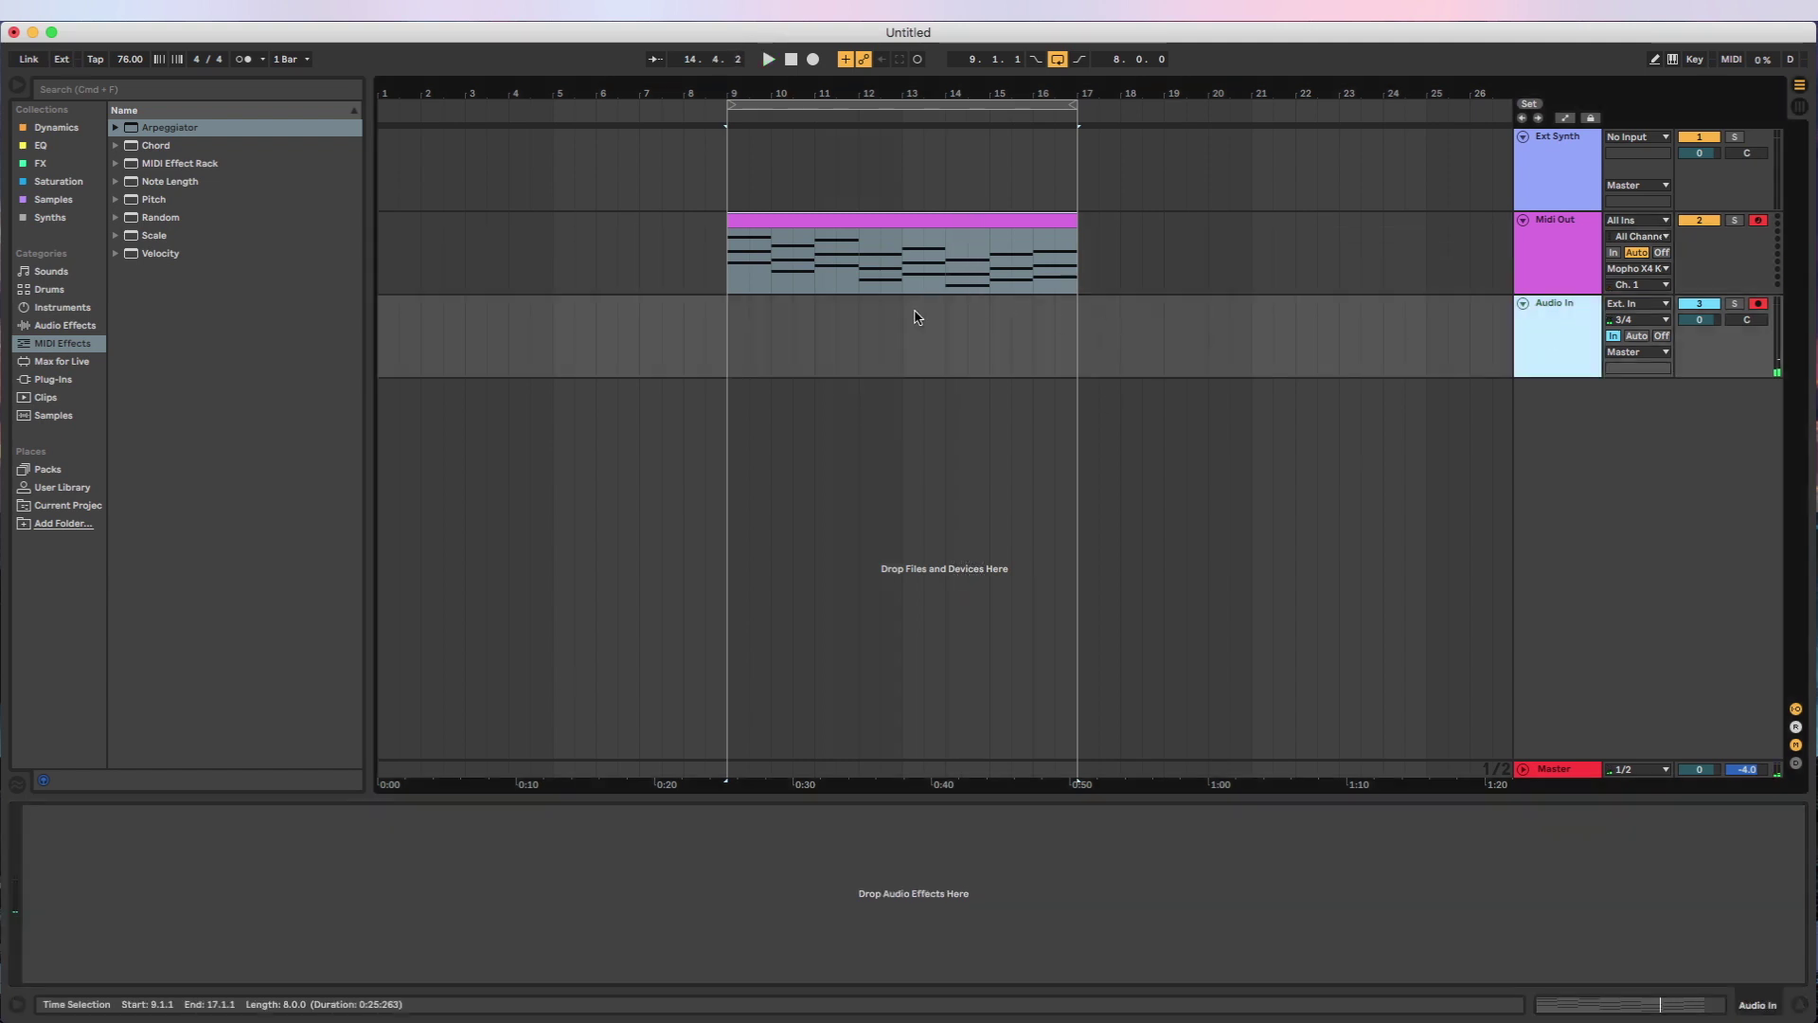
left_click(722, 350)
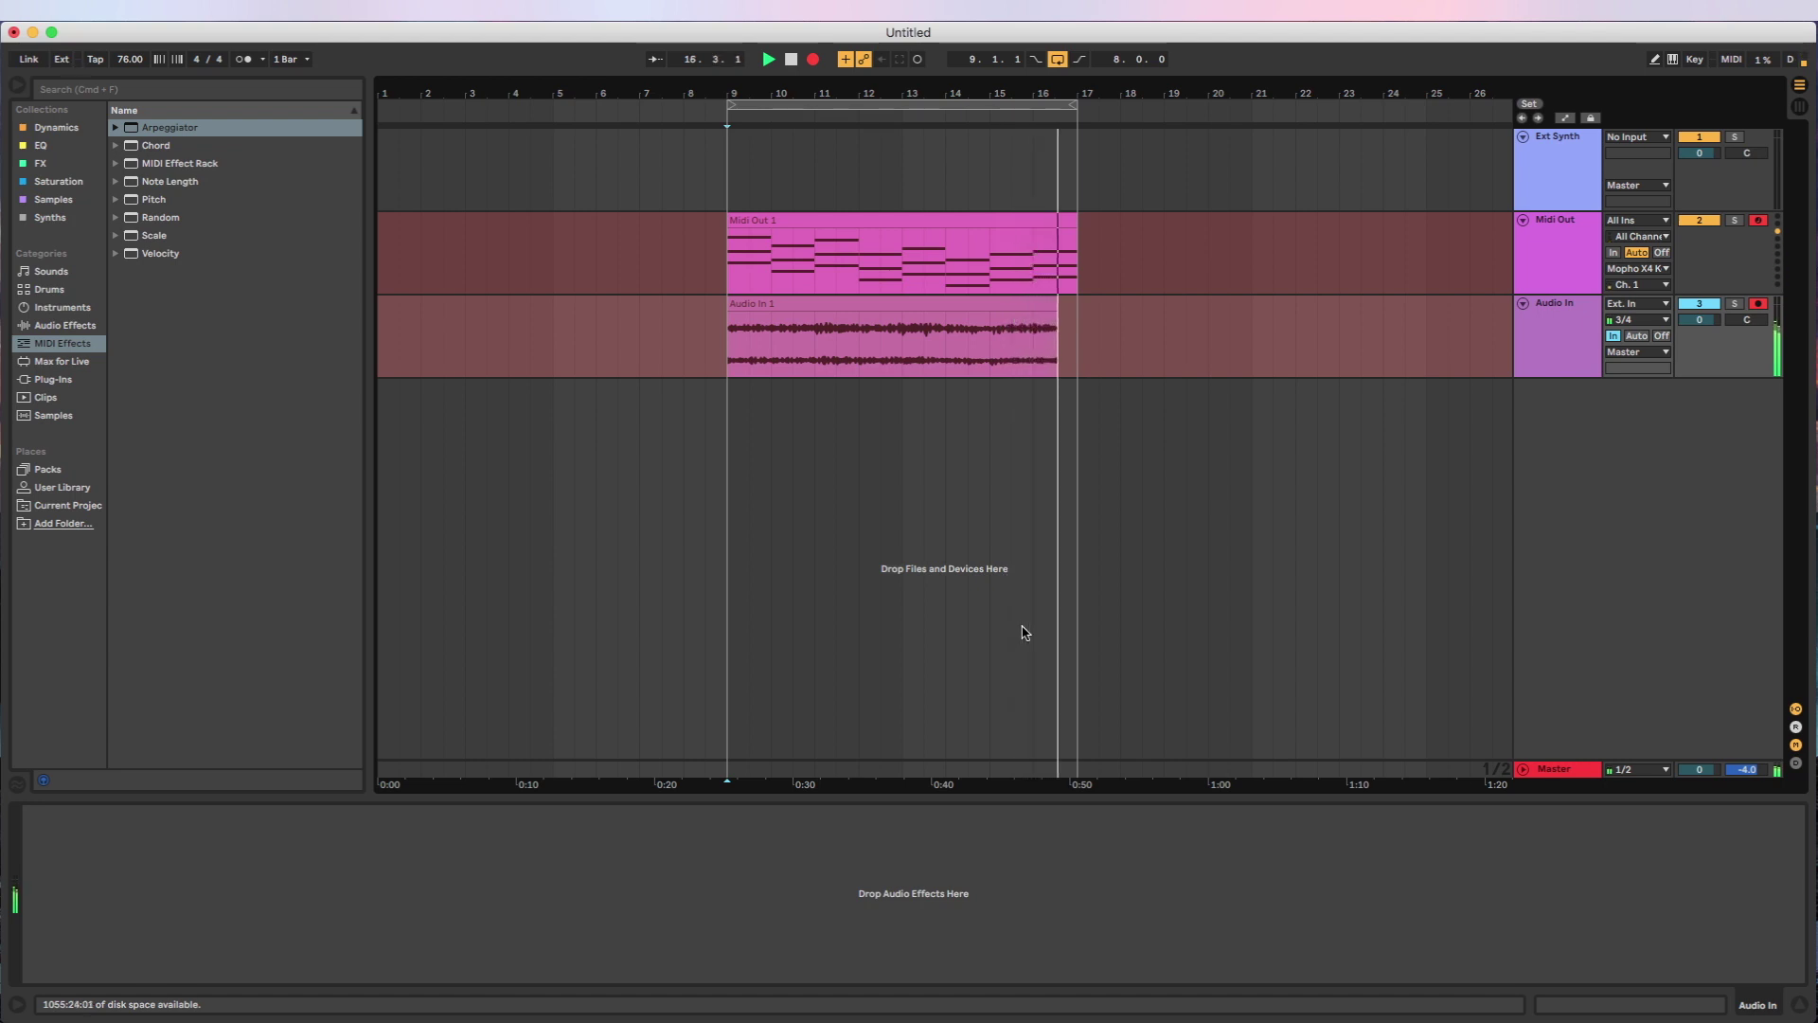
key("F9")
- Move the recorded Audio In 1 clip onto a new audio track near the start
left_click(881, 332)
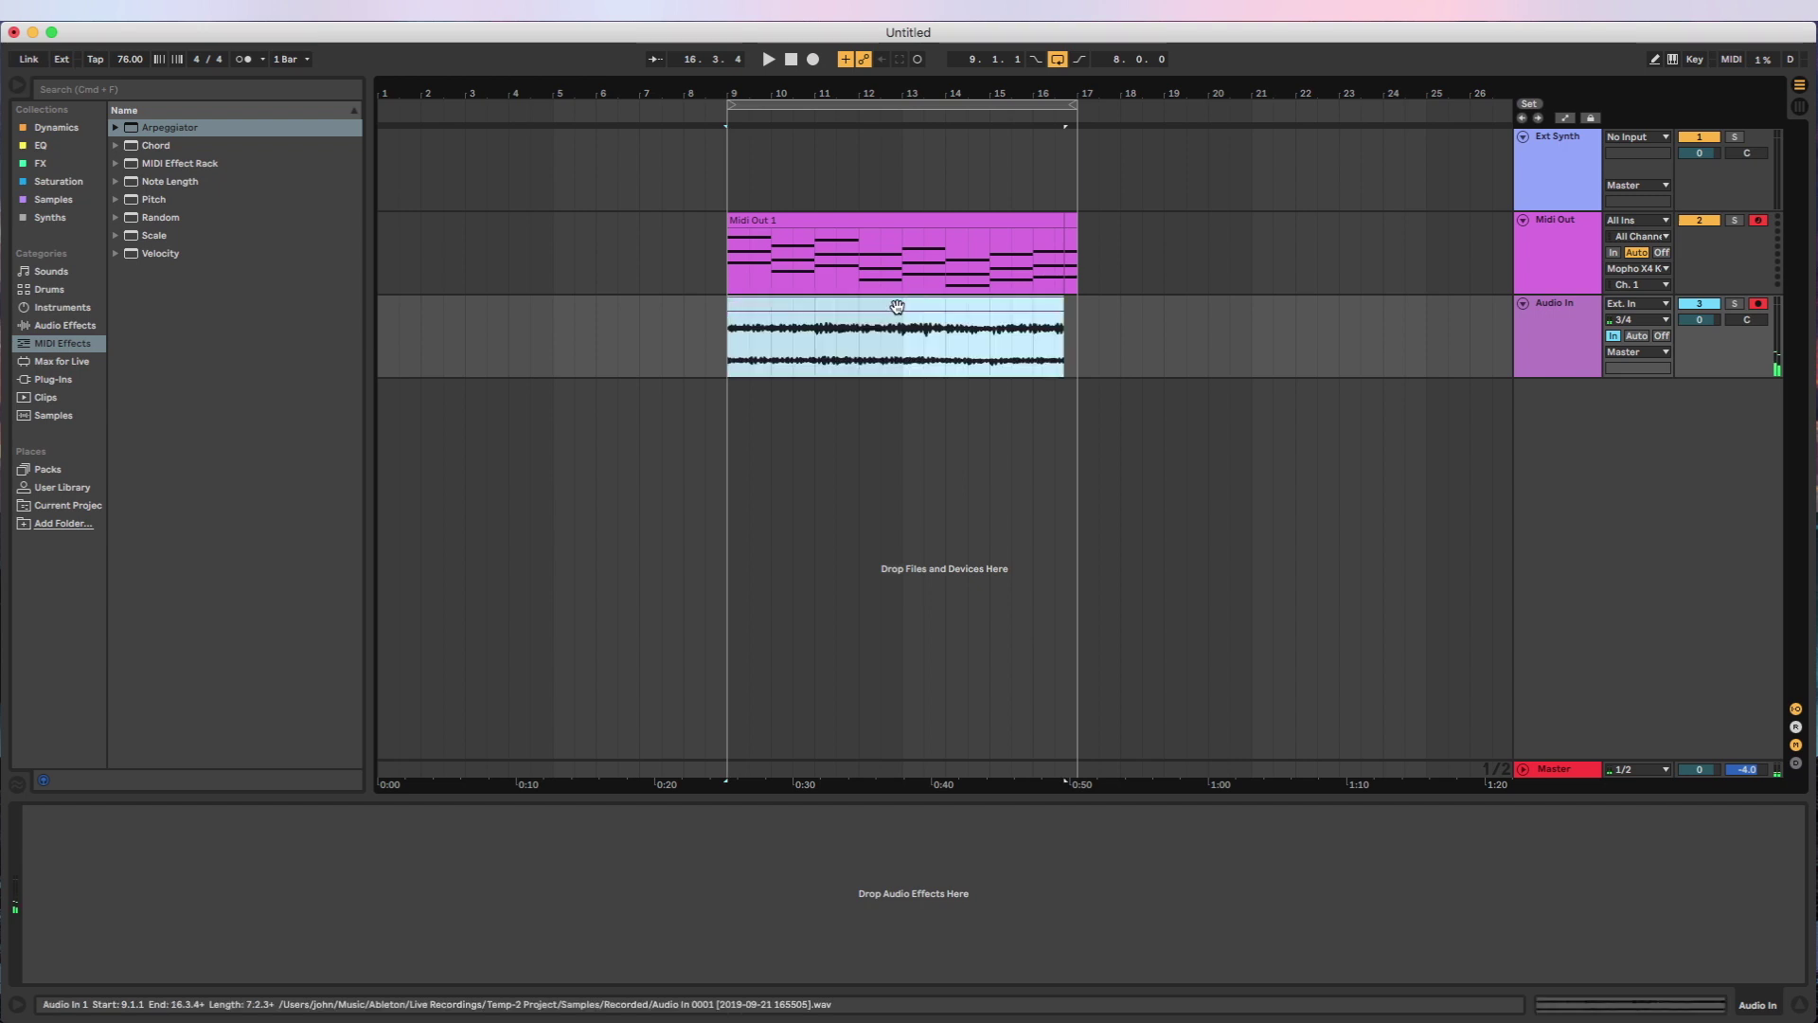
left_click(1568, 346)
left_click_drag(1006, 338, 701, 417)
- Delete the FabFilter Pro-Q 3 effect, move the Audio In 1 clip to bar 1, and play it
left_click(329, 829)
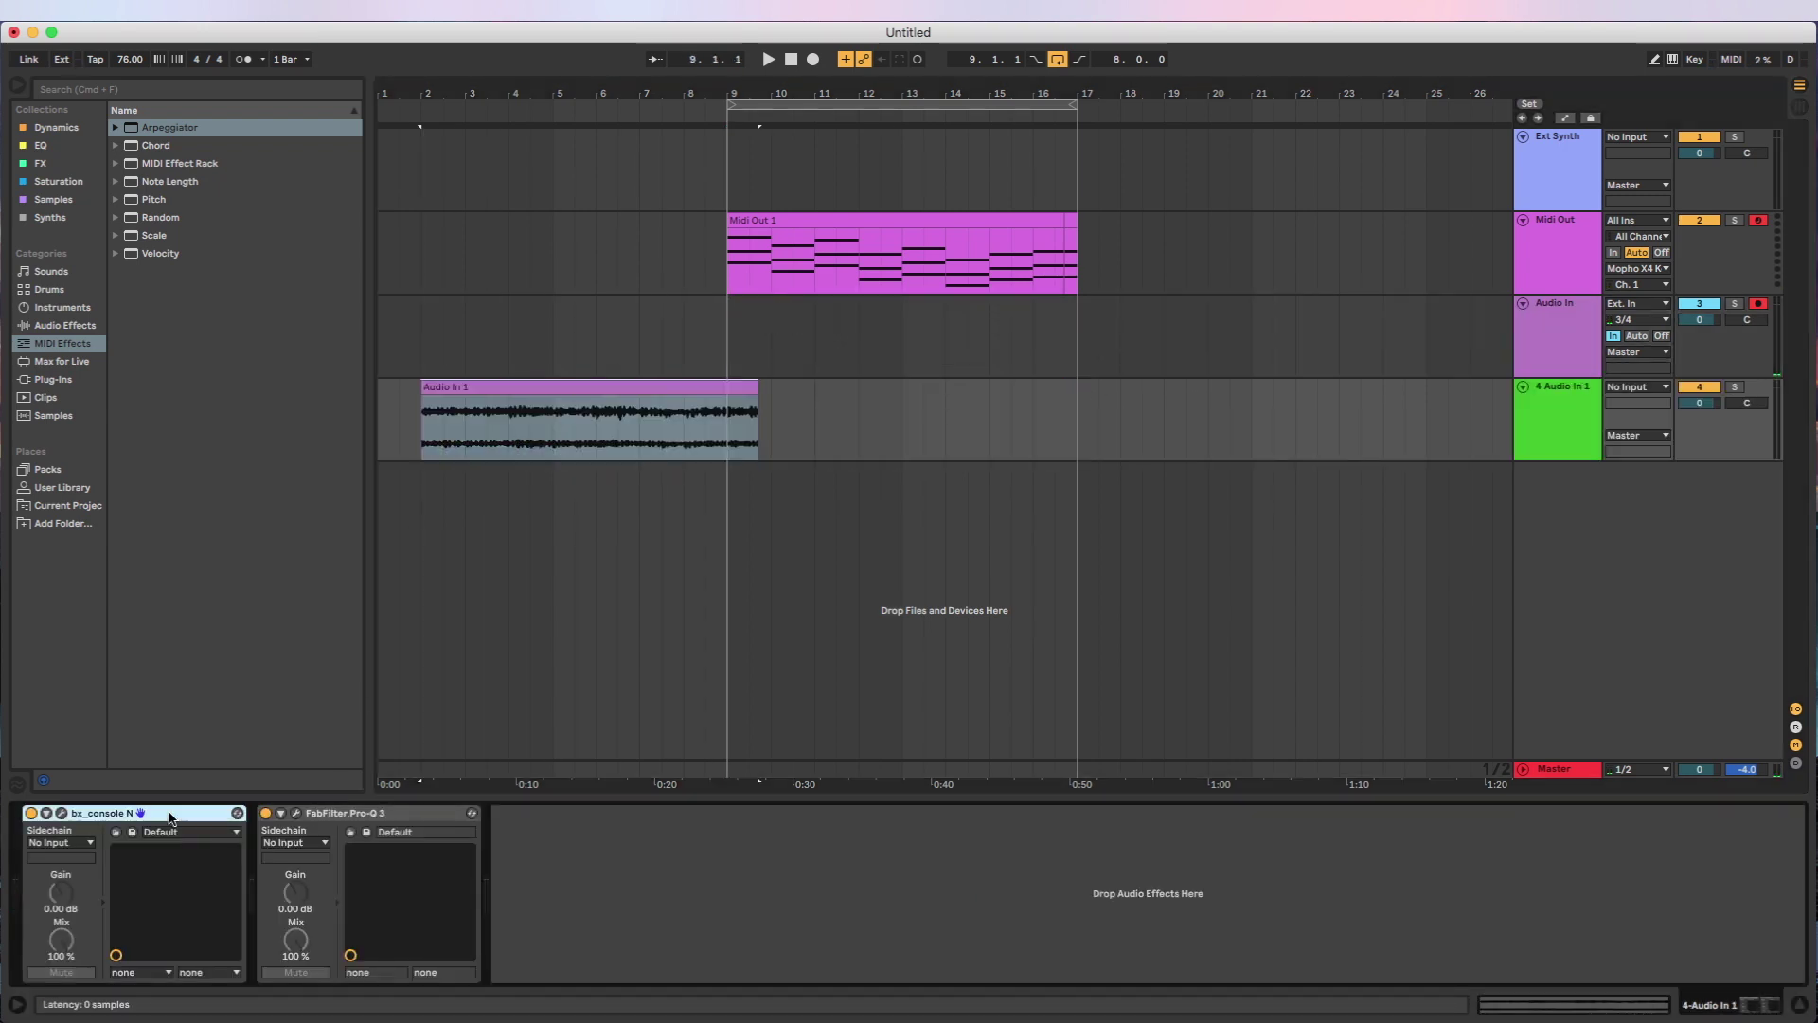
key("Delete")
key("Delete")
left_click_drag(593, 389, 549, 392)
key("space")
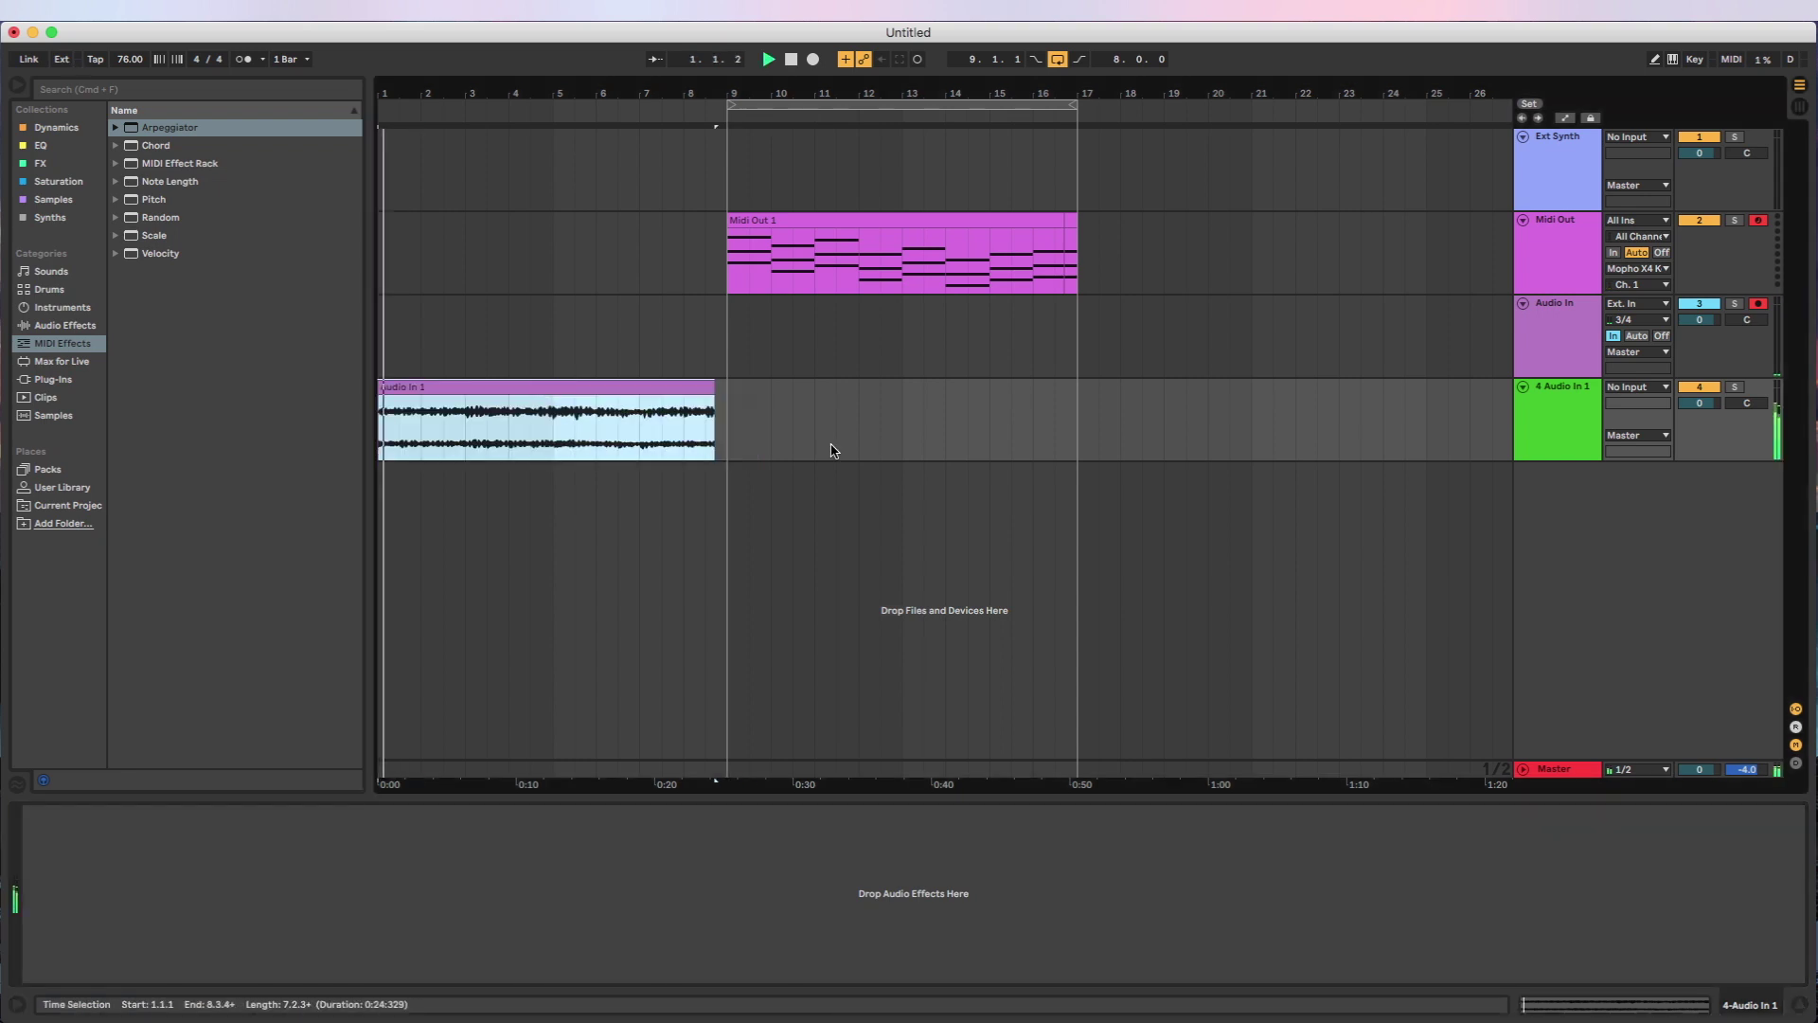
key("space")
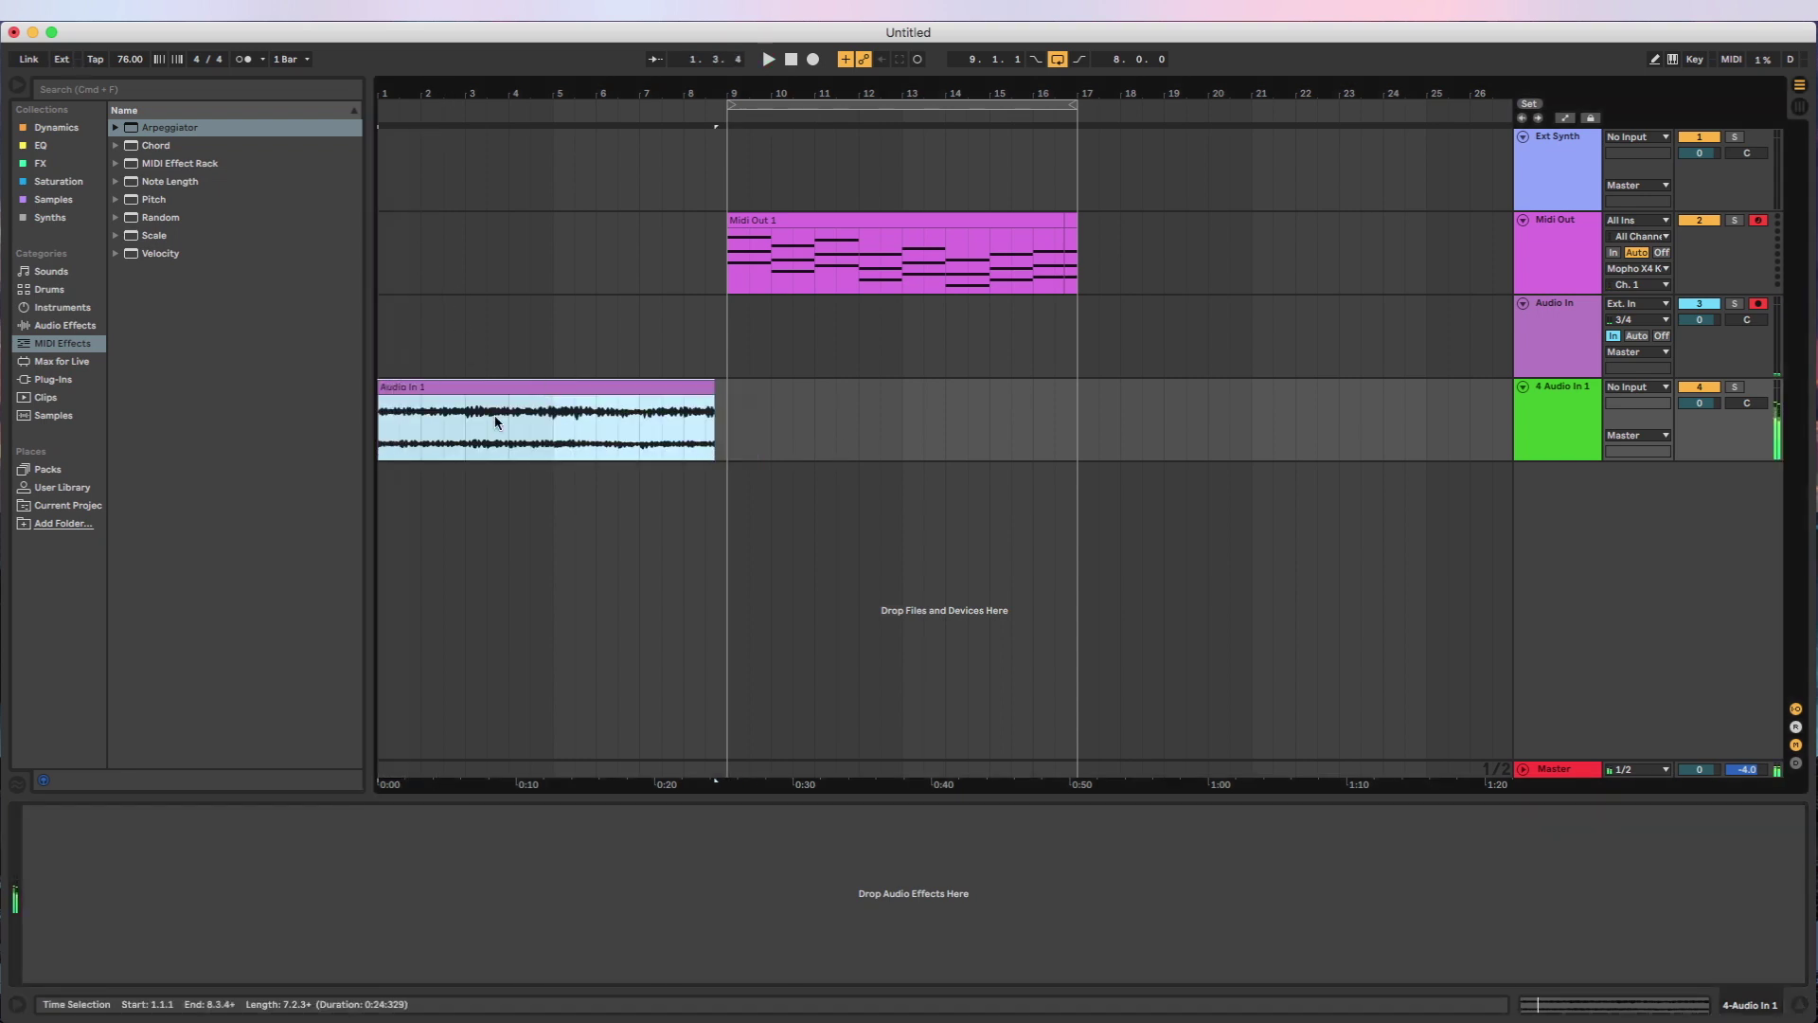
- Warp the Audio In 1 clip with a stretched warp marker and transpose it during playback
double_click(494, 415)
double_click(748, 616)
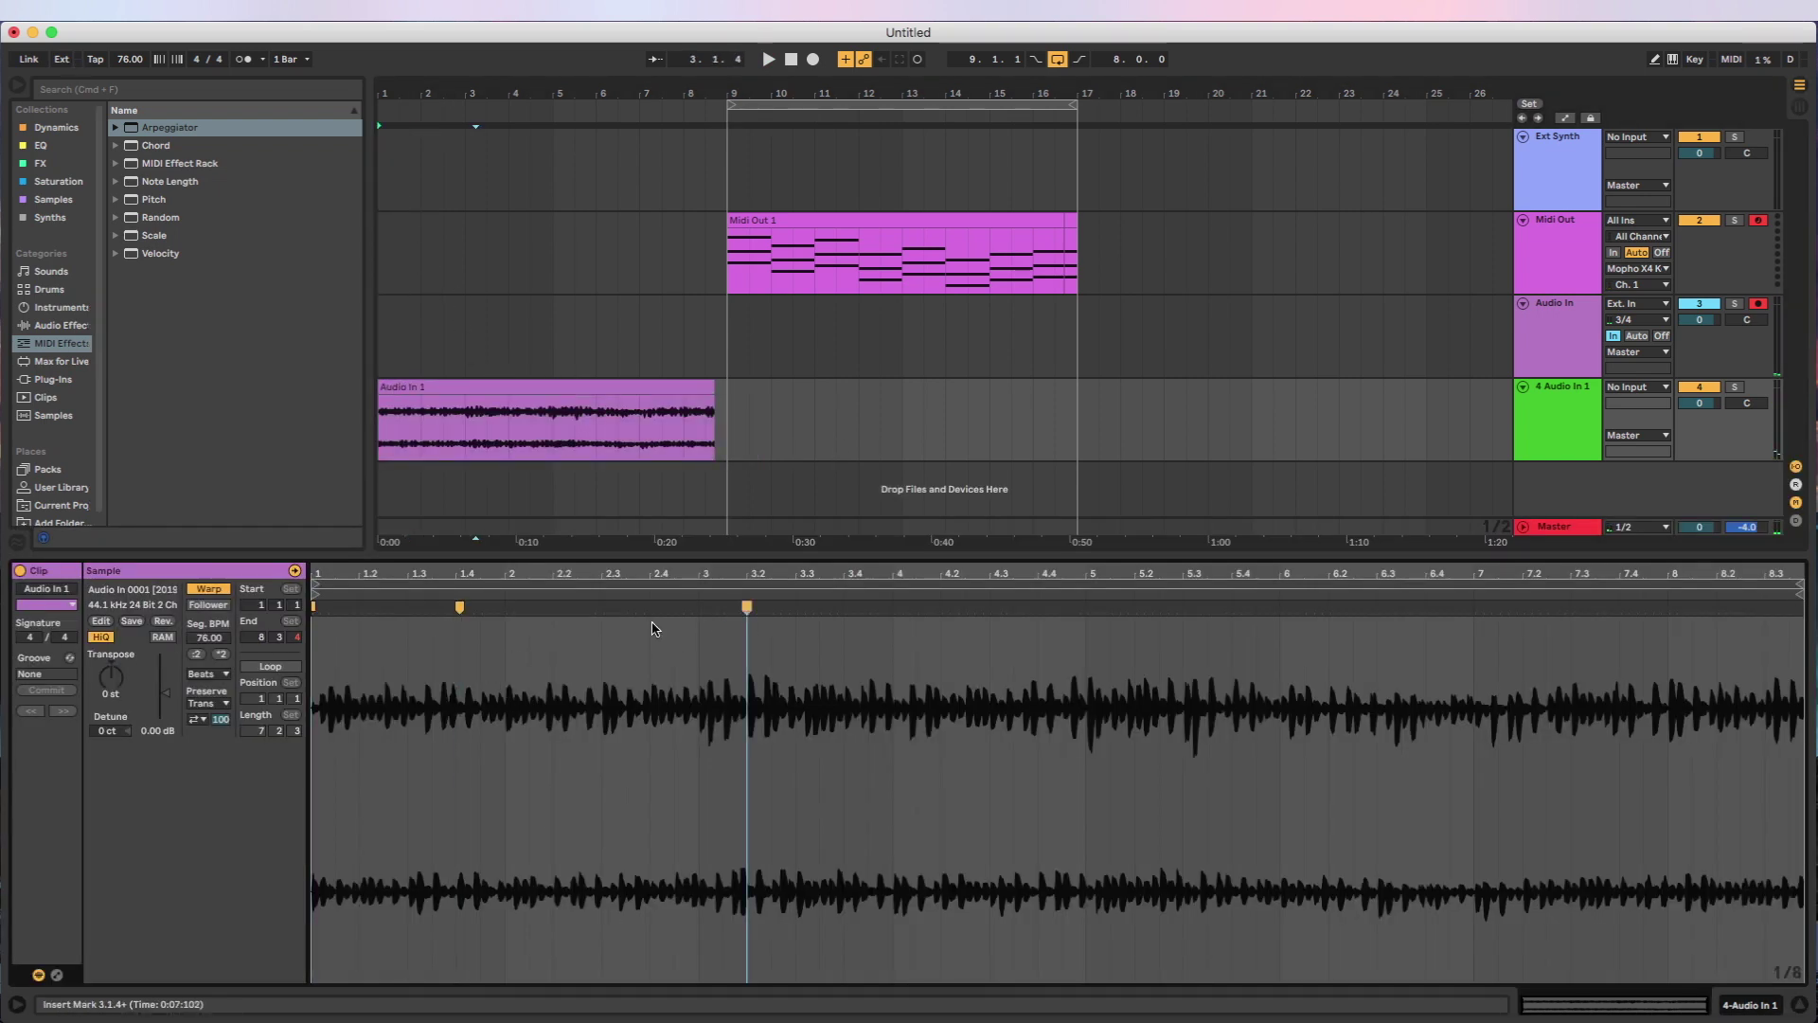
left_click(459, 607)
left_click_drag(459, 607, 763, 615)
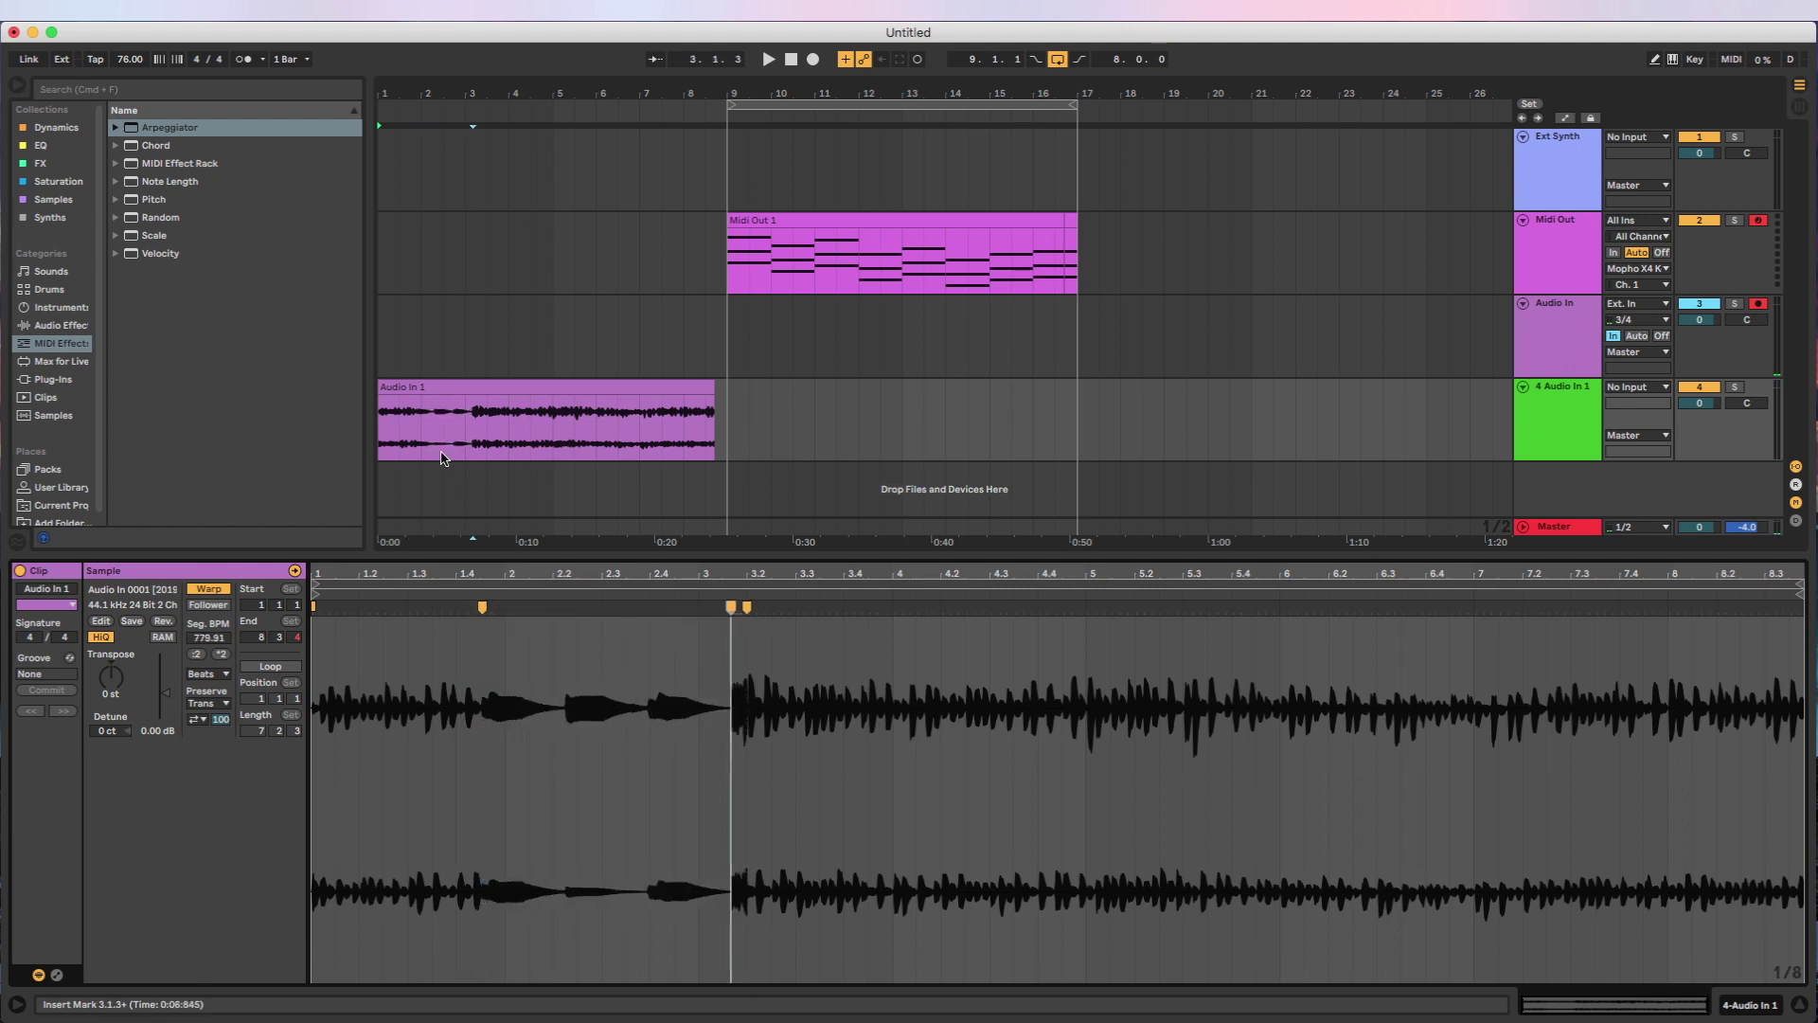
left_click(408, 416)
key("space")
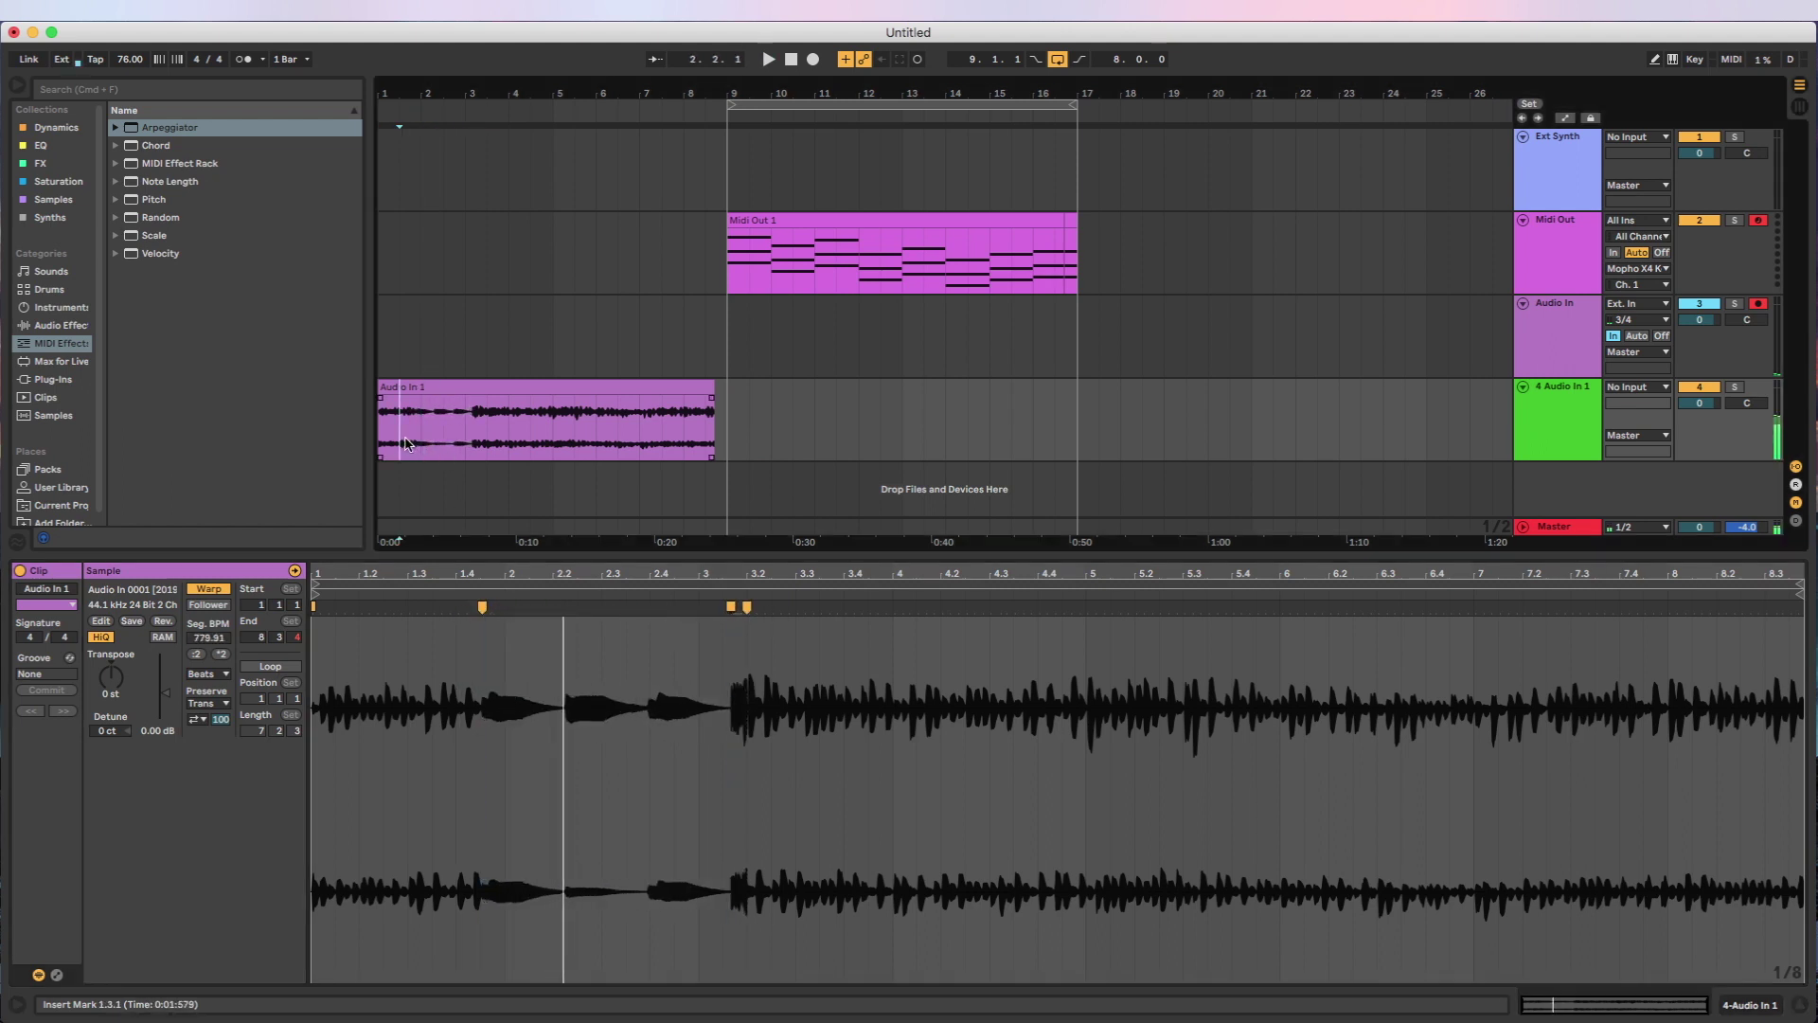
left_click(399, 493)
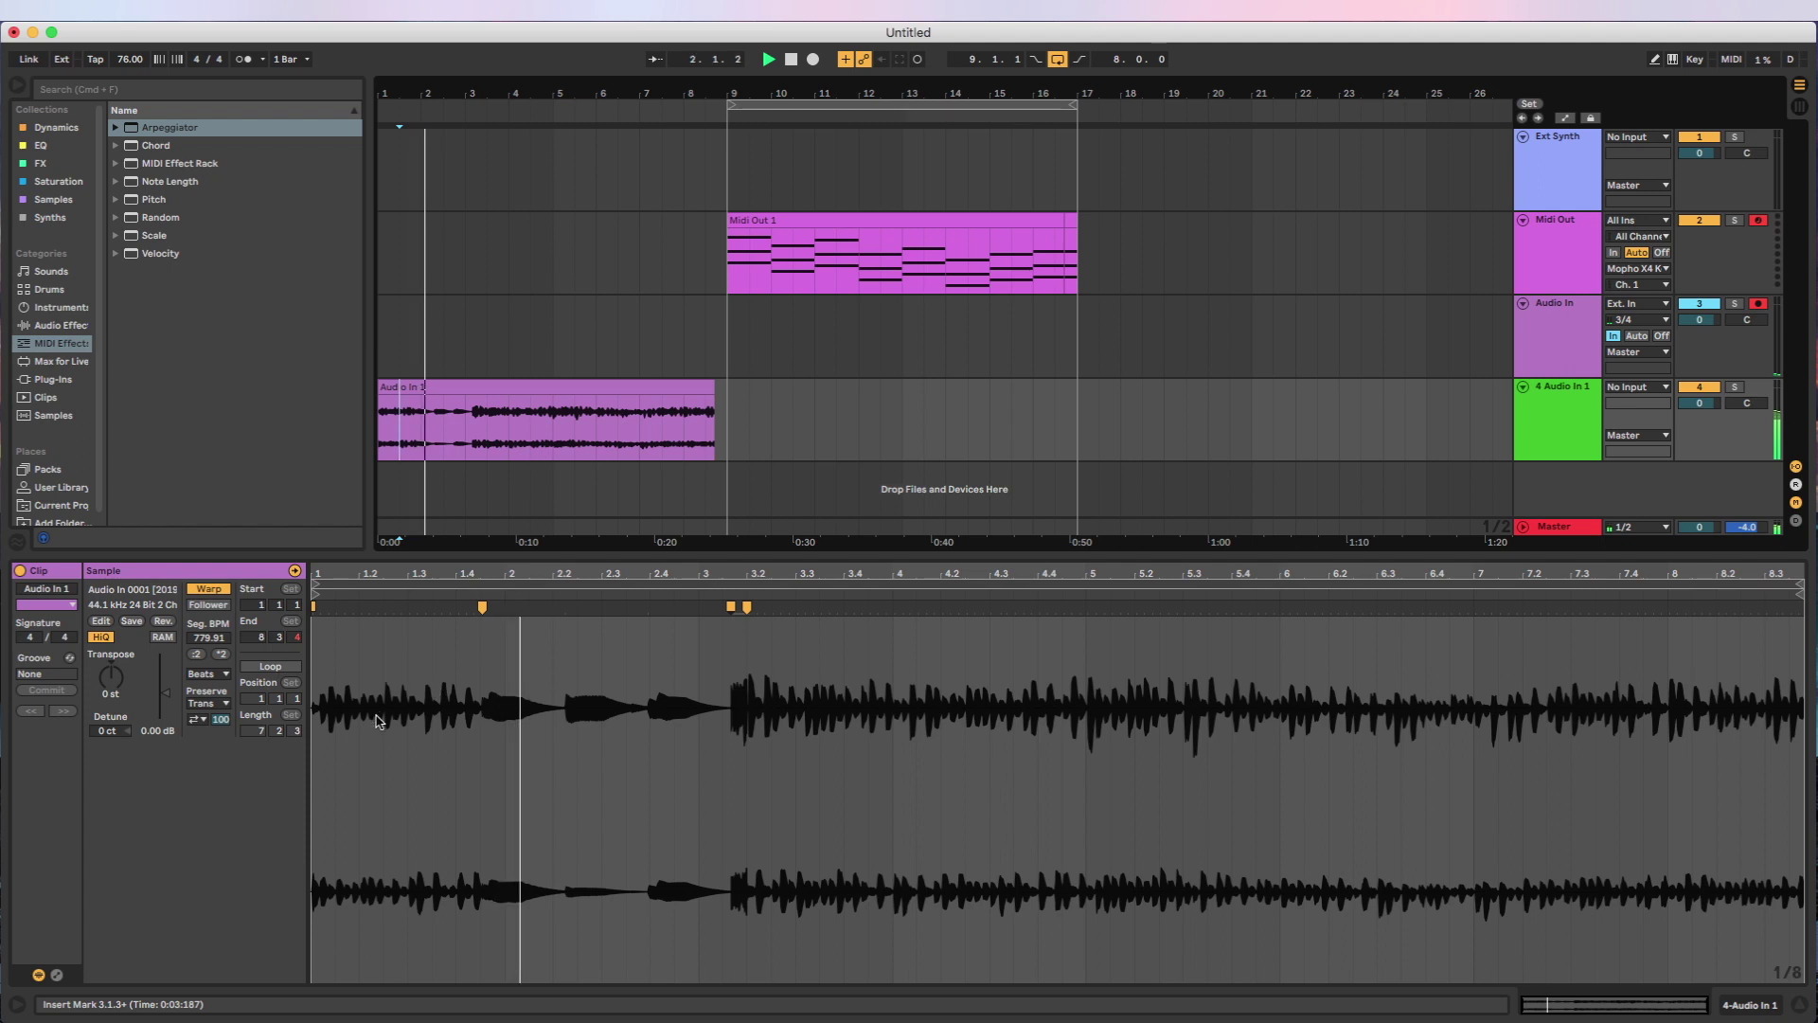
left_click_drag(111, 676, 111, 628)
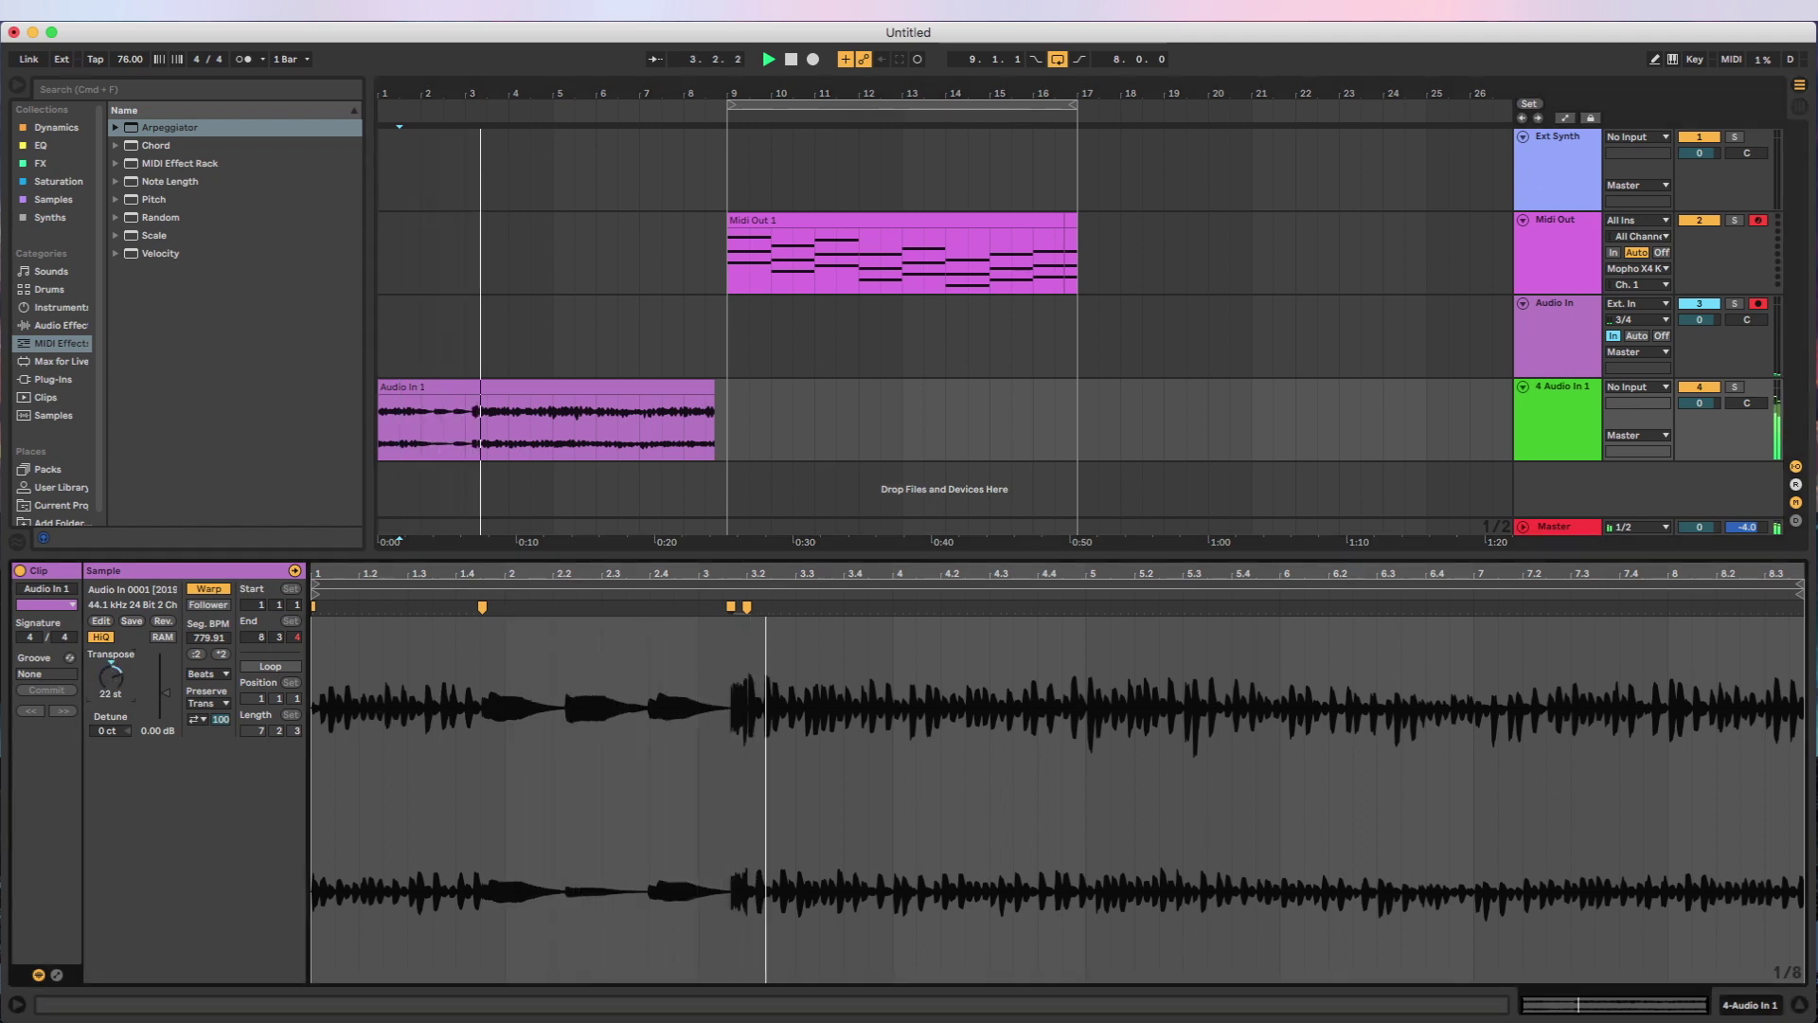
- Stop playback and delete the 4 Audio In 1 track
left_click(558, 392)
key("space")
left_click(1562, 408)
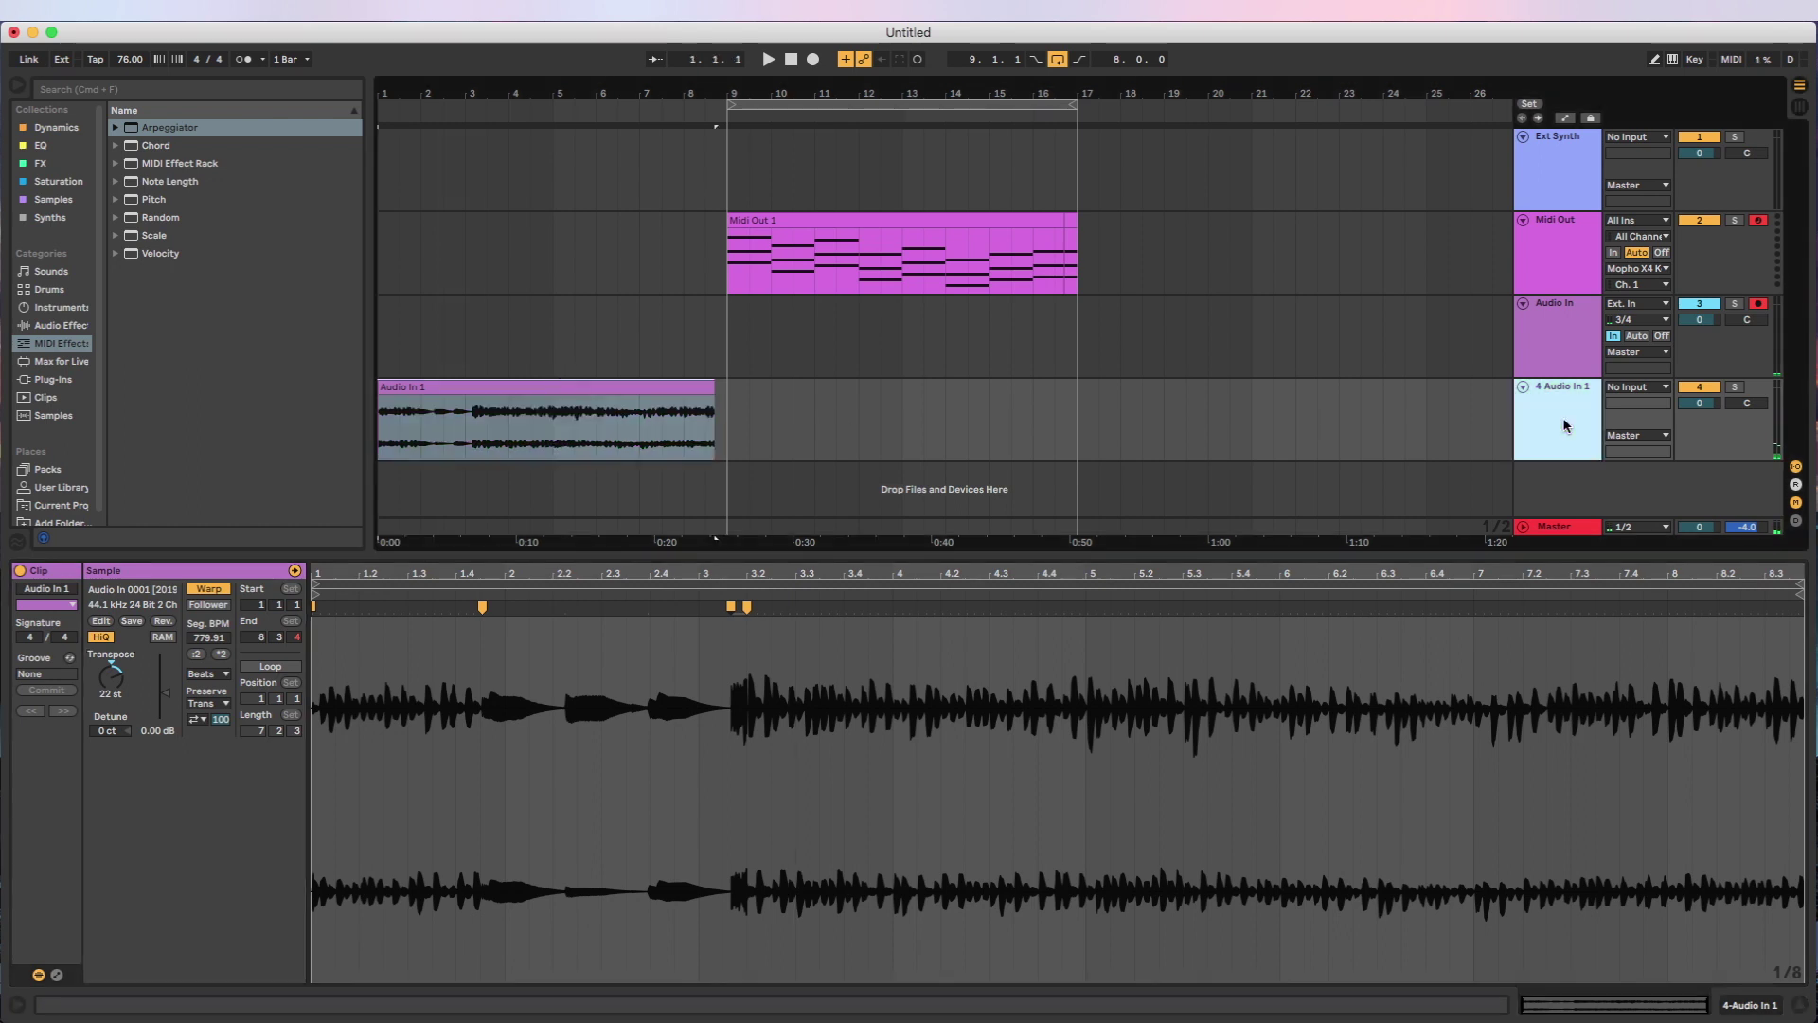
key("Delete")
- Switch on the Ext Synth's External Instrument and review the Midi Out Arpeggiator settings
left_click(1541, 277)
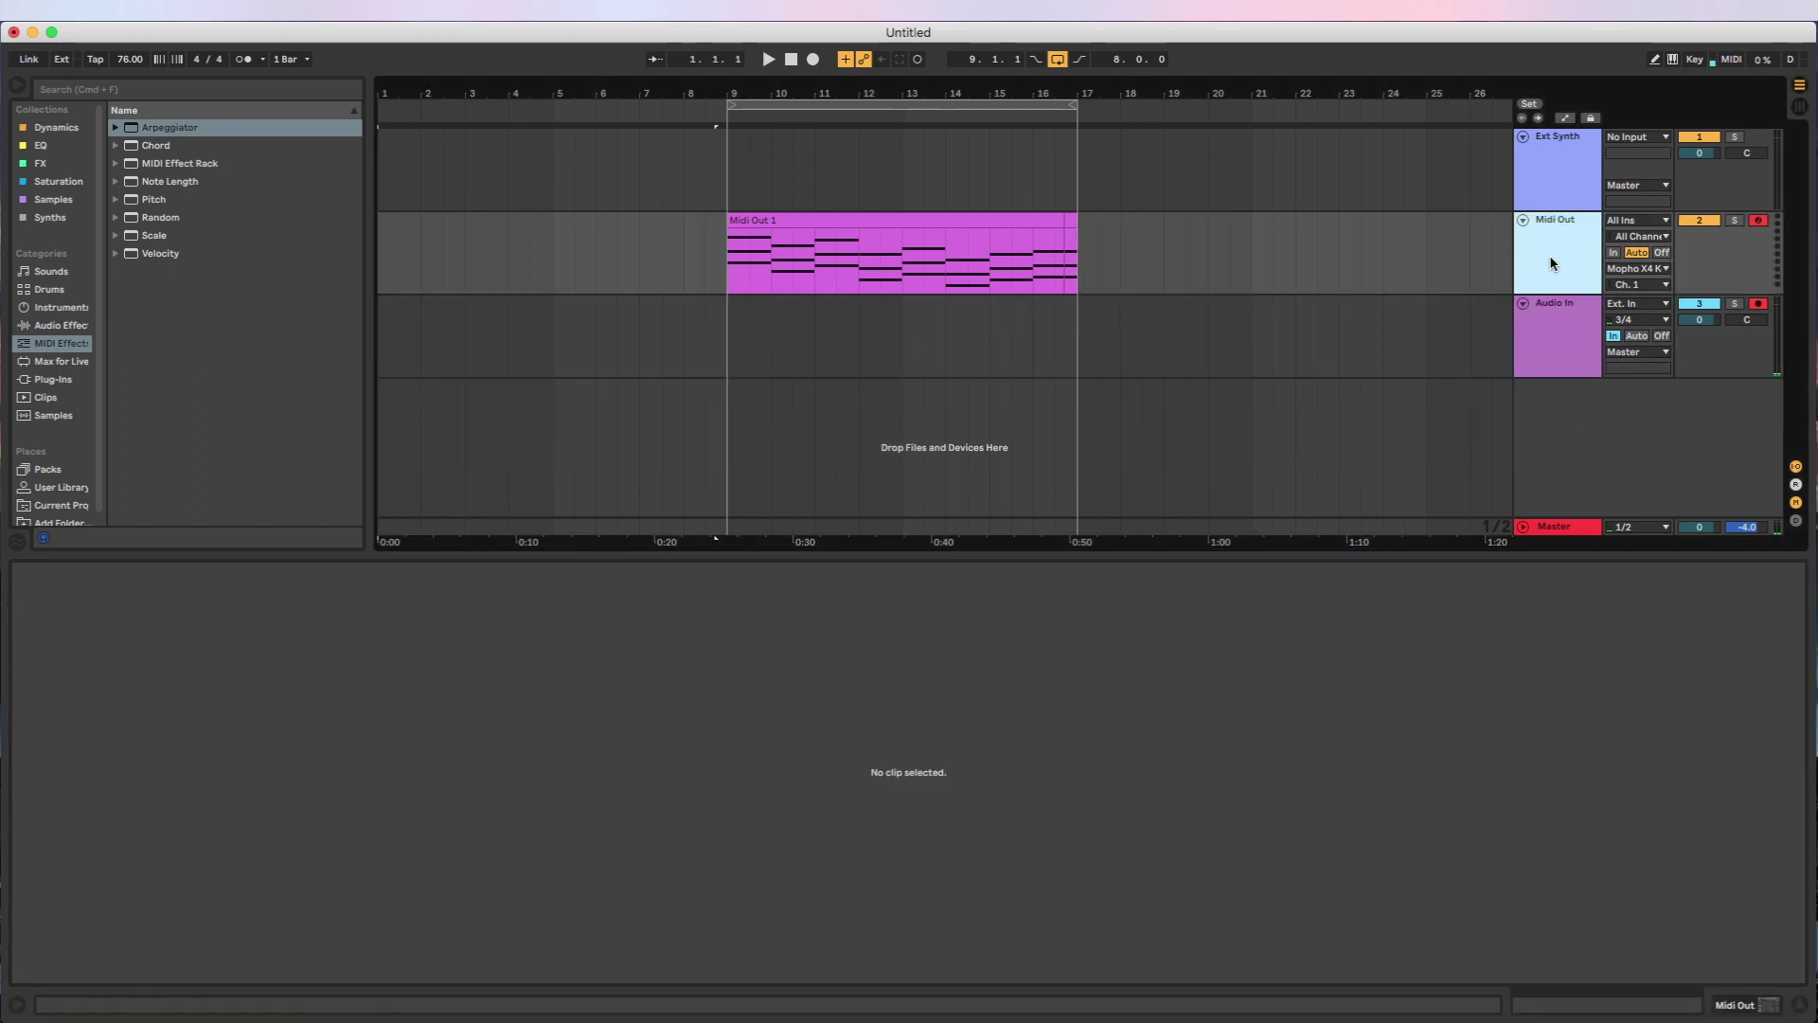
left_click(1557, 180)
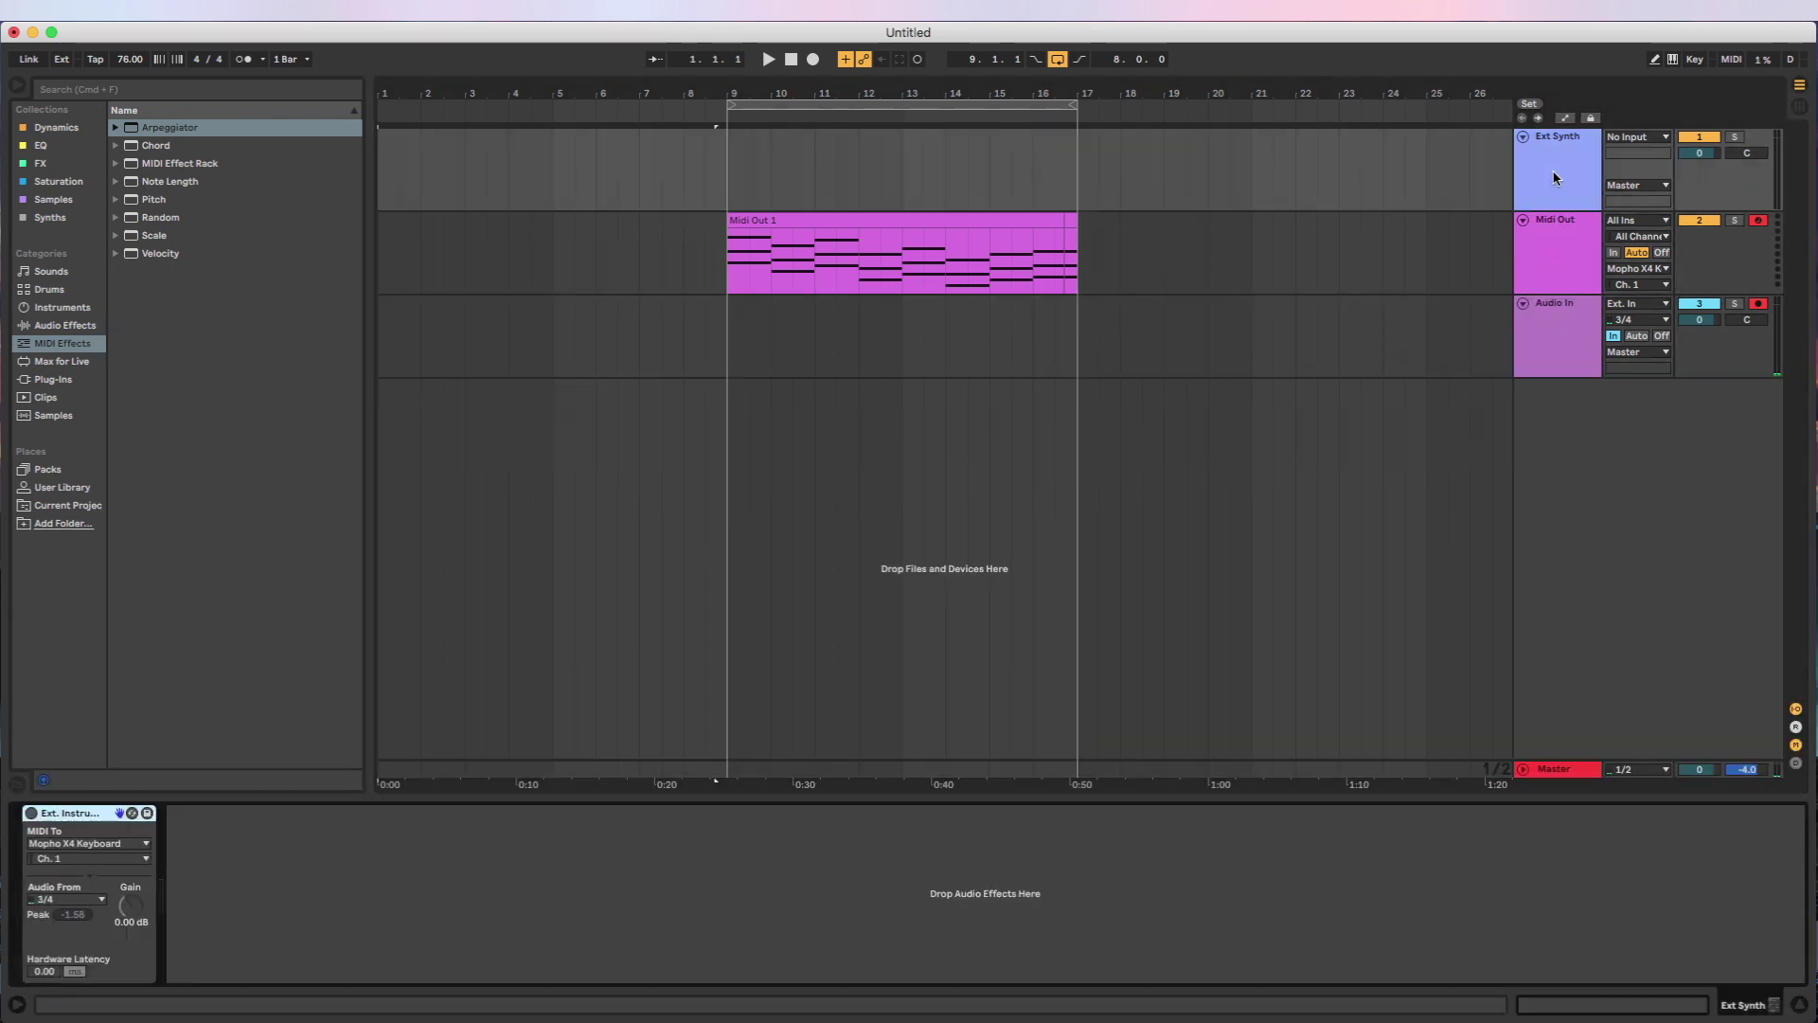
left_click(34, 816)
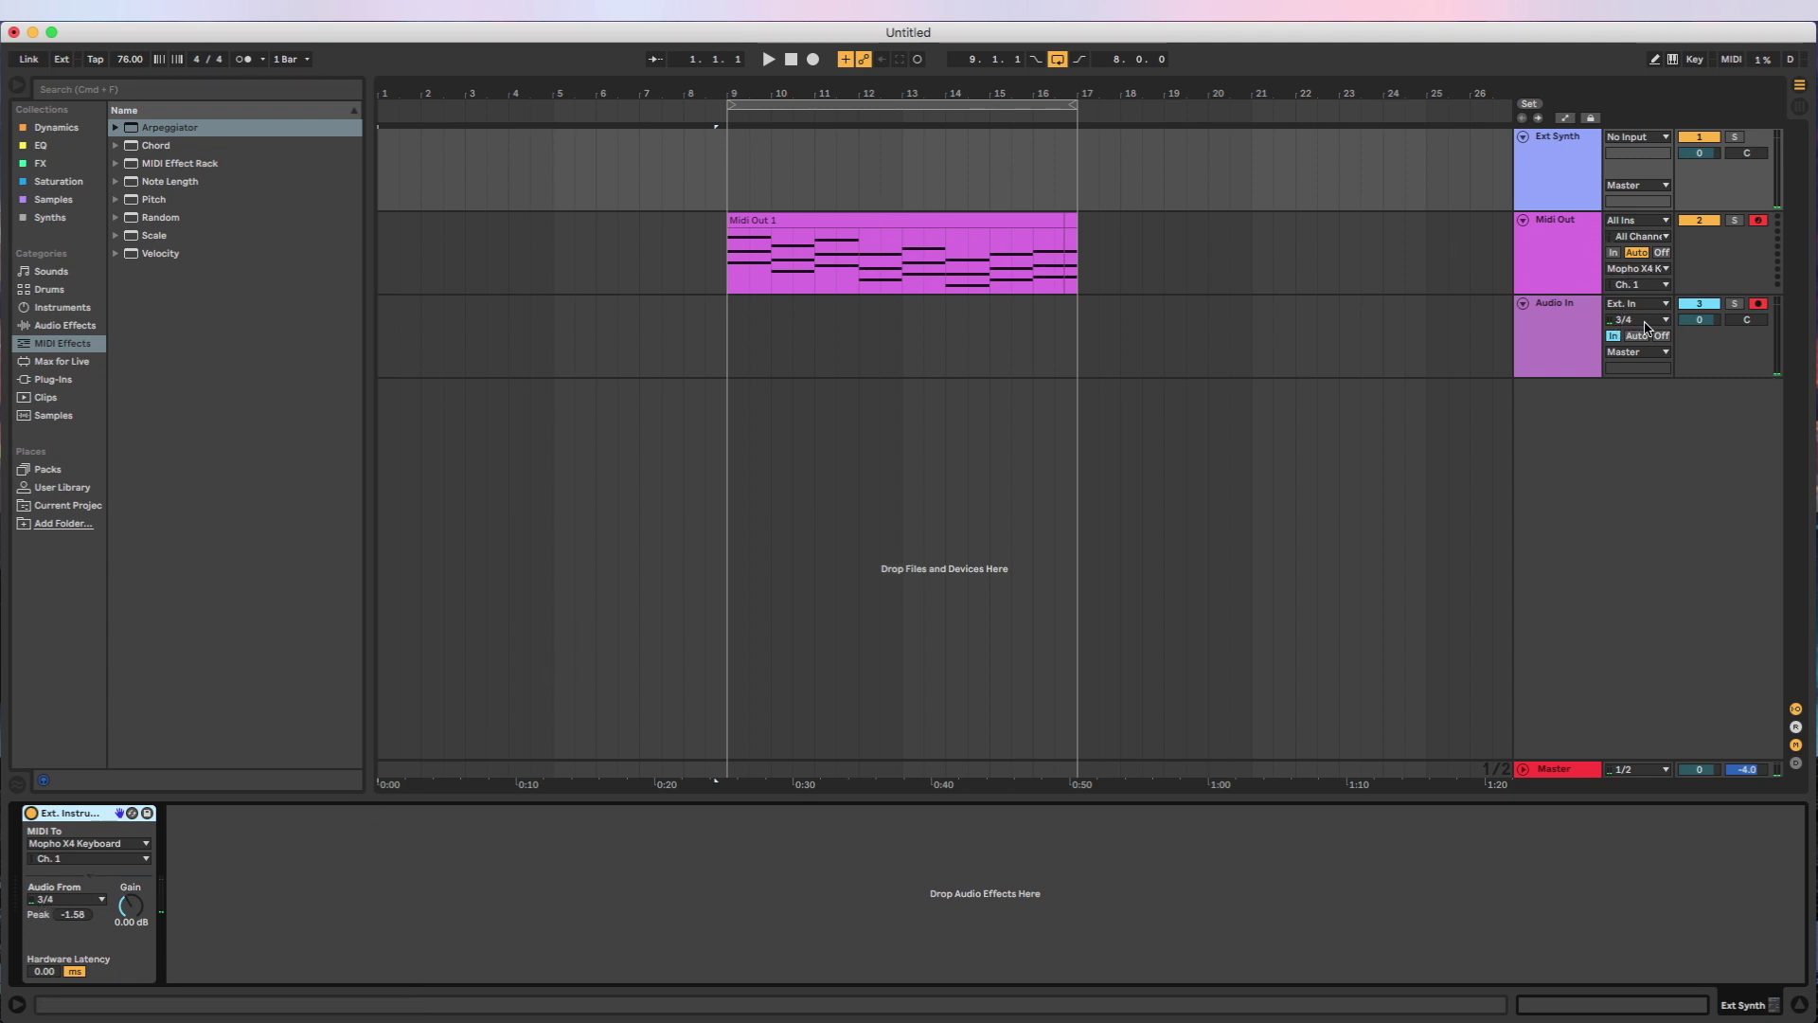
left_click(1562, 307)
left_click(1558, 254)
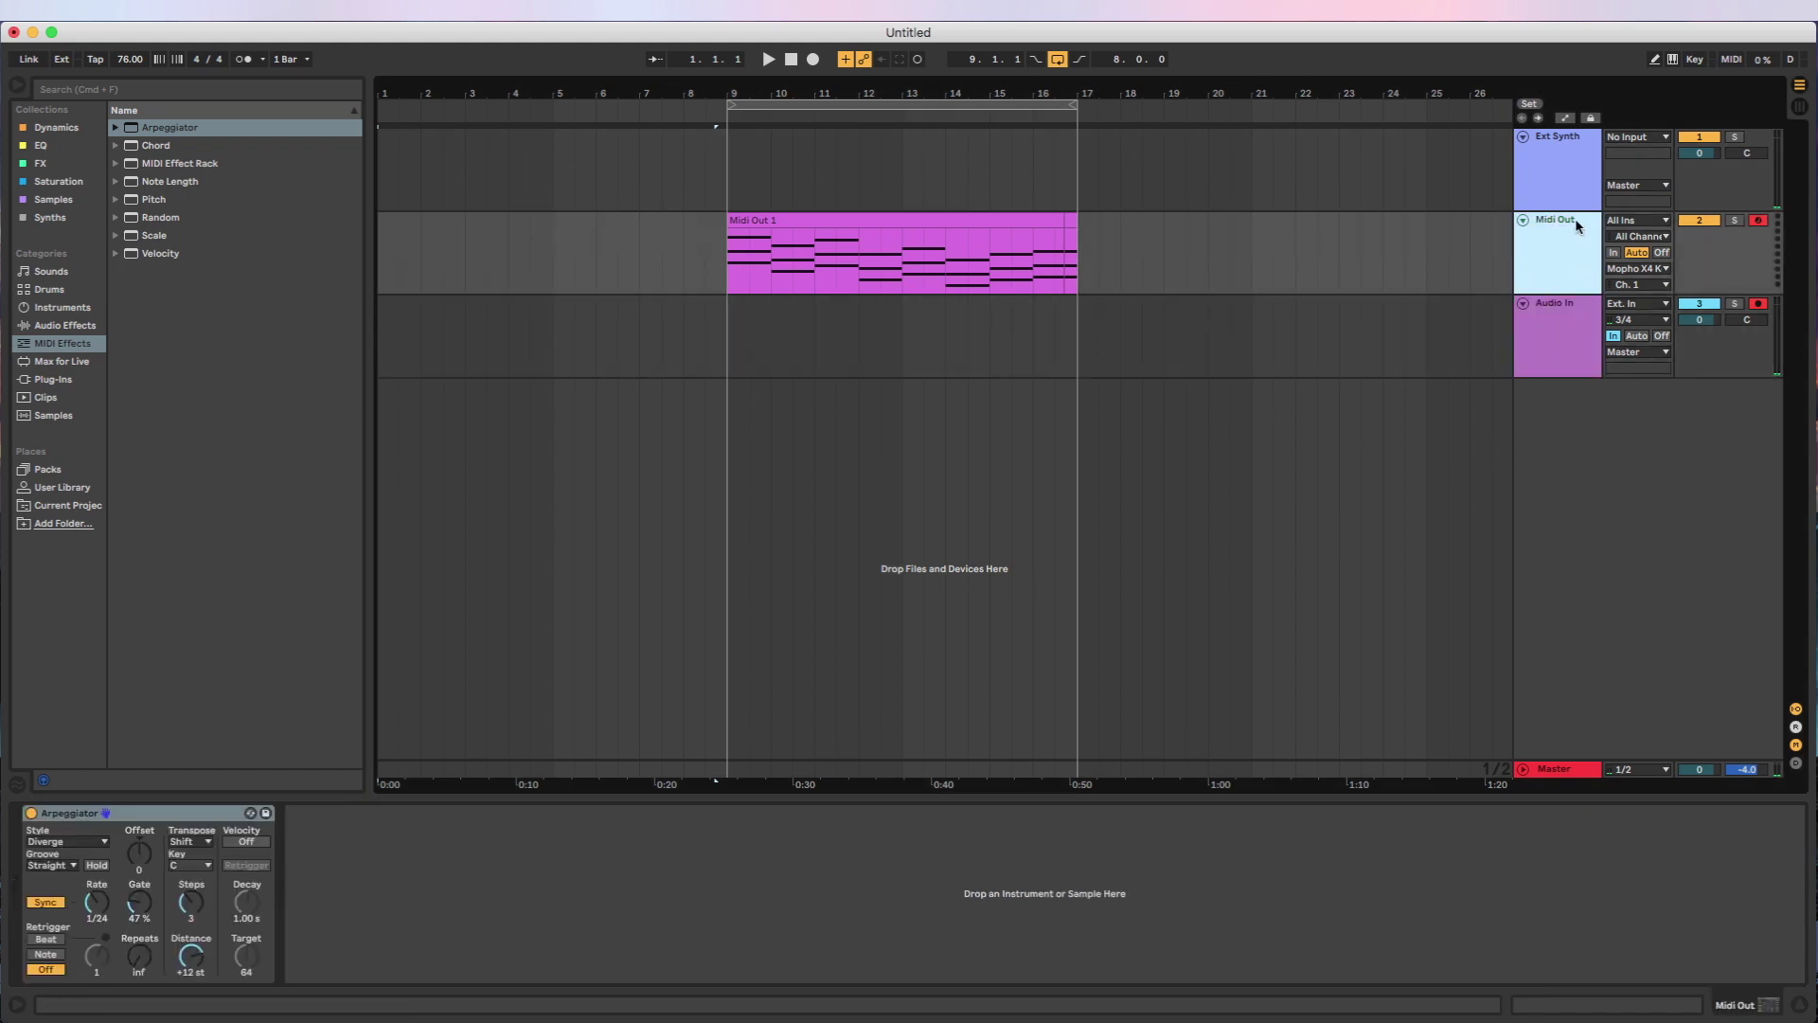
left_click(1558, 182)
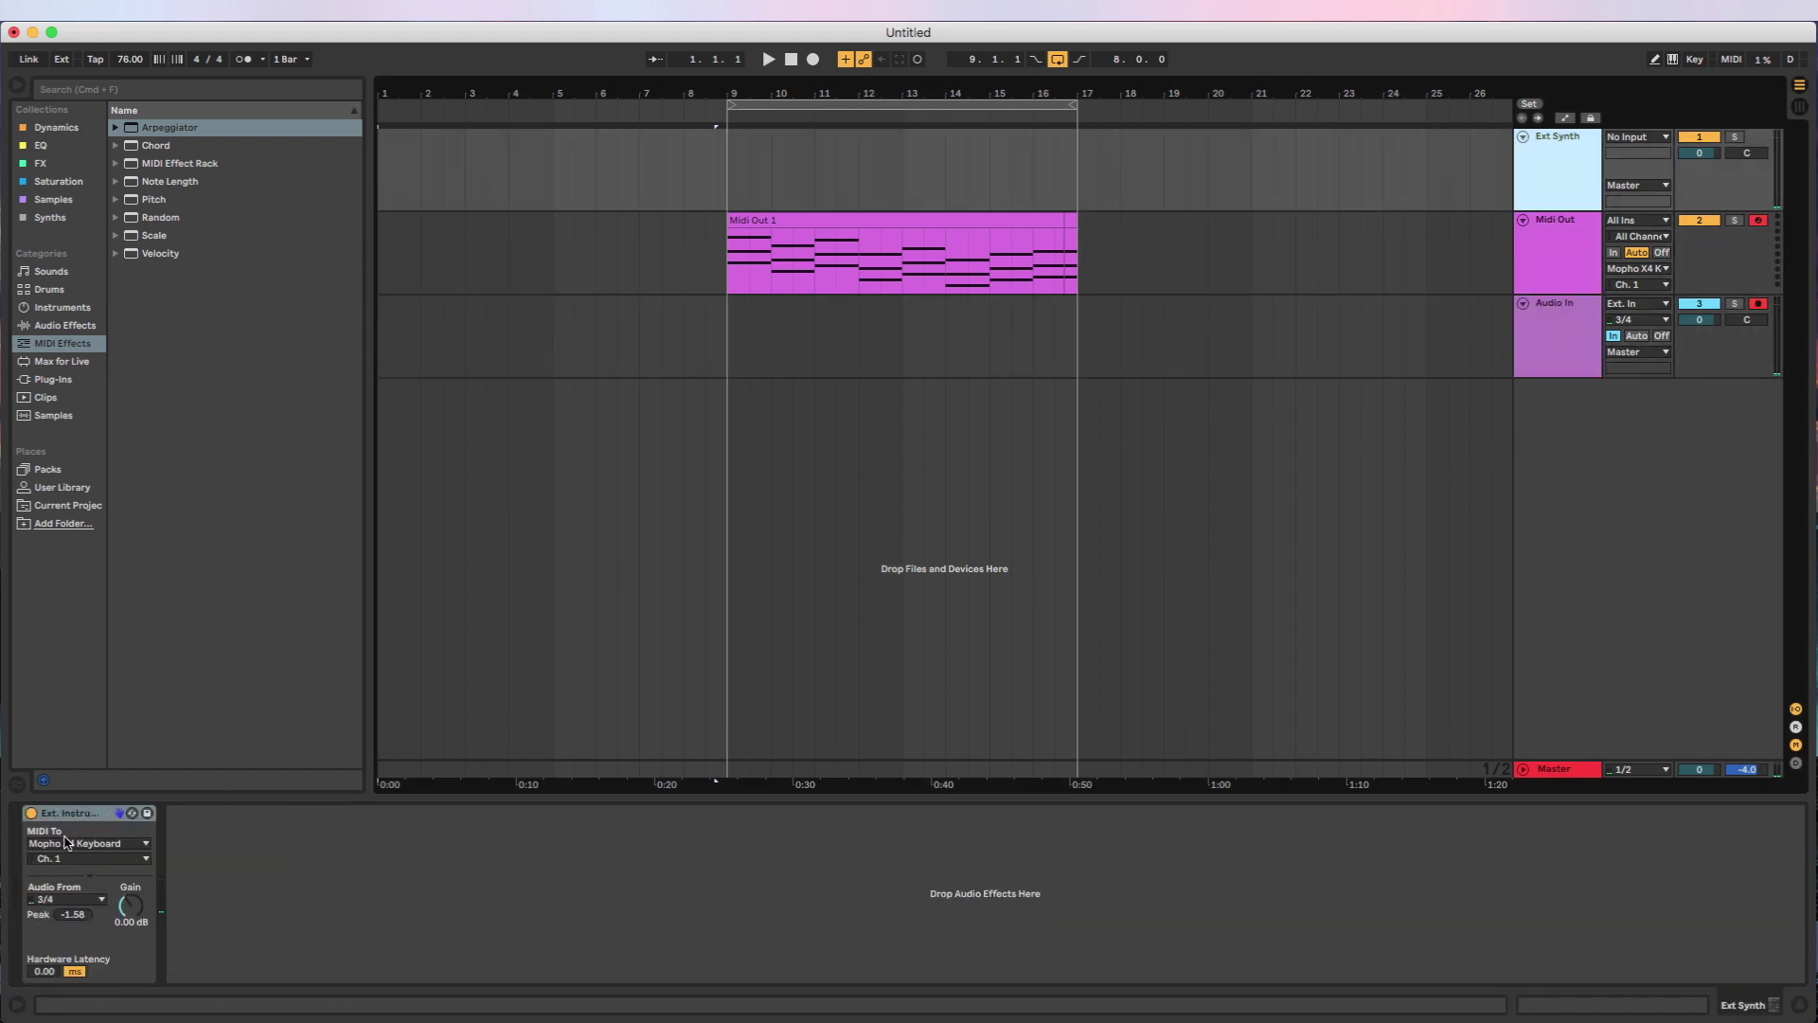
left_click(1540, 348)
left_click(1556, 260, "shift")
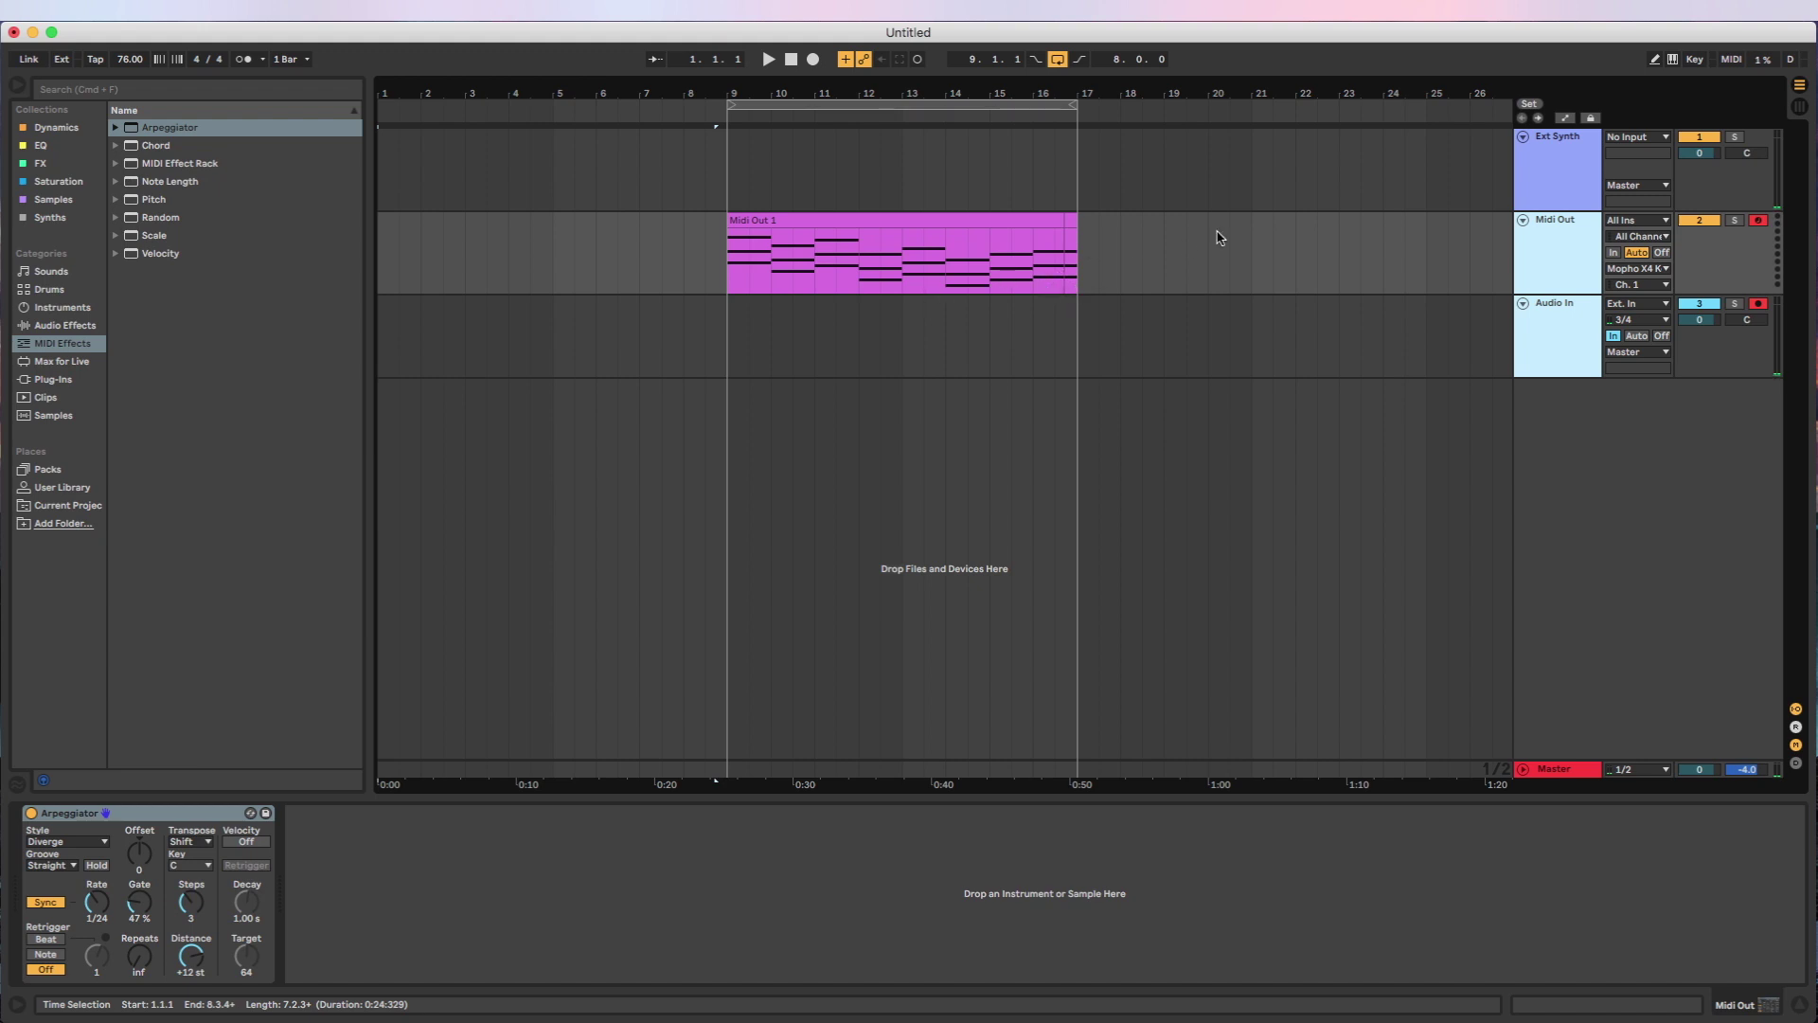
- Retoggle Ext Synth's External Instrument, keep audio input 3/4, and start playback in the Ext Synth lane
left_click(1505, 173)
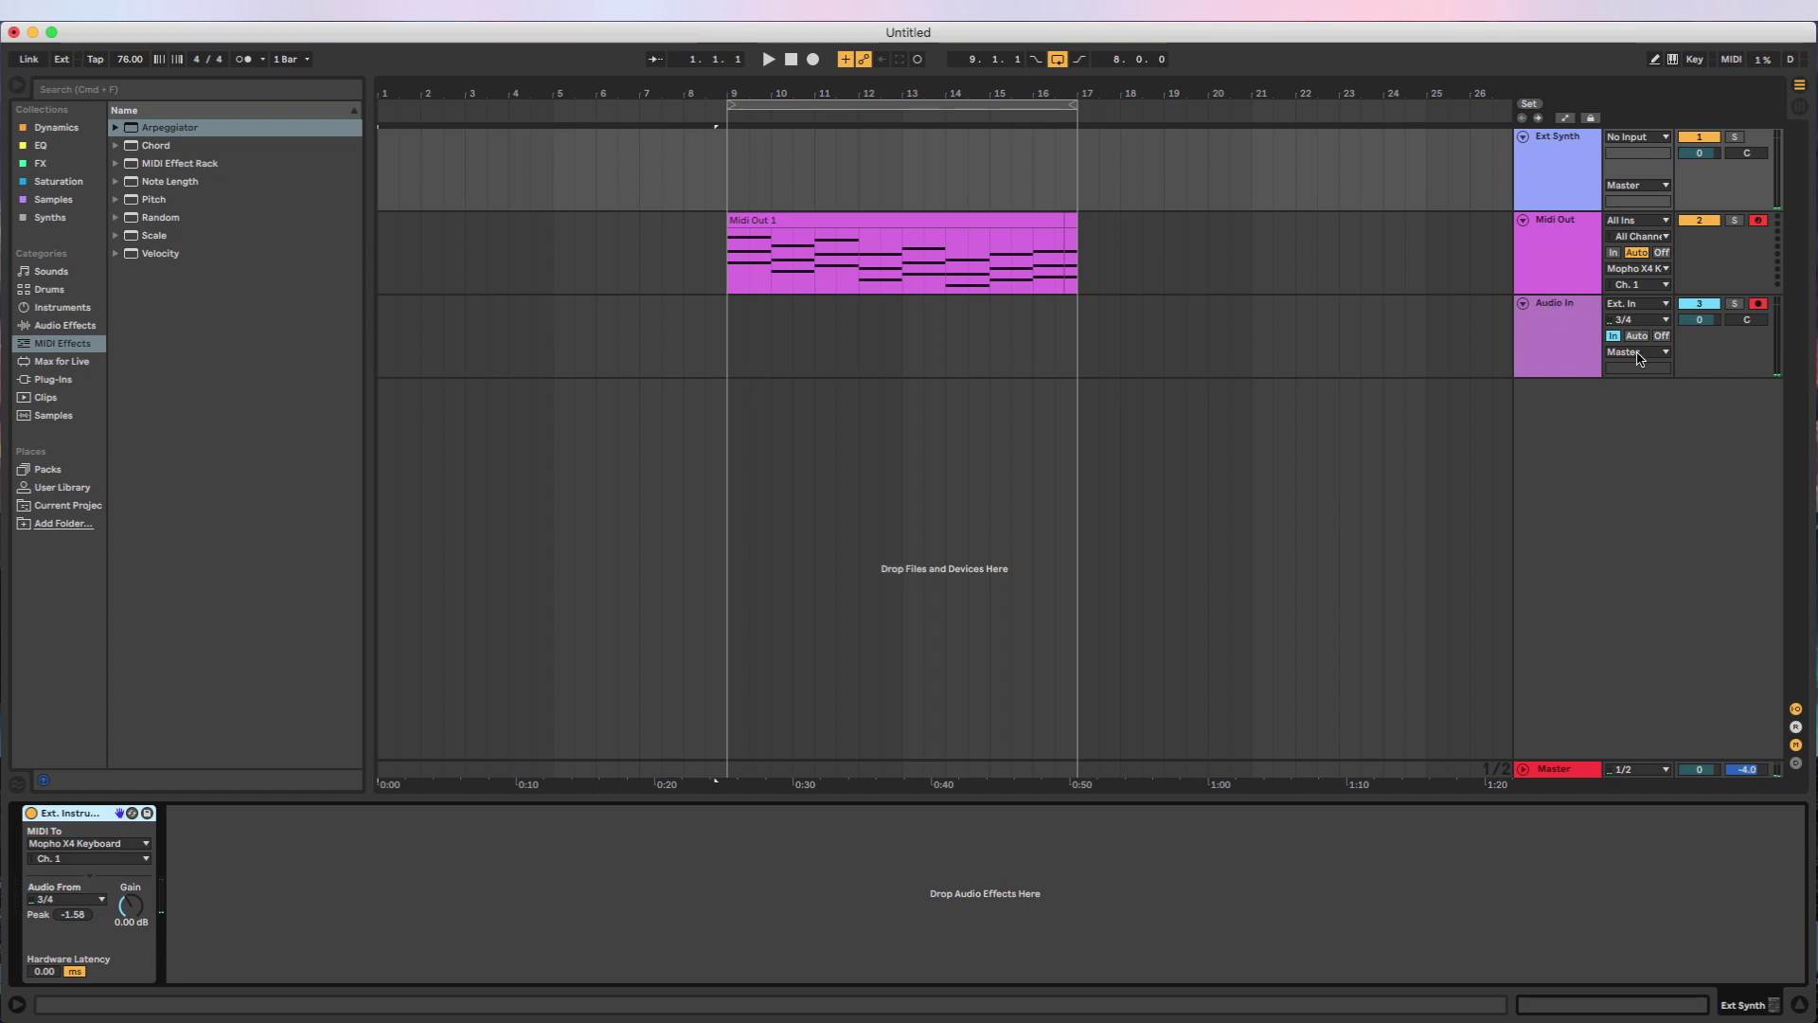
left_click(1553, 202)
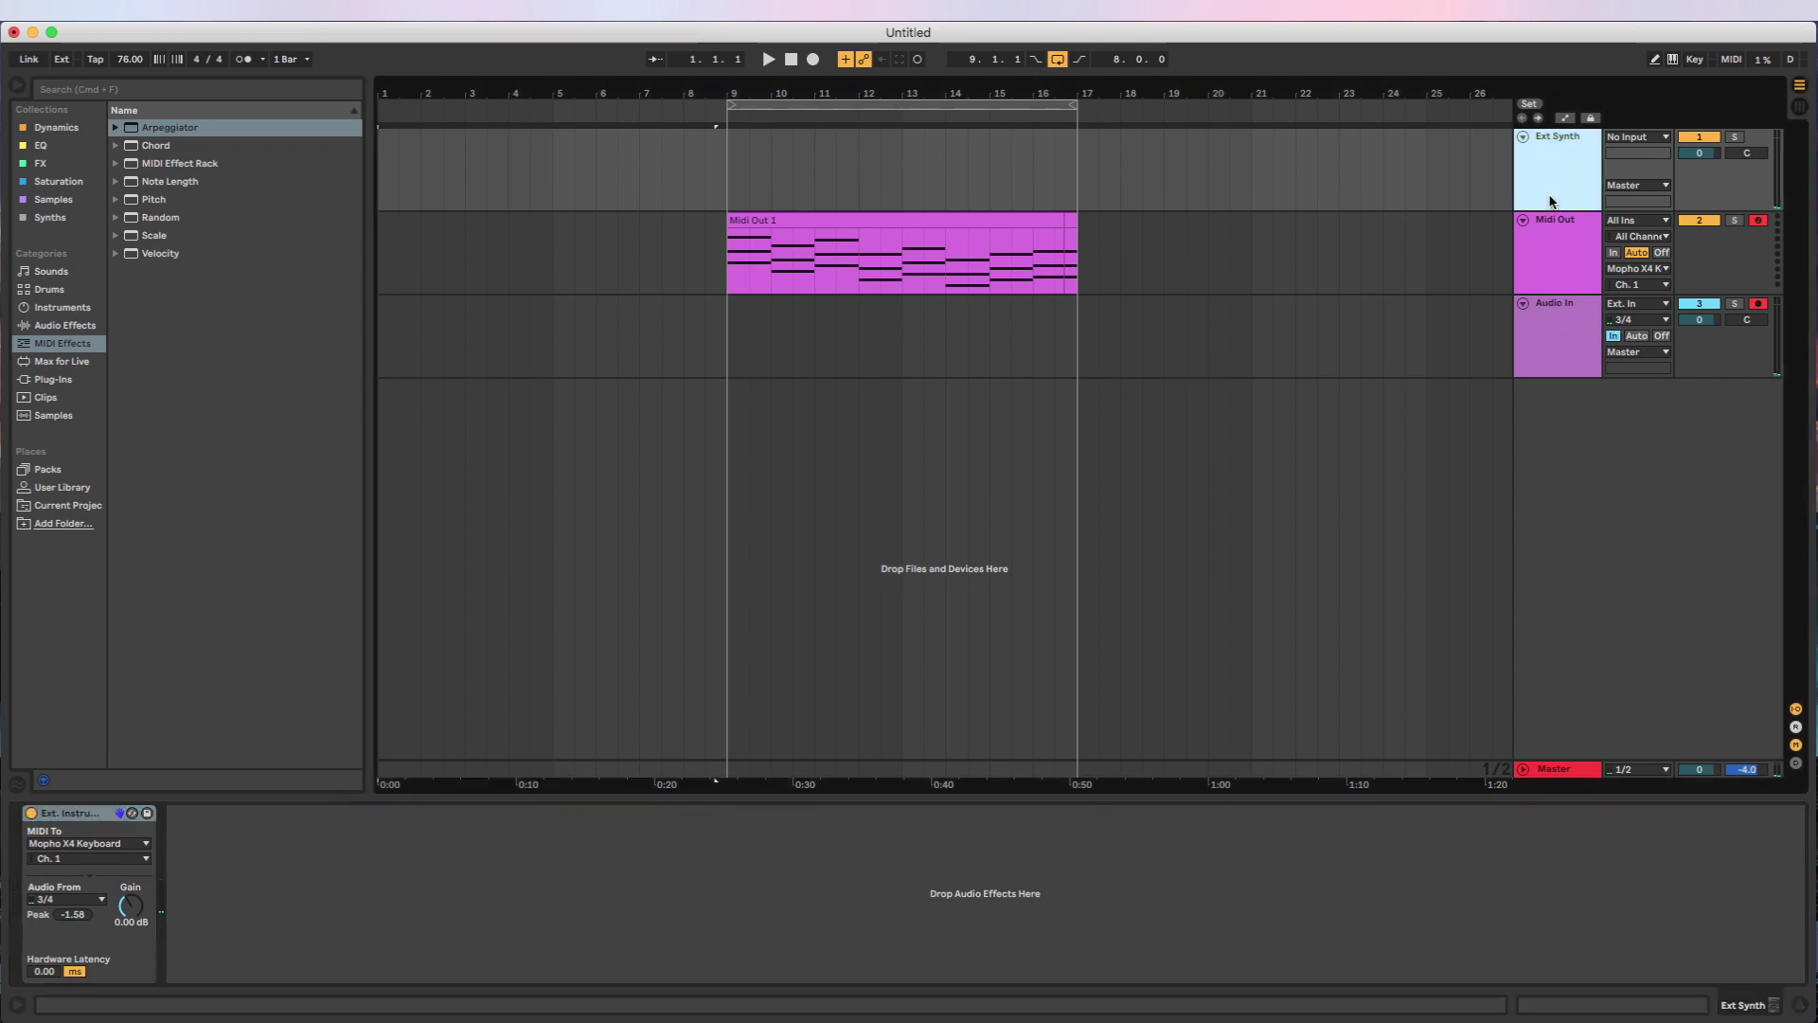
left_click(31, 813)
left_click(31, 814)
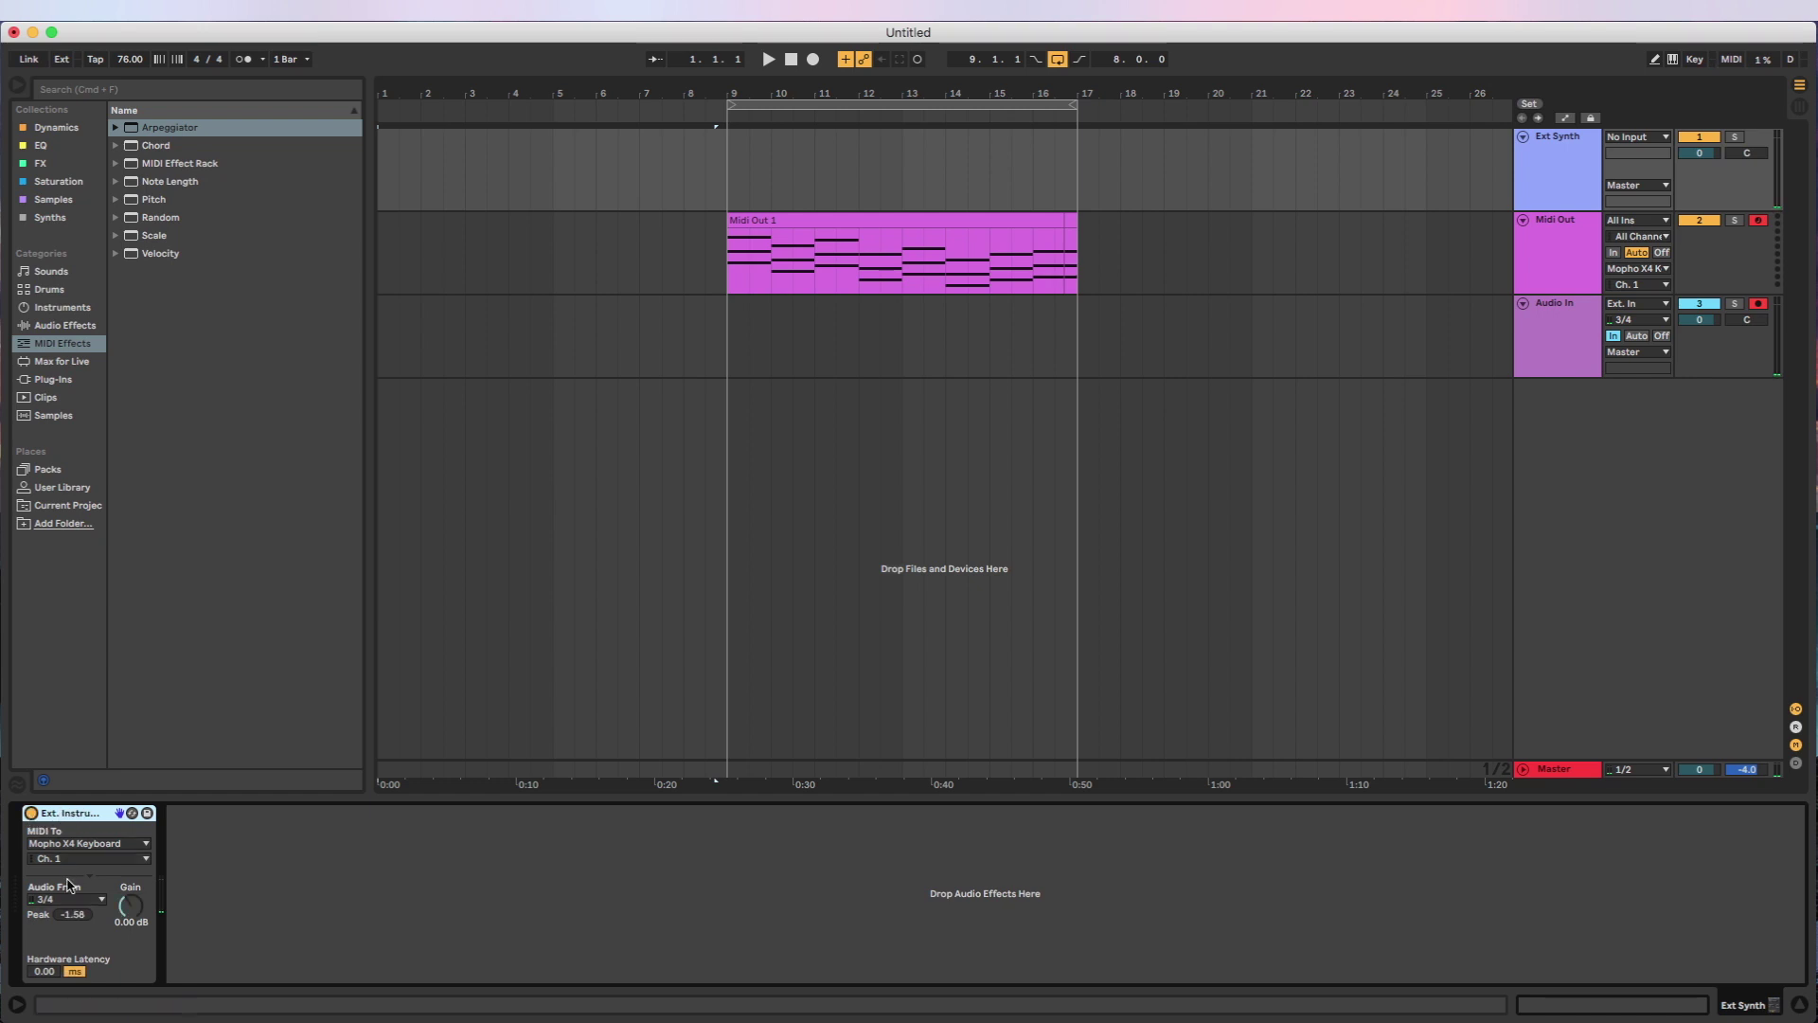
left_click(40, 901)
left_click(59, 907)
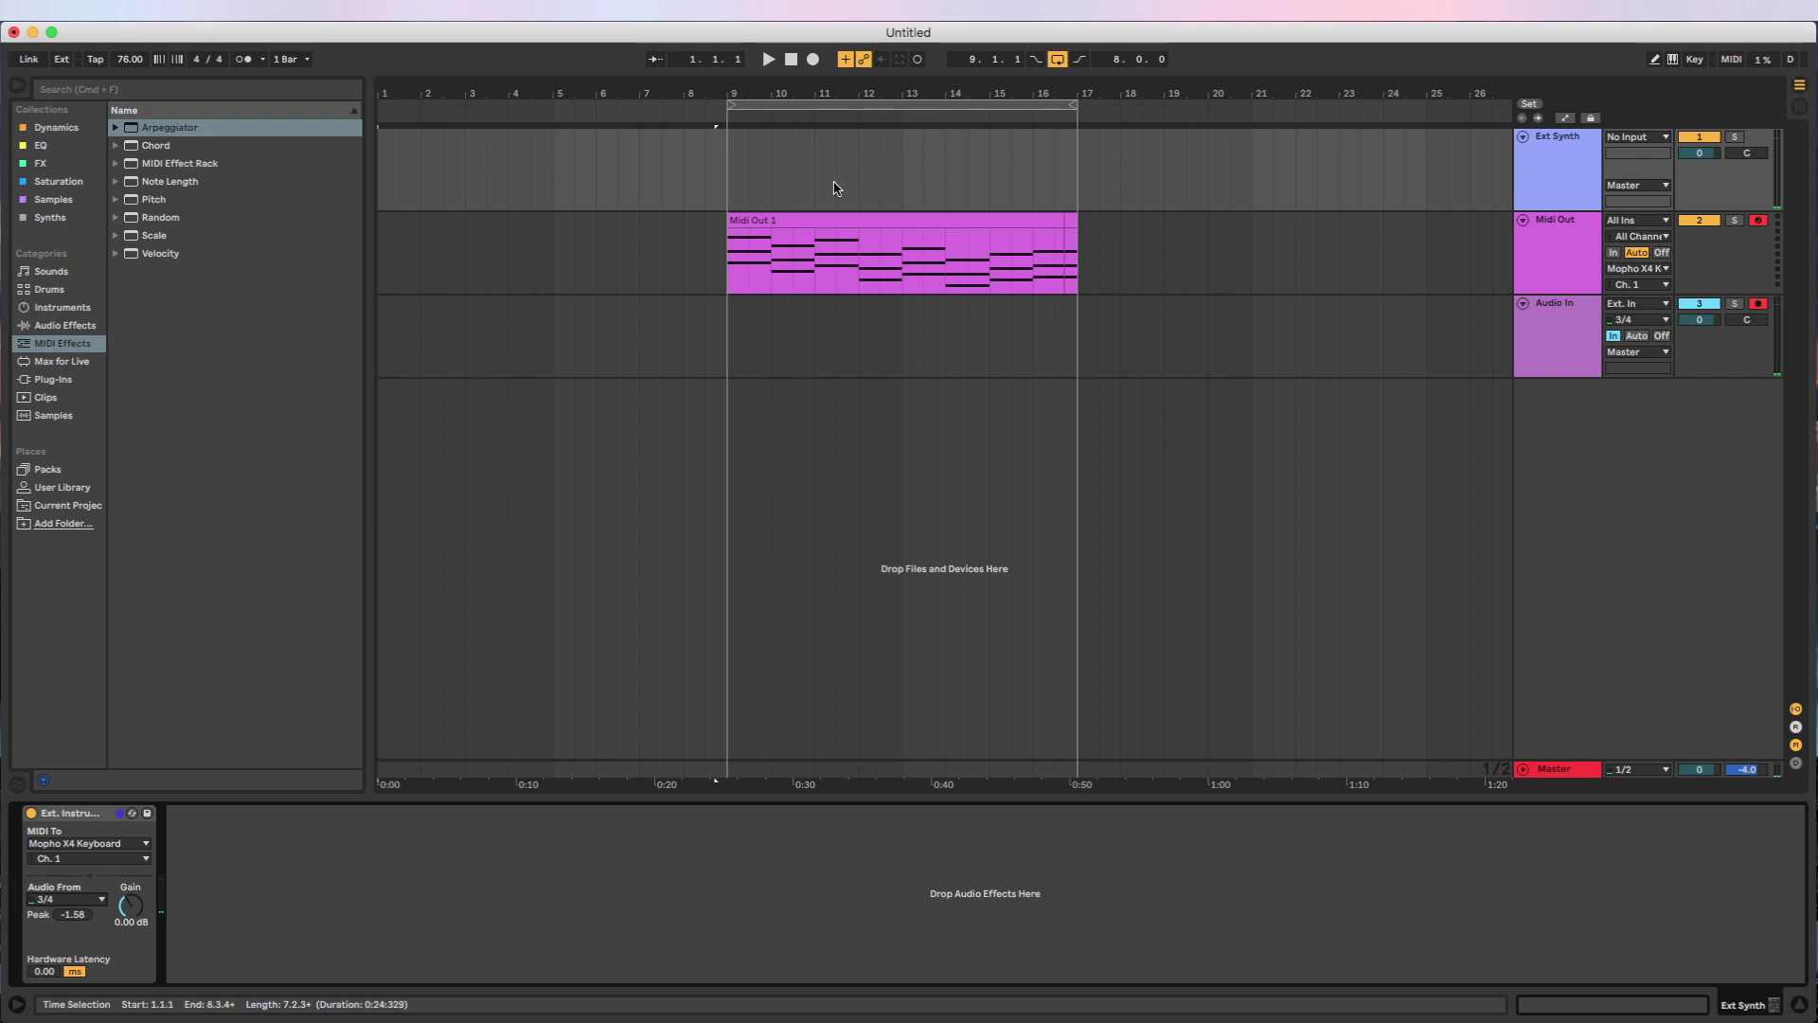
key("space")
left_click(739, 177)
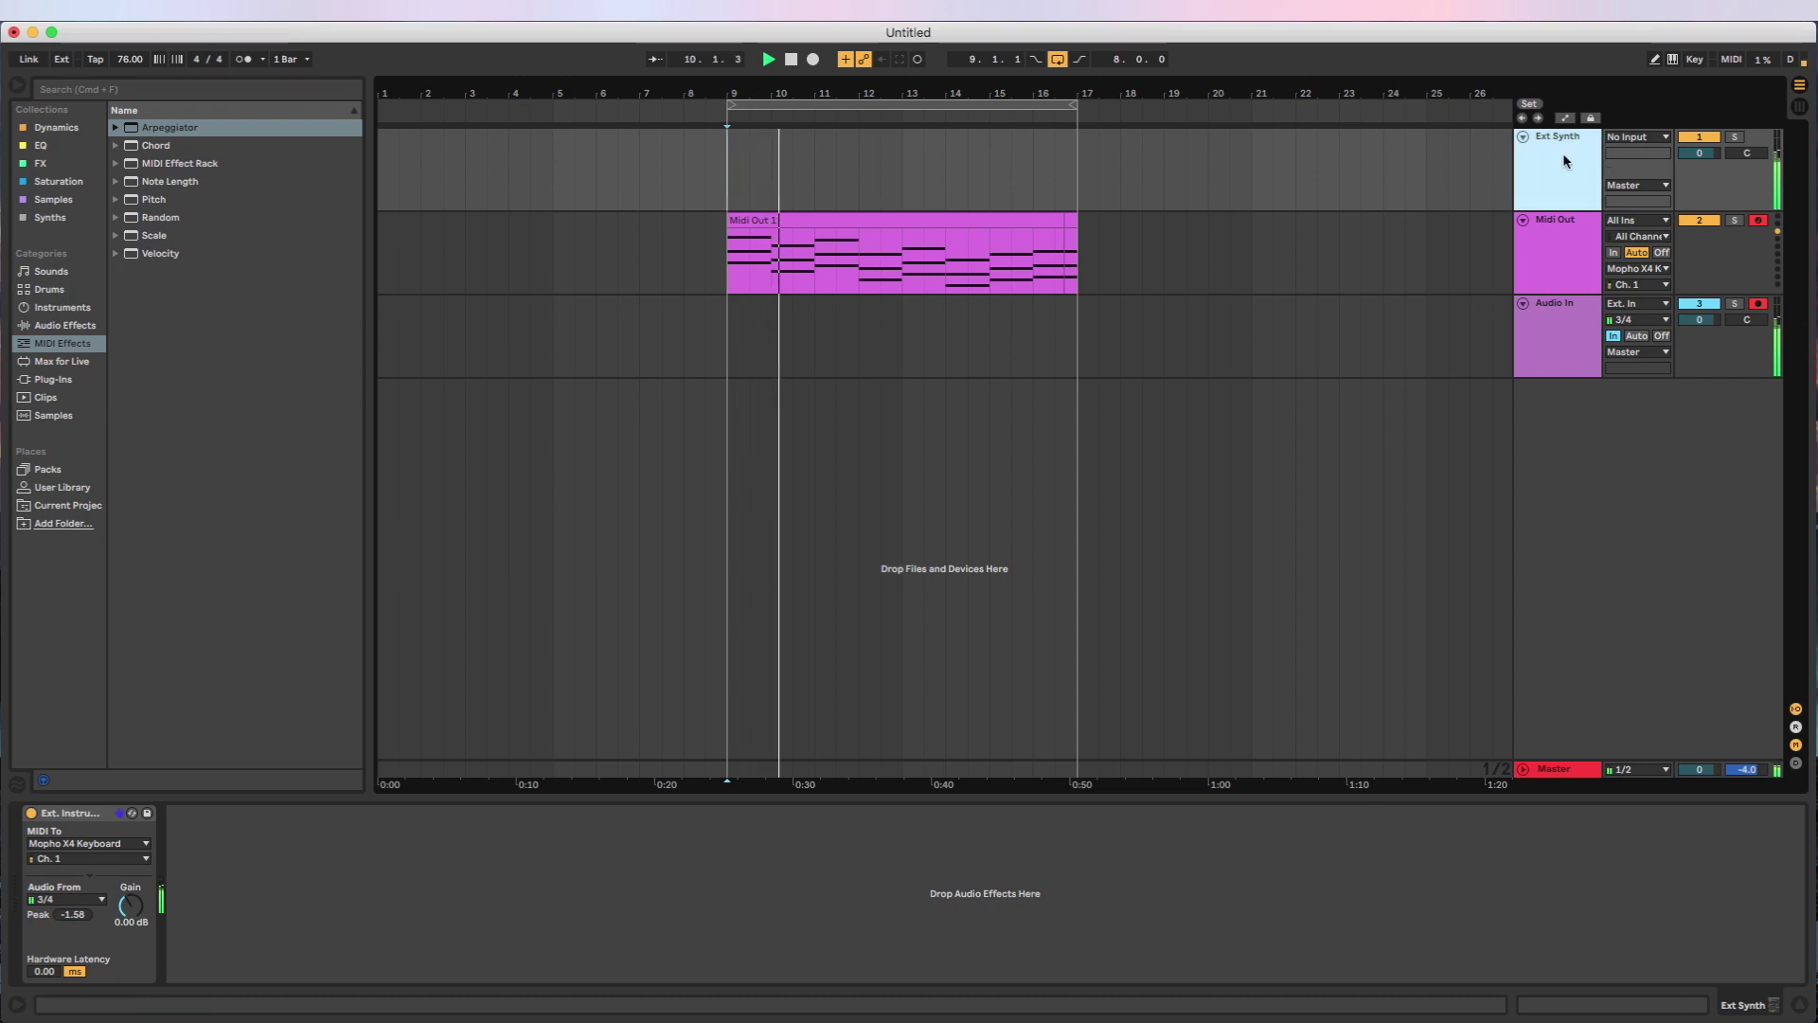
- Toggle the External Instrument off and on during playback, then deactivate the Midi Out track
left_click(32, 813)
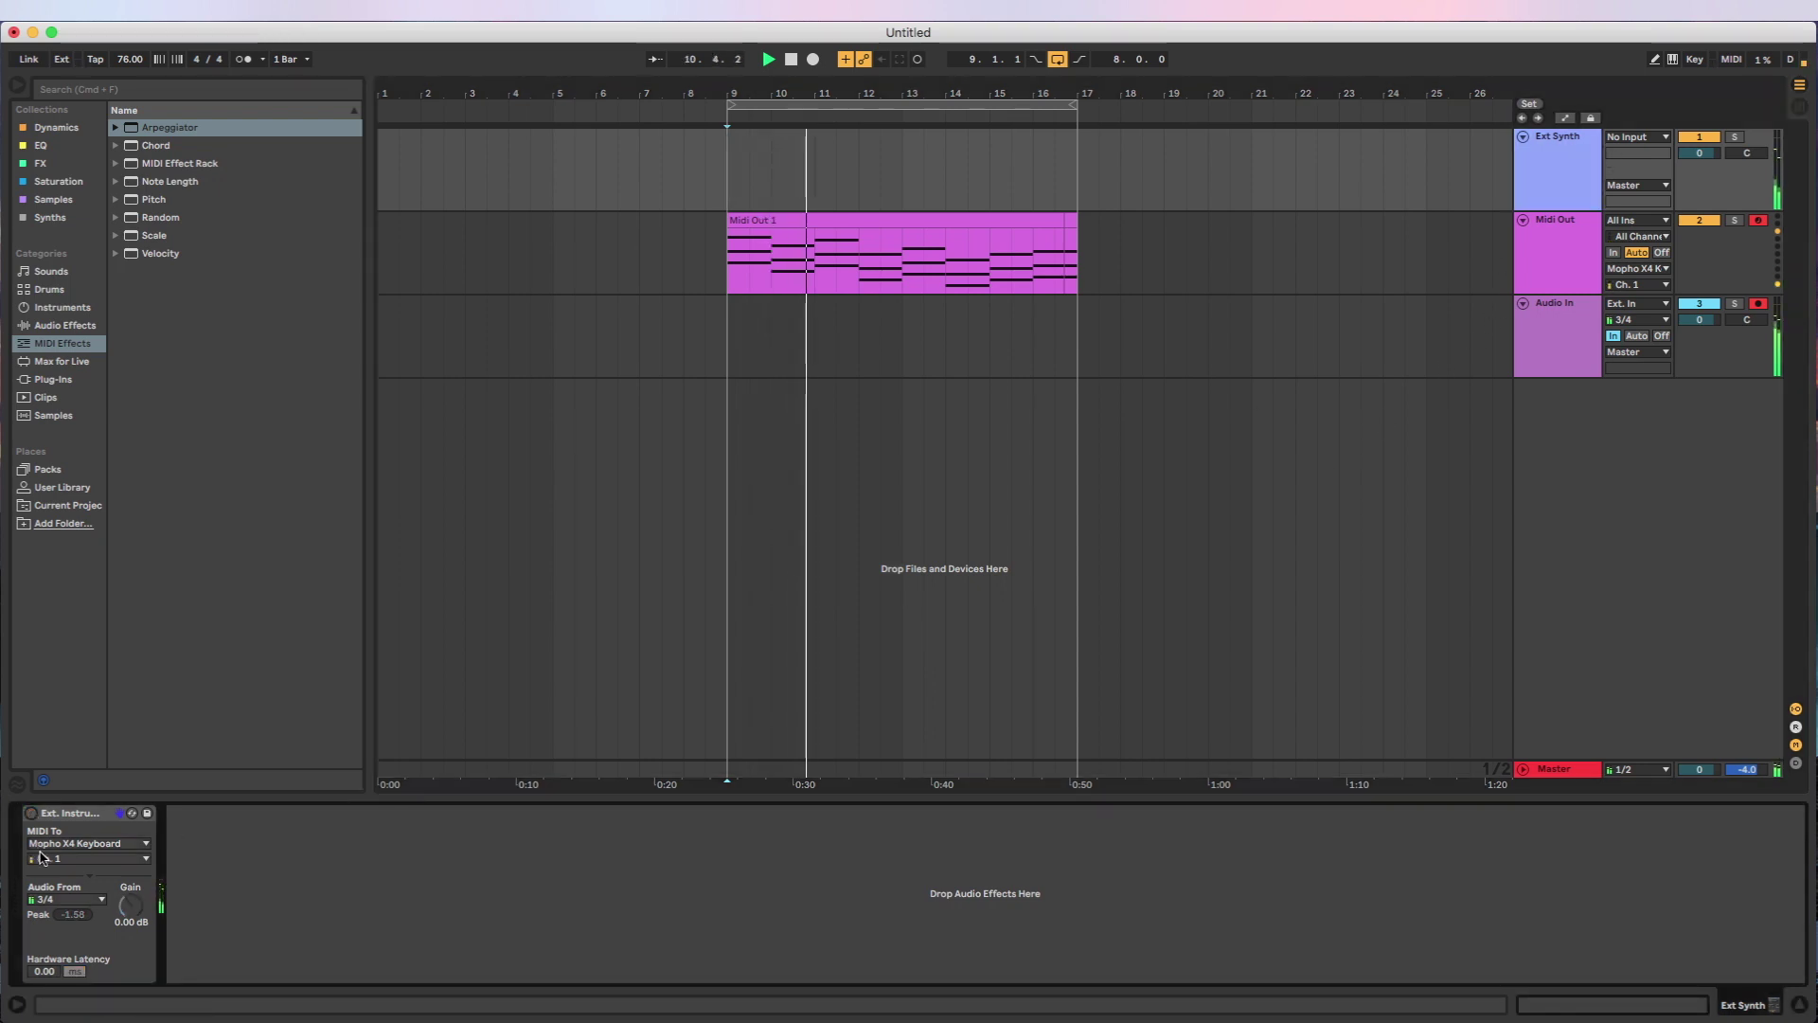
left_click(31, 814)
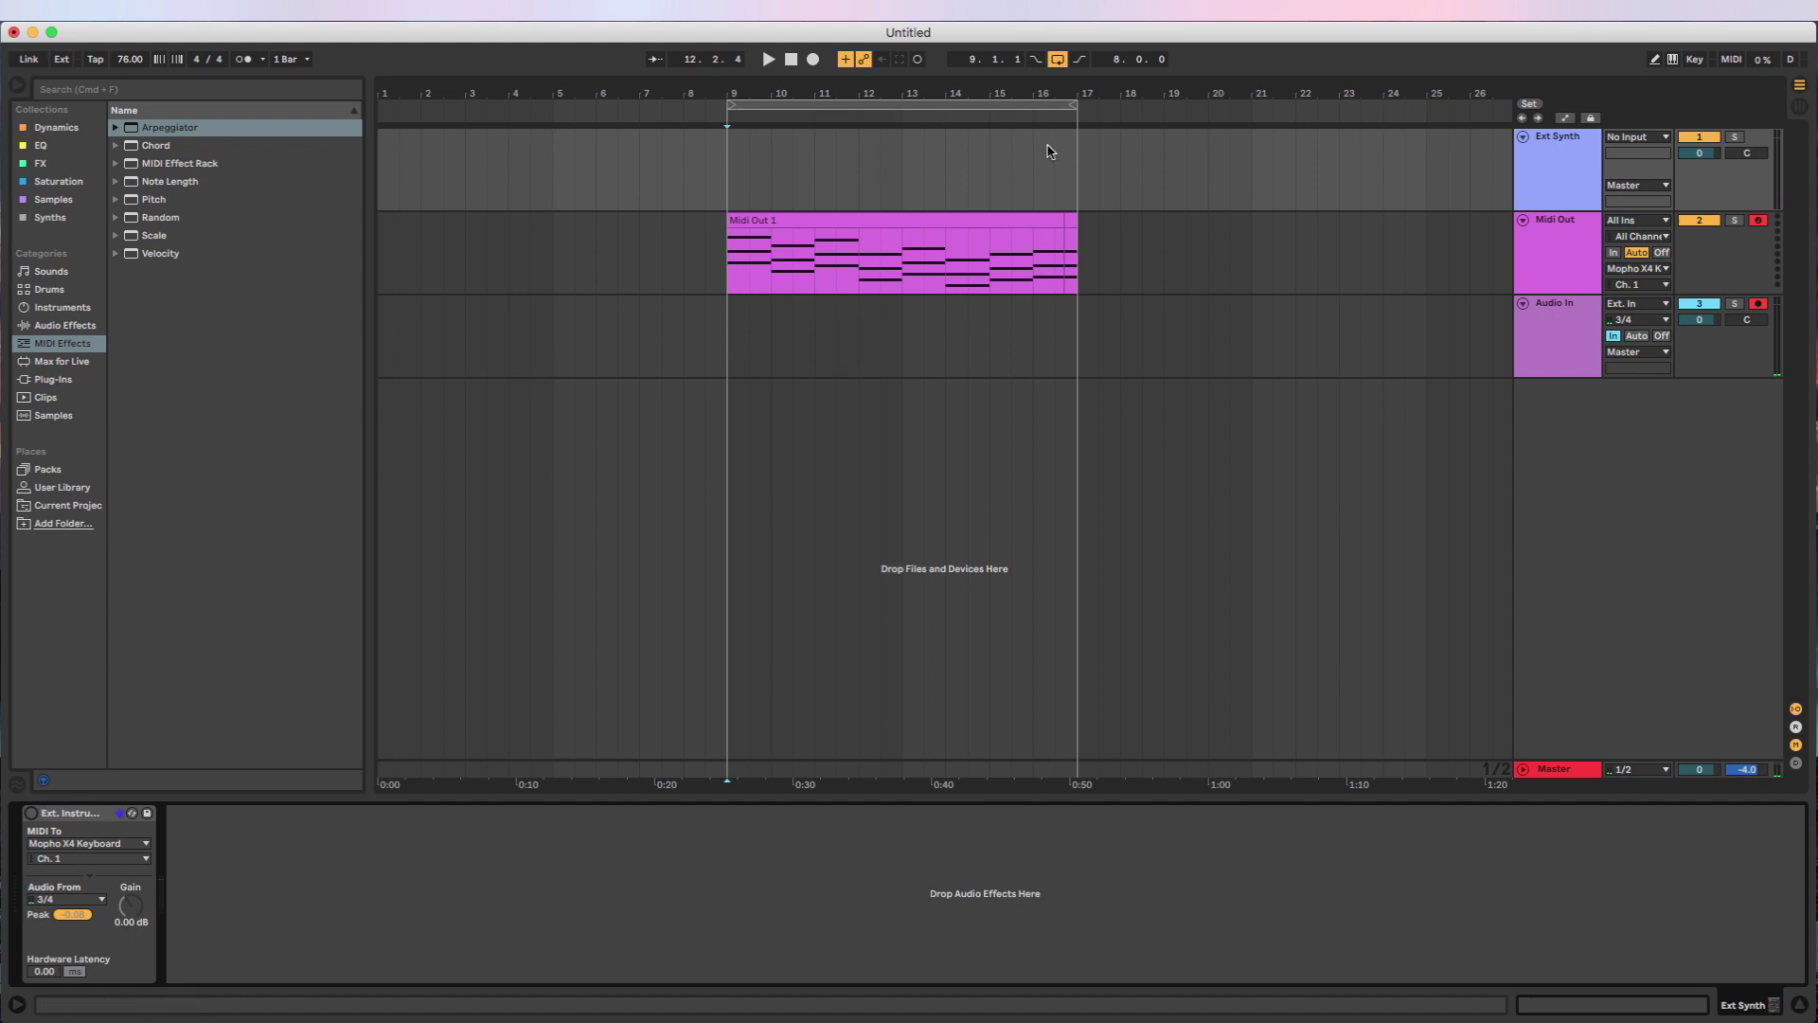
left_click(1063, 270)
left_click(1054, 325, "shift")
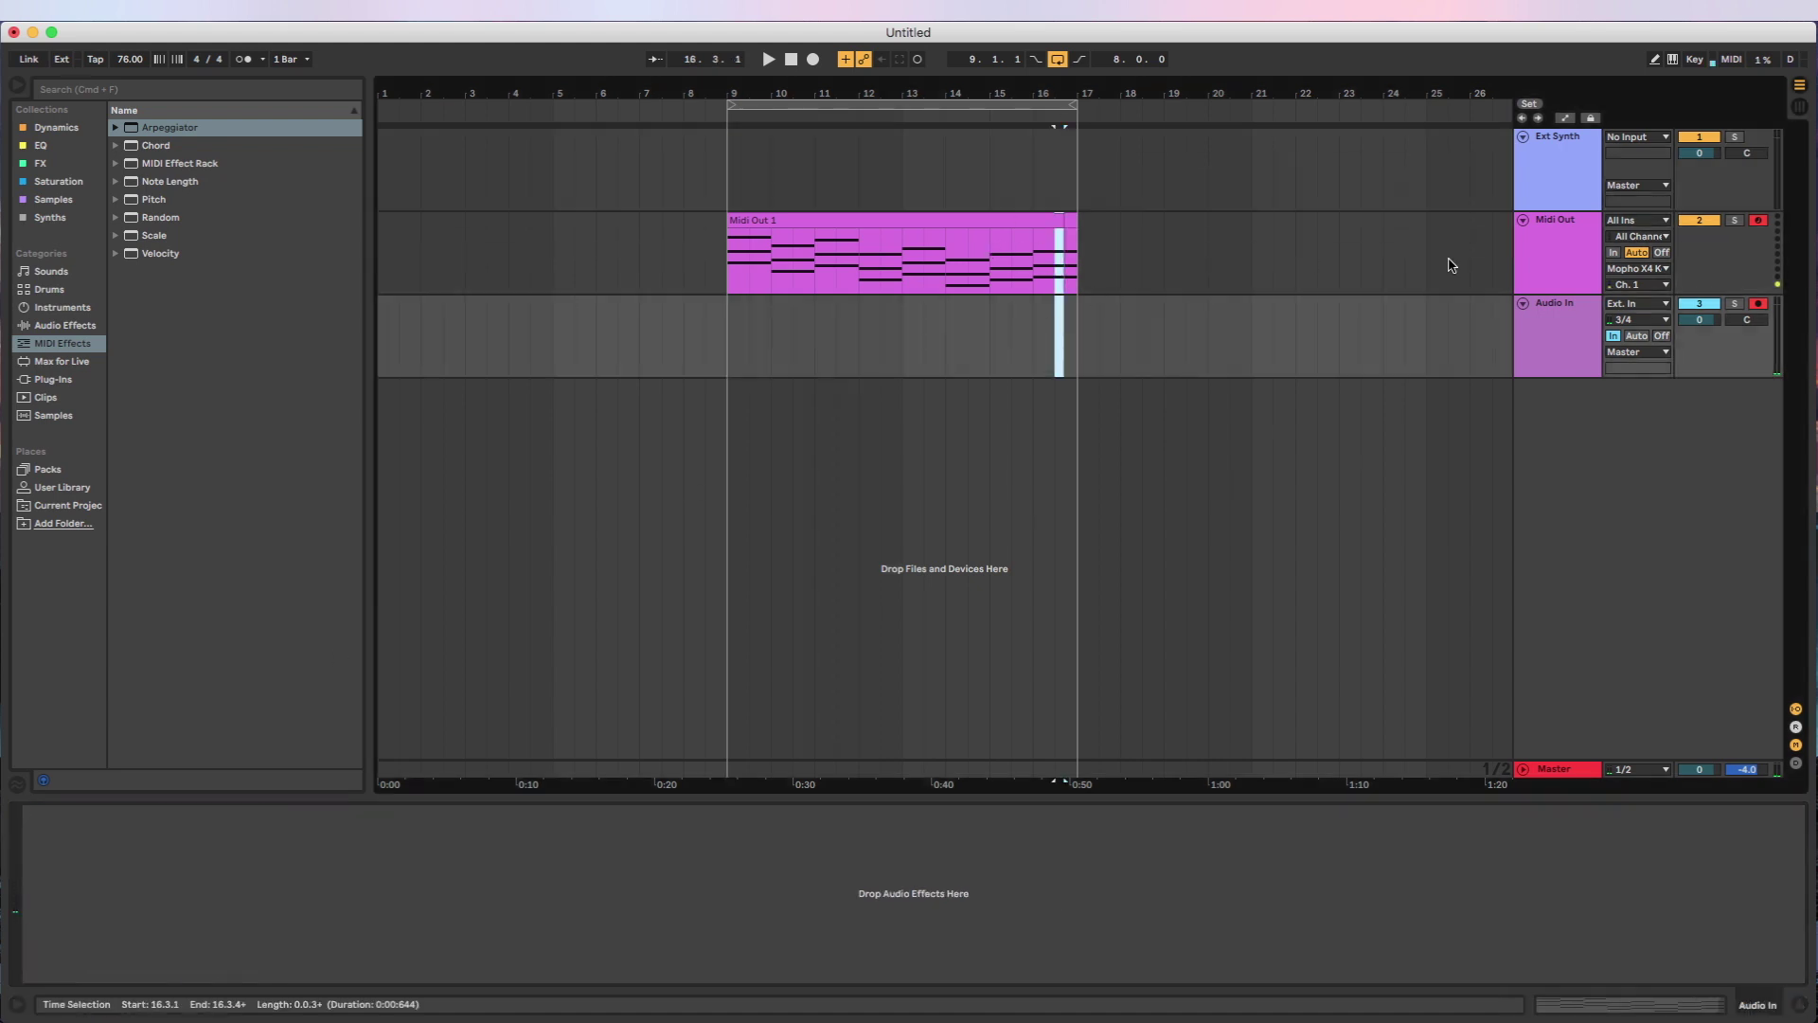
left_click(1557, 267)
left_click(1697, 222)
- Copy the Midi Out 1 clip onto the Ext Synth track at bar 9
left_click(1584, 180)
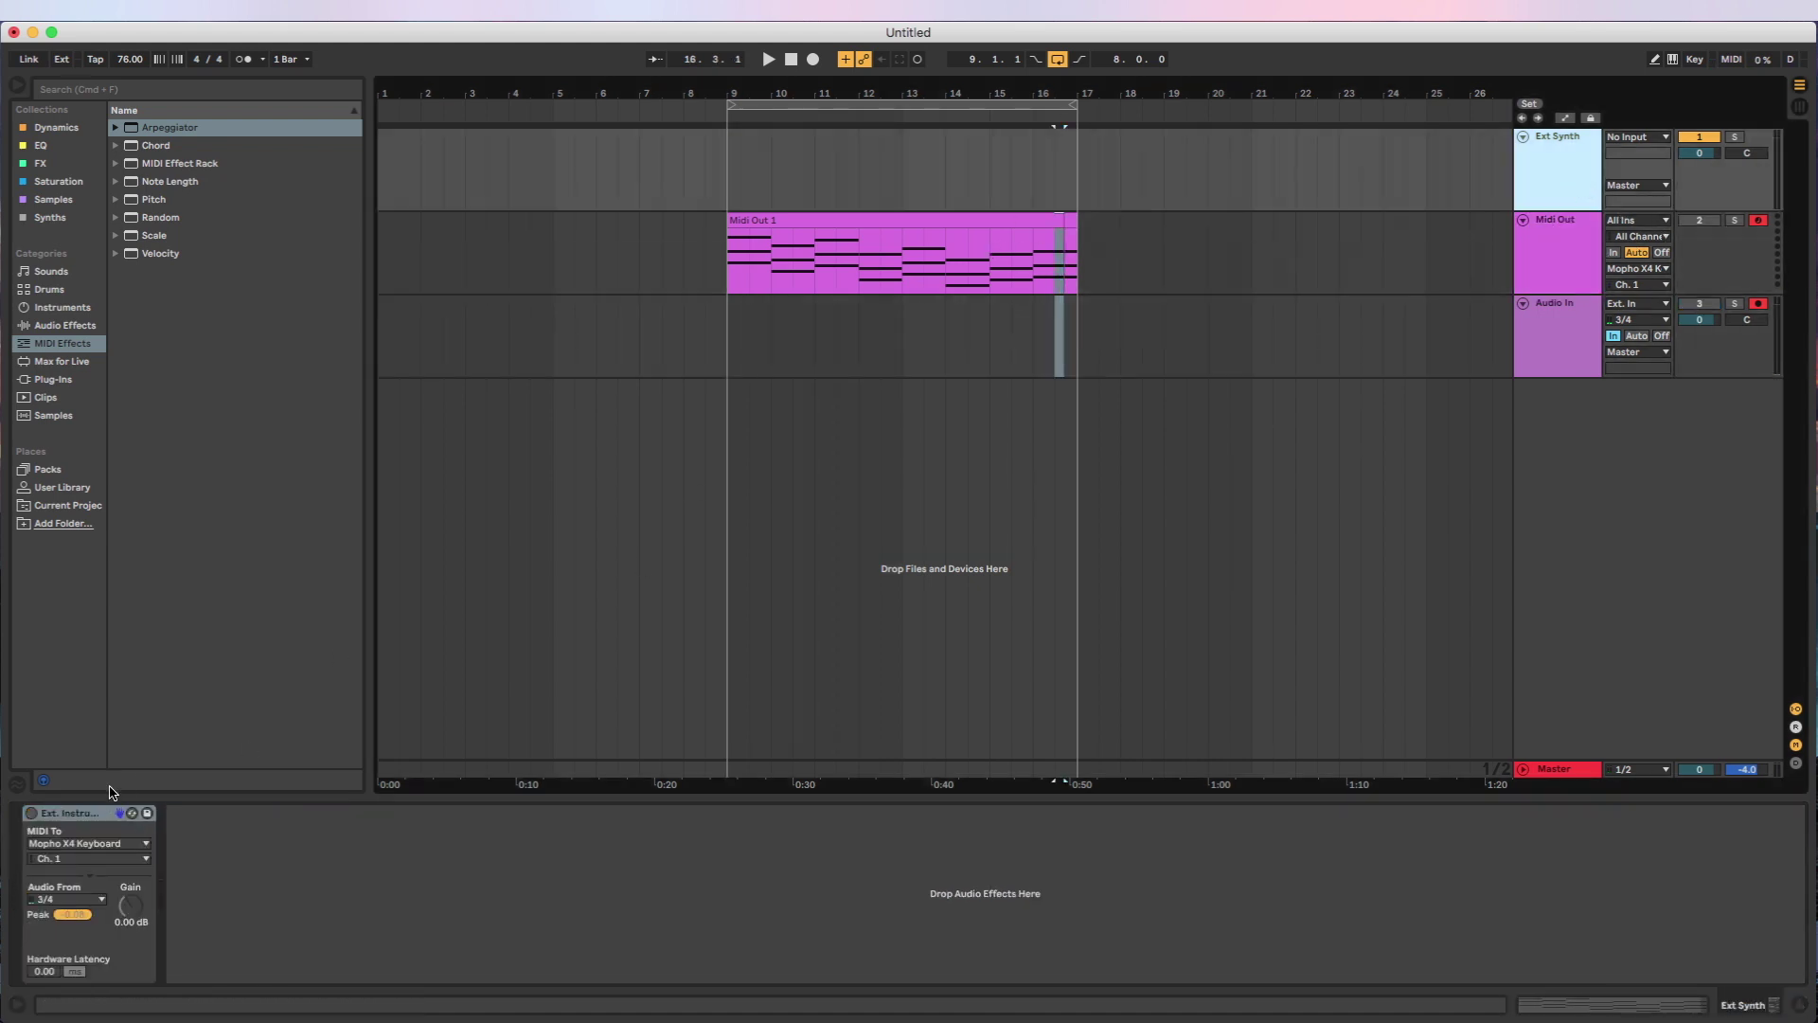
left_click(730, 177, "shift")
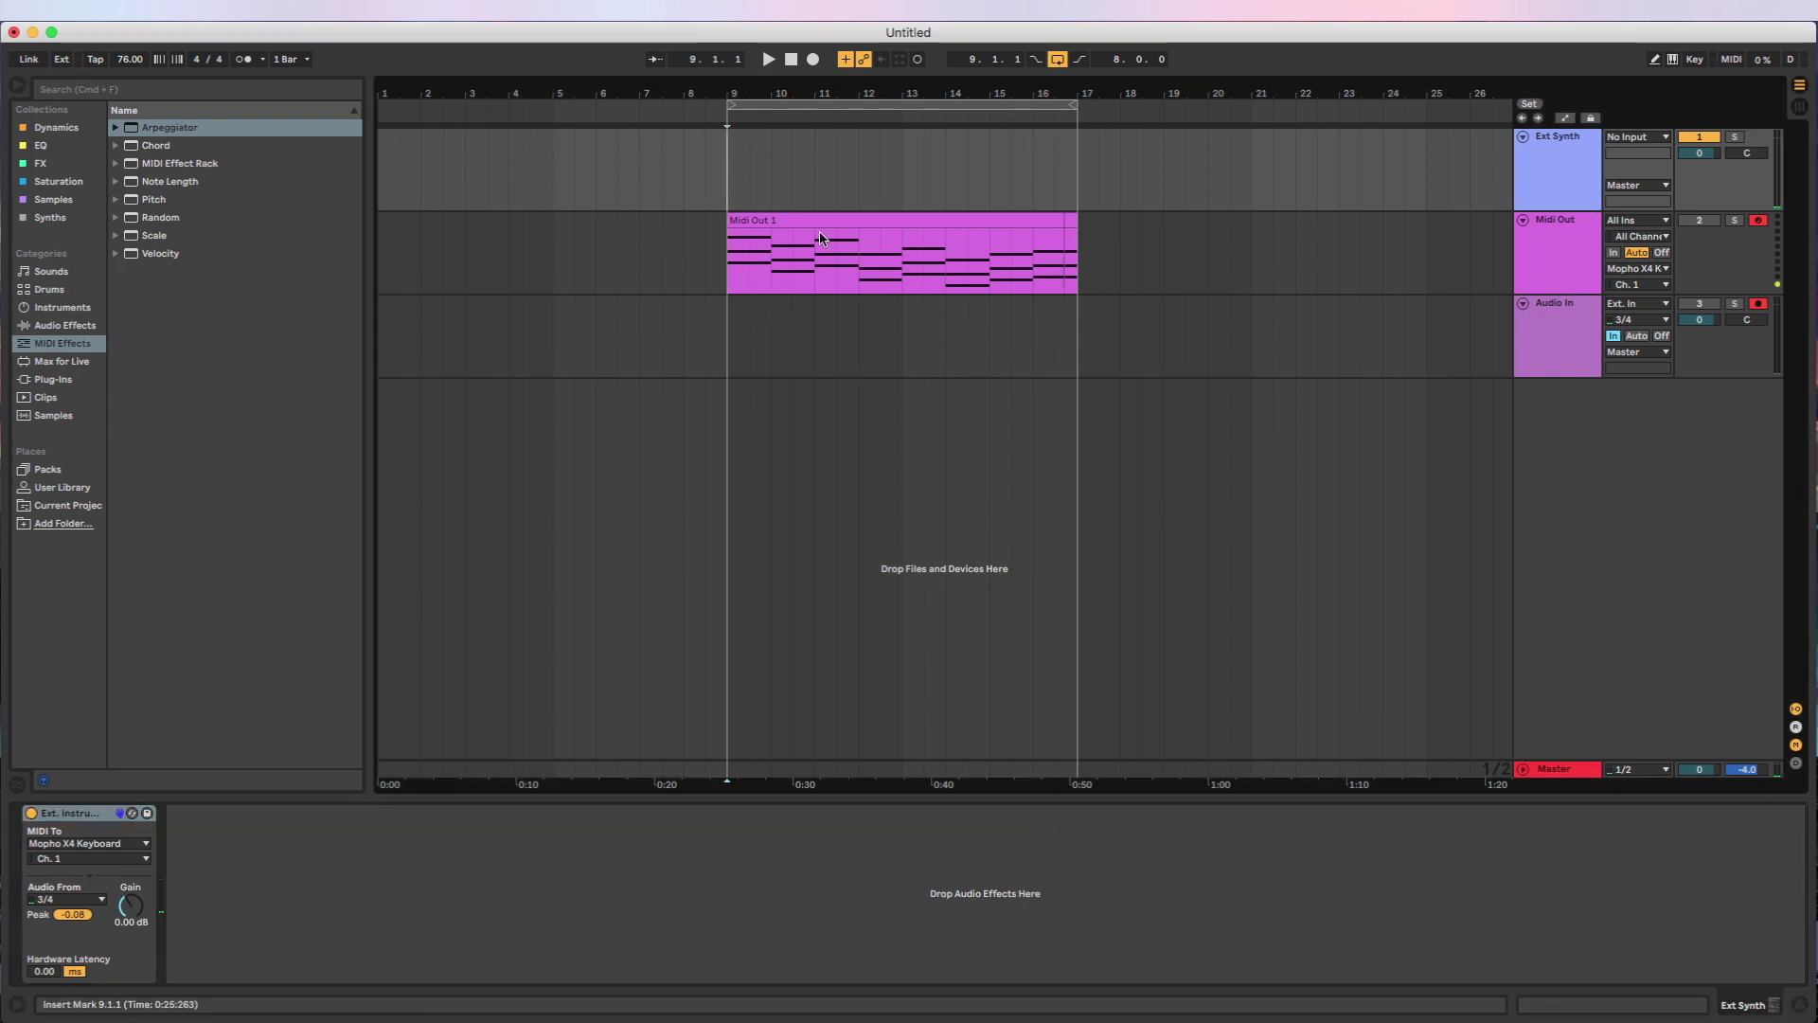
left_click_drag(820, 231, 828, 178)
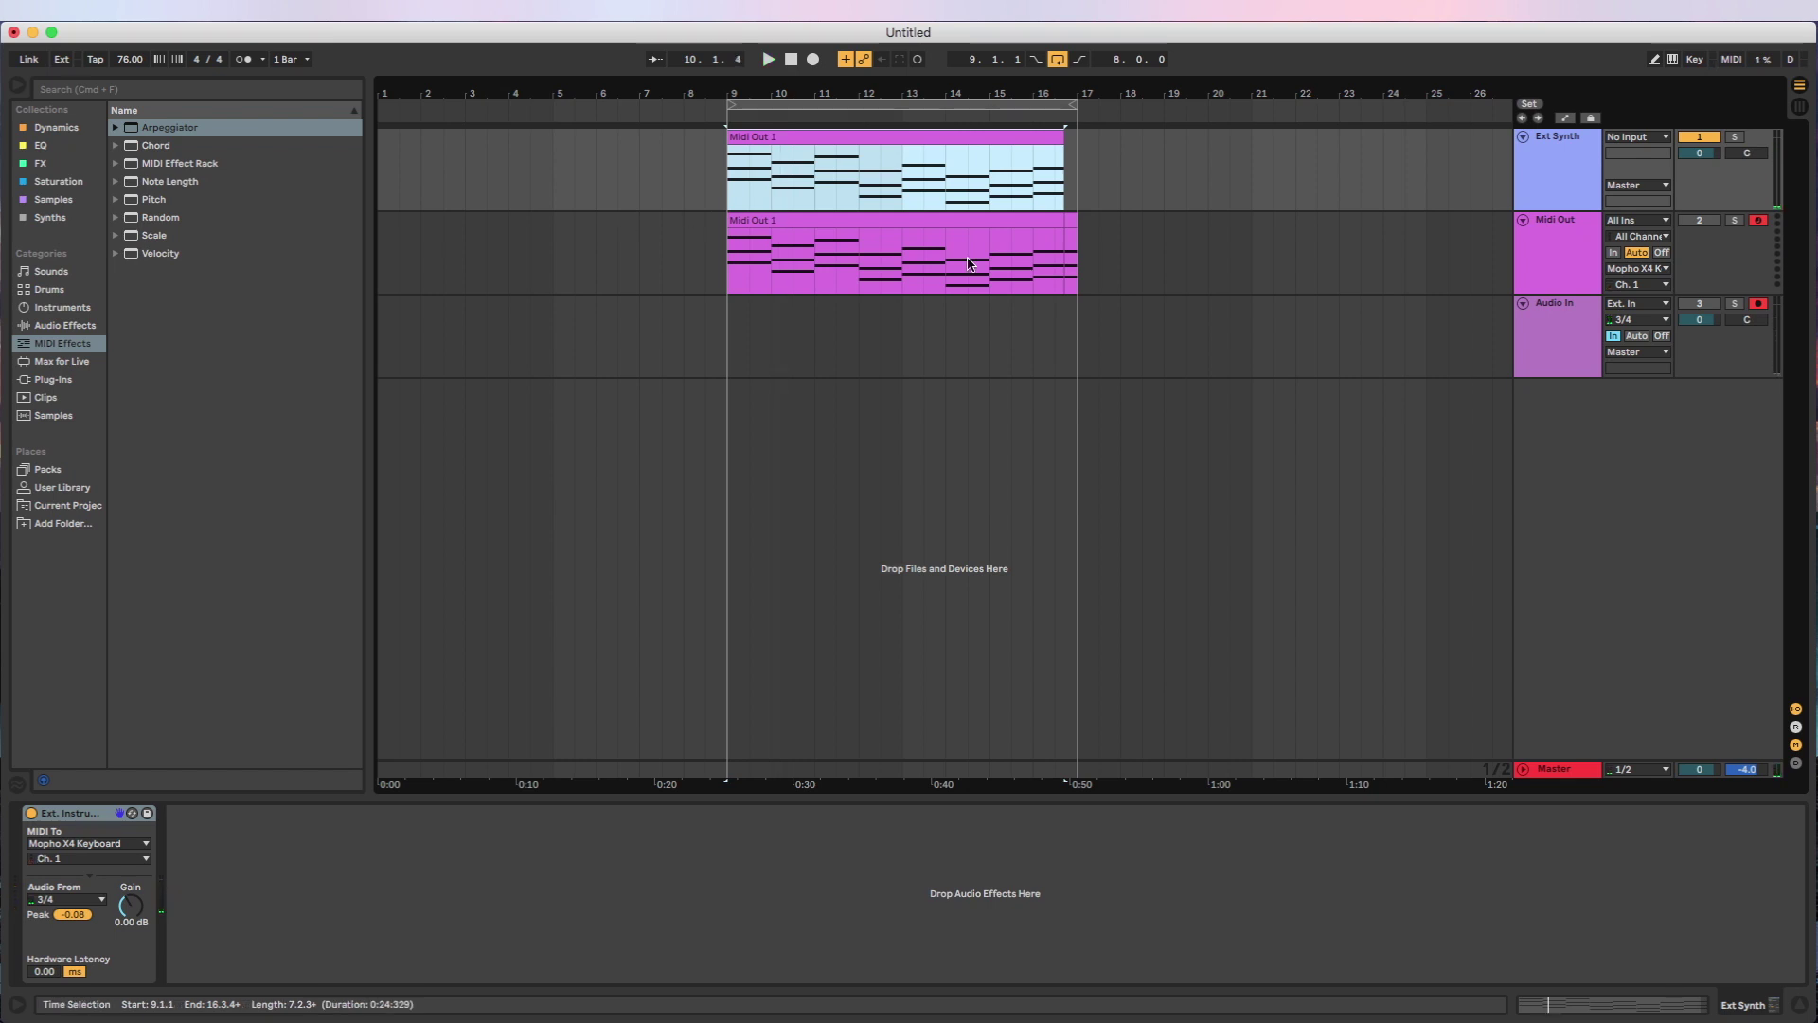
- Delete the Midi Out and Audio In tracks and extend the Midi Out 1 clip to bar 17
left_click(1541, 330)
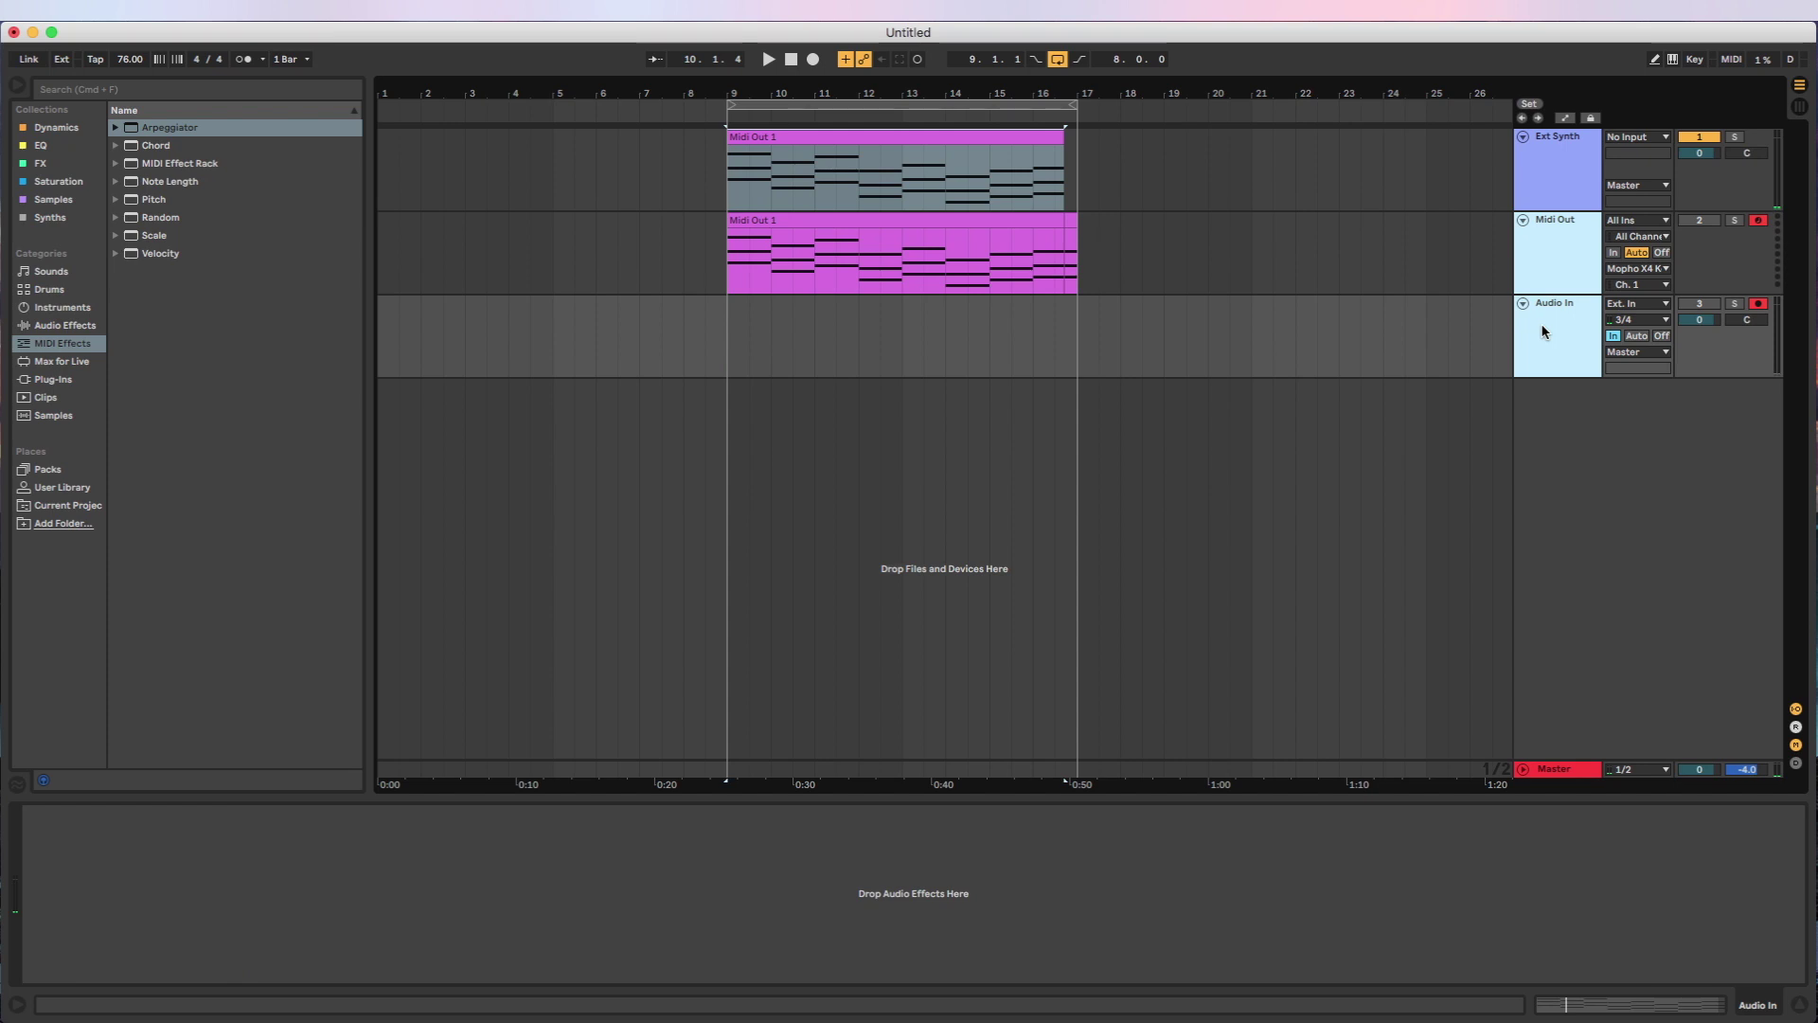
key("Delete")
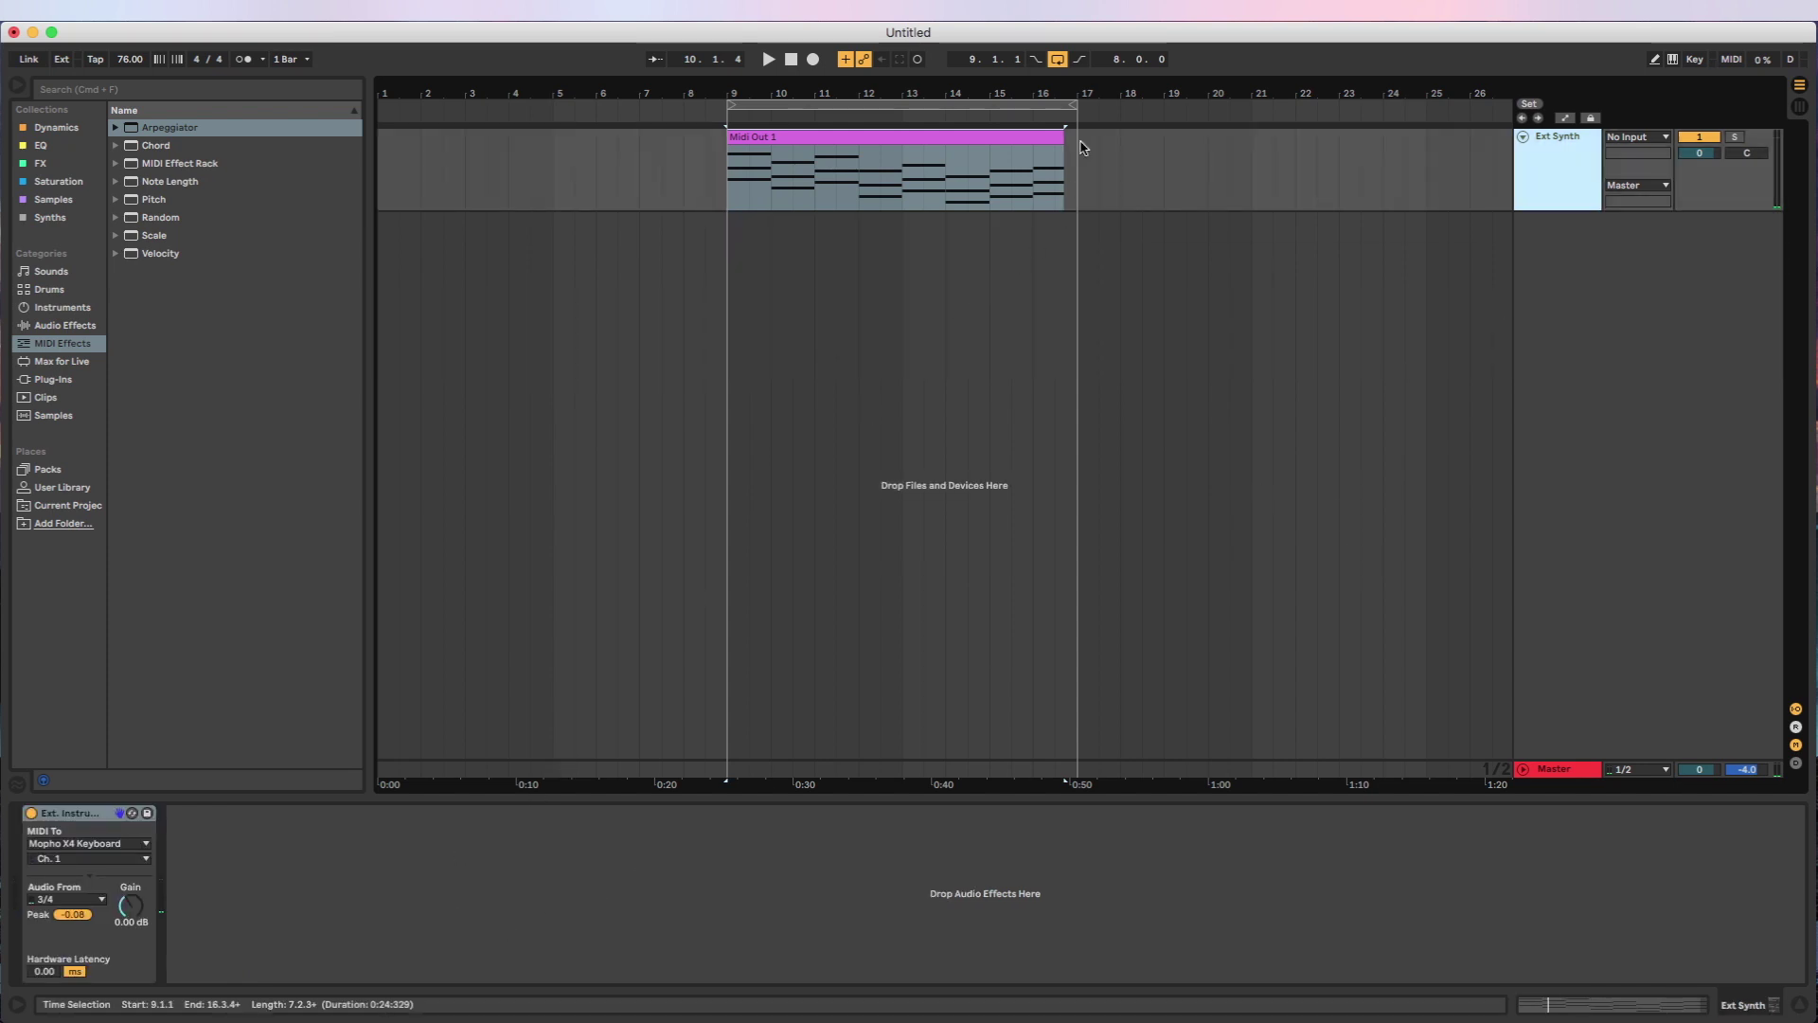
left_click_drag(1062, 142, 1078, 142)
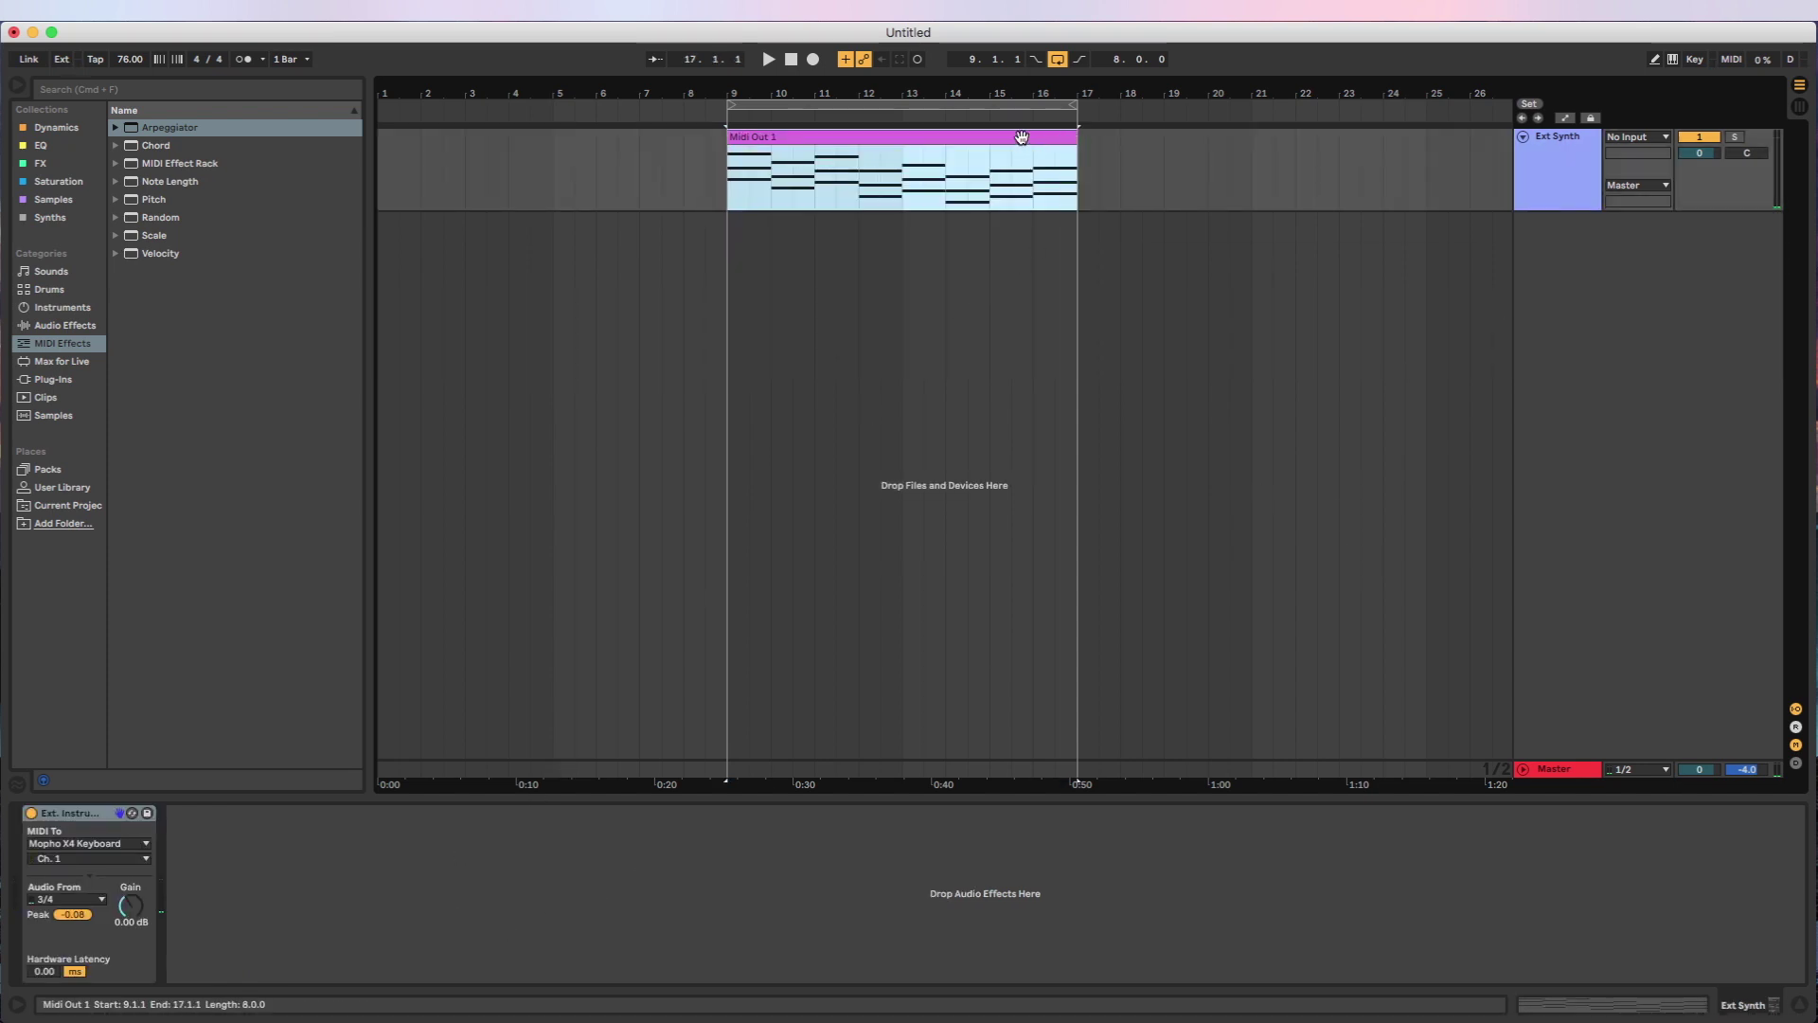
left_click(68, 820)
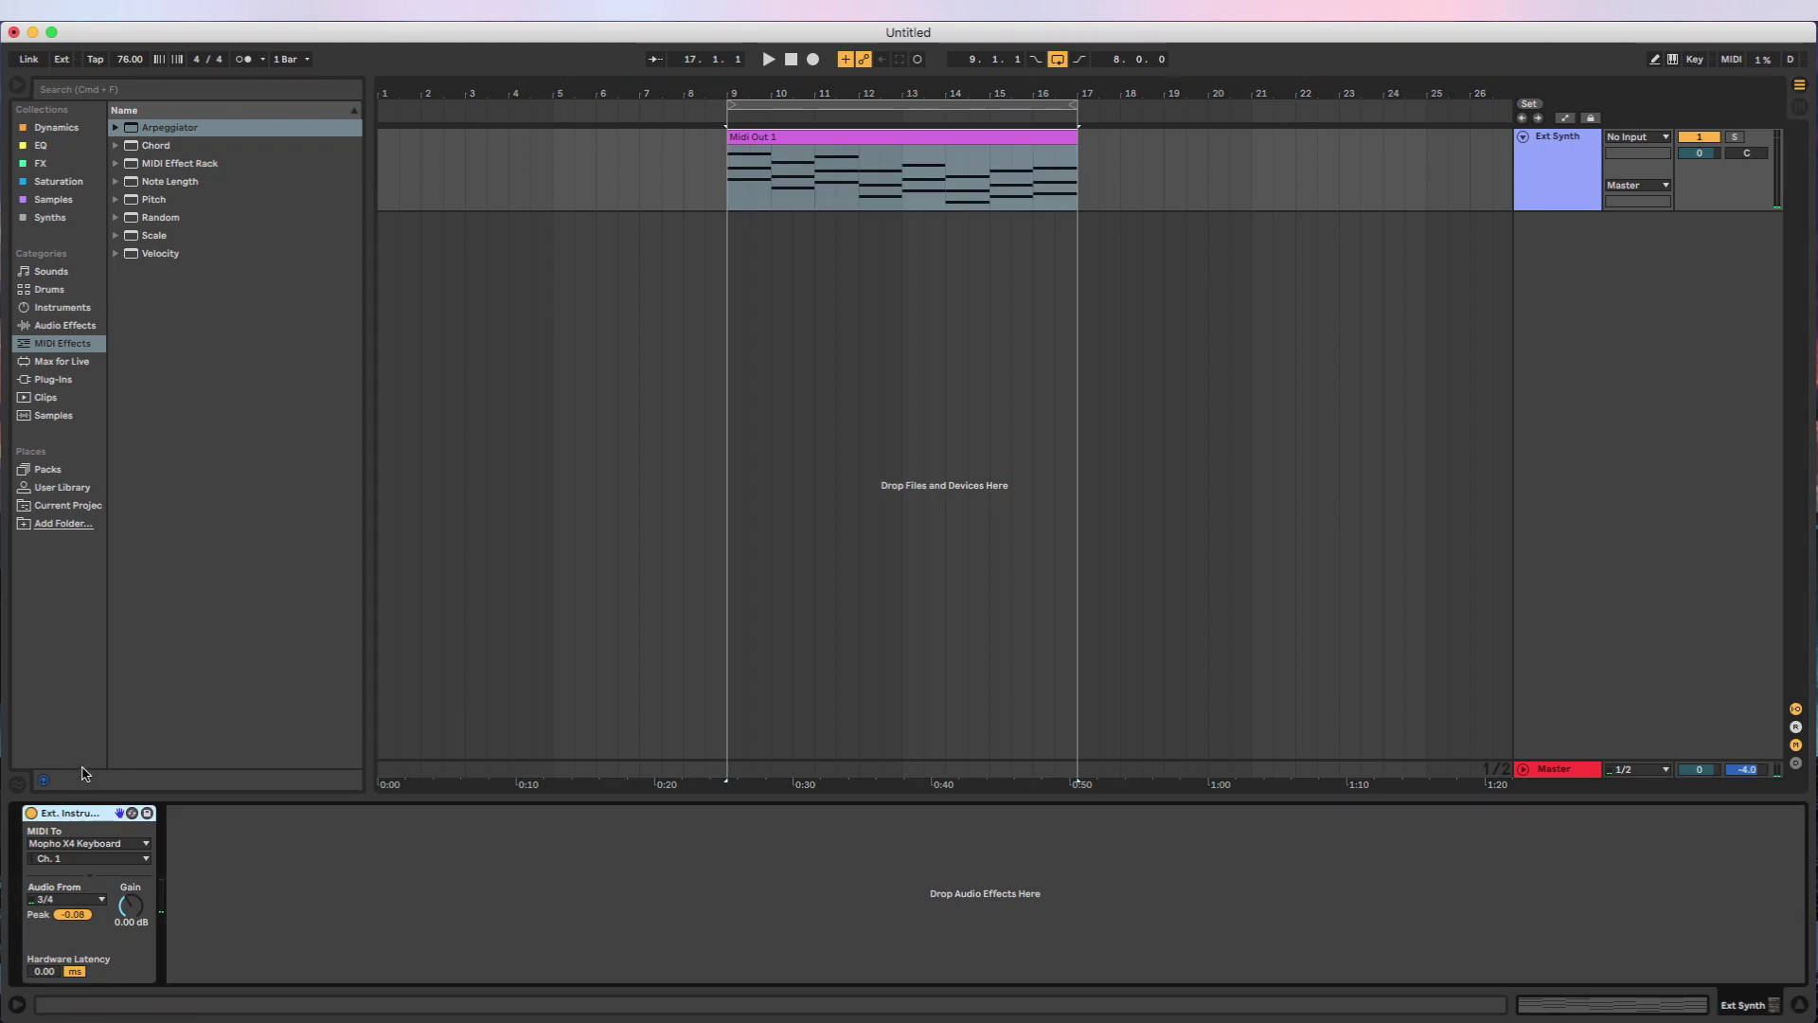